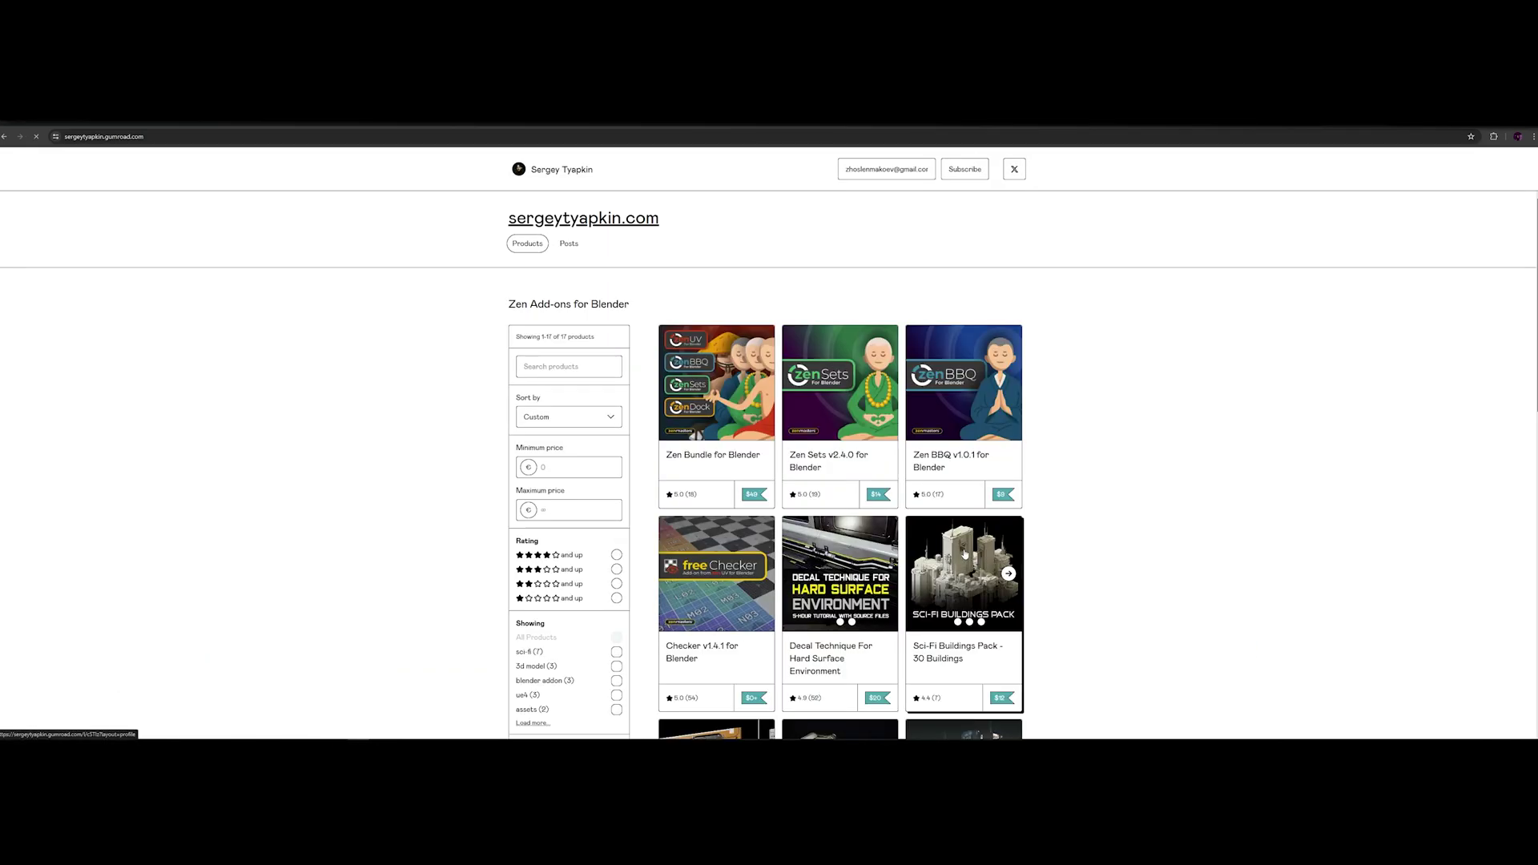
Browse the Sci-Fi Buildings Pack and Zen Bundle galleries, then step back through the NOVA breakdown slides
left_click(964, 553)
left_click(1008, 514)
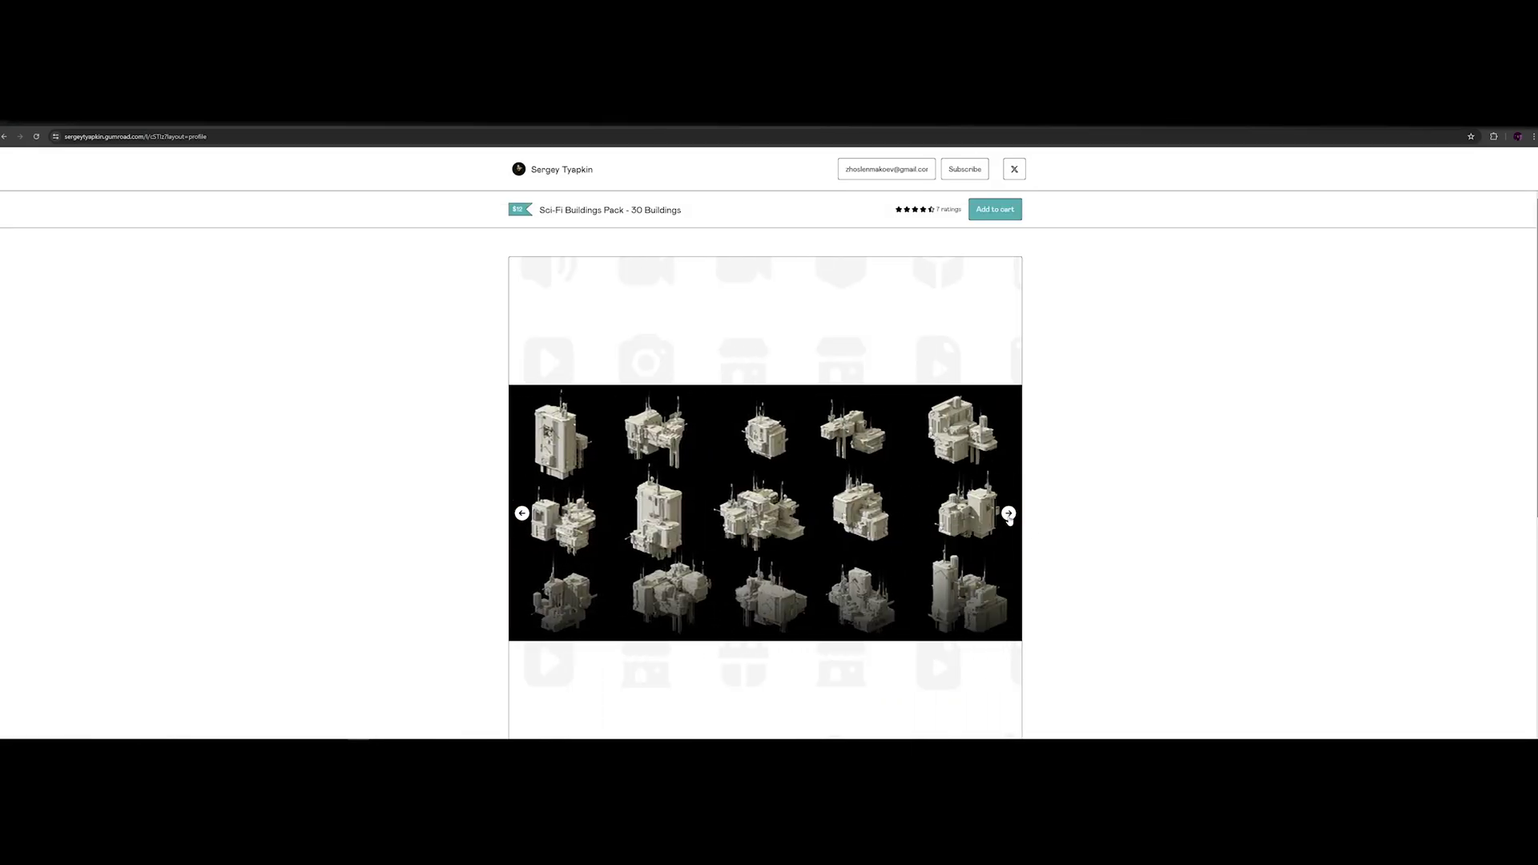
left_click(1008, 514)
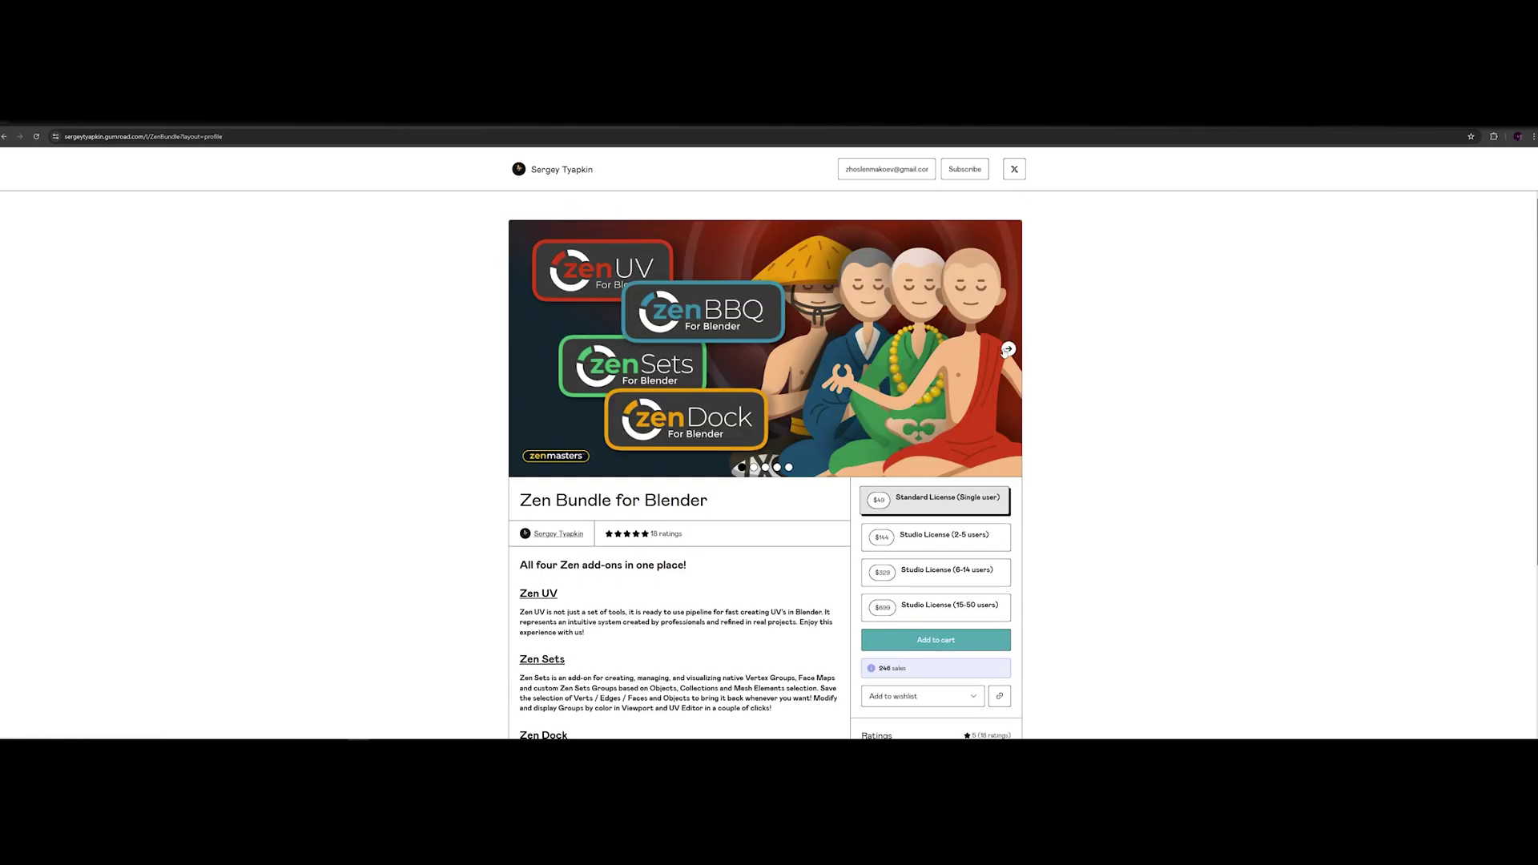
left_click(1008, 350)
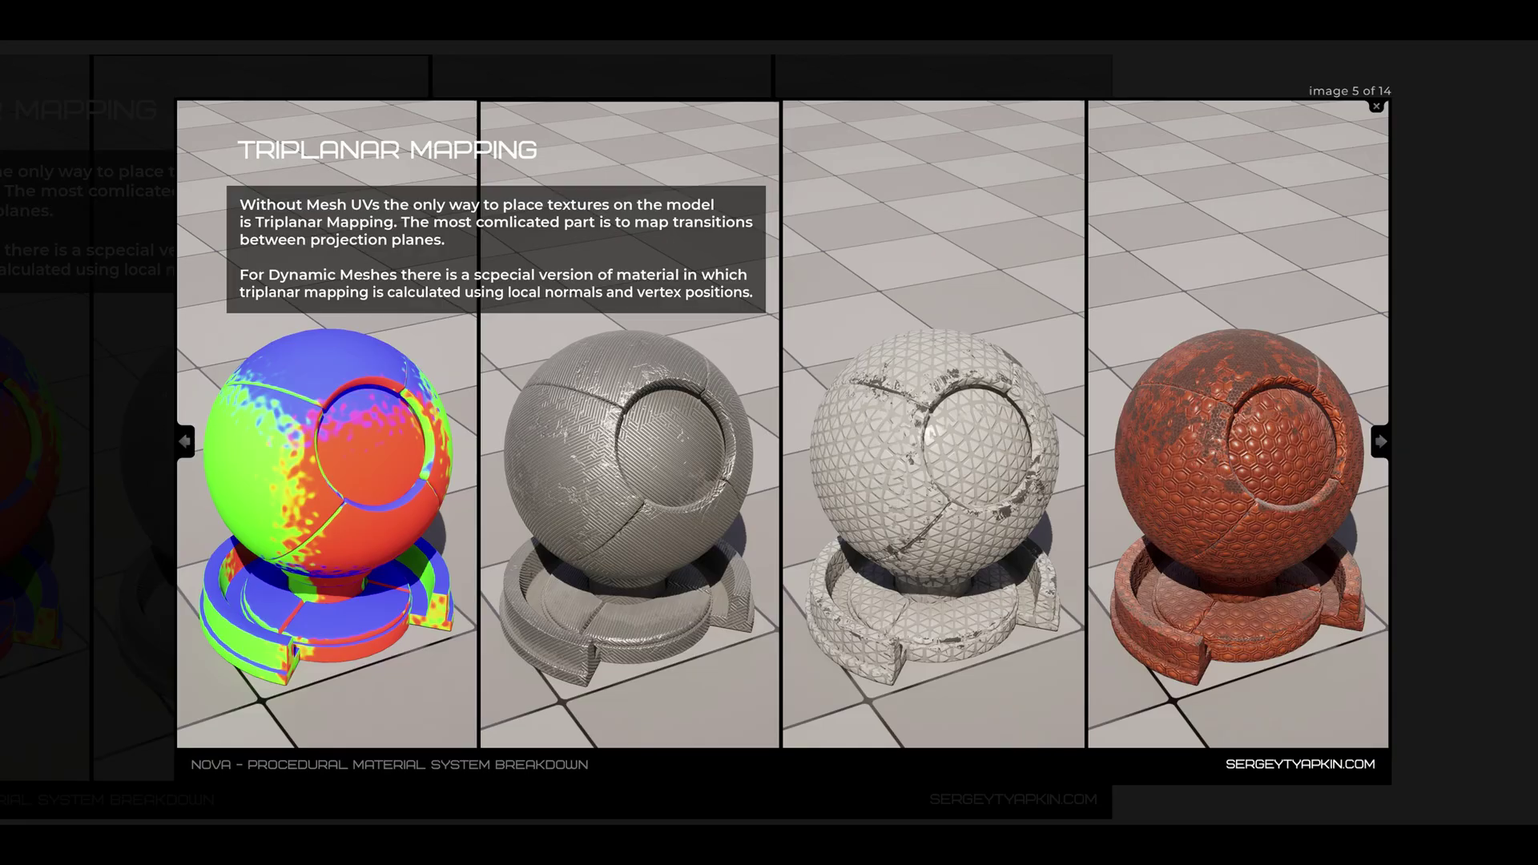
key("Left")
key("Left")
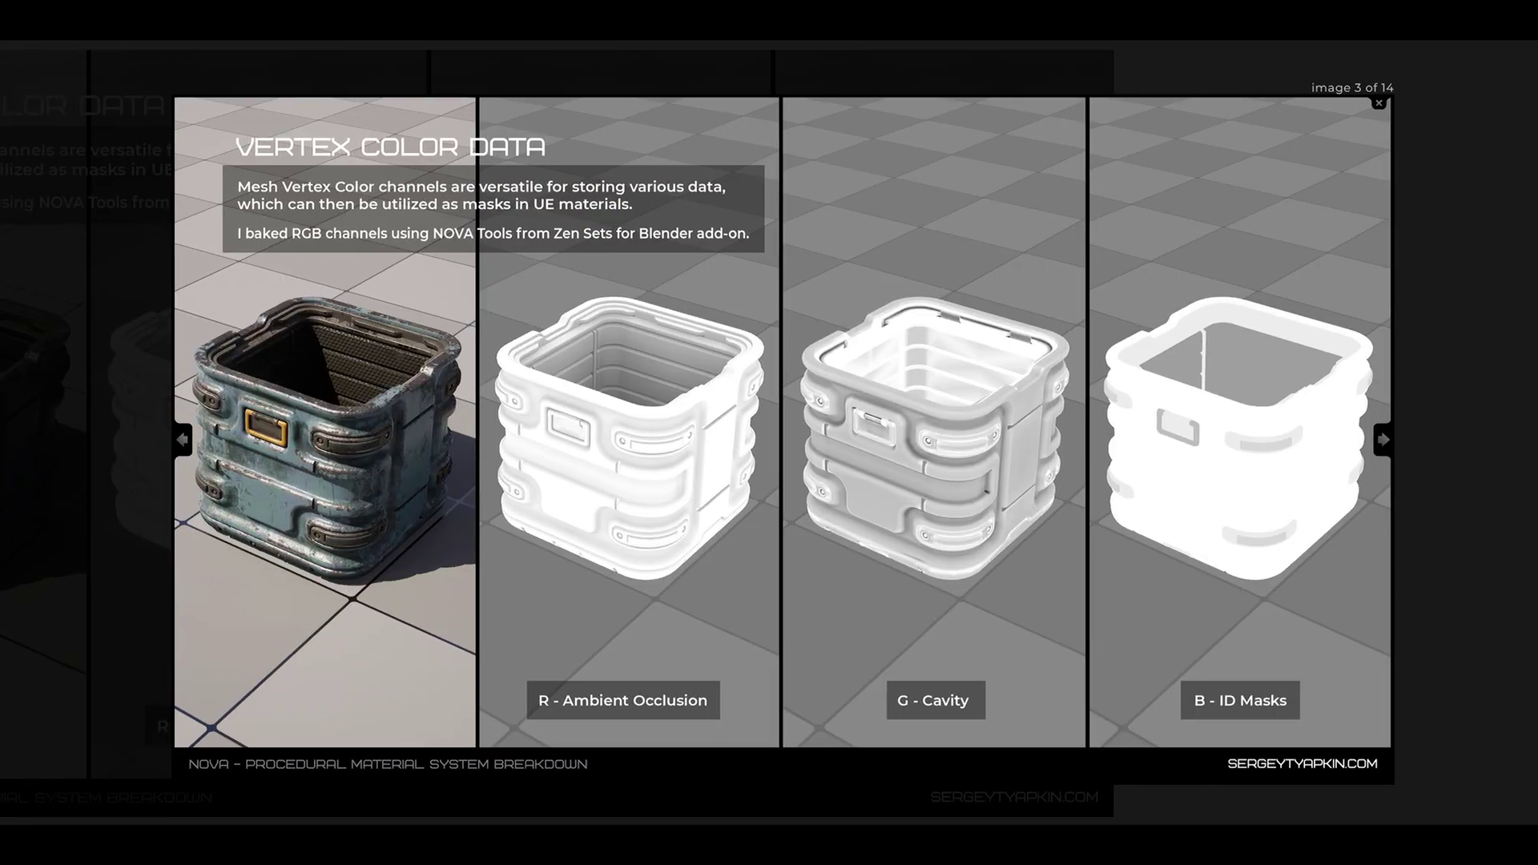
key("Left")
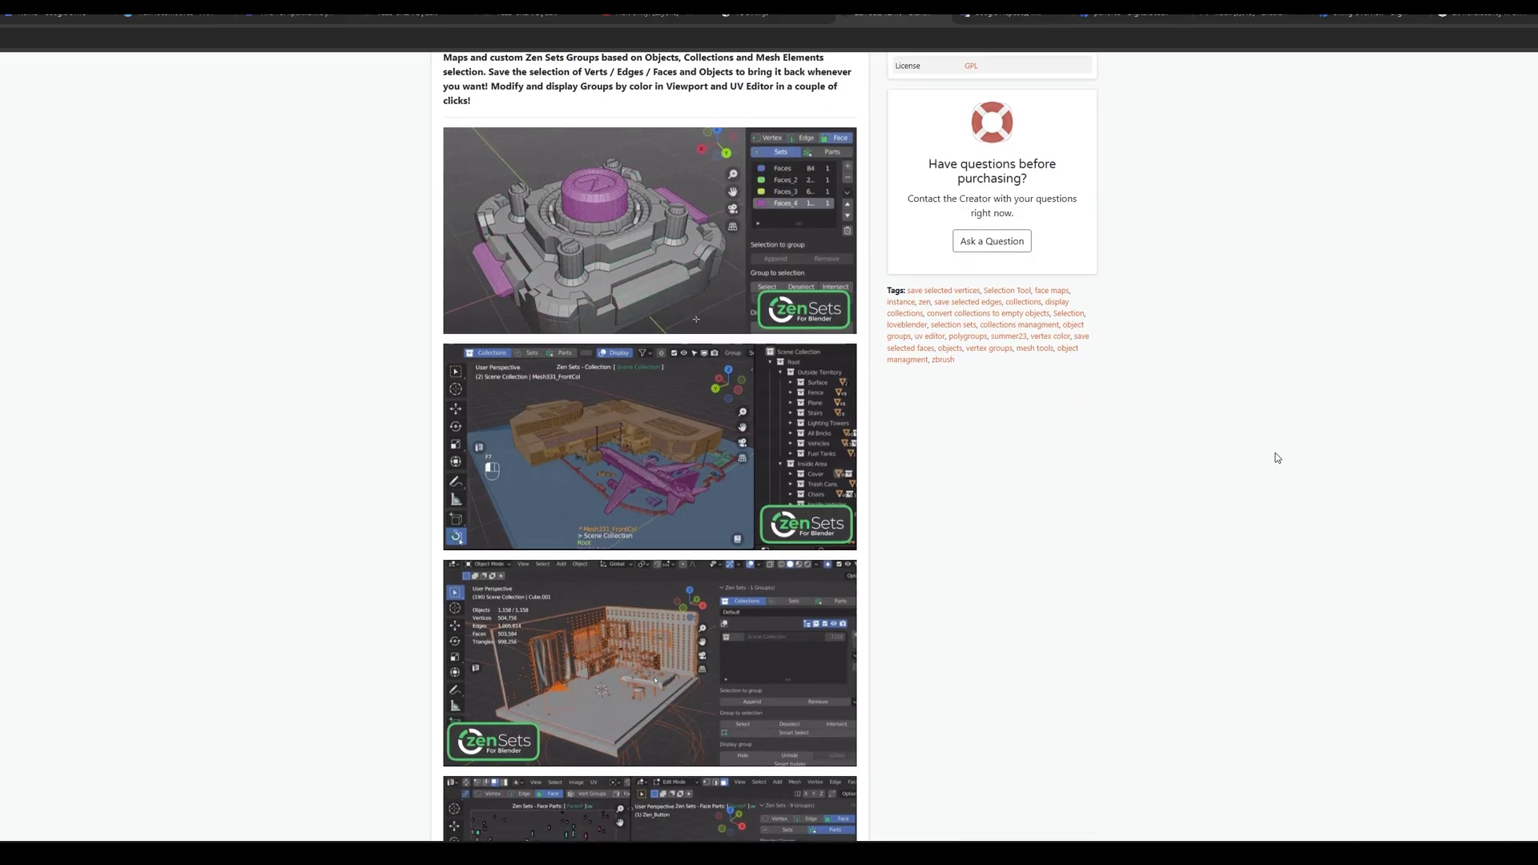
Enlarge the Zen Sets V2.4.0 banner image on Blender Market, then close it again
scroll(1275, 457, "down", 3)
scroll(1277, 458, "up", 4)
scroll(1277, 457, "up", 7)
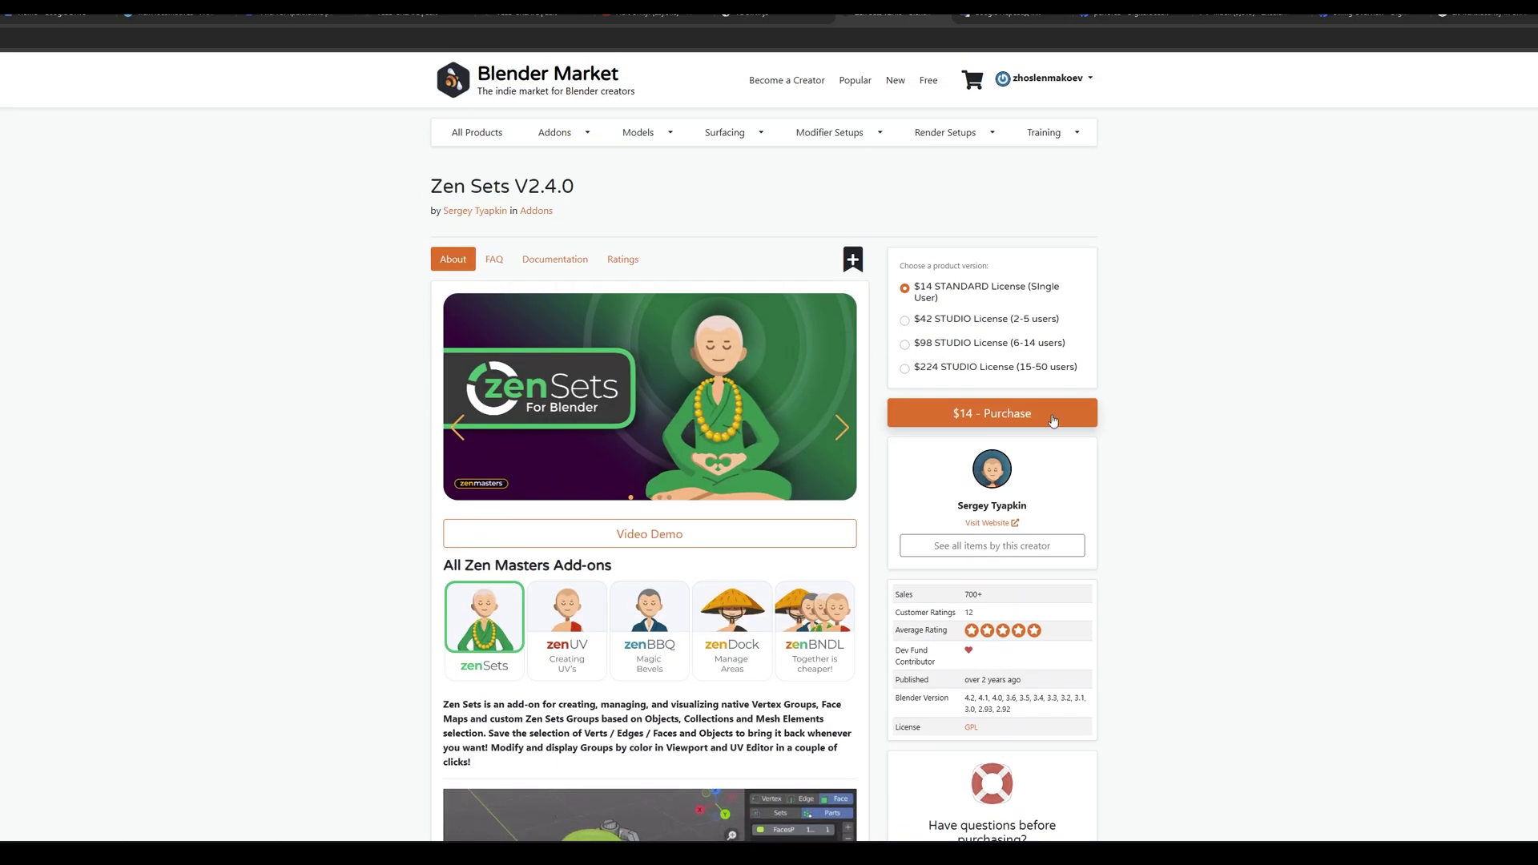
left_click(661, 375)
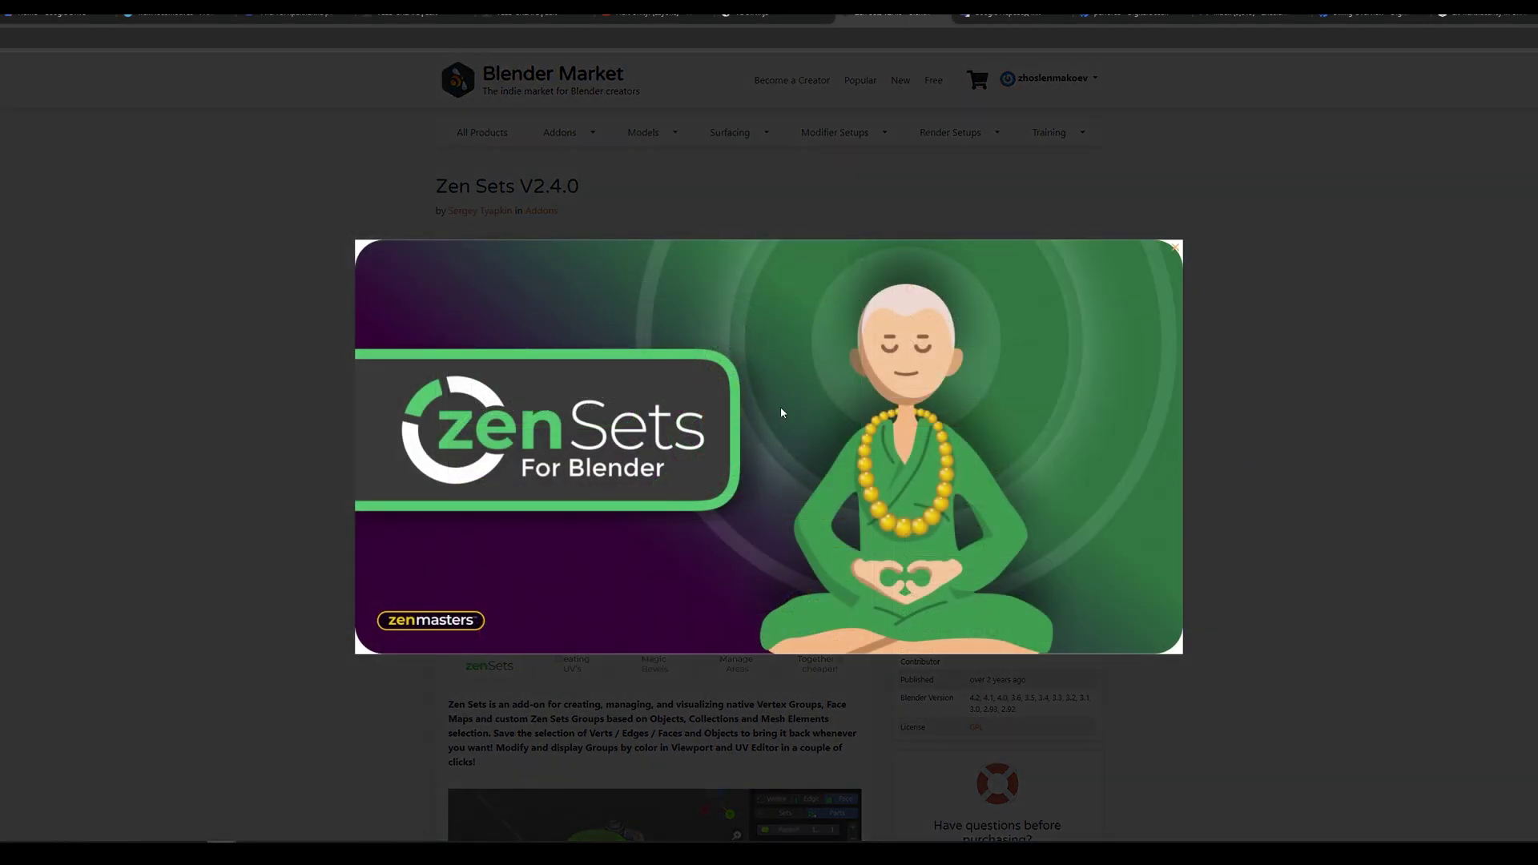
left_click(1422, 480)
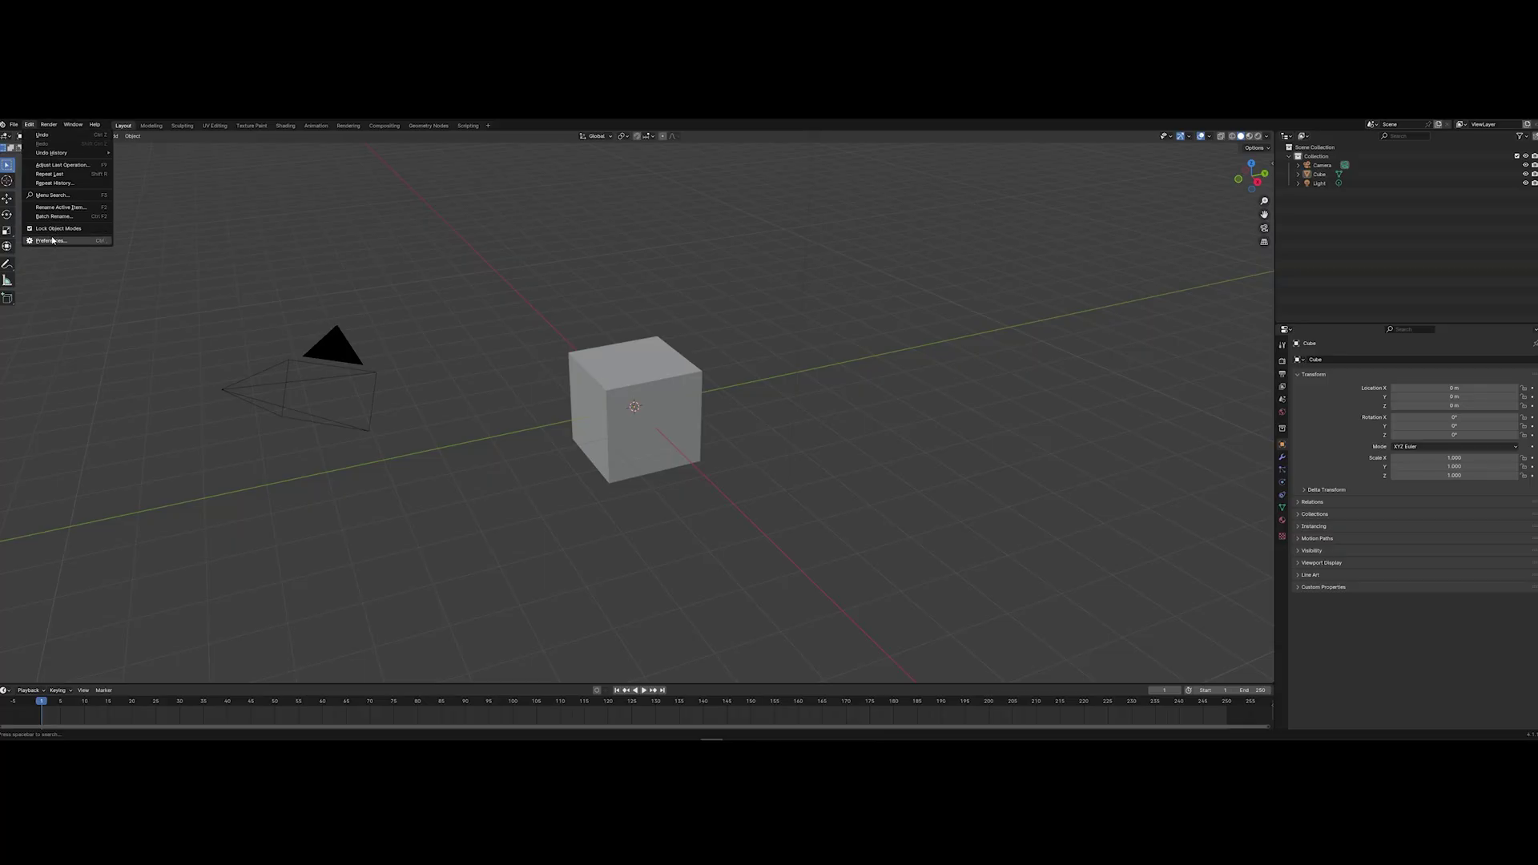
Install the Zen Sets add-on from the downloaded ZenSets zip file
left_click(50, 240)
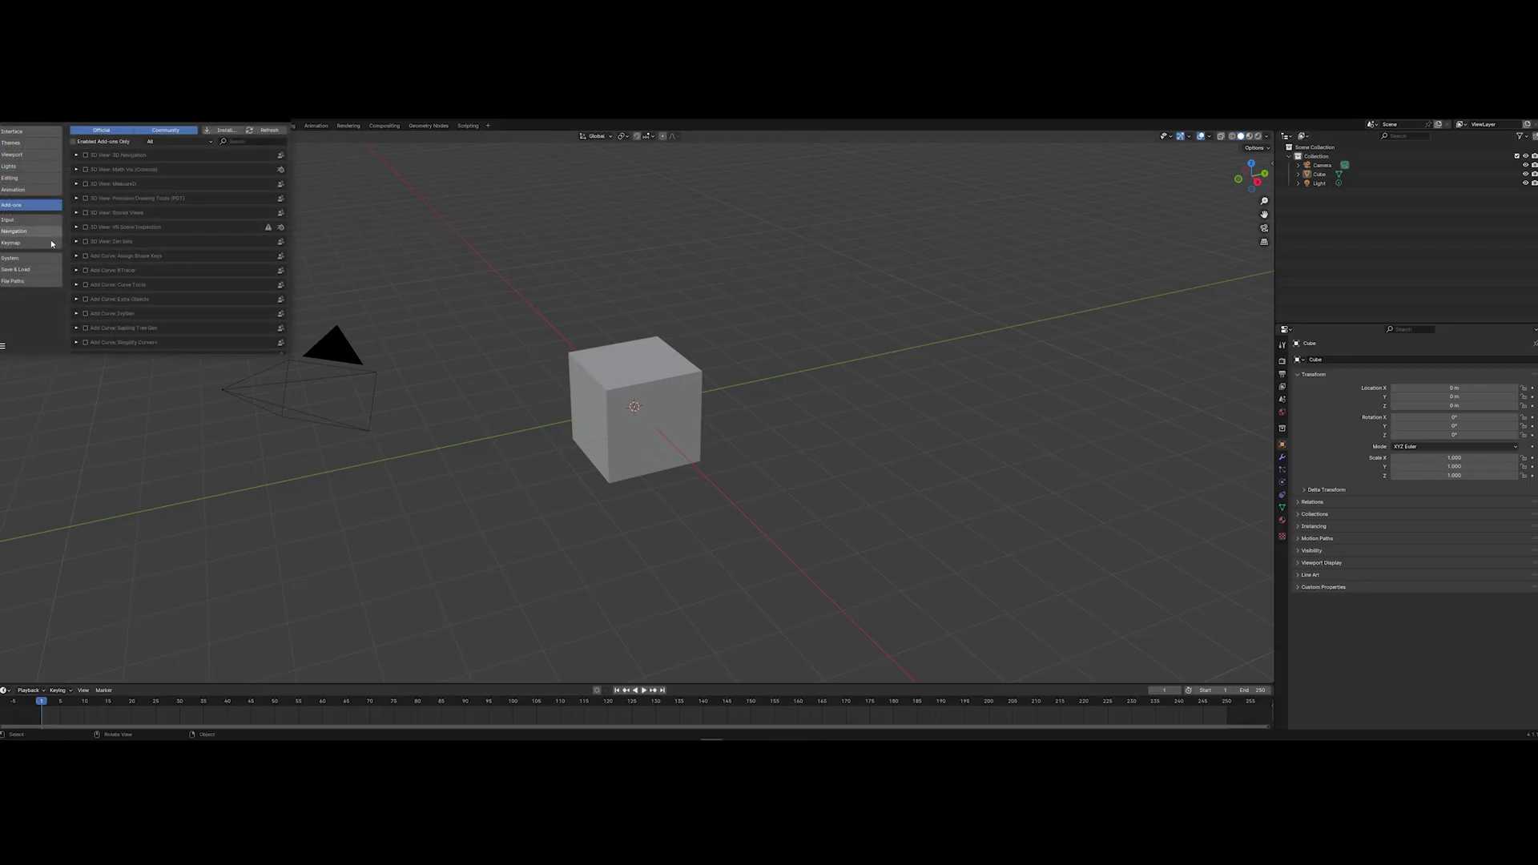
left_click(226, 130)
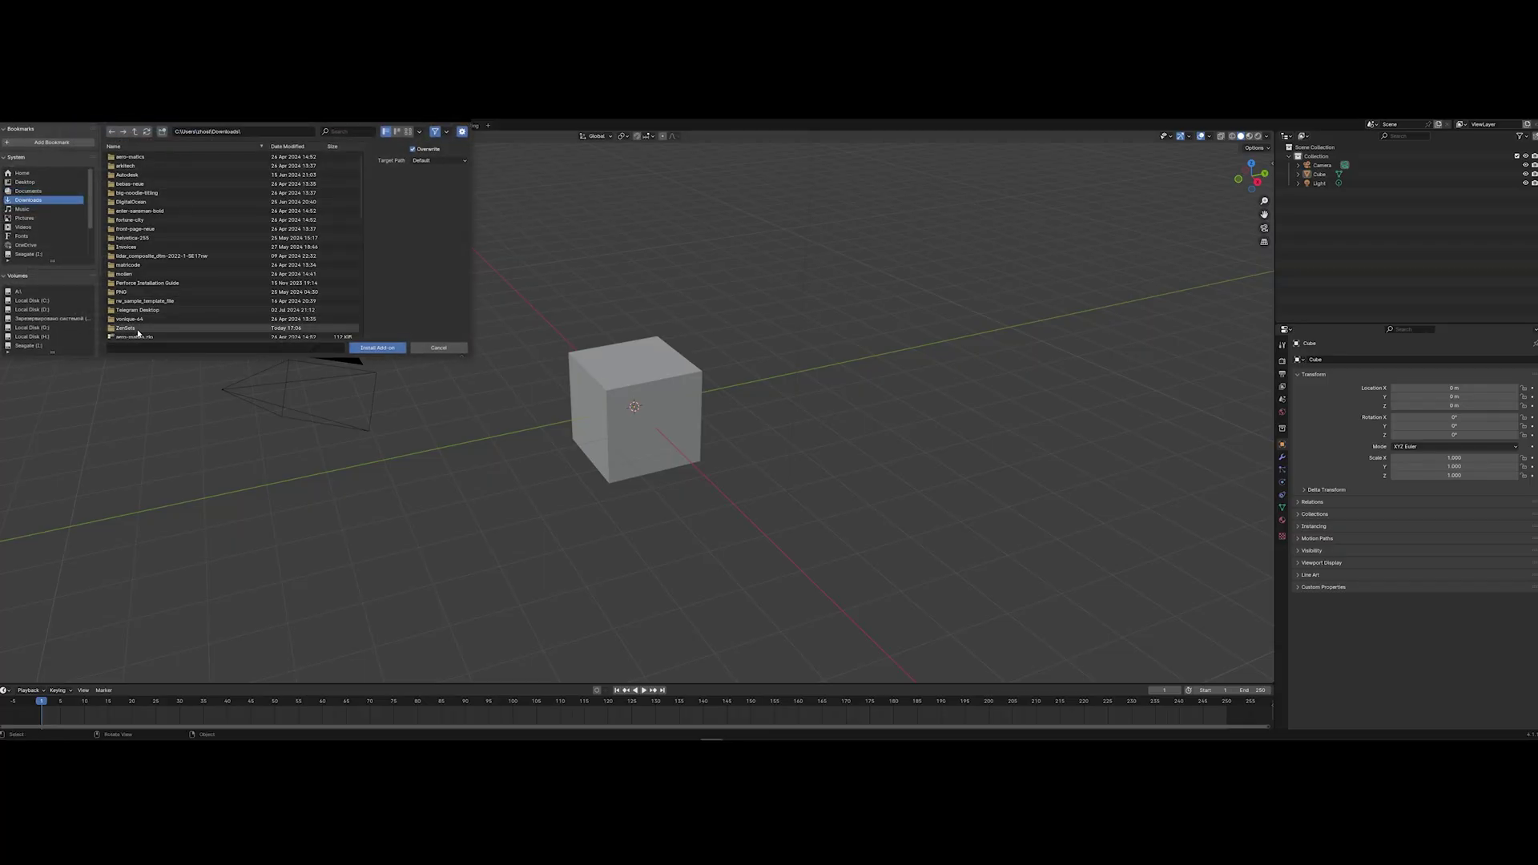
double_click(161, 329)
left_click(141, 157)
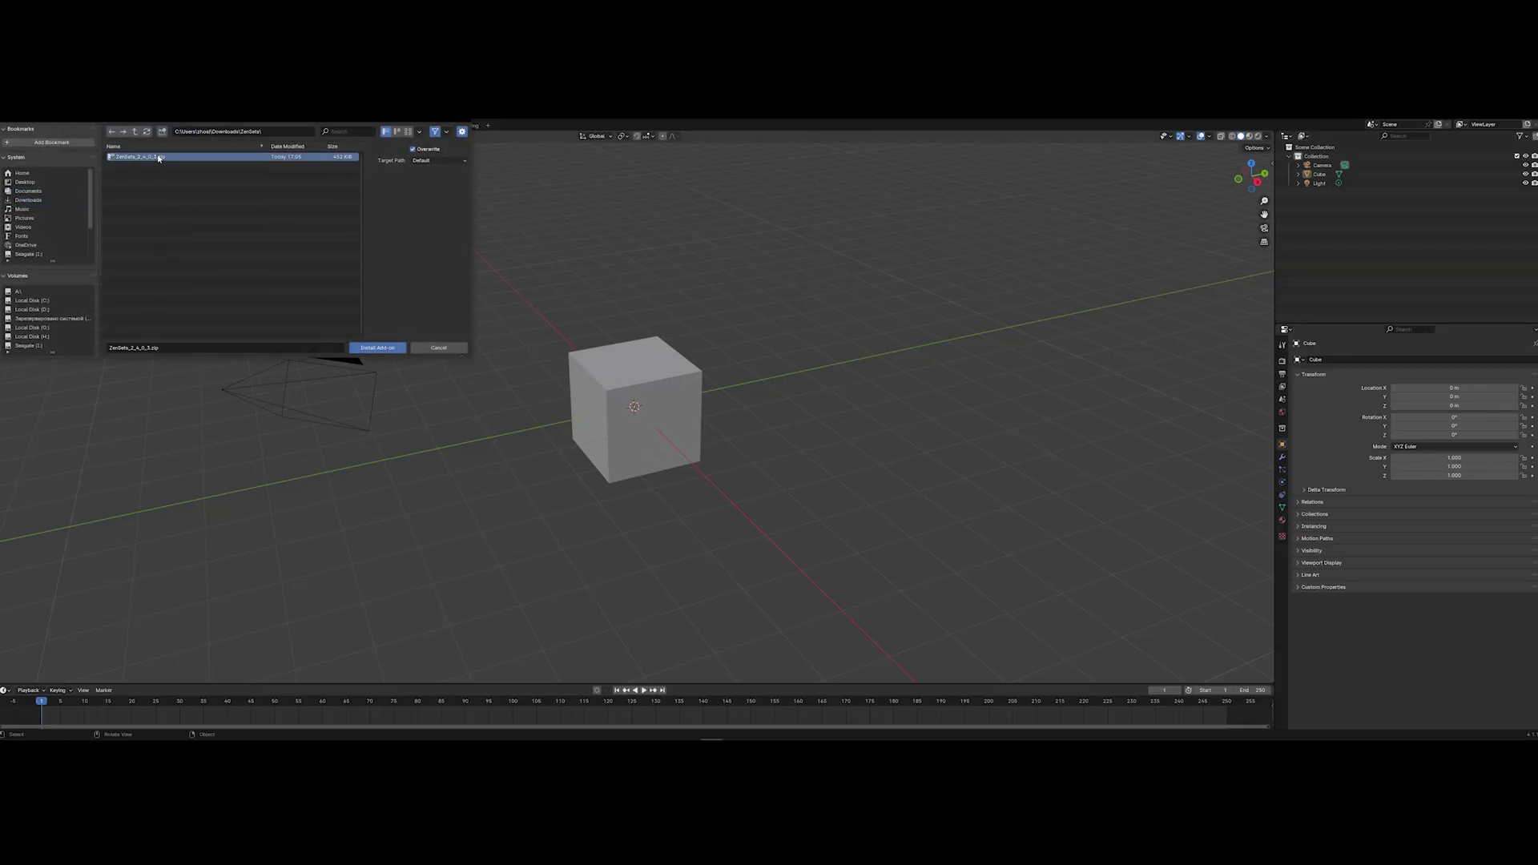
left_click(378, 348)
Enable the Zen Sets user script as nova_tools/user_nova_init.py, then quit Blender without saving
scroll(120, 304, "down", 2)
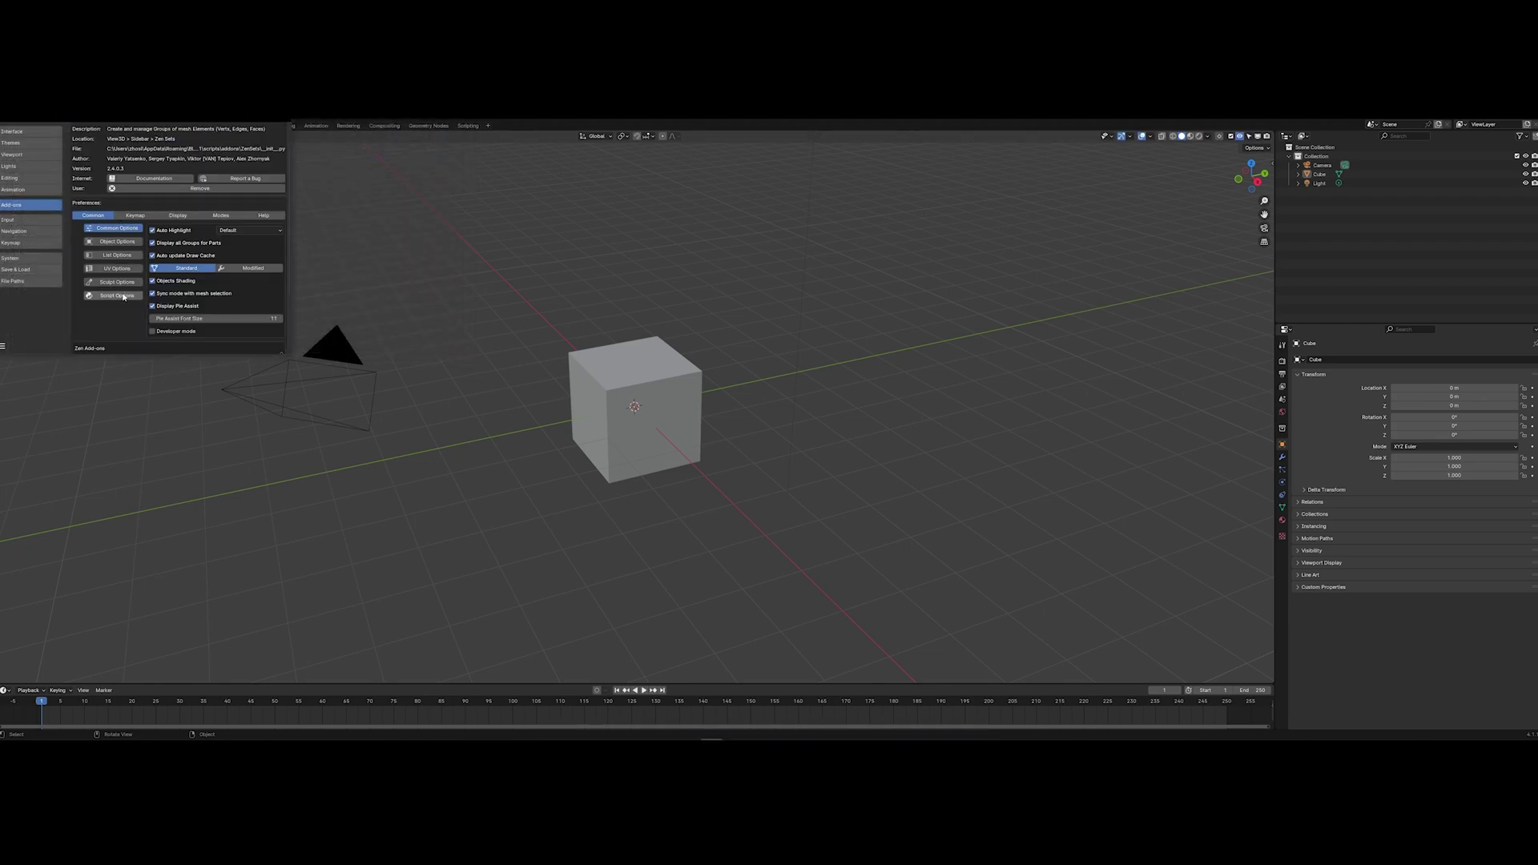
left_click(124, 297)
left_click(155, 243)
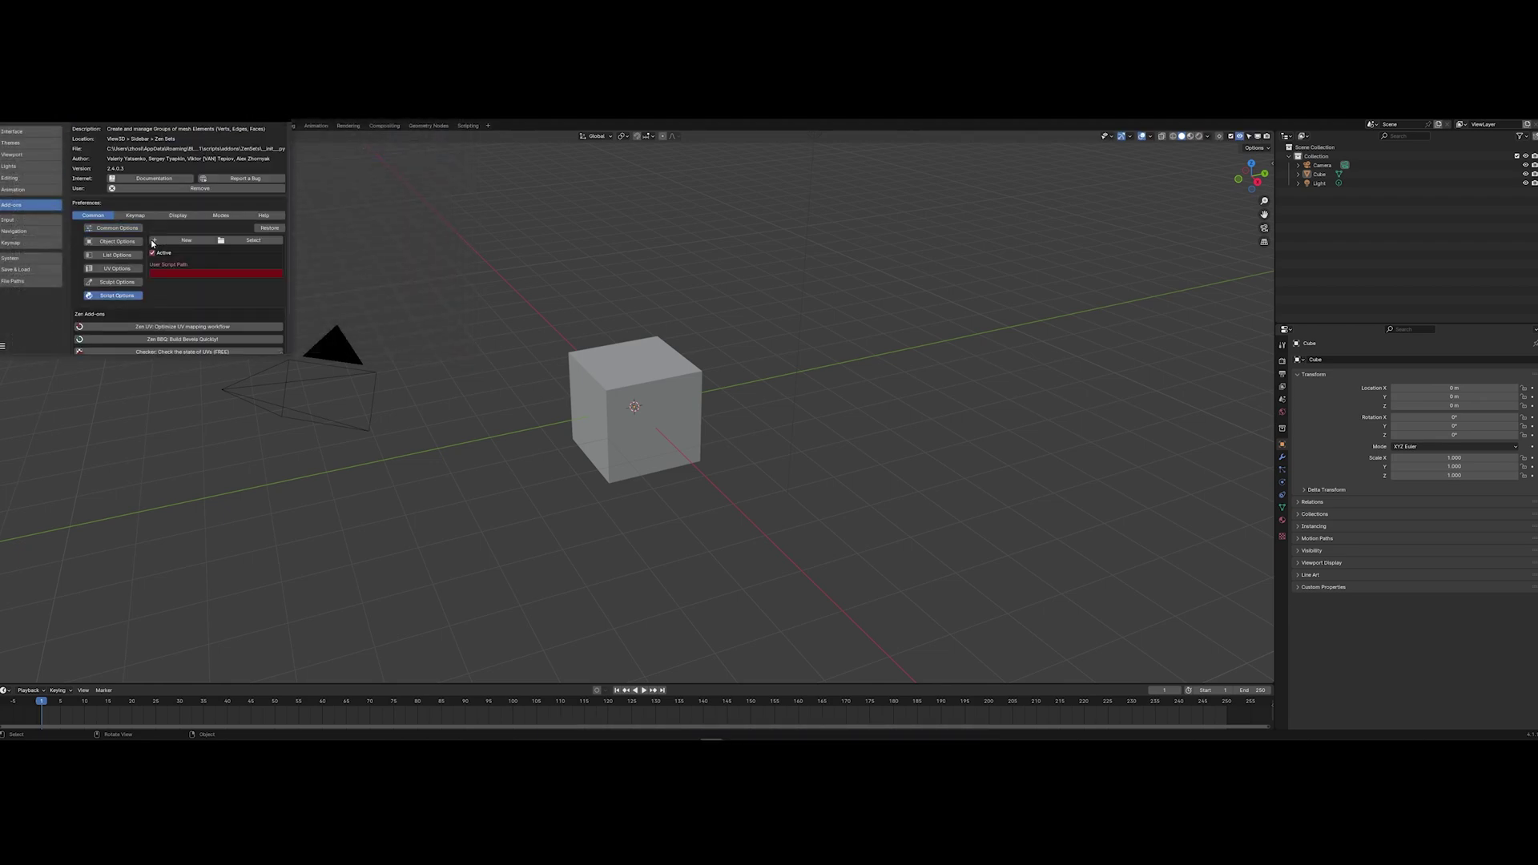
left_click(255, 232)
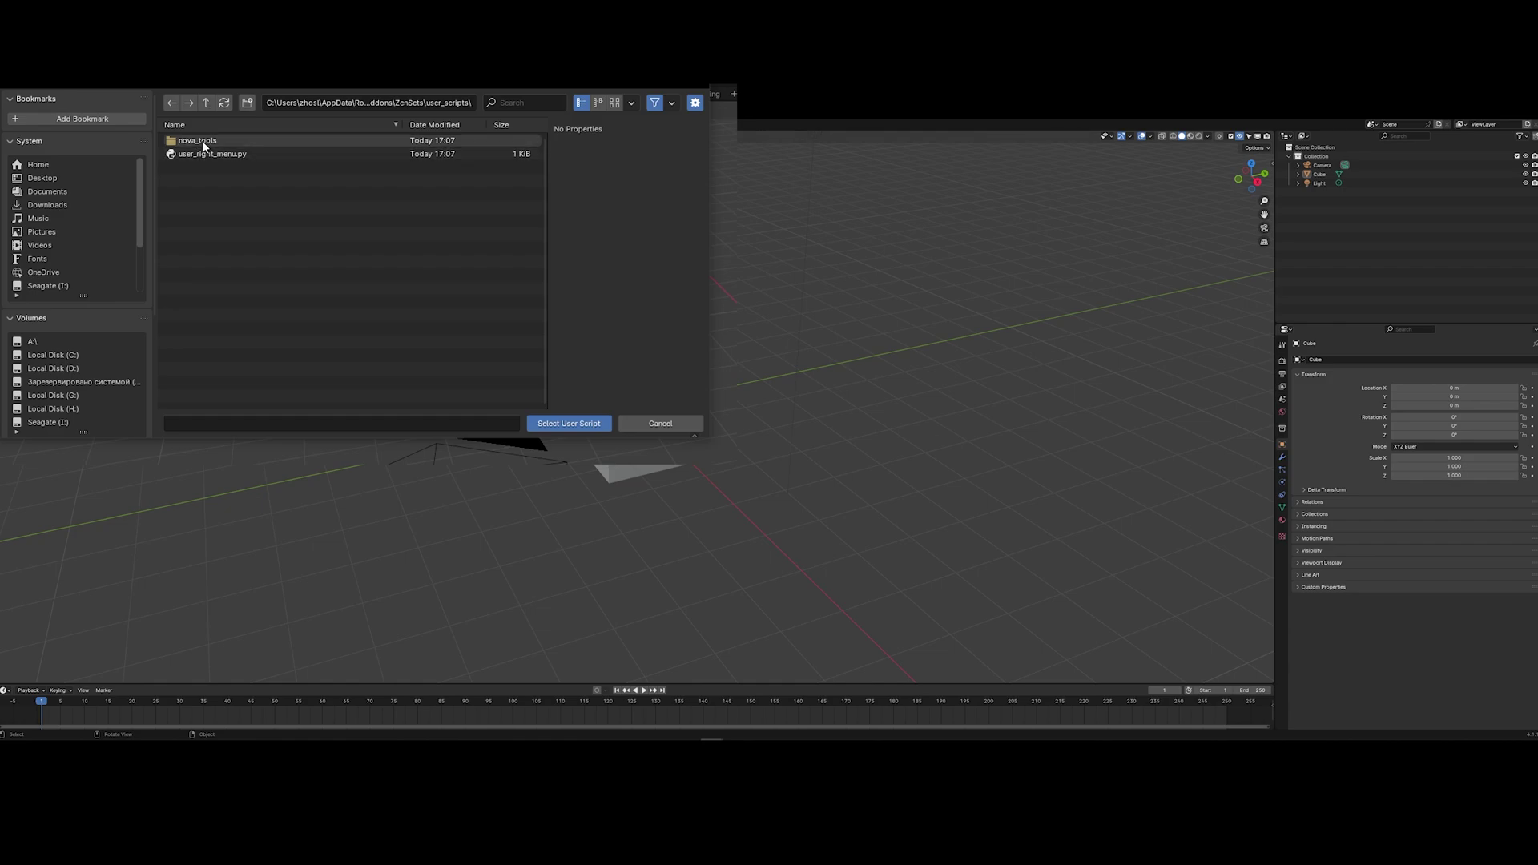
double_click(202, 141)
left_click(205, 179)
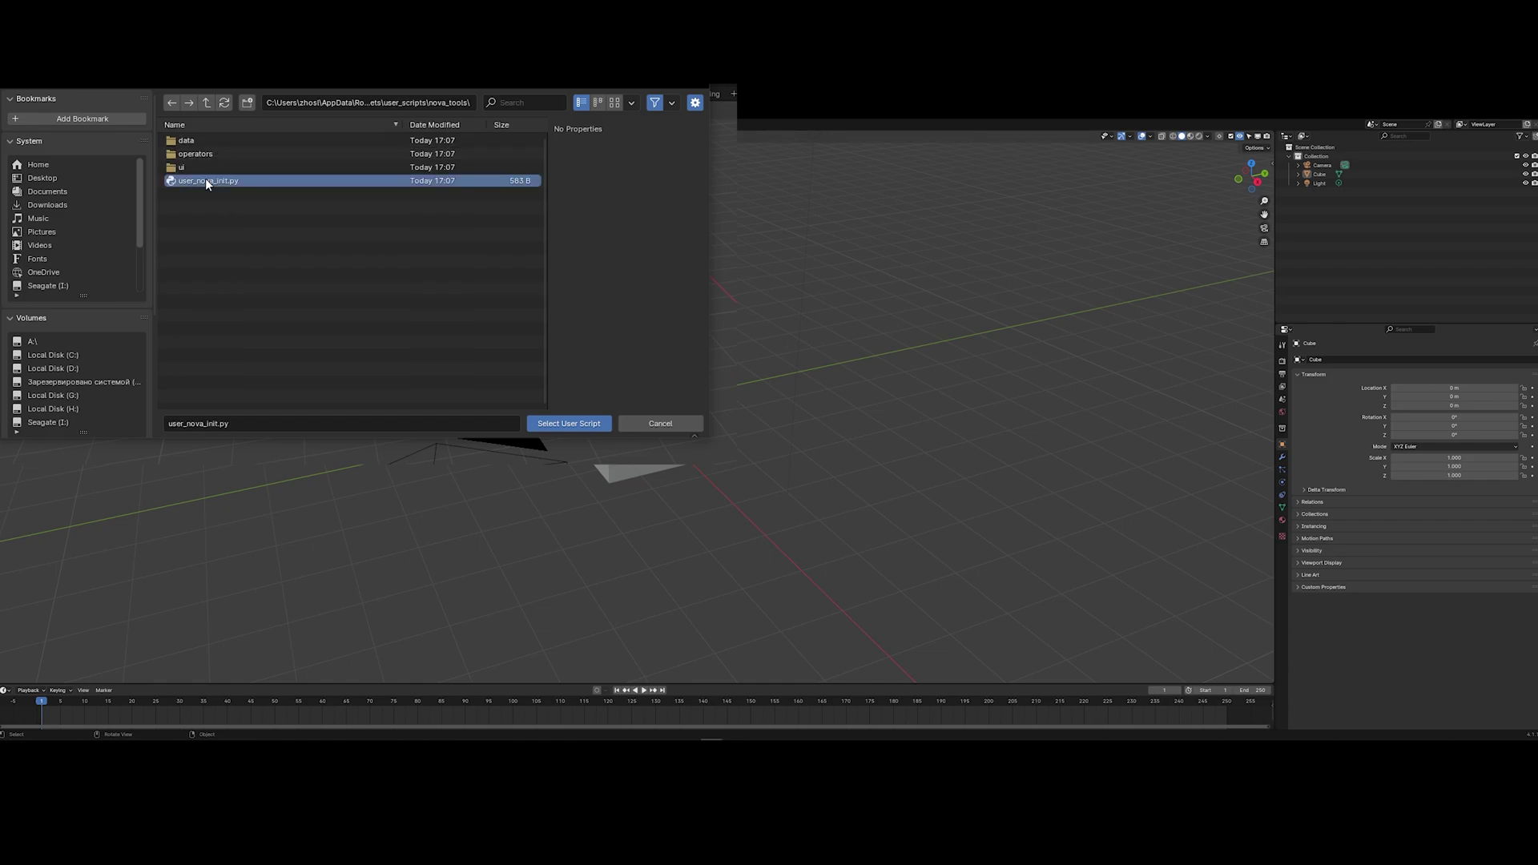
left_click(568, 424)
key("ctrl+q")
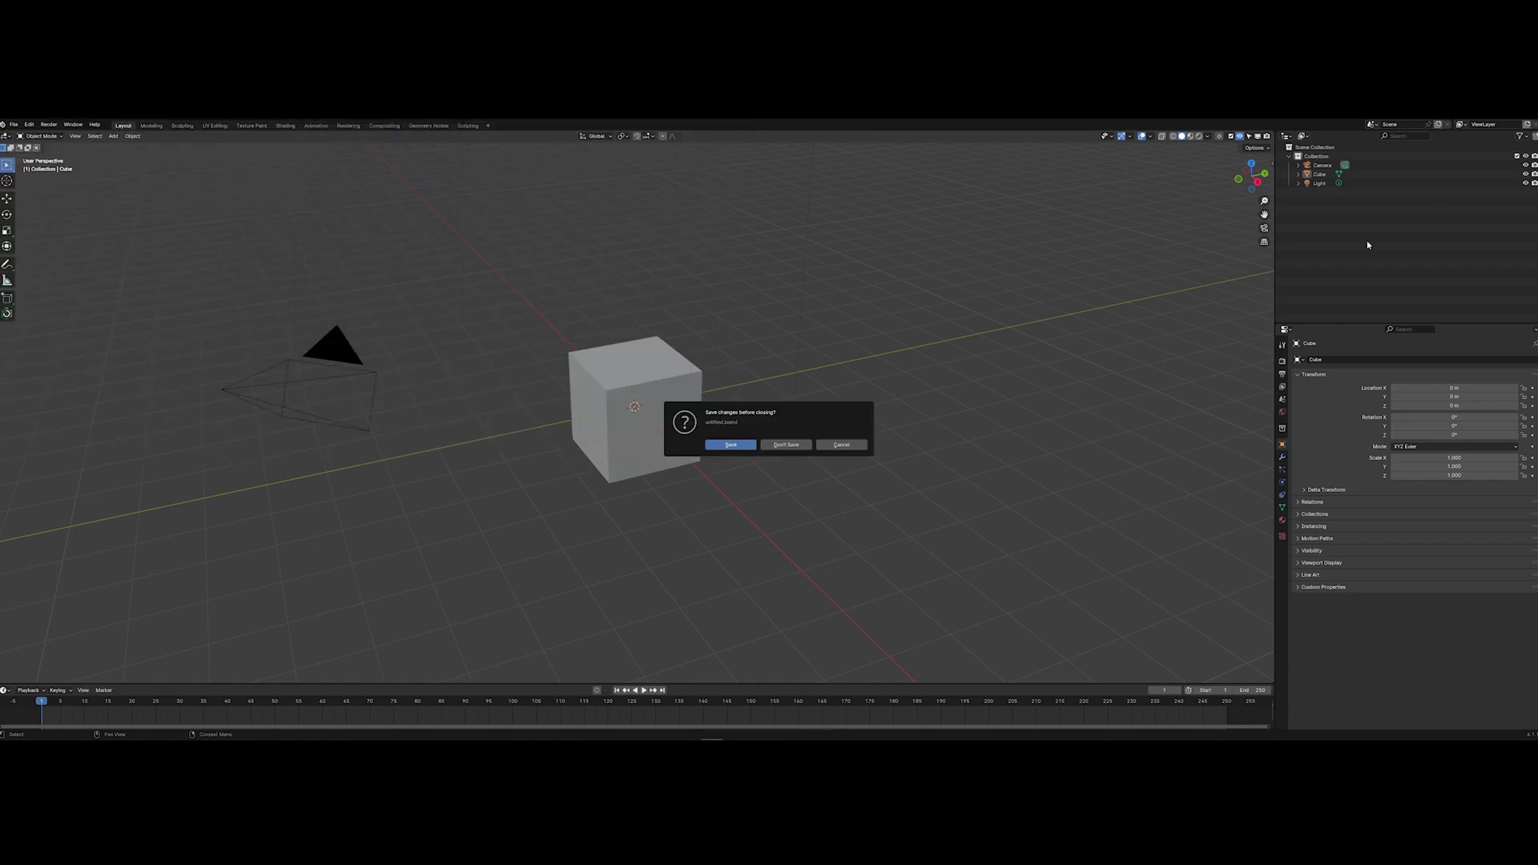
left_click(783, 445)
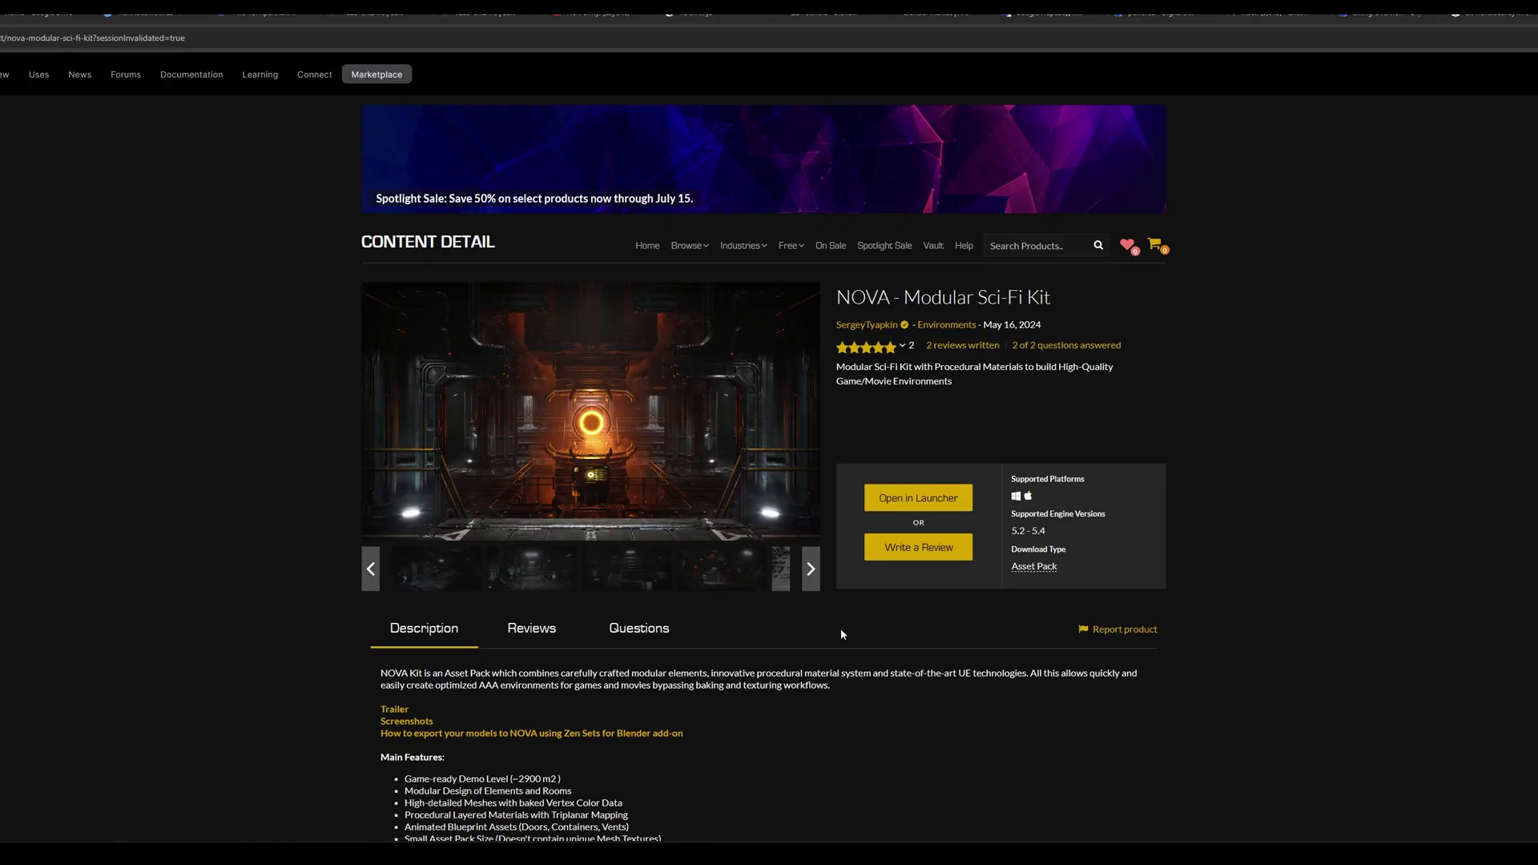
Page through the NOVA Modular Sci-Fi Kit and Procedural Material System galleries, viewing one image fullscreen
left_click(811, 570)
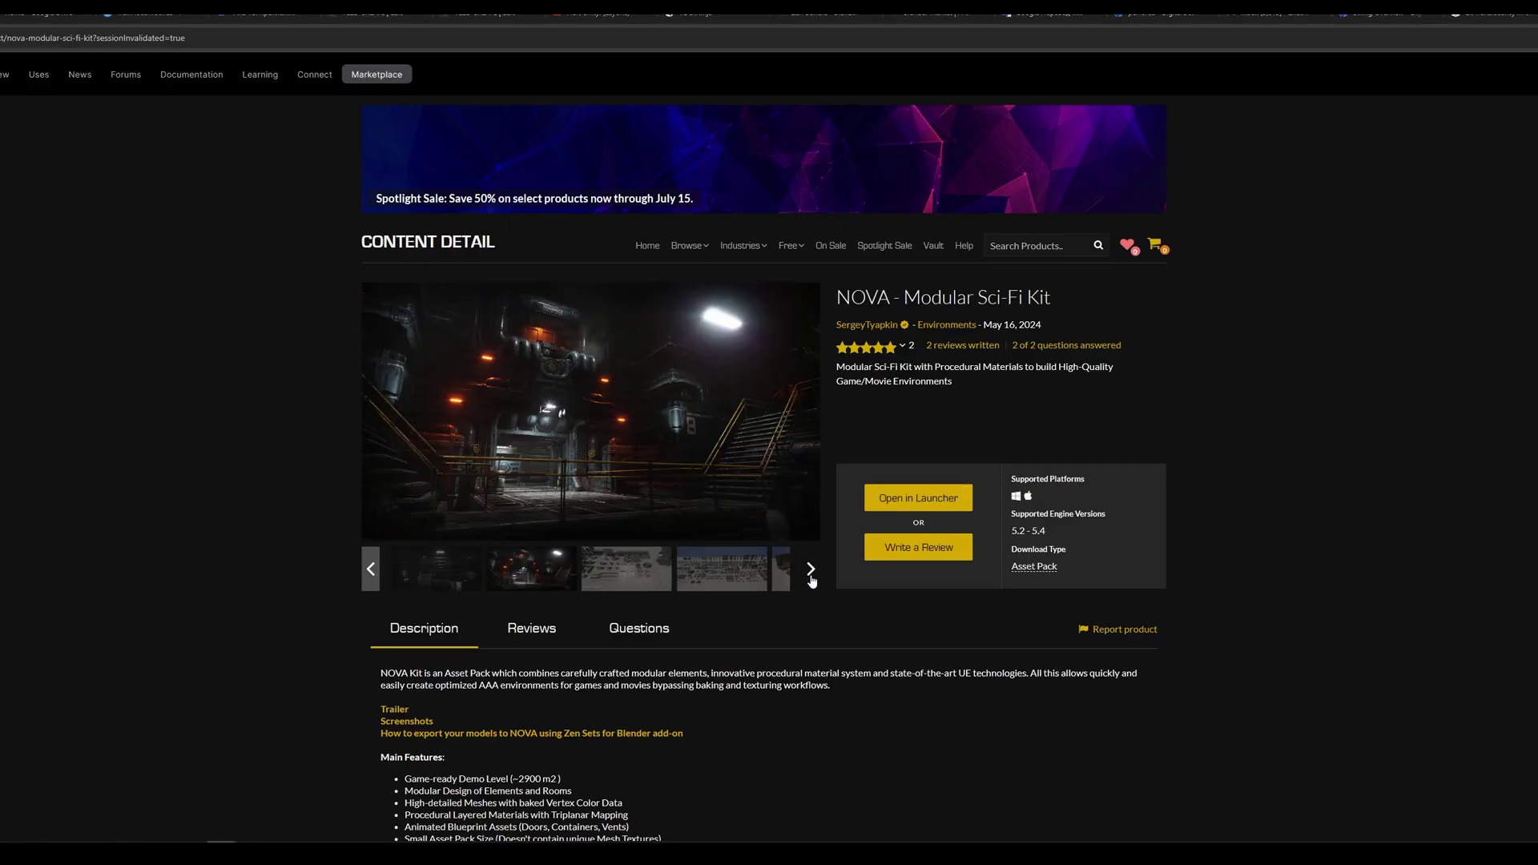
left_click(811, 570)
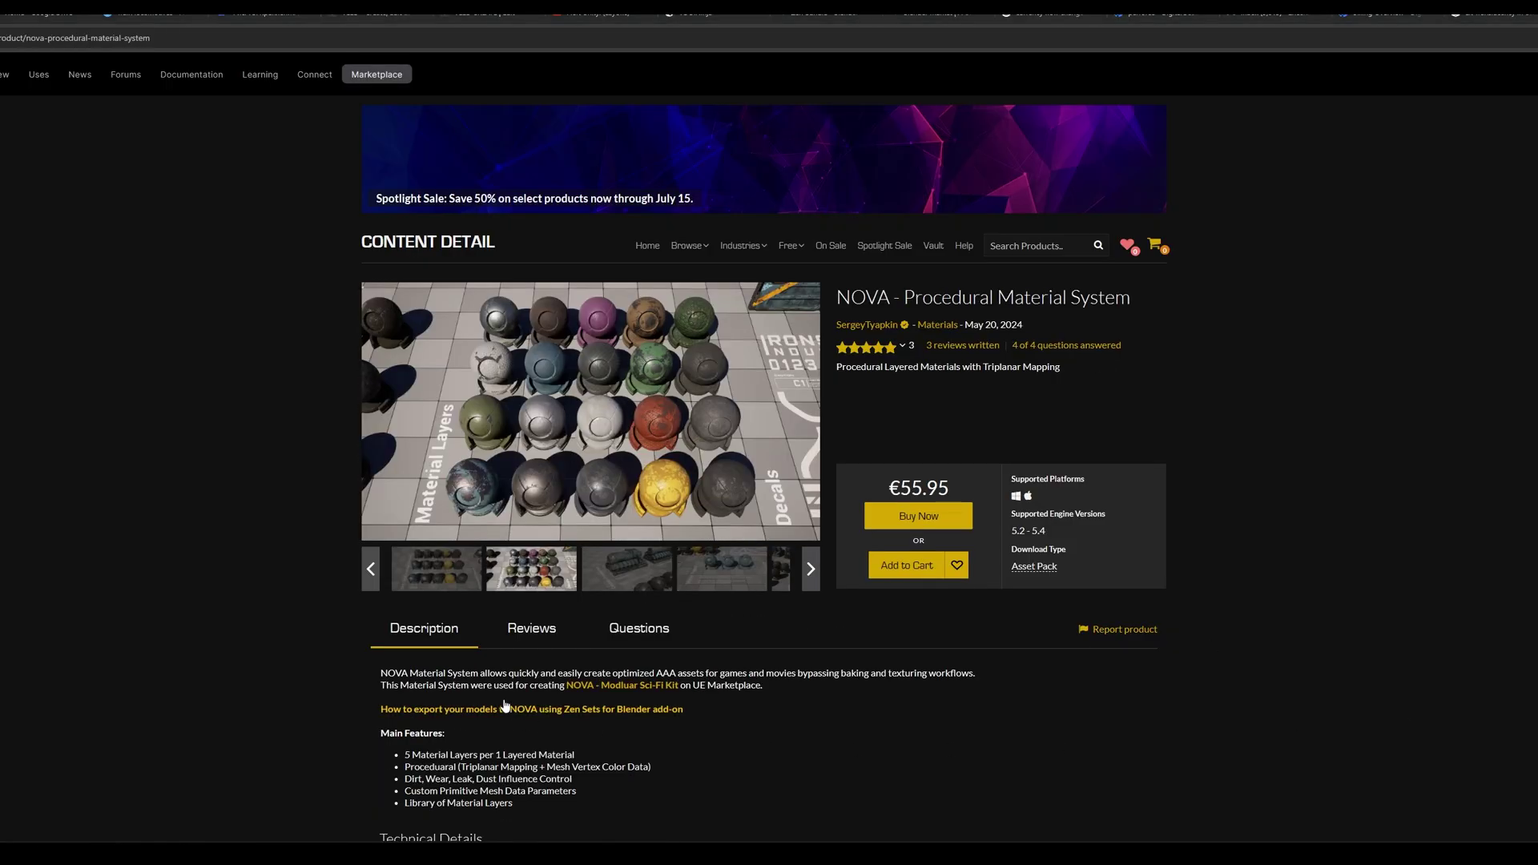
left_click(444, 573)
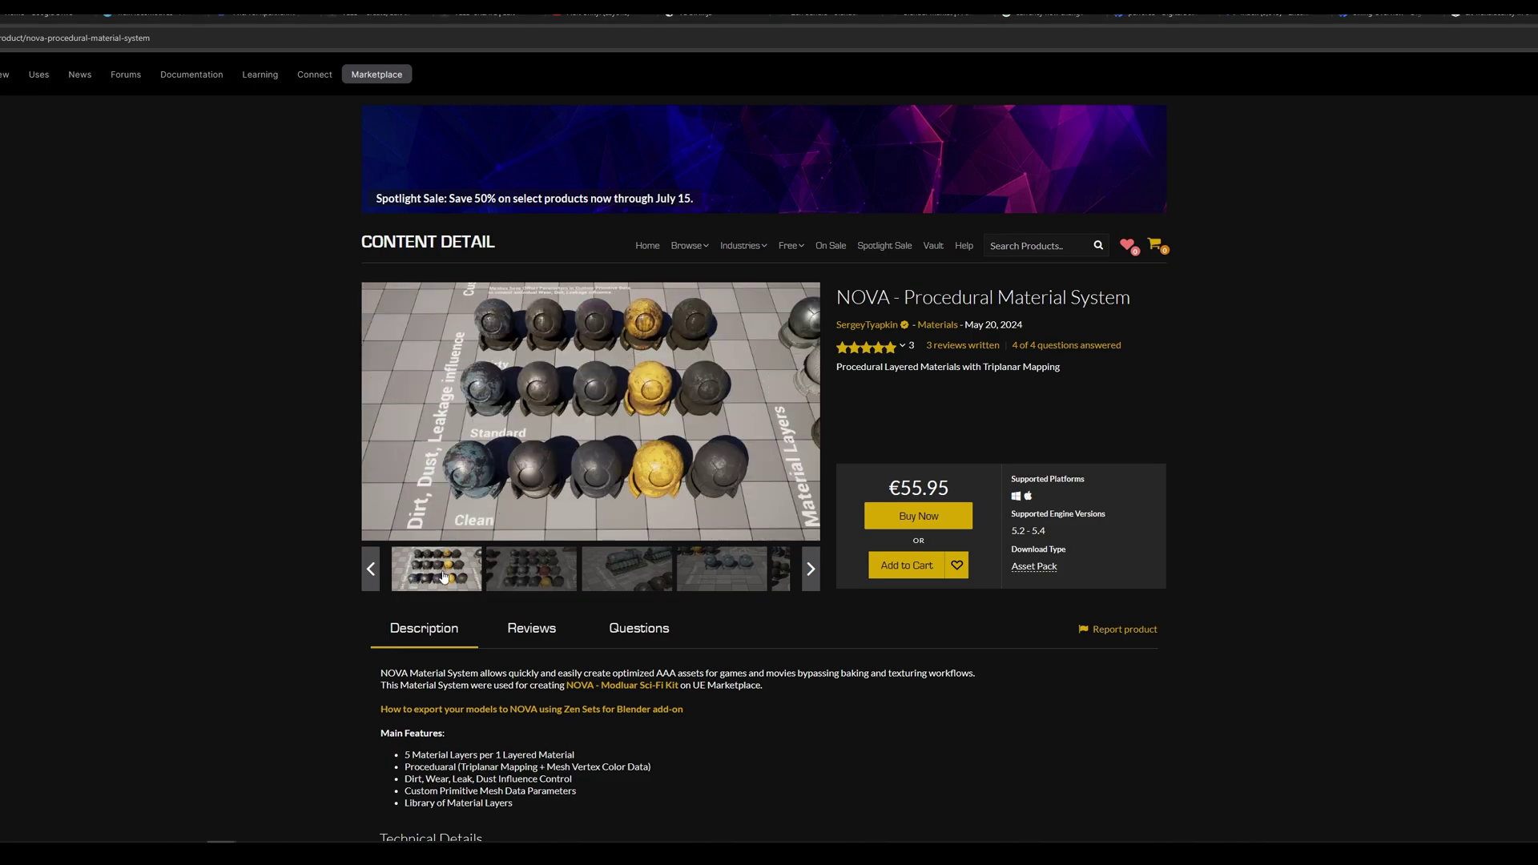
left_click(613, 440)
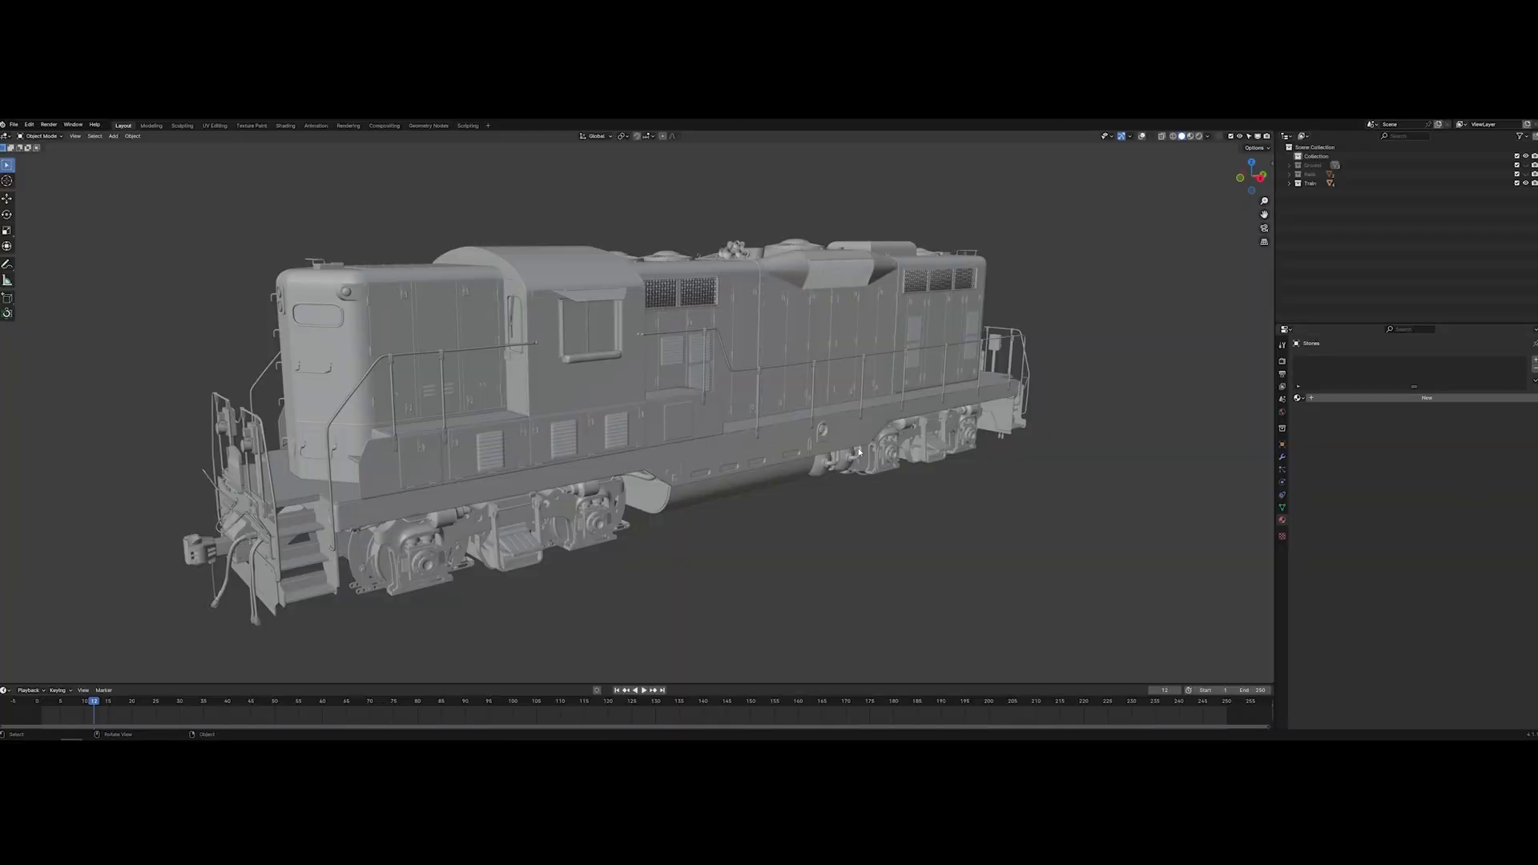
Orbit the locomotive and rocky ground with wireframe and statistics overlays, then maximize the 3D view
middle_click_drag(691, 412, 1074, 410)
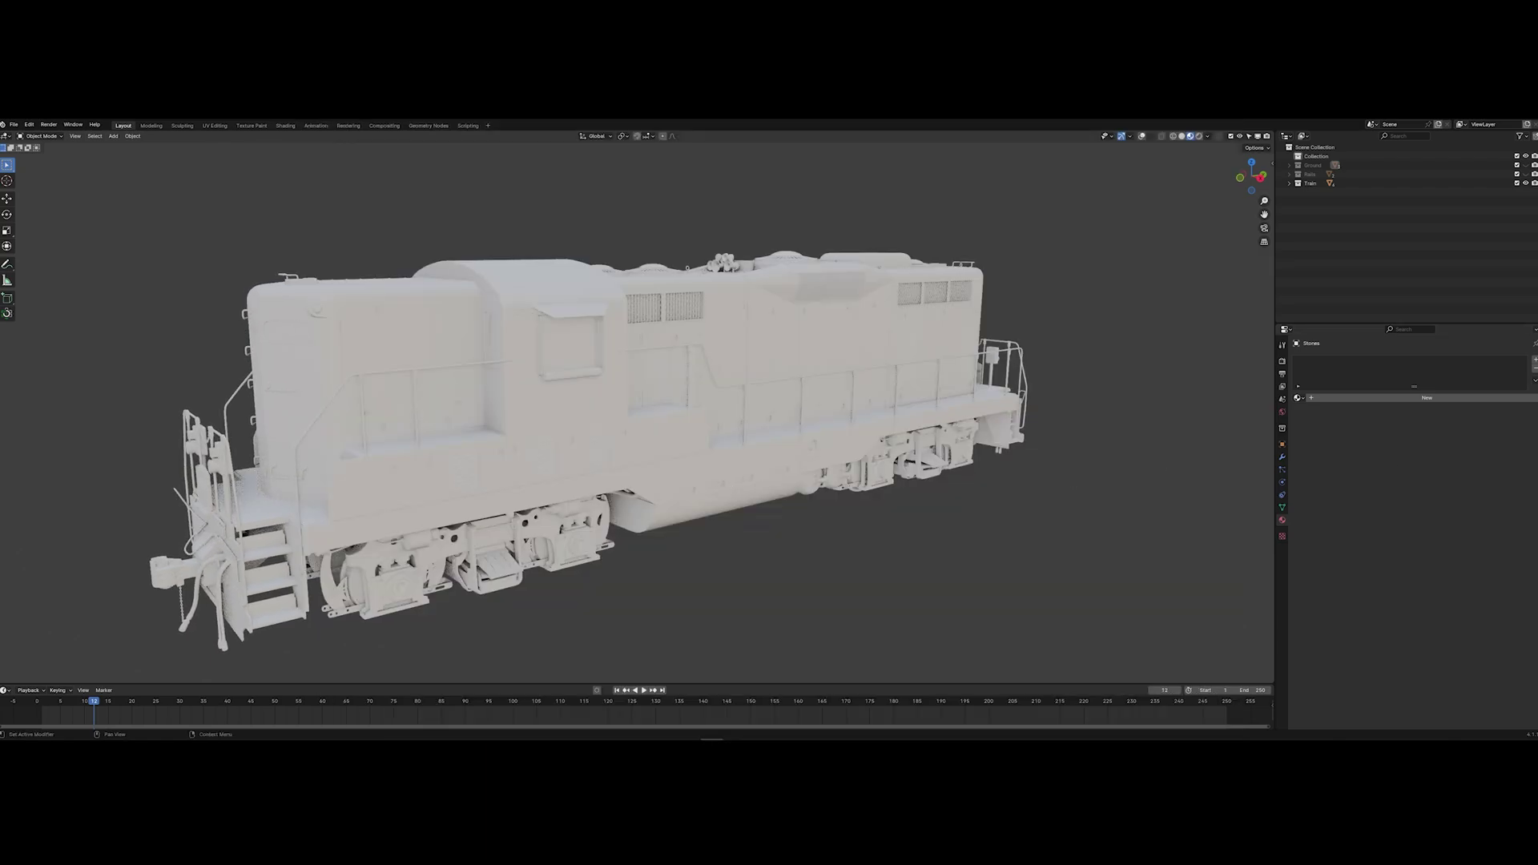
left_click(1142, 137)
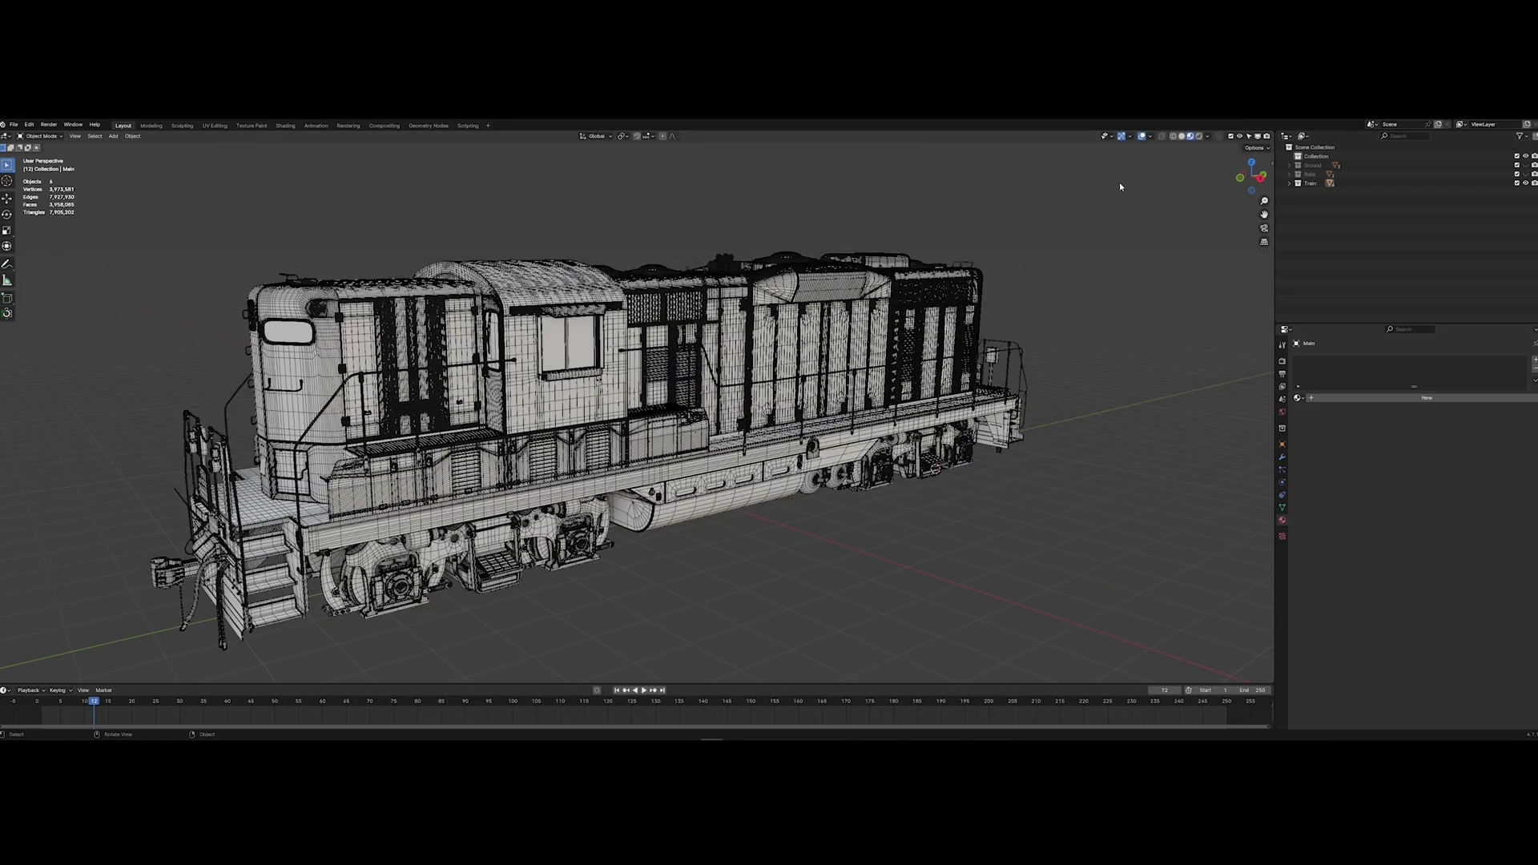
middle_click_drag(804, 410, 946, 410)
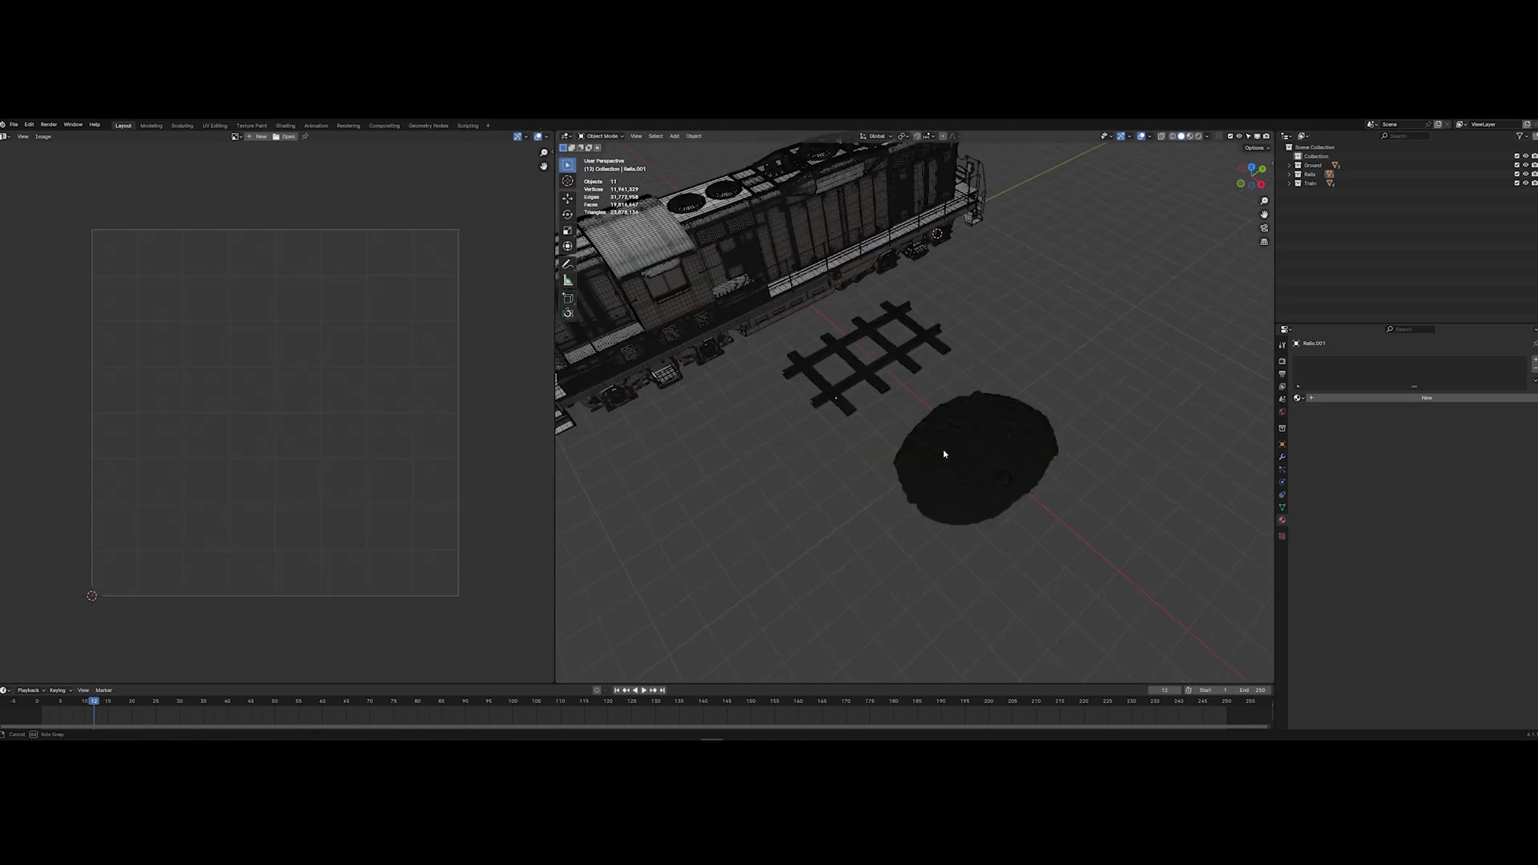
middle_click_drag(944, 453, 910, 419)
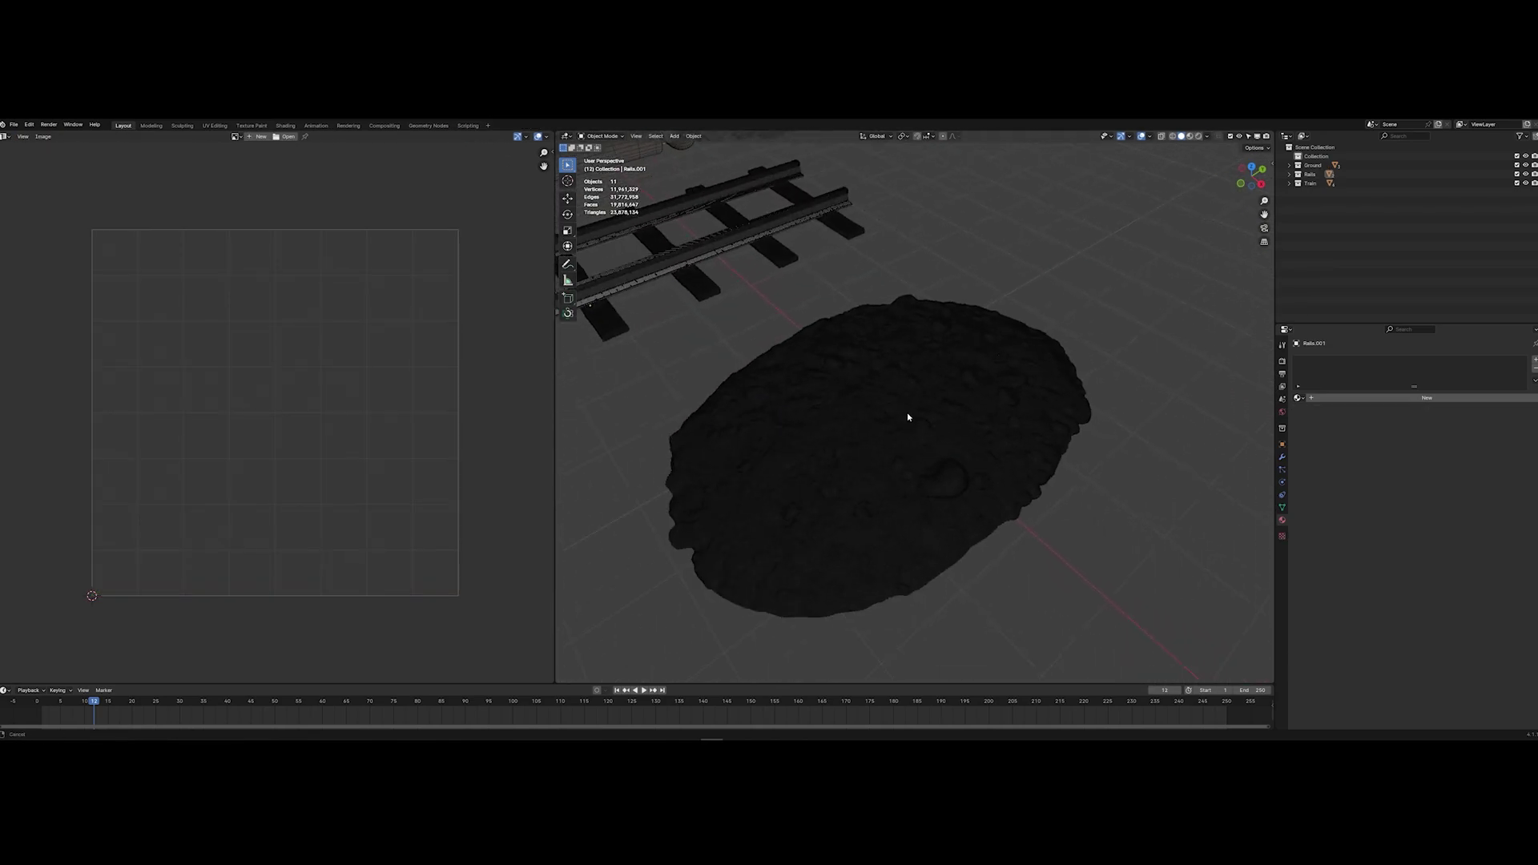
key("ctrl+space")
scroll(769, 446, "up", 8)
scroll(770, 451, "down", 10)
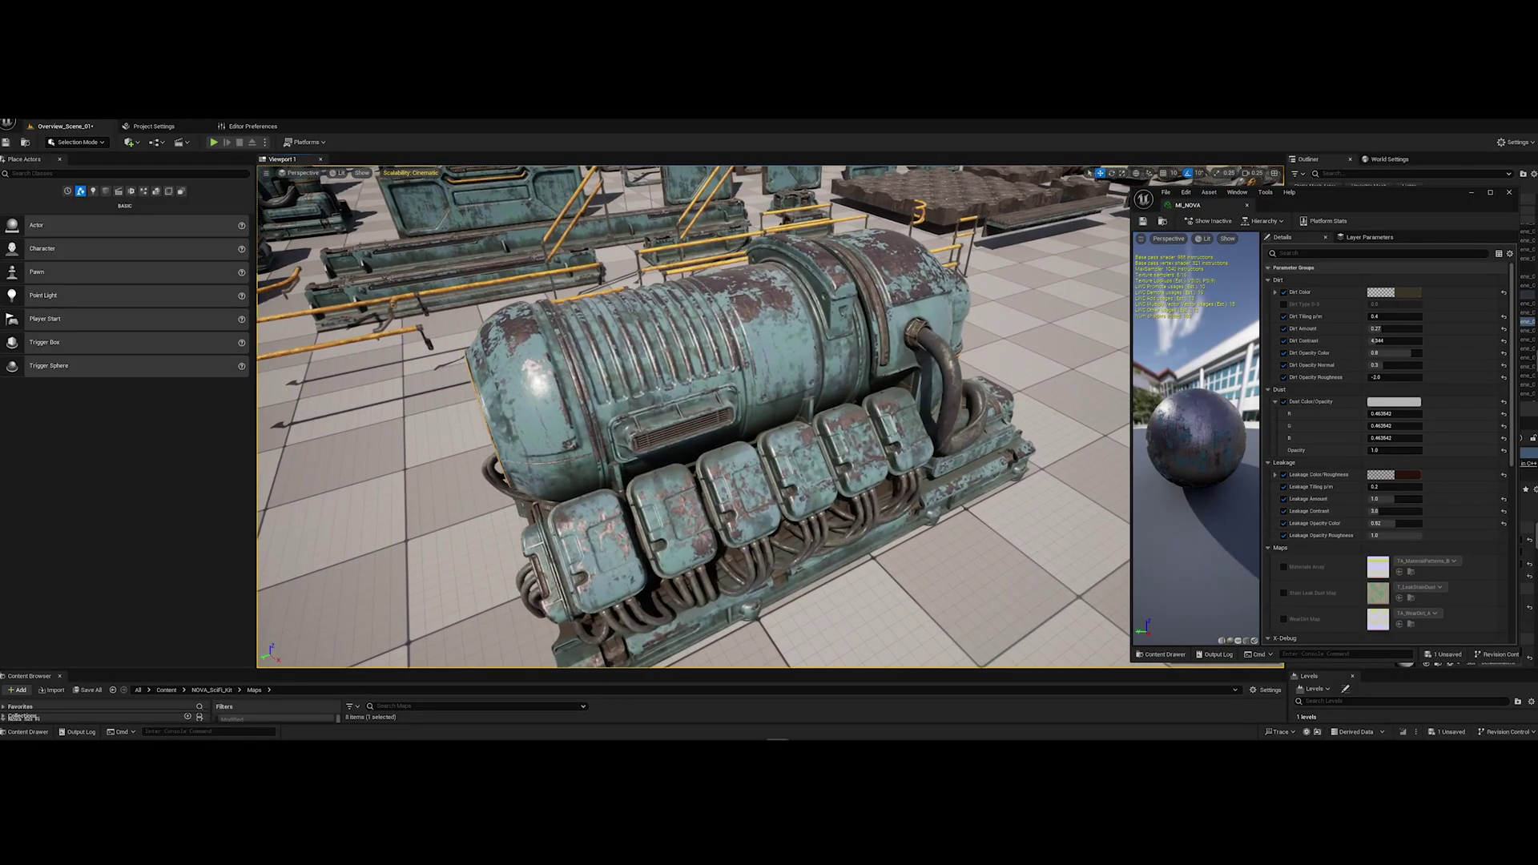
Tweak the NOVA material's Dirt Color and check the train's M_ID1–M_ID5 material list
left_click(1381, 292)
mouse_move(1330, 413)
left_mouse_down()
mouse_move(1331, 360)
mouse_move(1332, 409)
left_mouse_up()
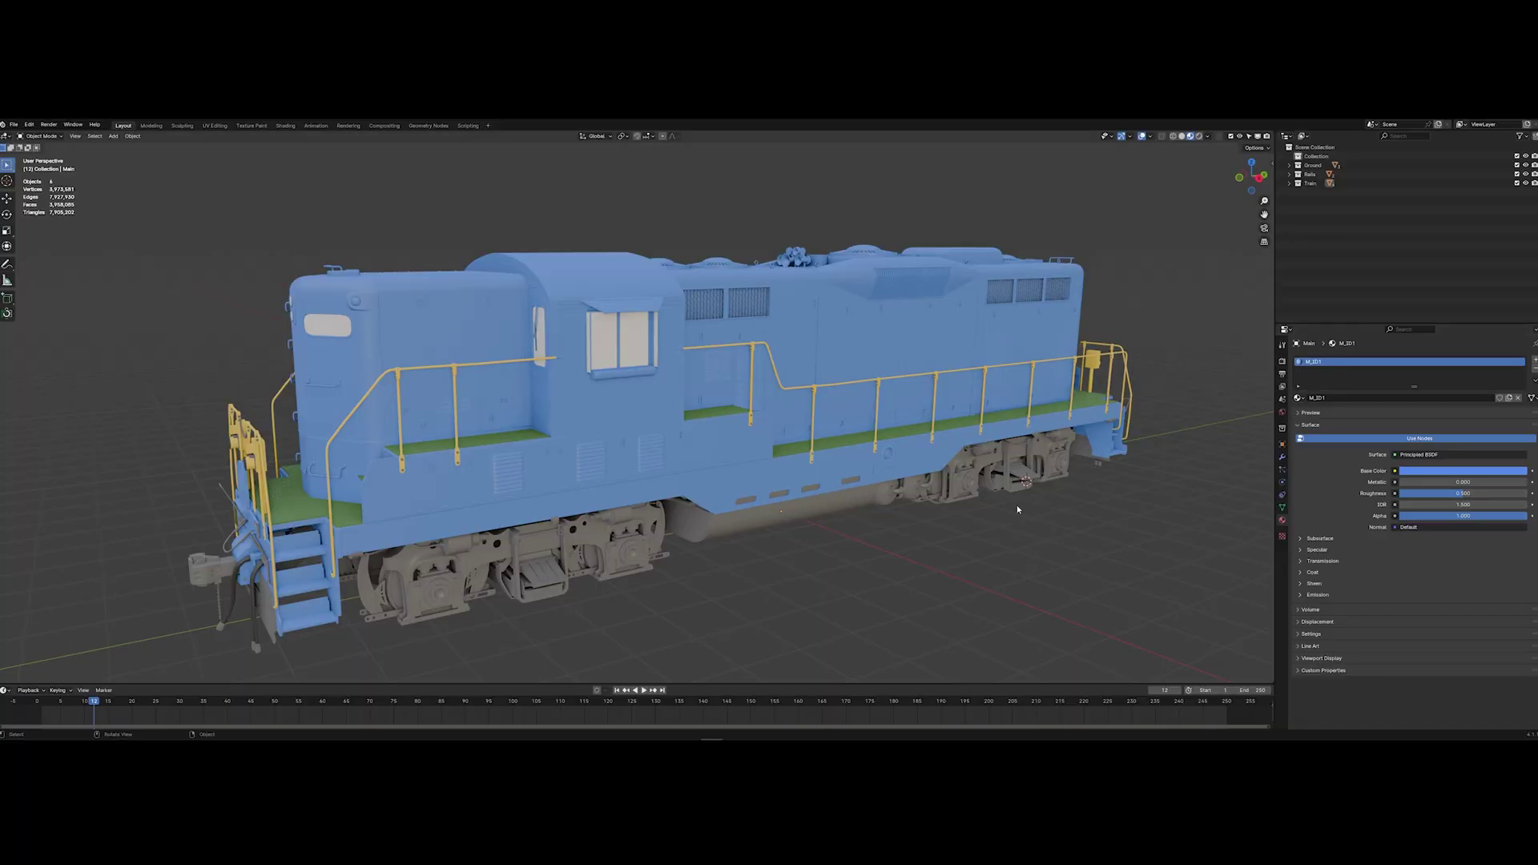
middle_click_drag(1017, 509, 1002, 476)
left_click(1298, 398)
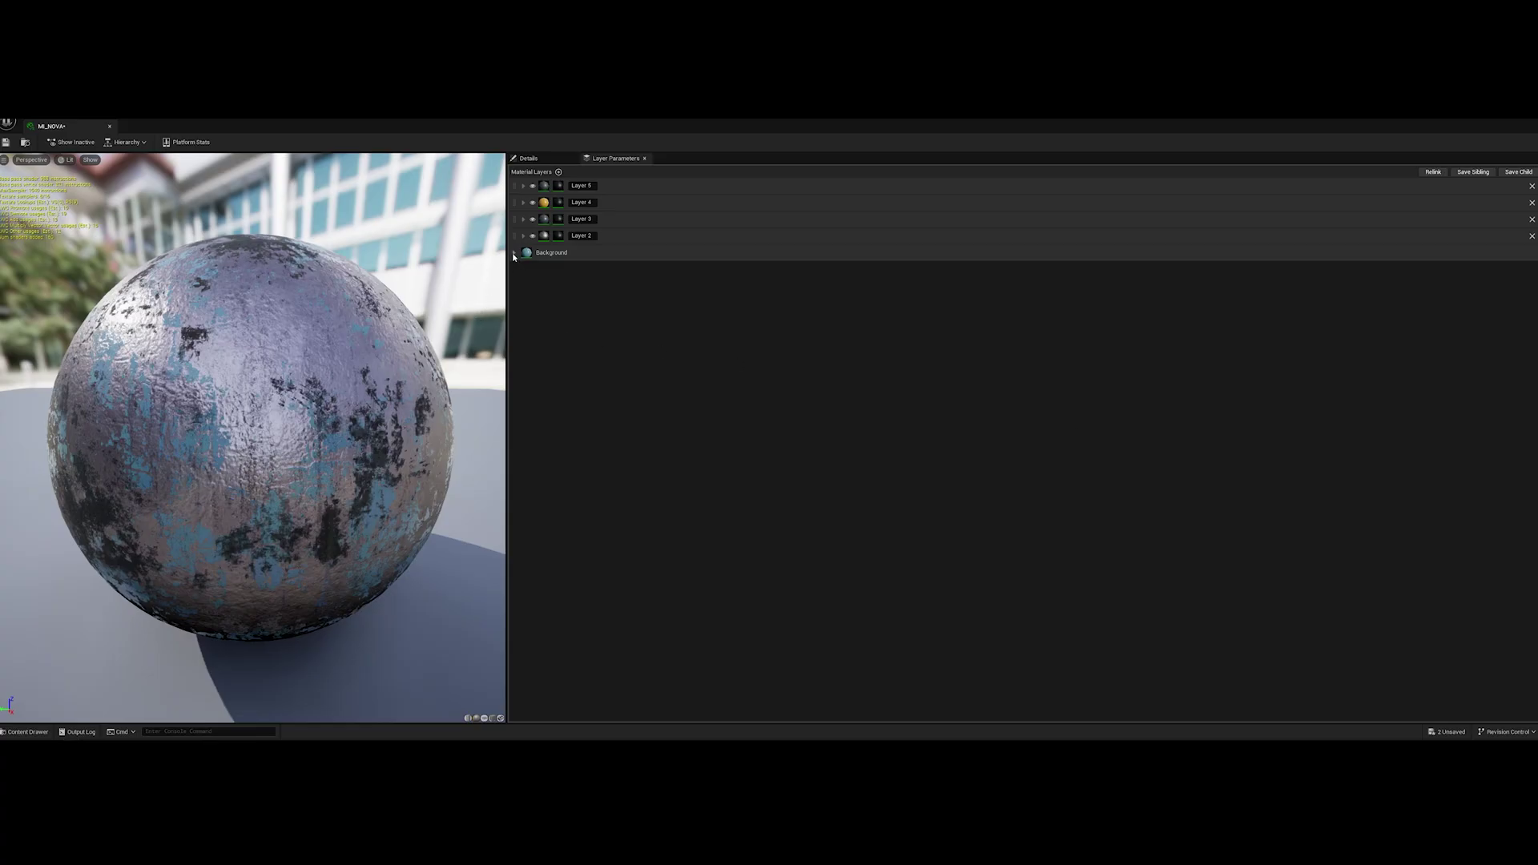
Expand and collapse the Background layer, then expand Layer 2 to view its parameters
left_click(513, 253)
left_click(514, 254)
left_click(524, 236)
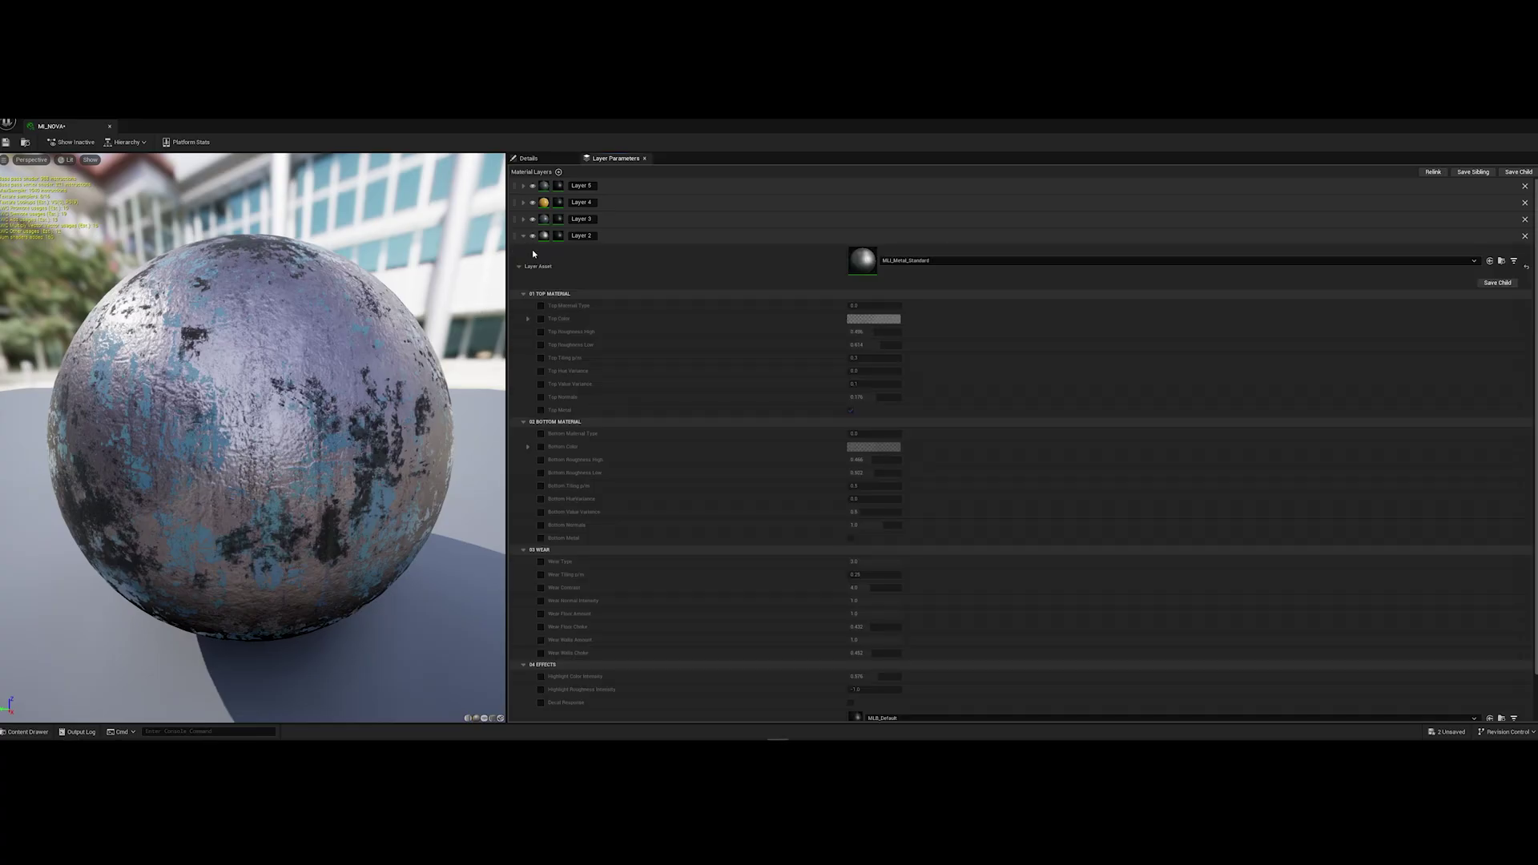
scroll(583, 377, "down", 2)
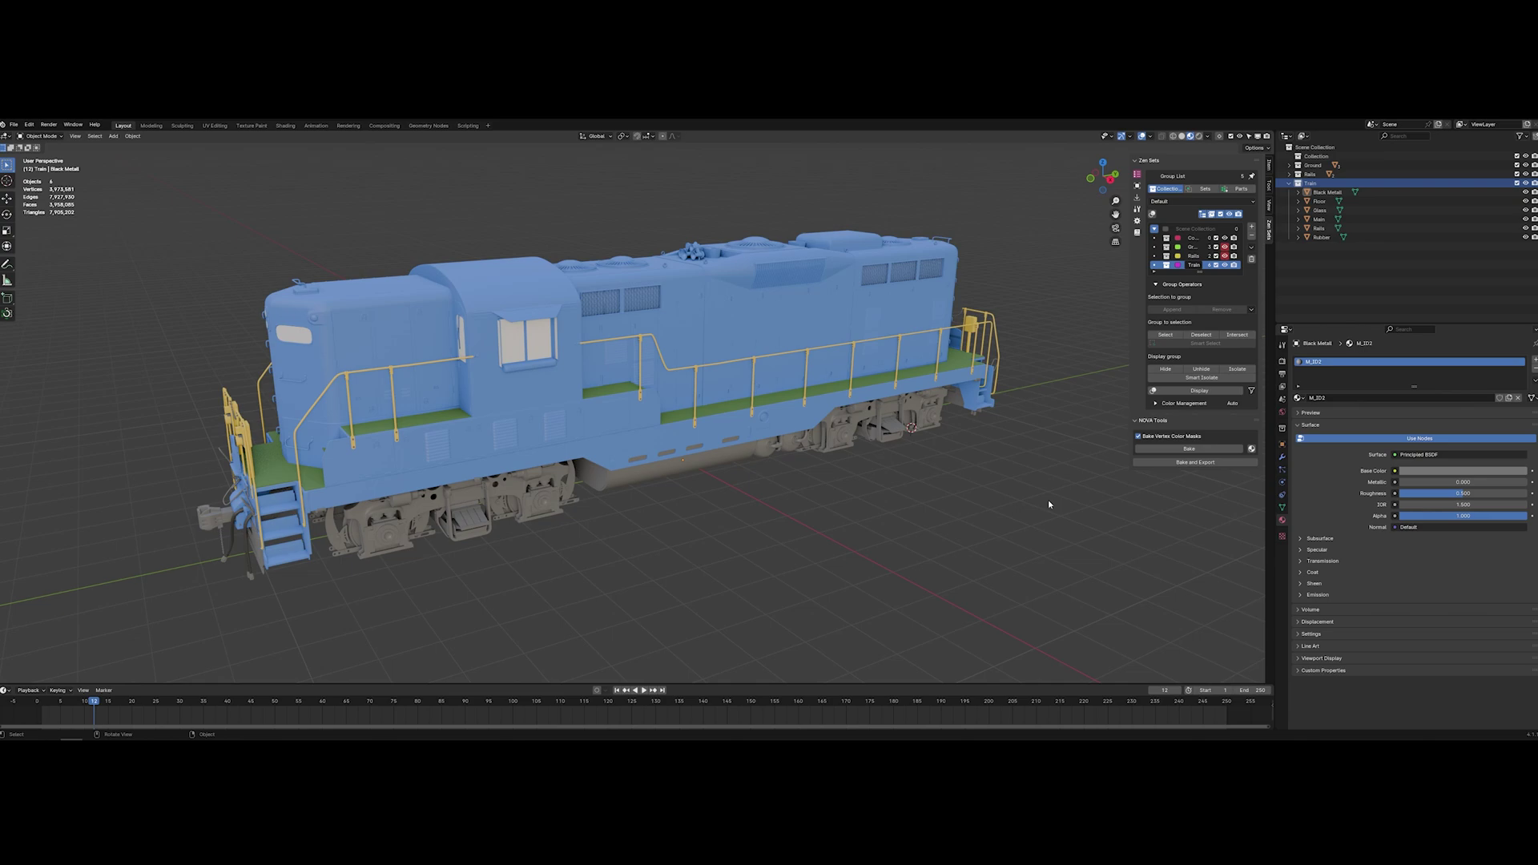
middle_click_drag(1049, 504, 1101, 527)
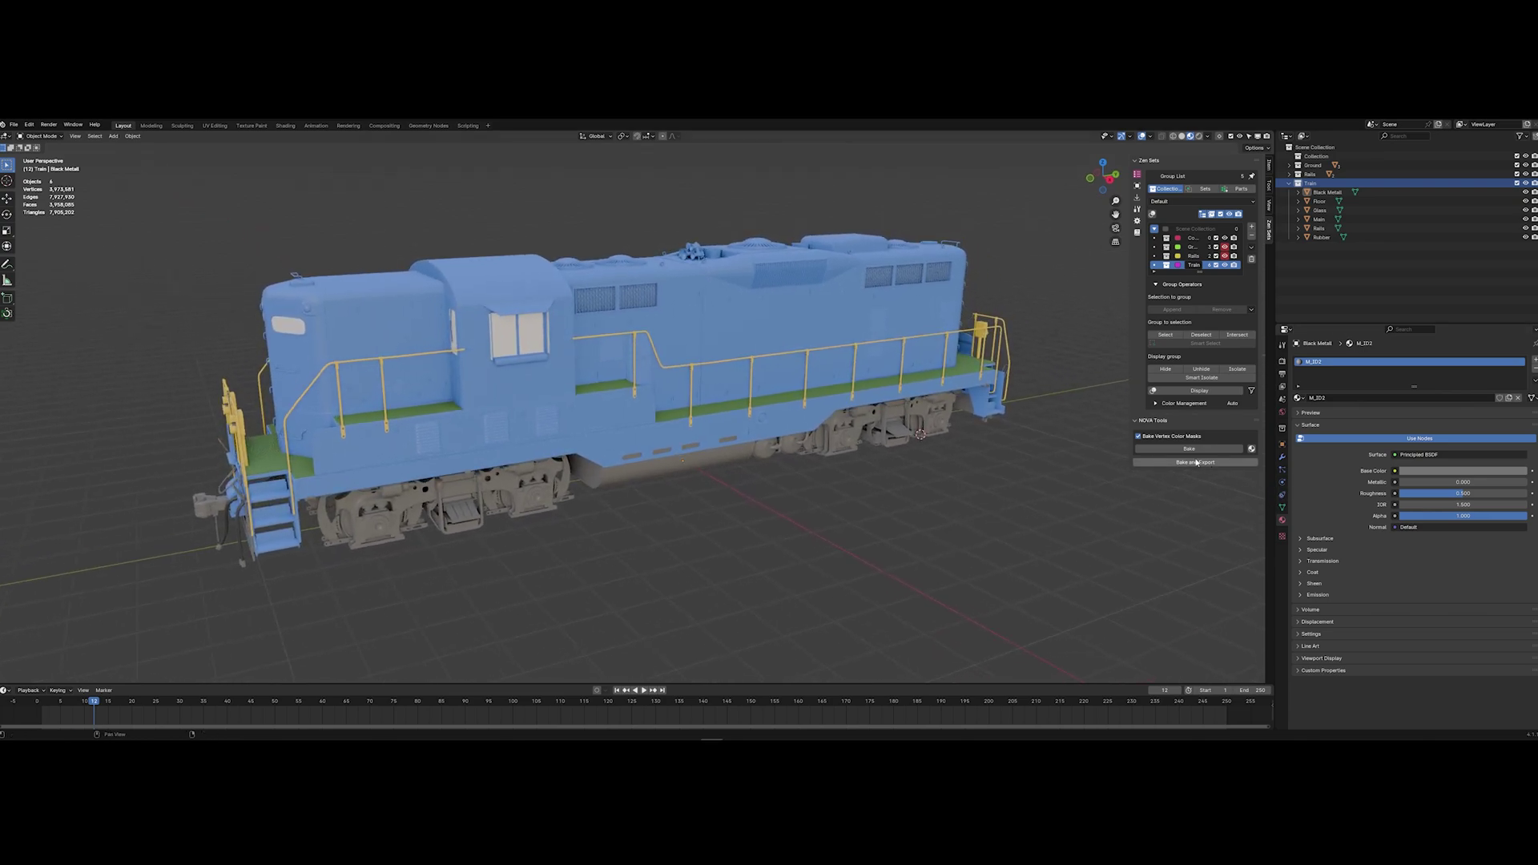
Add a Plain Axes empty SM_Train and parent all seven train parts to it, keeping transforms
key("shift+a")
mouse_move(746, 609)
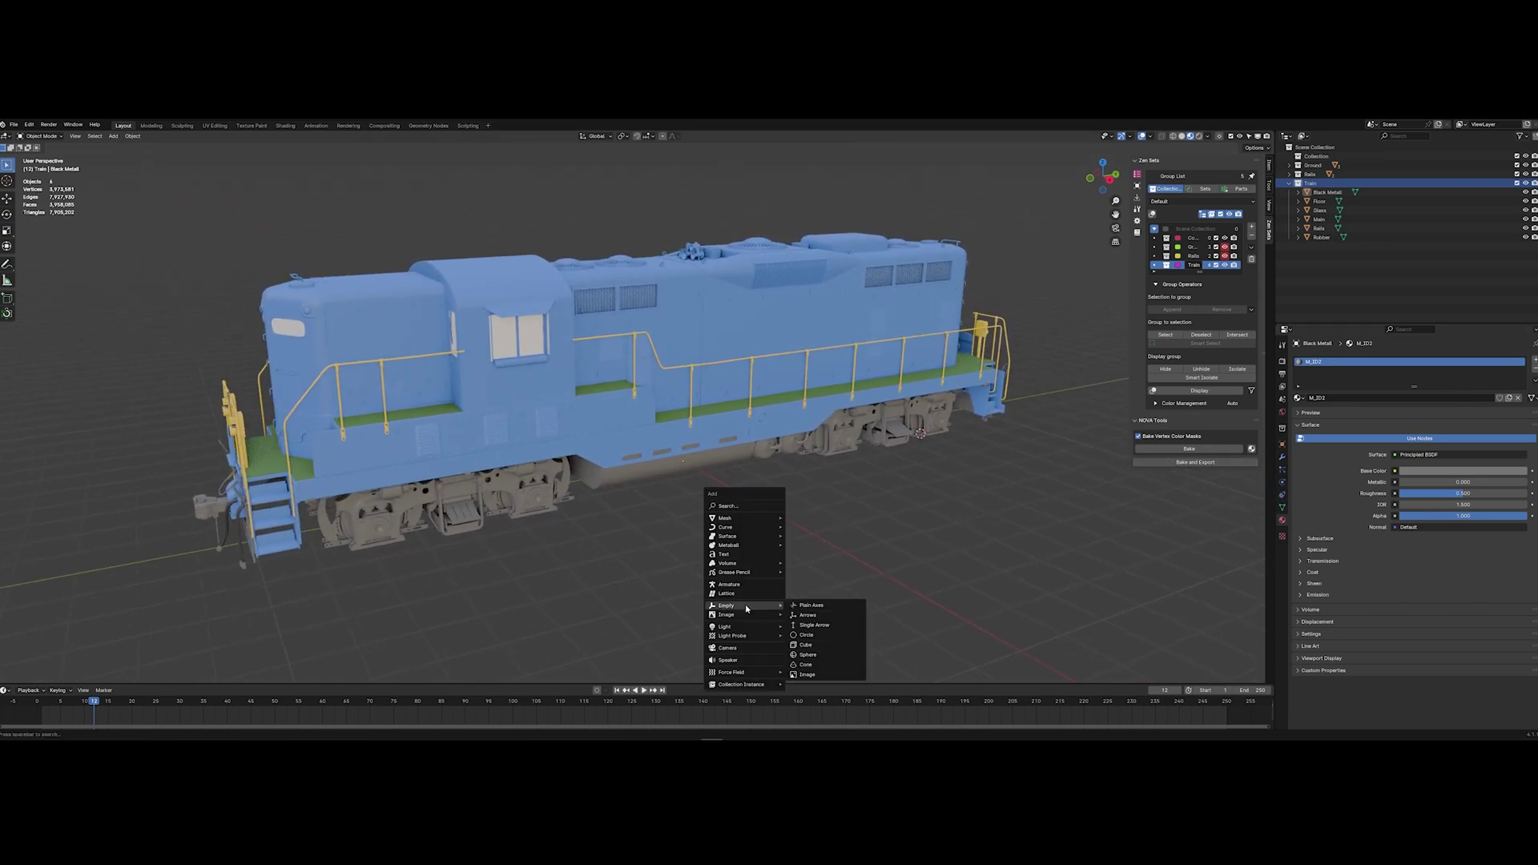
left_click(816, 606)
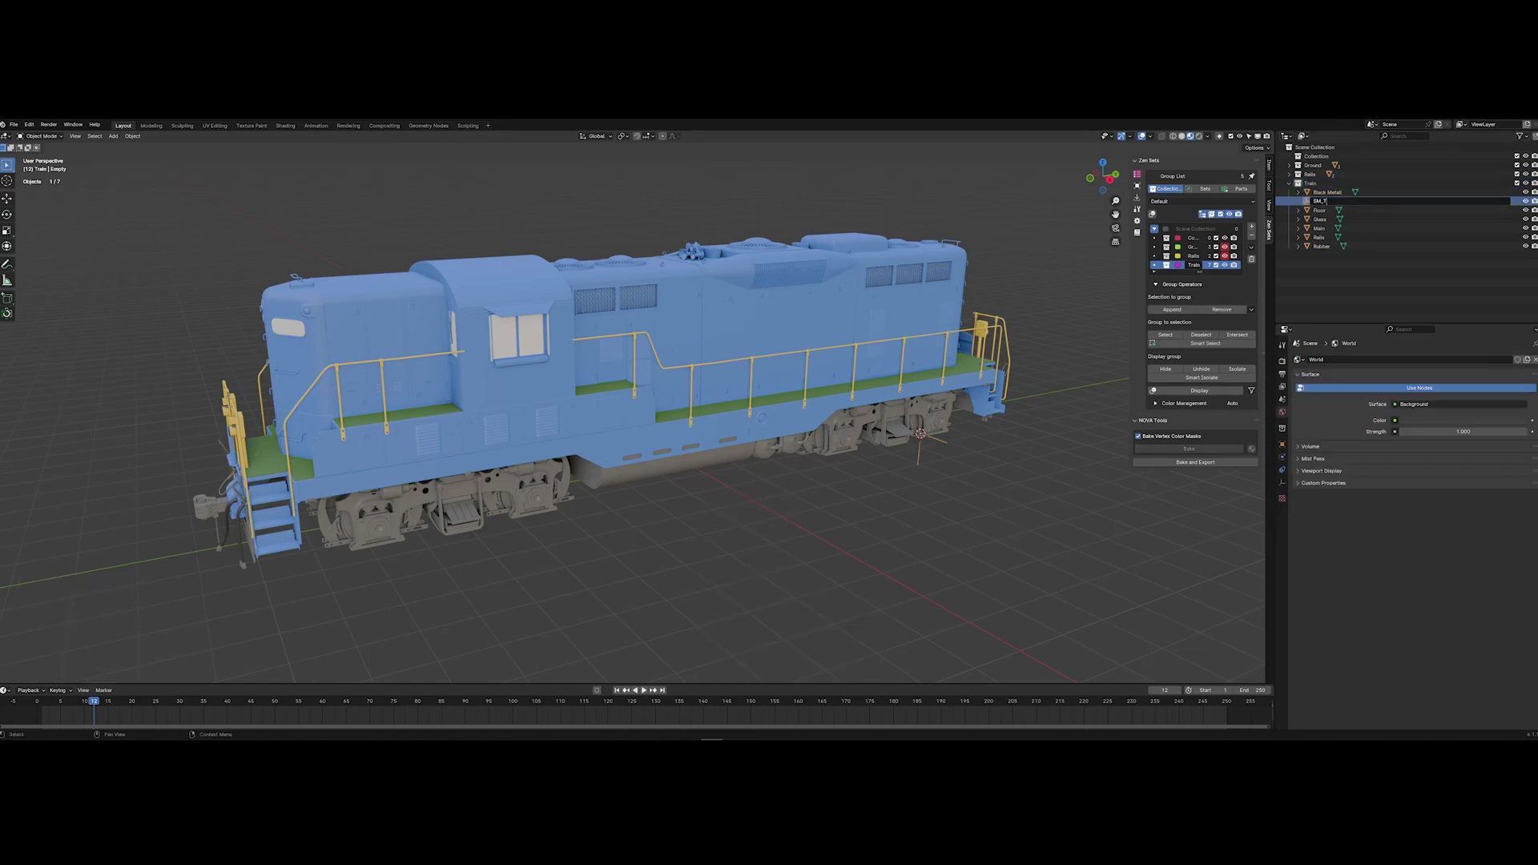
key("a")
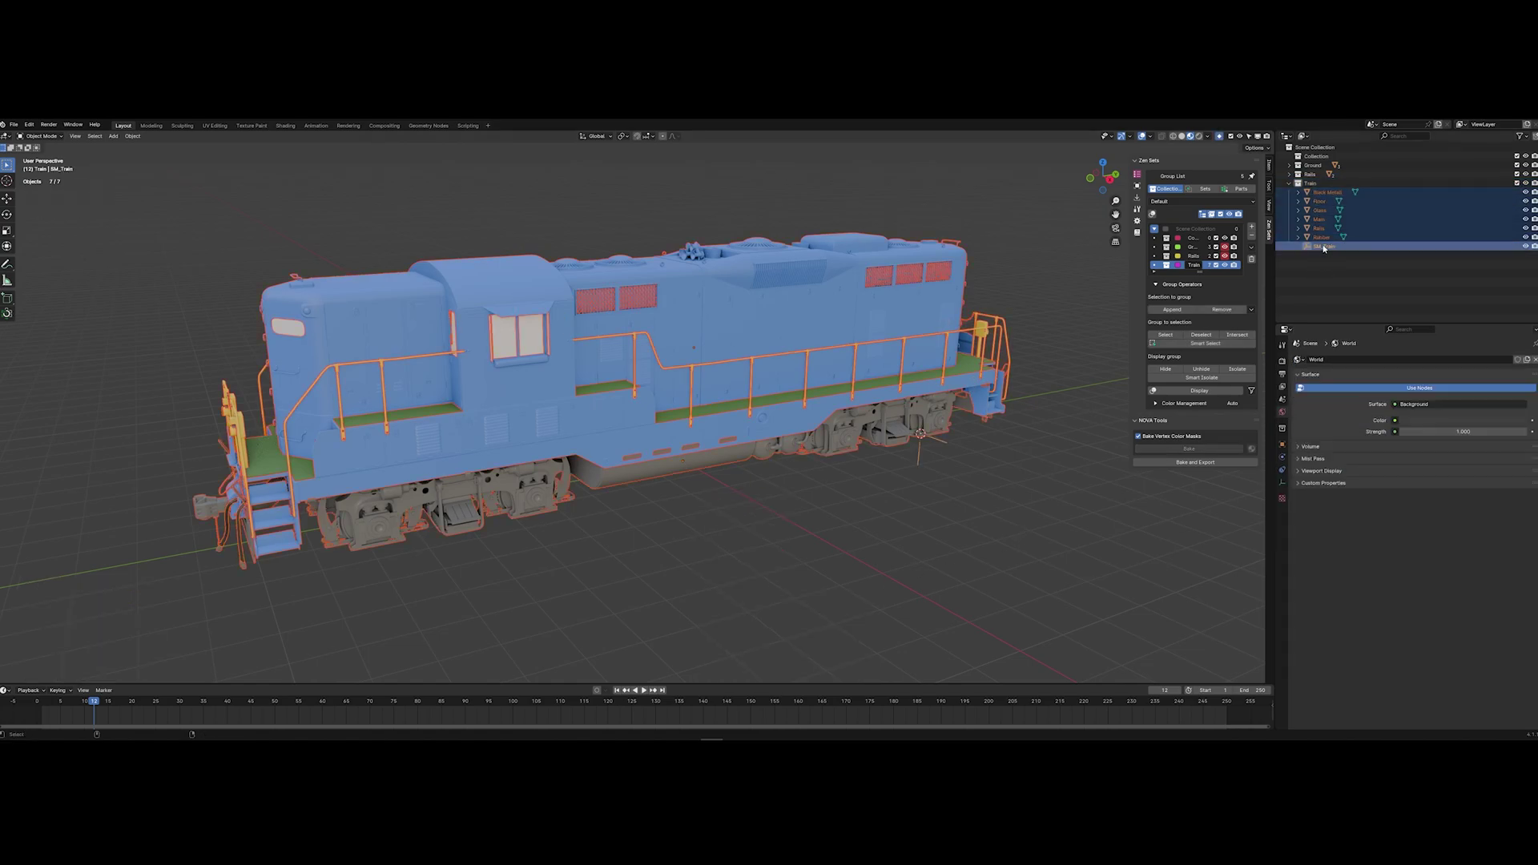
key("ctrl+p")
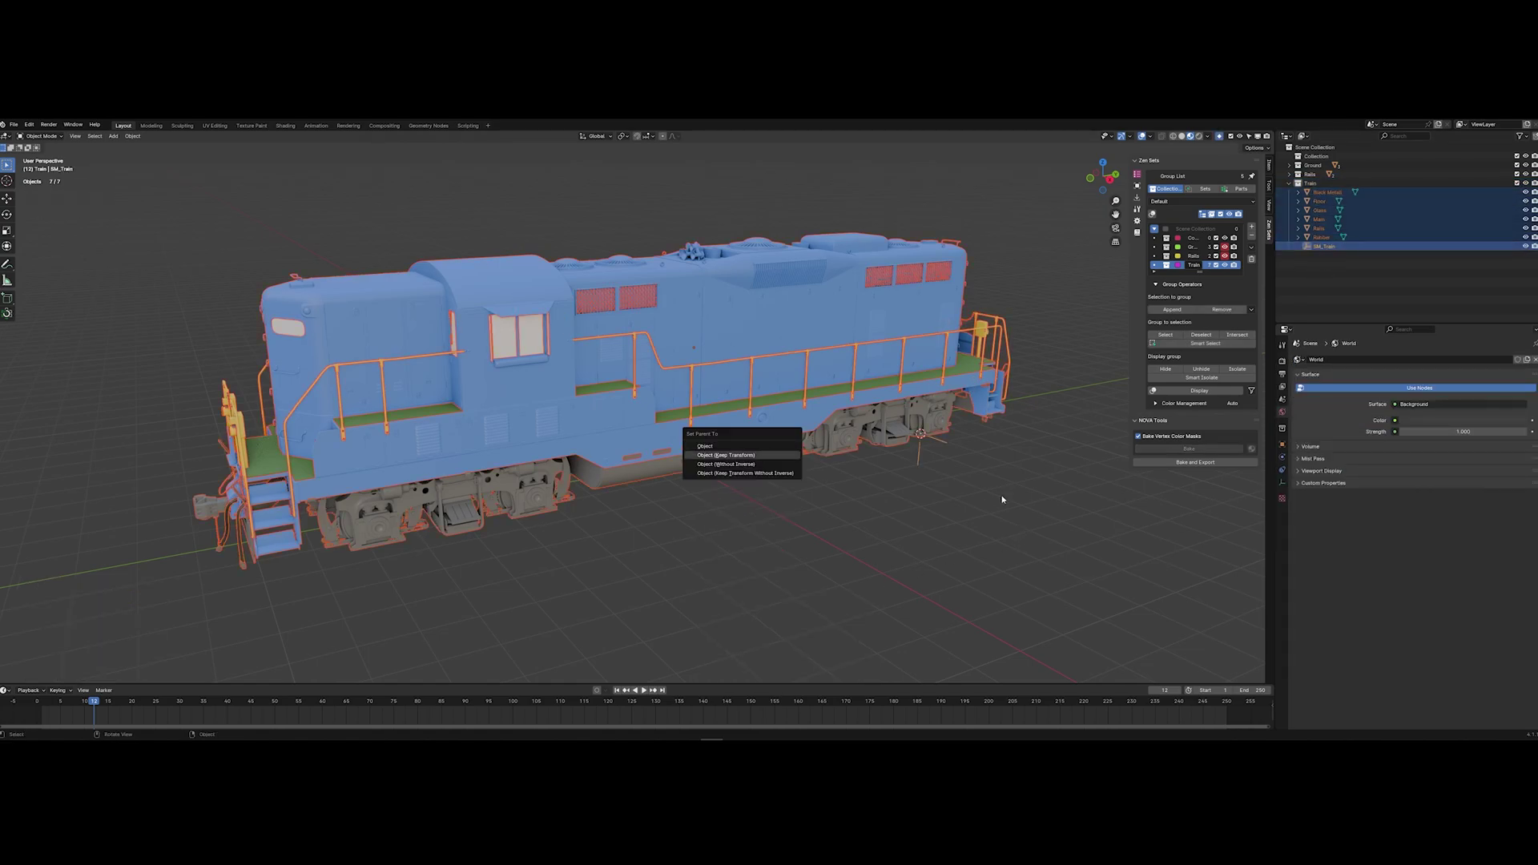
key("Return")
key("alt+a")
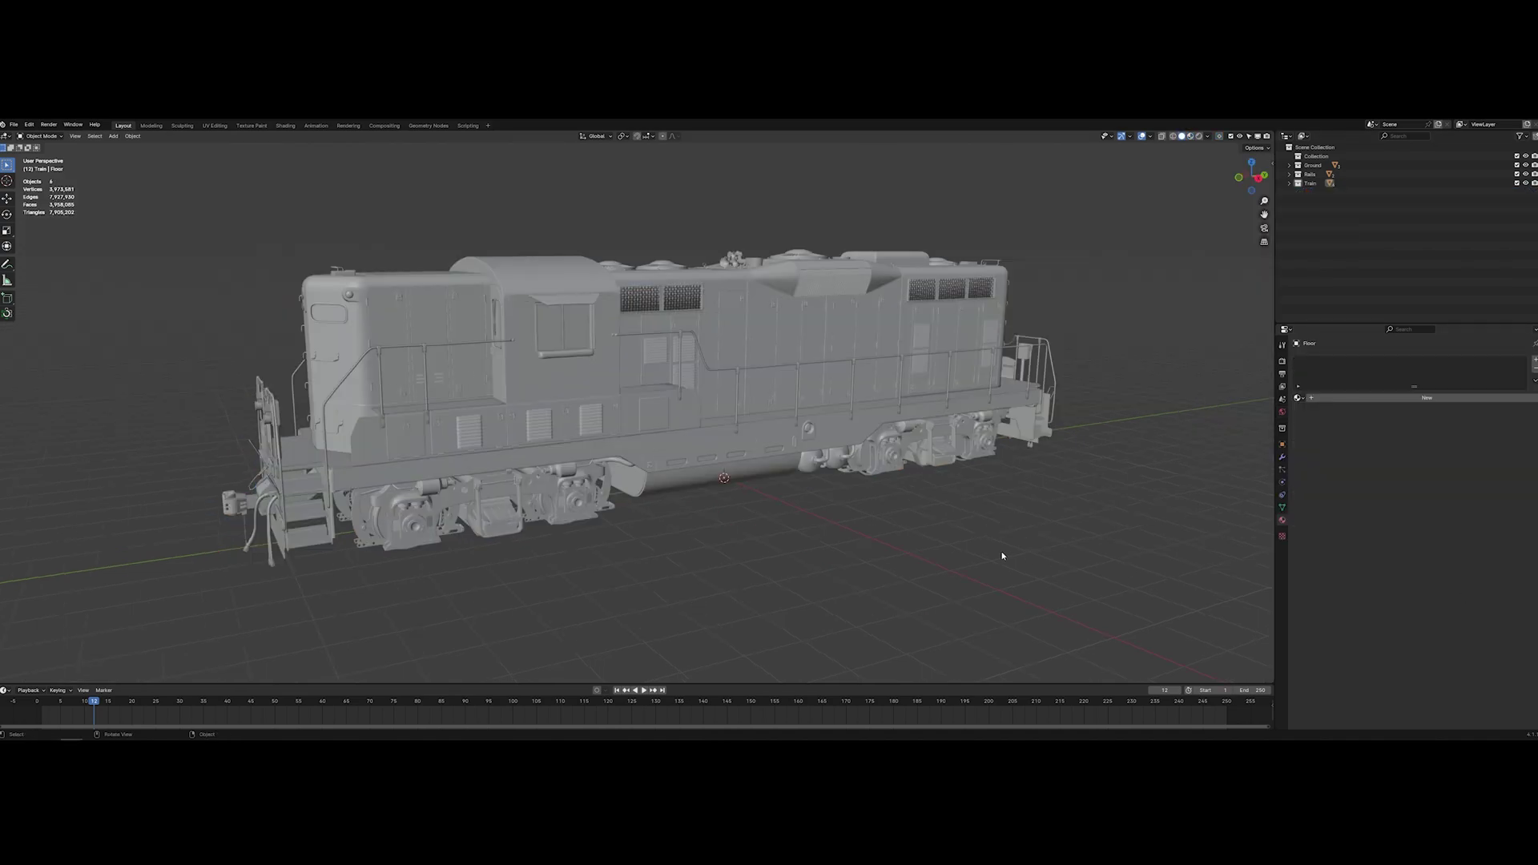
middle_click_drag(1001, 555, 954, 553)
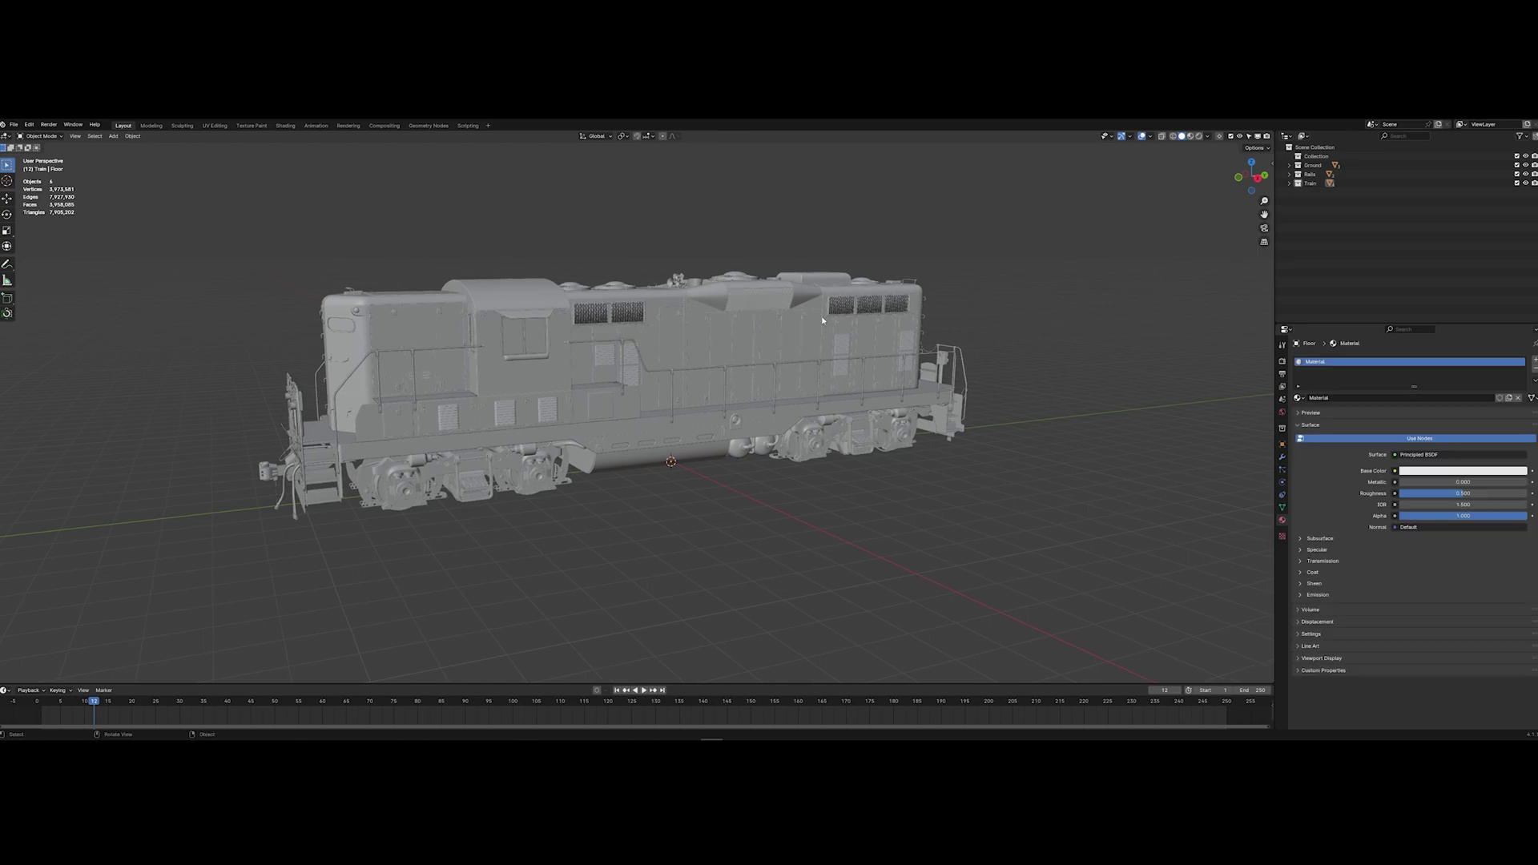
Create a new material on the Main part and another on the Black Metall part
left_click(707, 346)
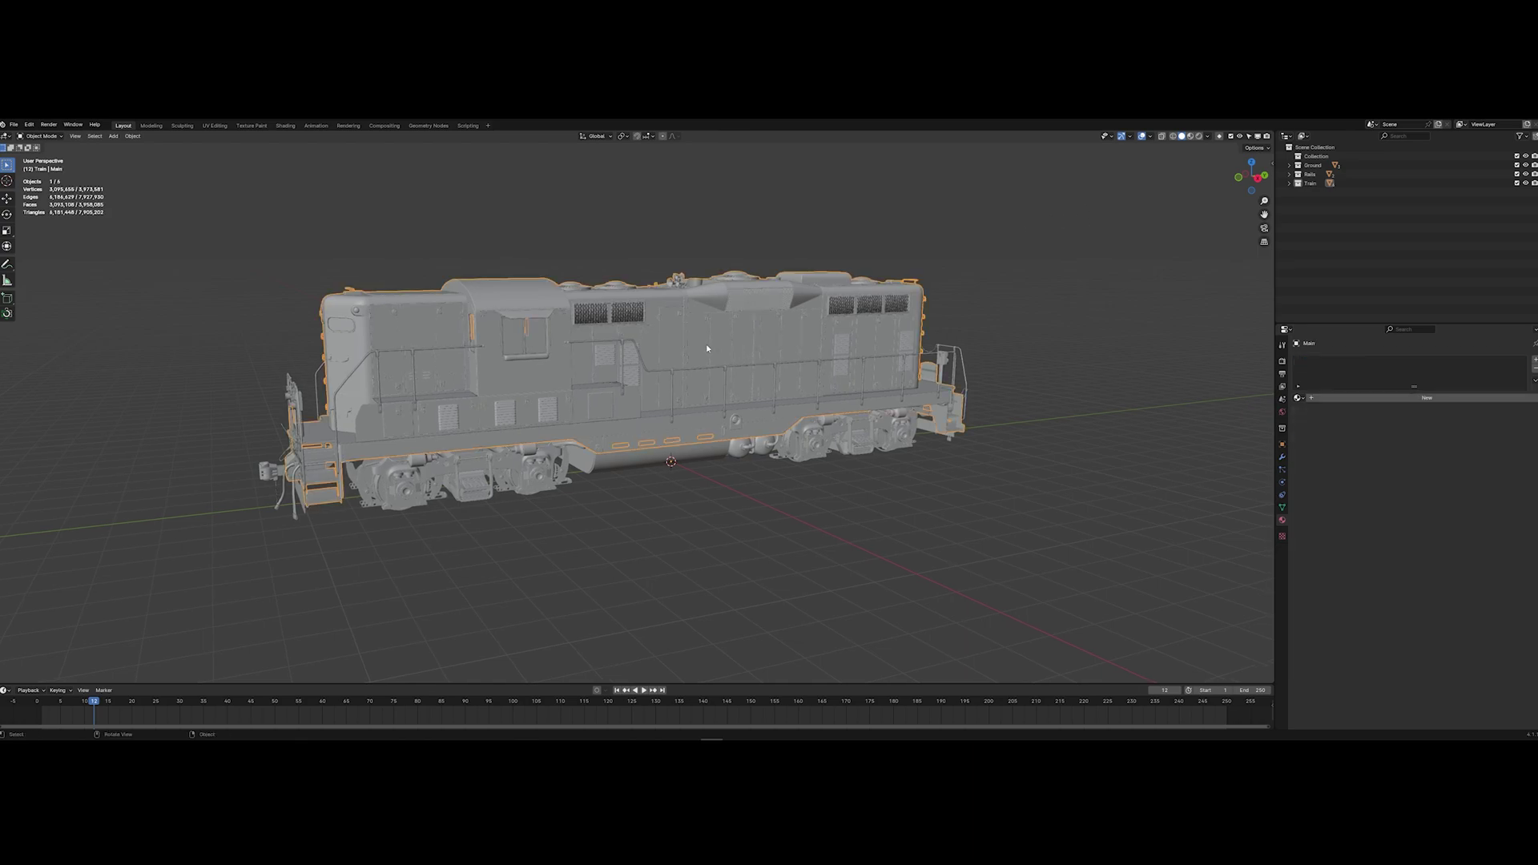
left_click(1386, 398)
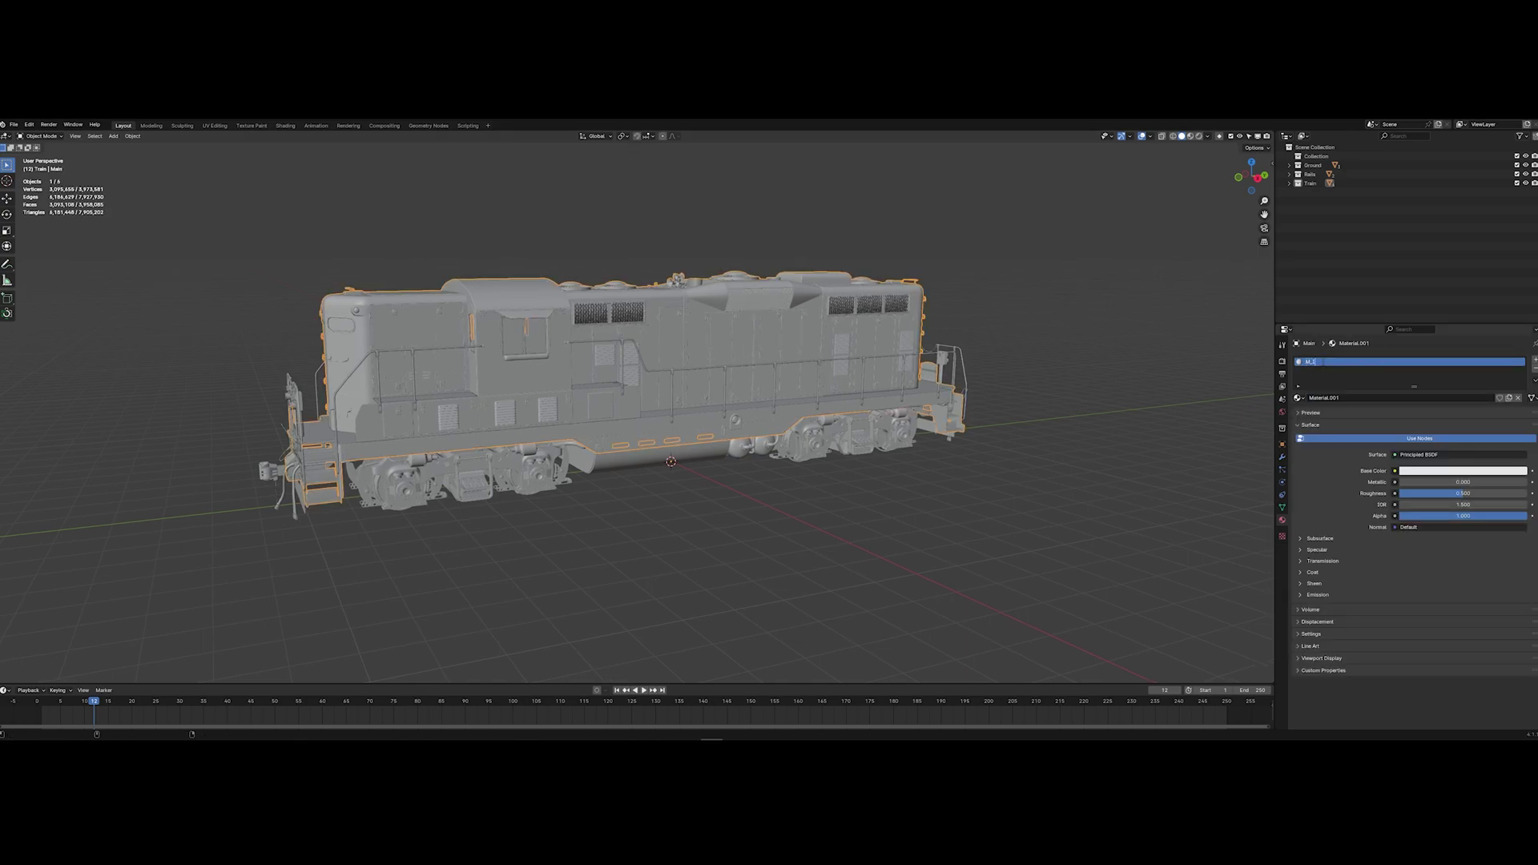
left_click(832, 440)
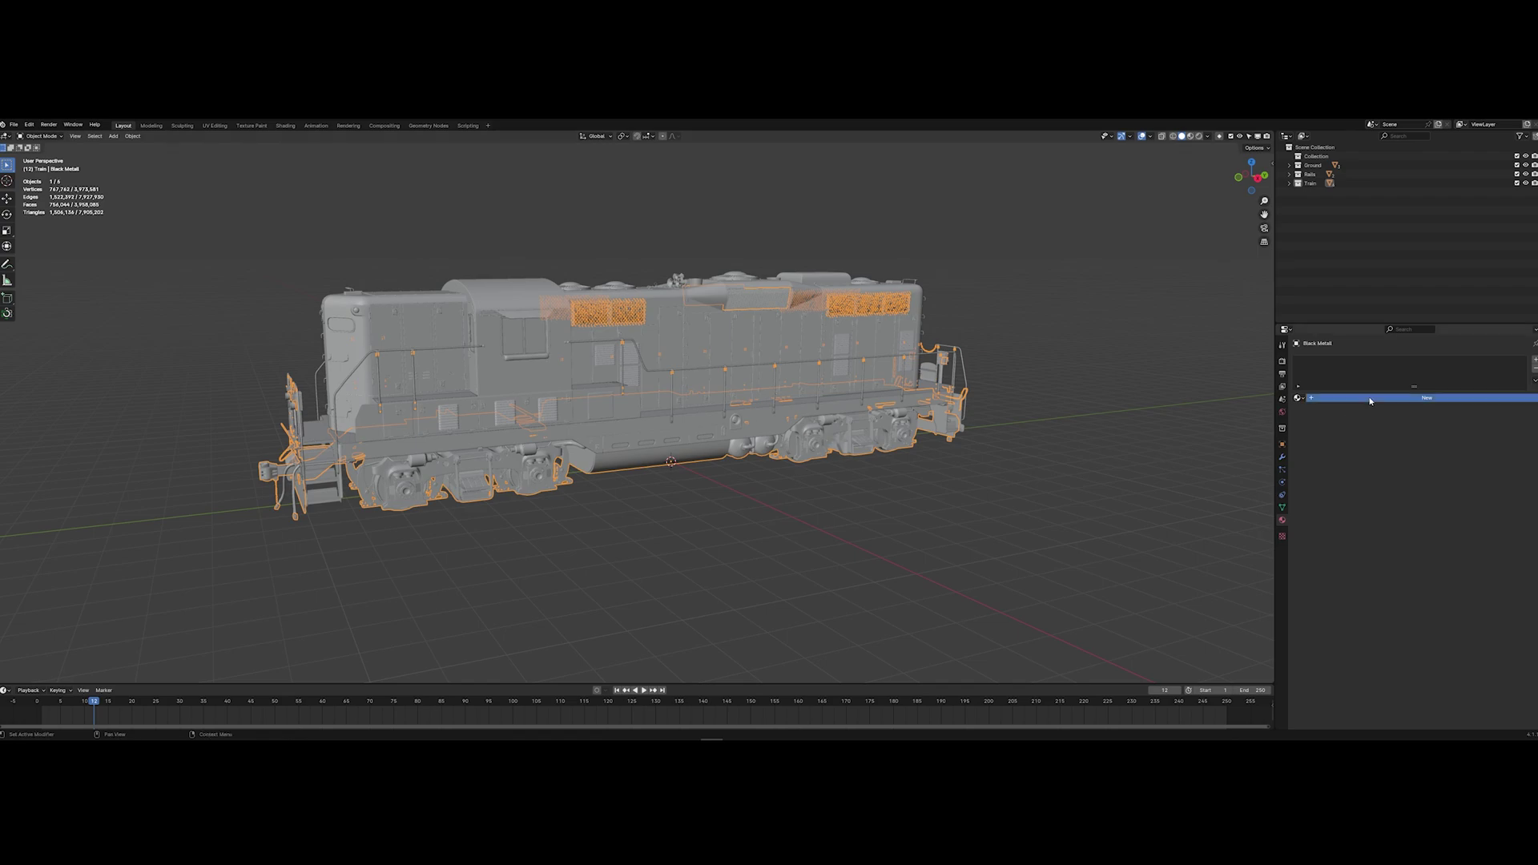
left_click(1334, 398)
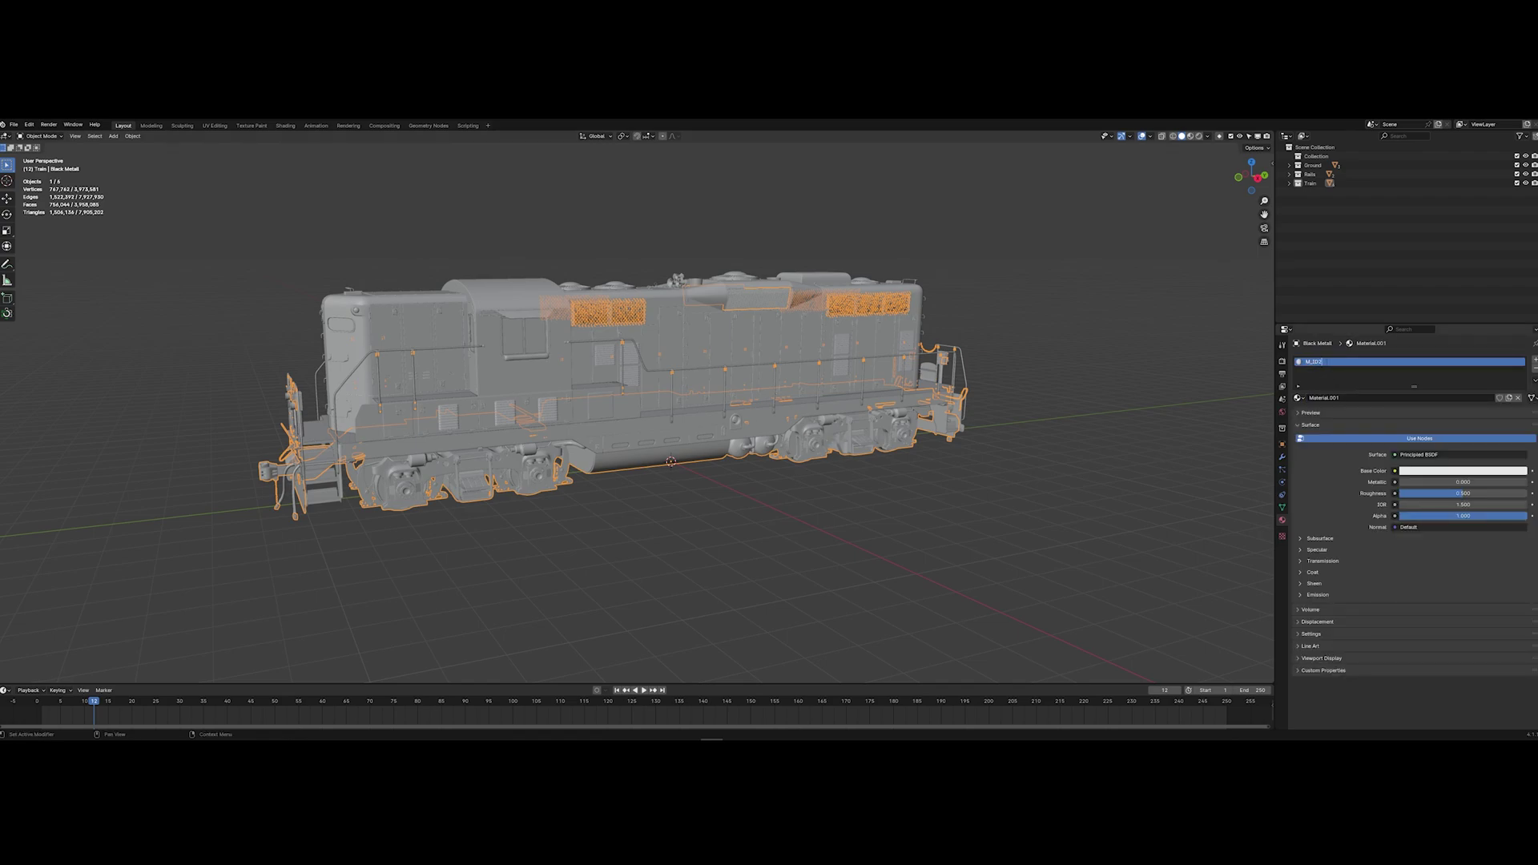
Switch to Material Preview and colour the Main body a dark blue
left_click(1014, 509)
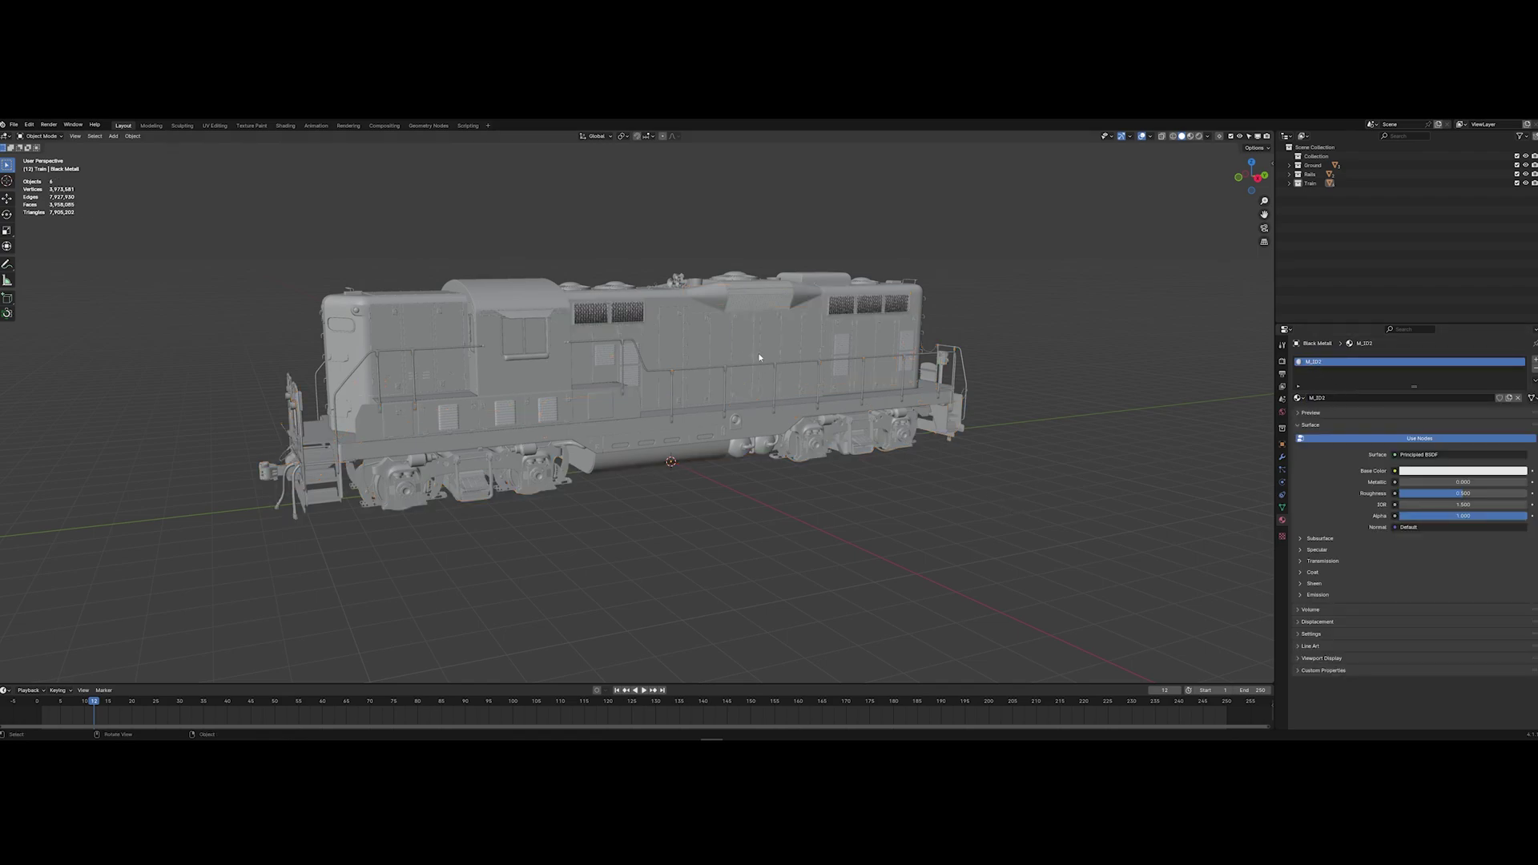
left_click(1191, 137)
left_click(823, 383)
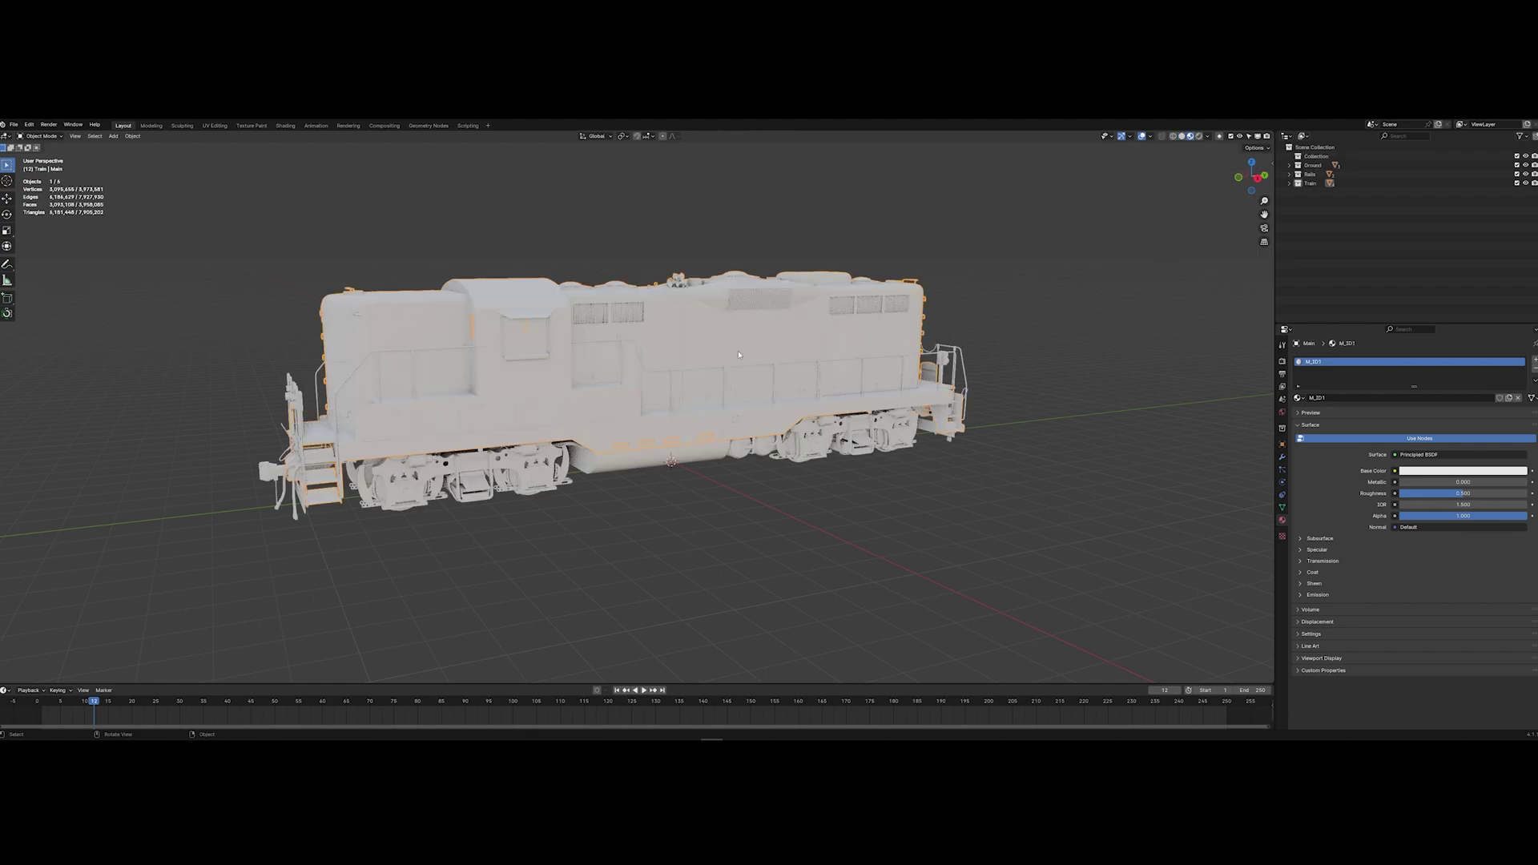
left_click(1462, 470)
left_click(1438, 470)
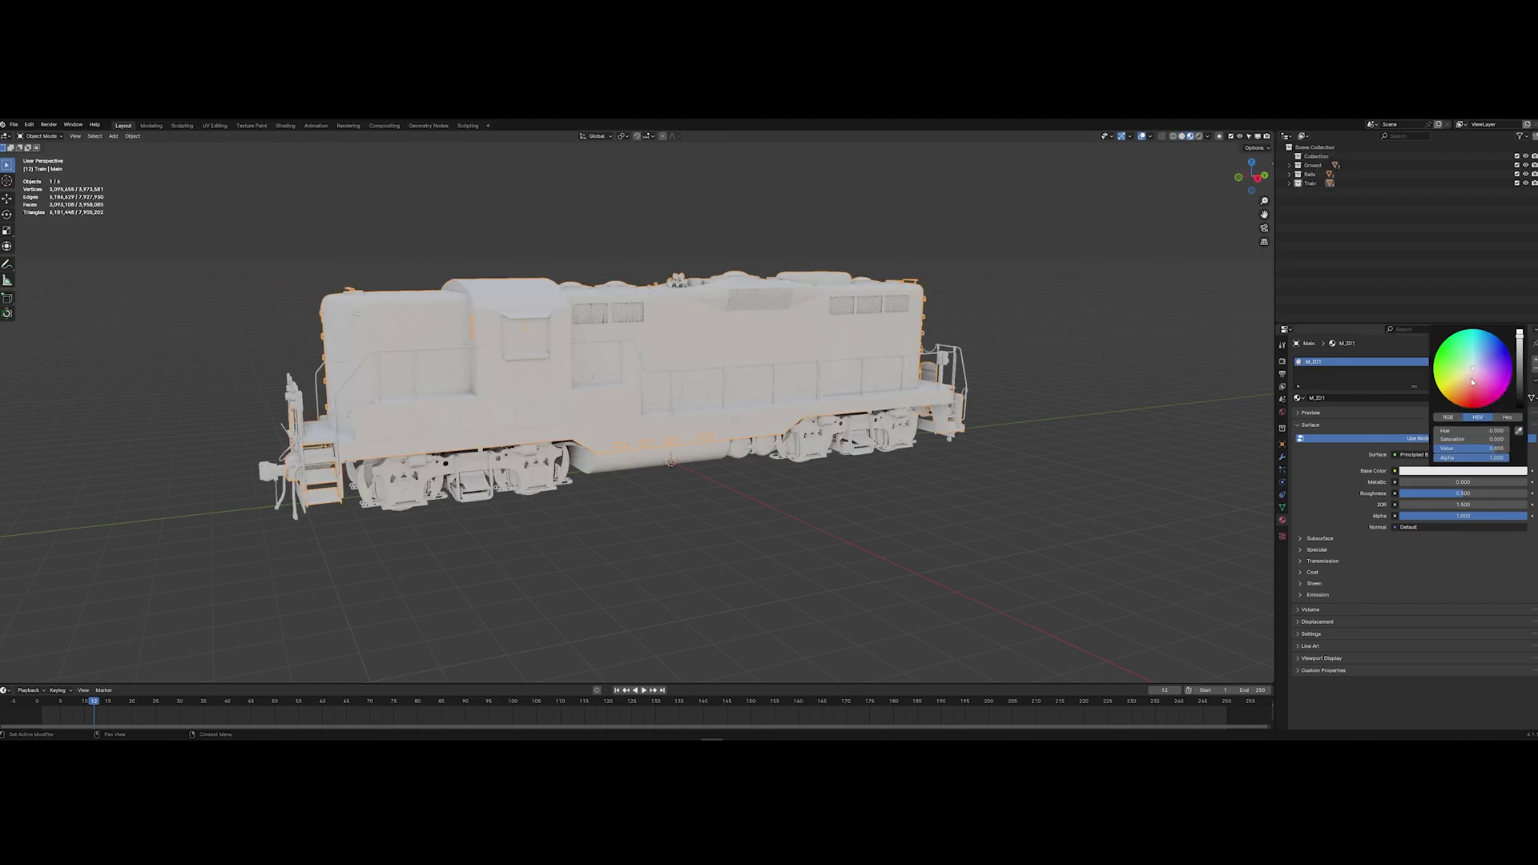
left_click(1462, 372)
left_click_drag(1526, 345, 1526, 361)
Adjust Black Metall's base colour, then create and rename a new material for the Rails part
key("alt+a")
left_click(729, 453)
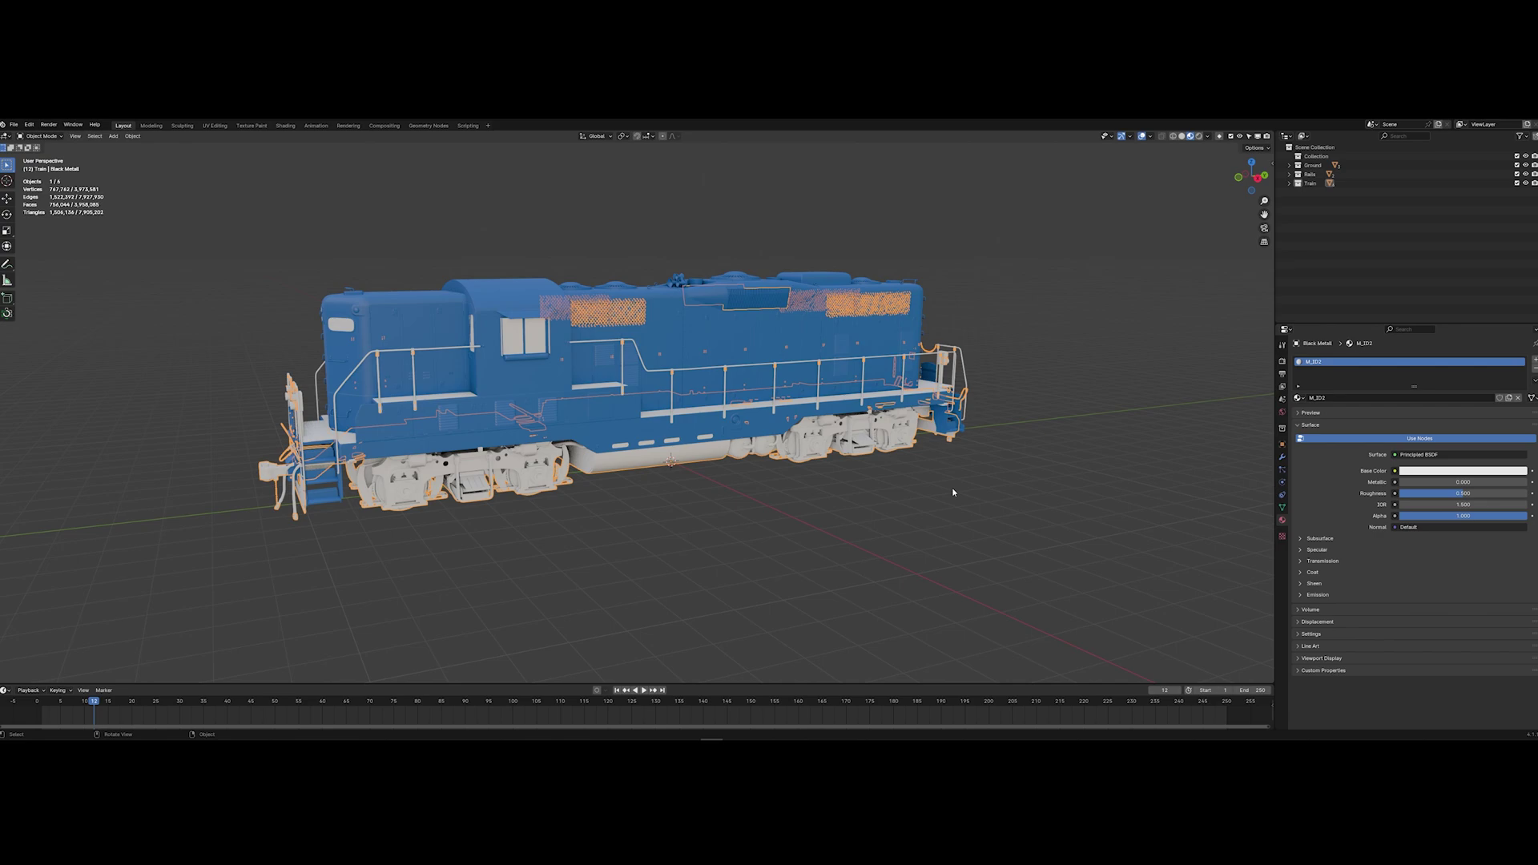
left_click(1434, 471)
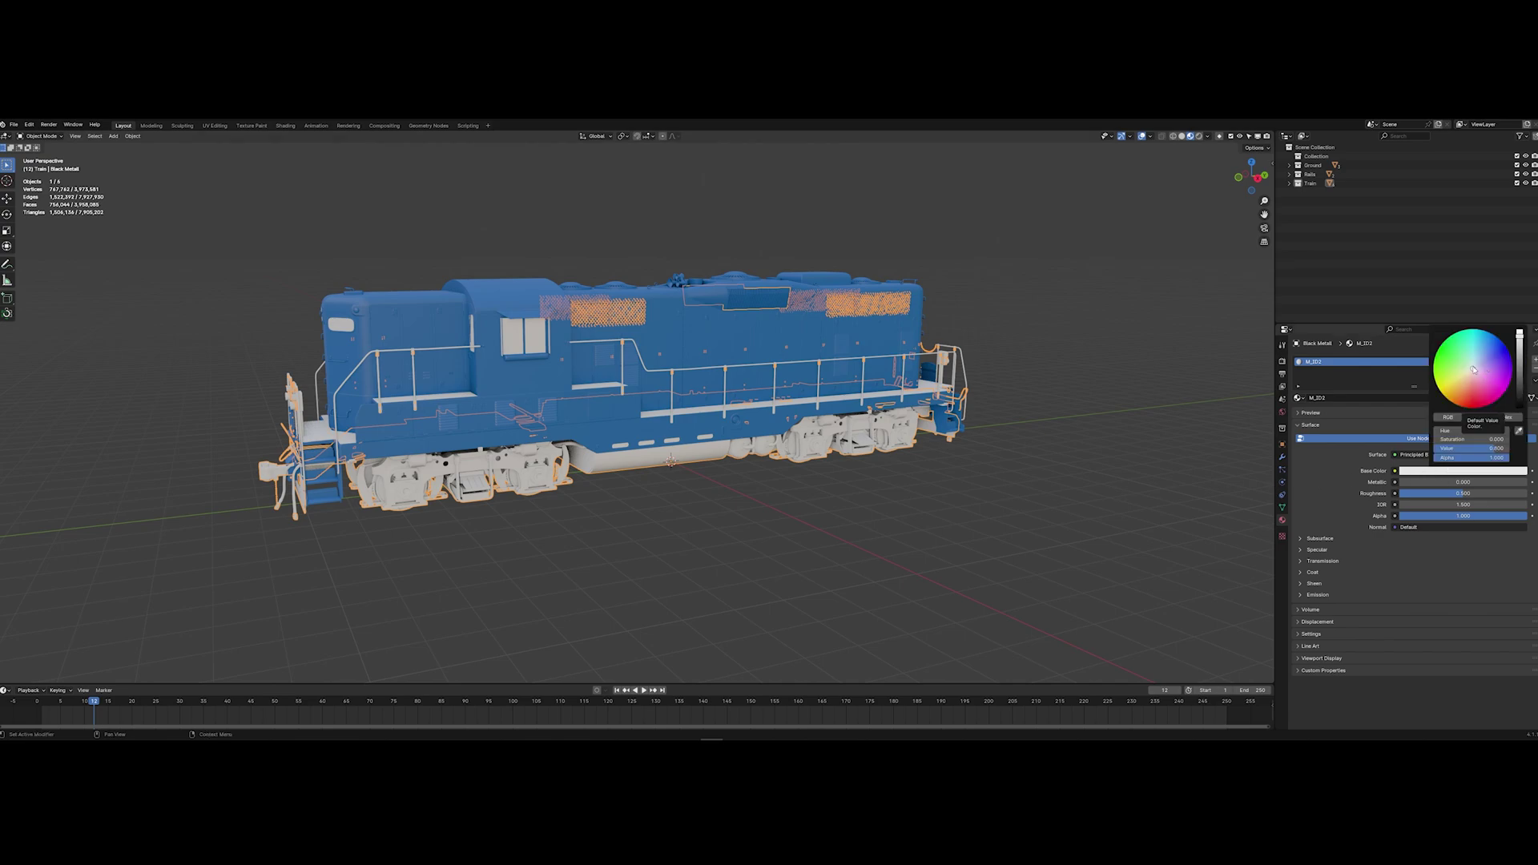
scroll(1475, 370, "down", 10)
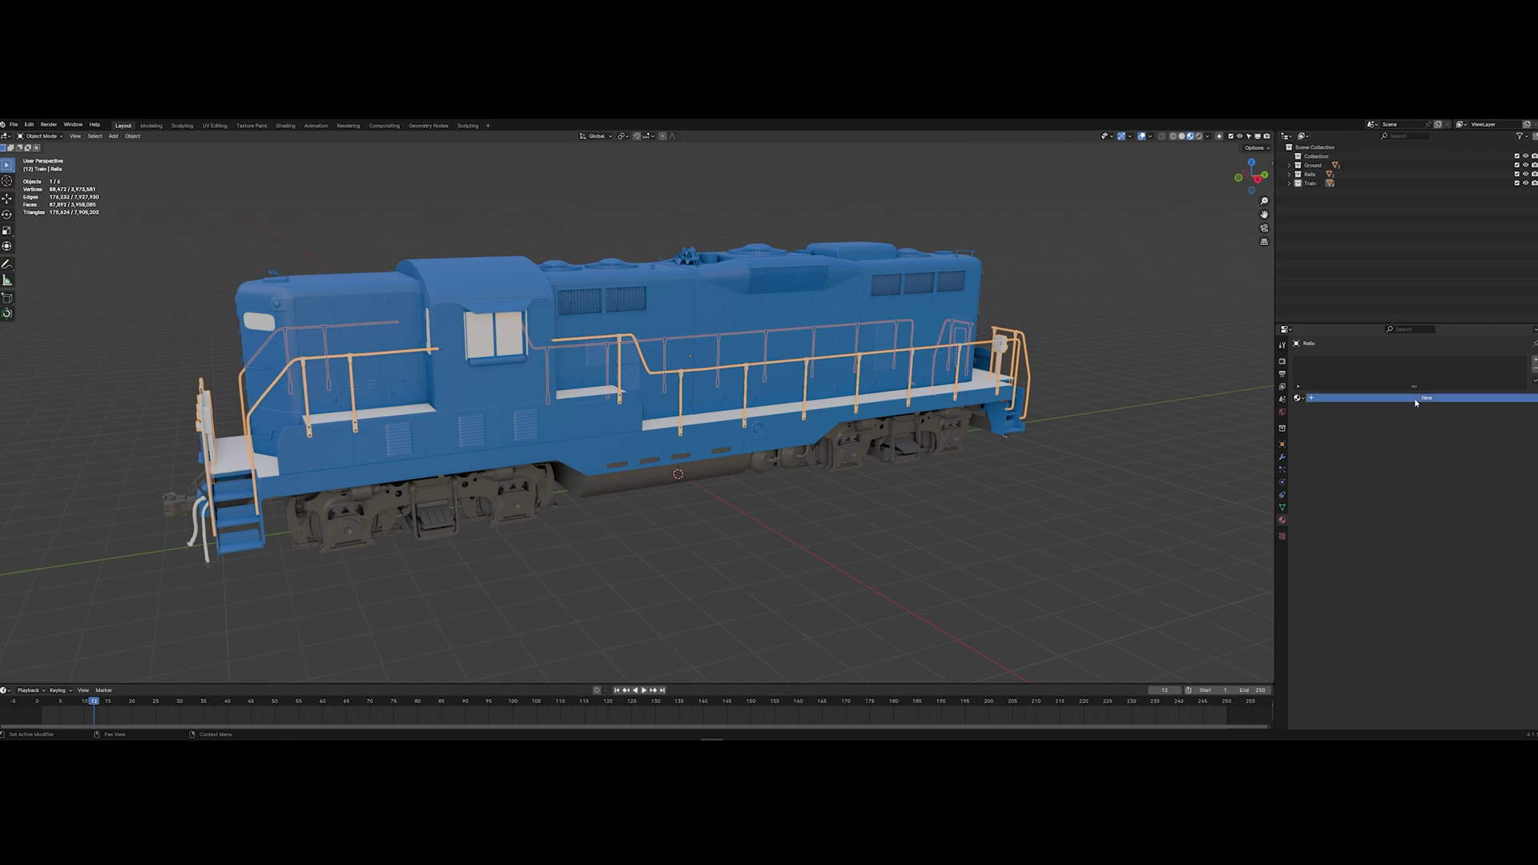
left_click(1362, 399)
double_click(1324, 363)
type("M")
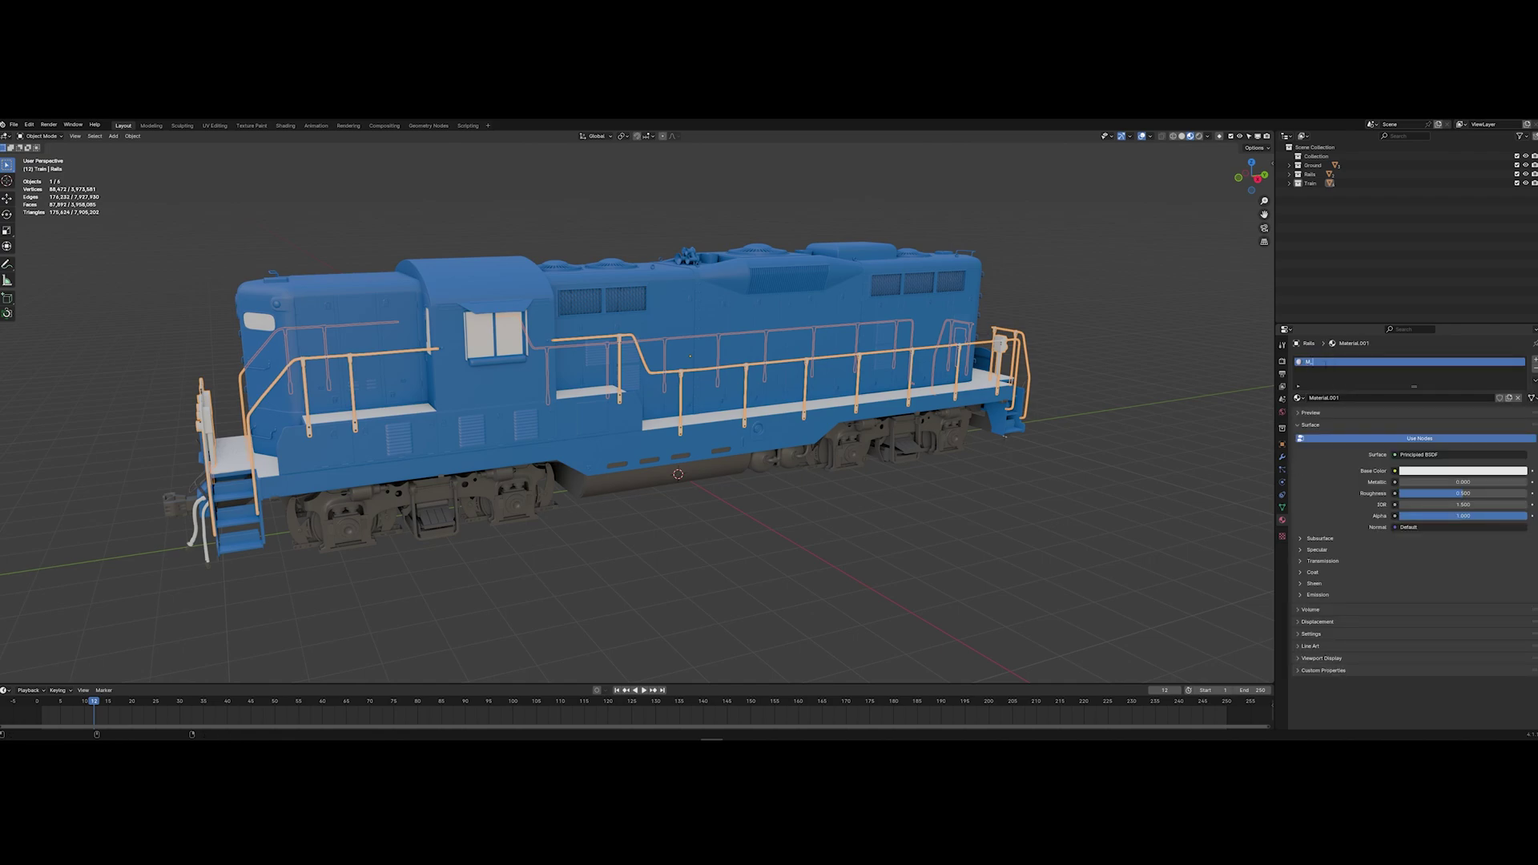
type("_ID3")
left_click(1402, 474)
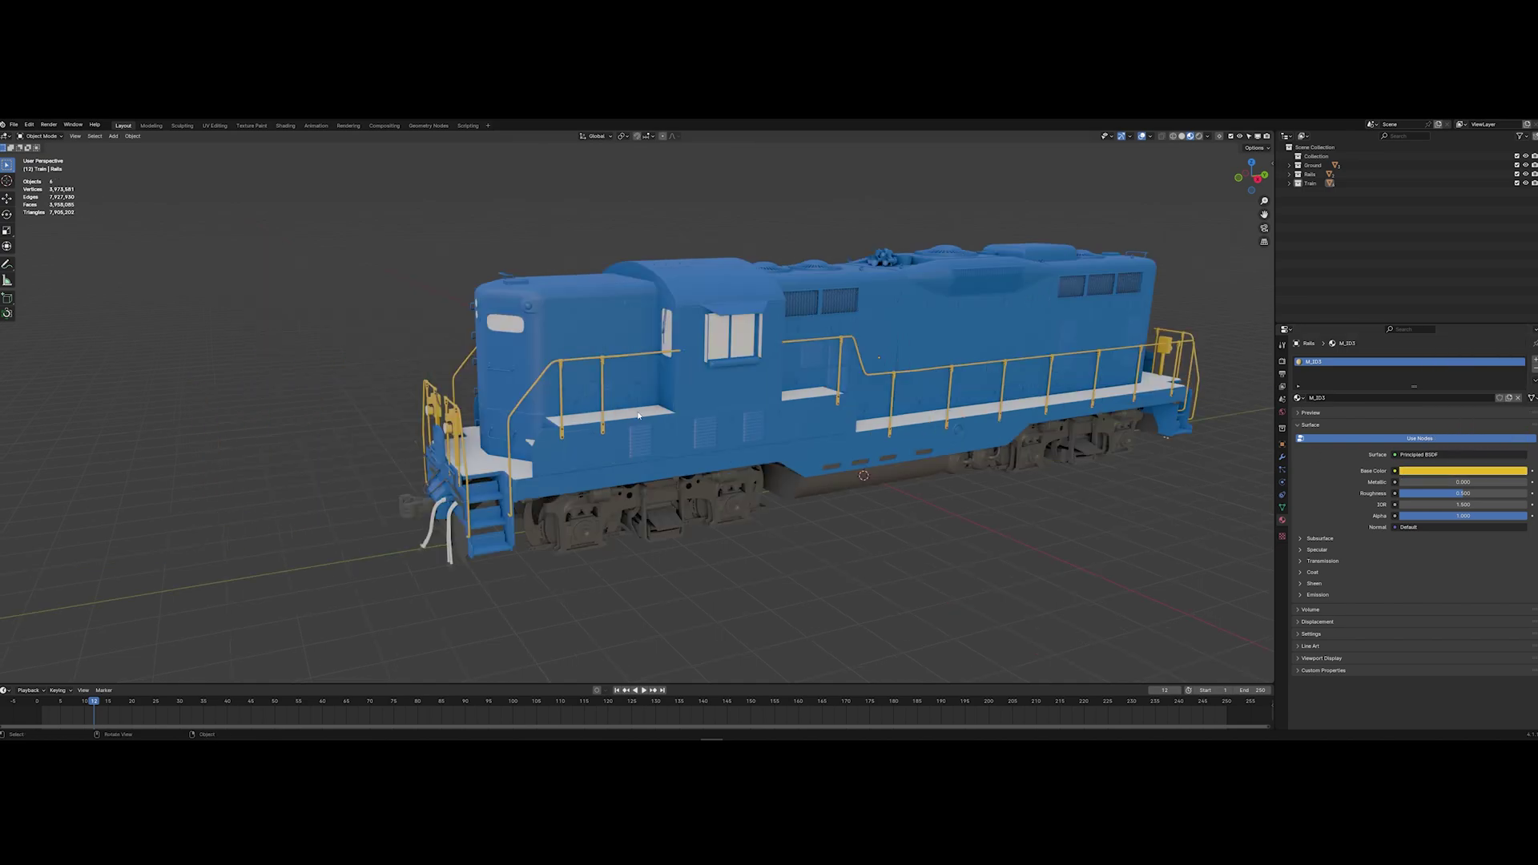
Name the Floor material M_ID4 and give it a light green base colour
left_click(640, 417)
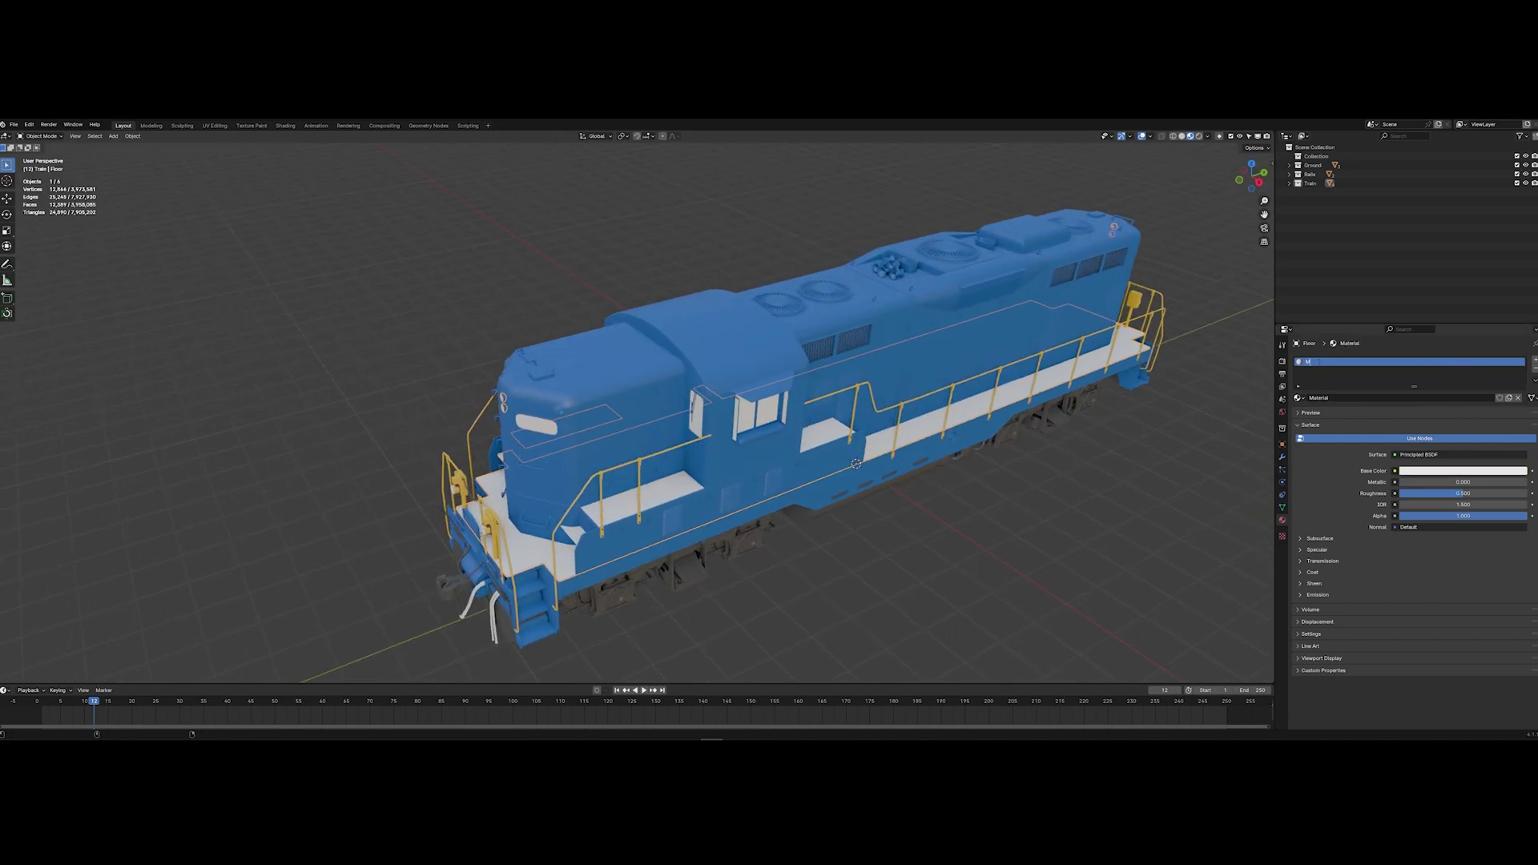
type("3D")
key("Return")
left_click(1463, 471)
left_click(1460, 353)
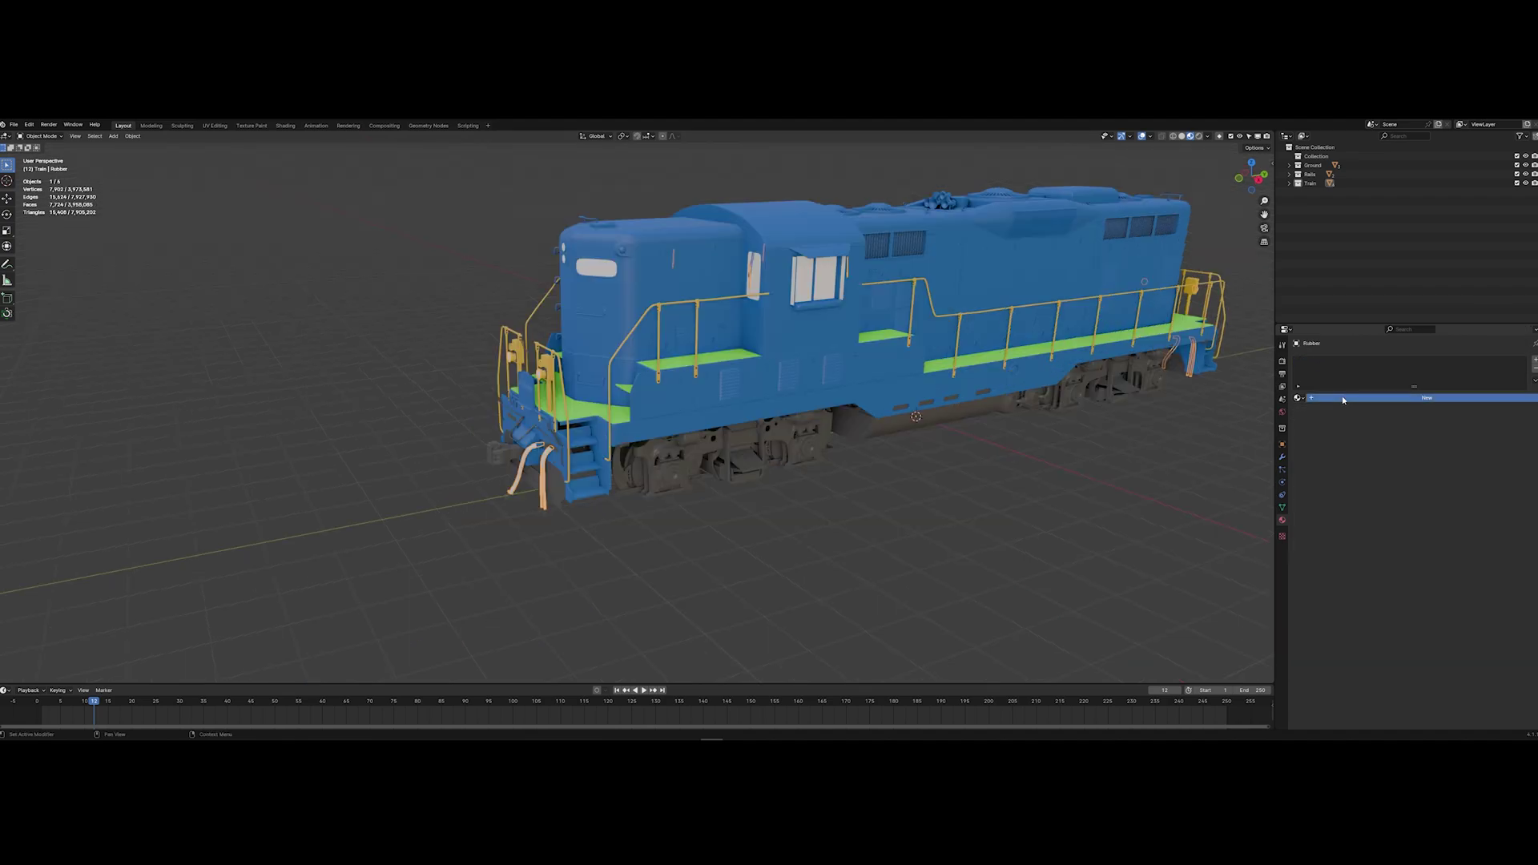
Create an M_ID5 material for the Rubber part and darken it almost to black
left_click(1344, 399)
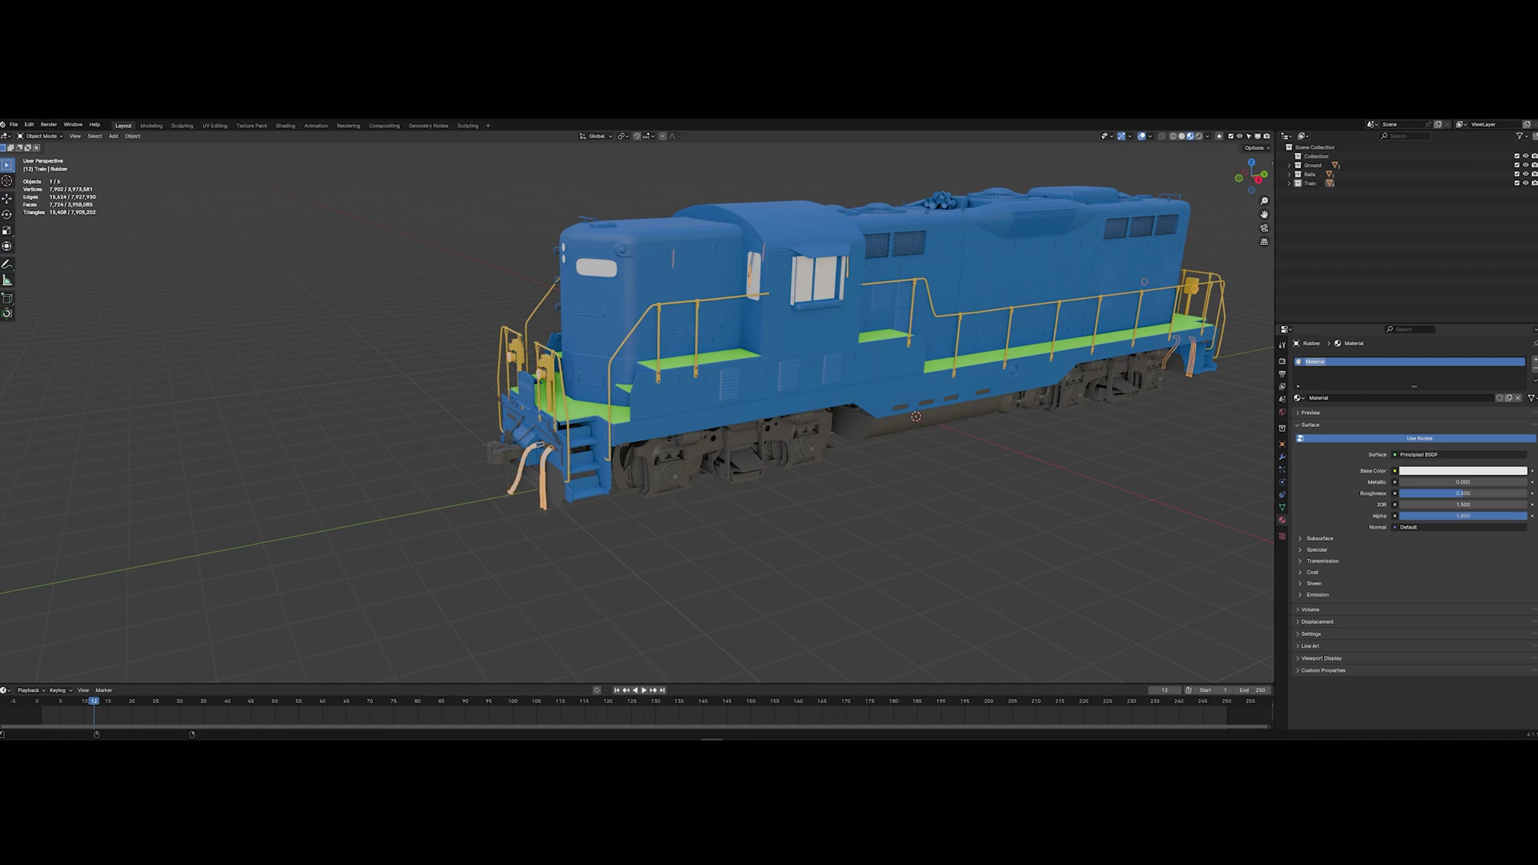
type("M_ID5")
key("Return")
left_click(1474, 471)
left_click_drag(1520, 336, 1519, 386)
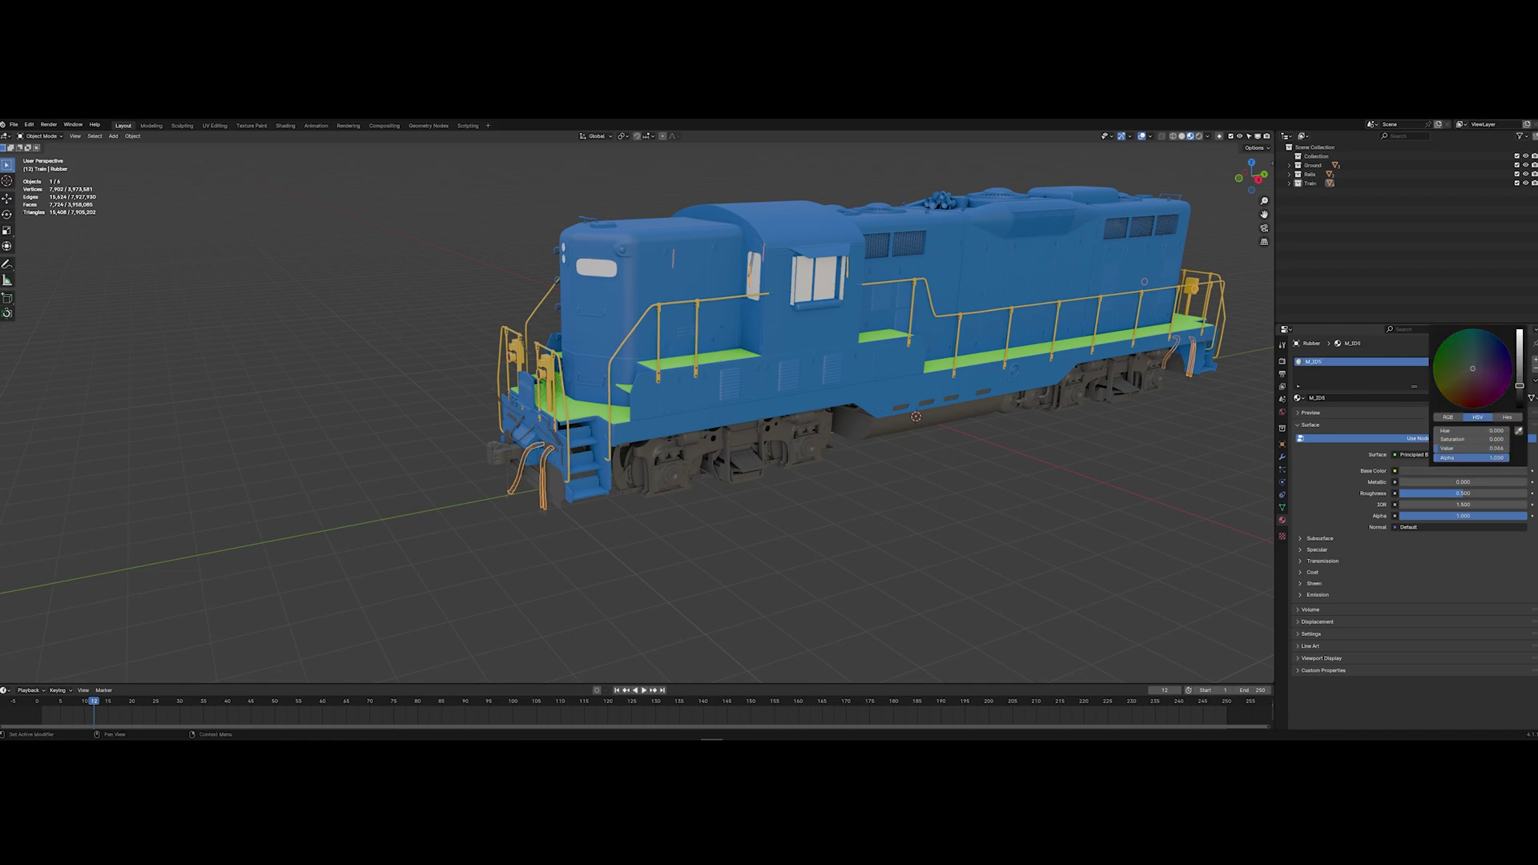
Inspect the coloured train and browse the existing M_ID1–M_ID5 materials
left_click(1034, 523)
middle_click_drag(1027, 523, 1075, 544)
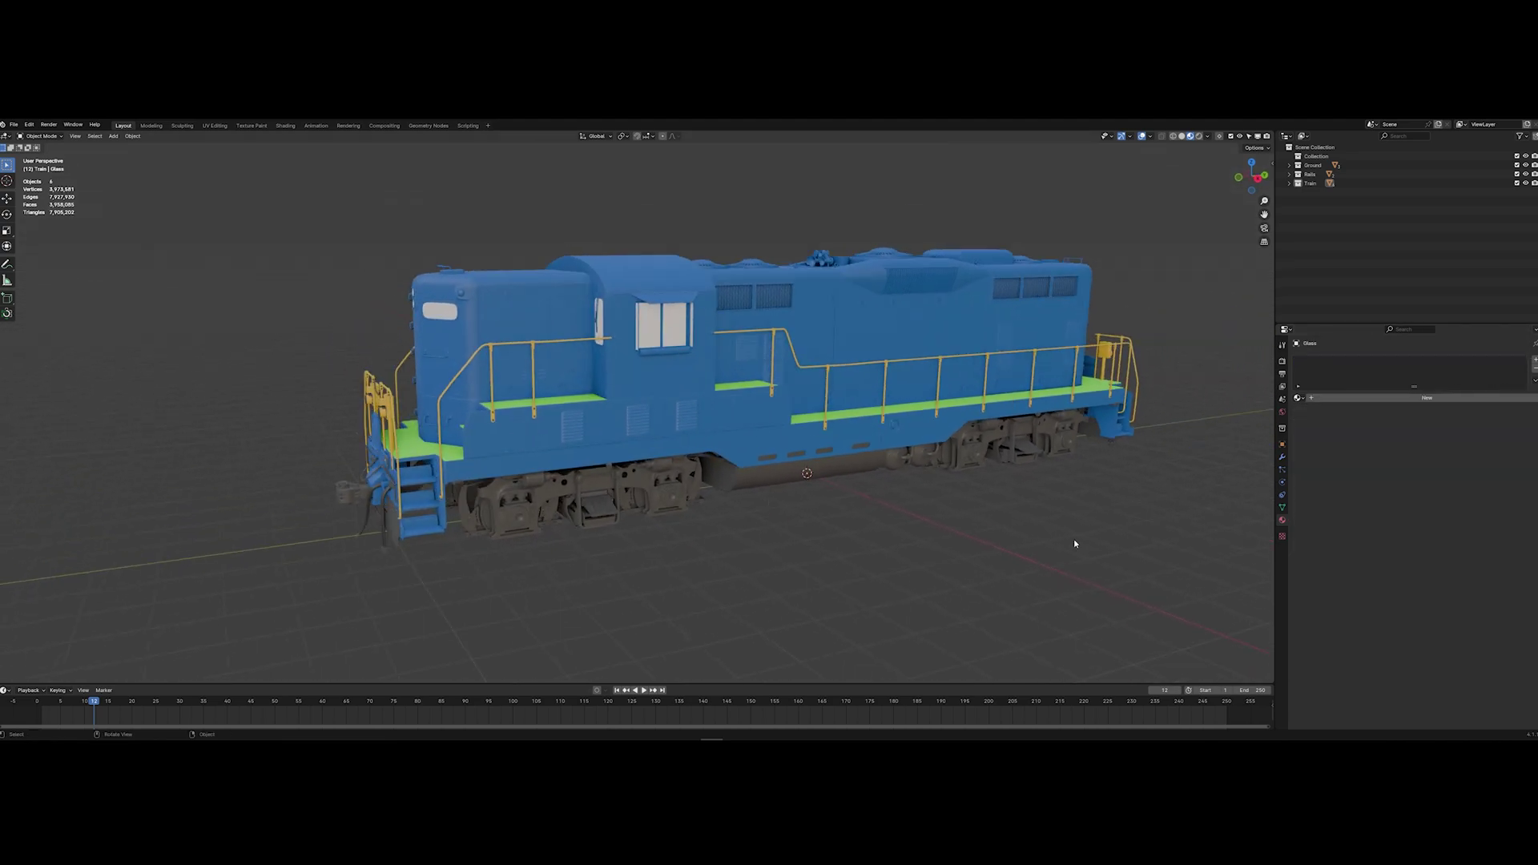
left_click(676, 333)
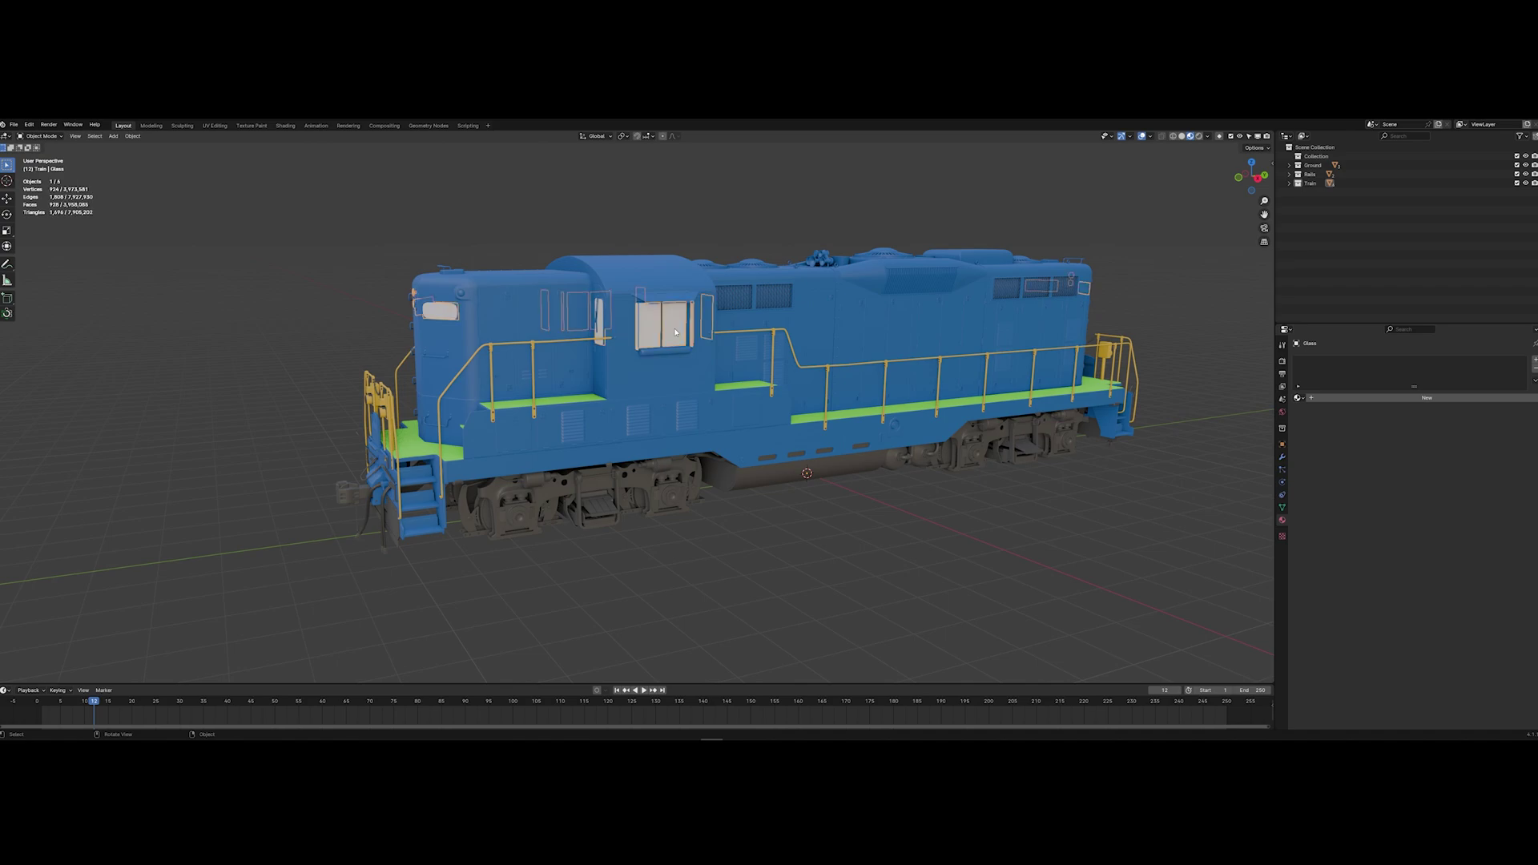
left_click(925, 547)
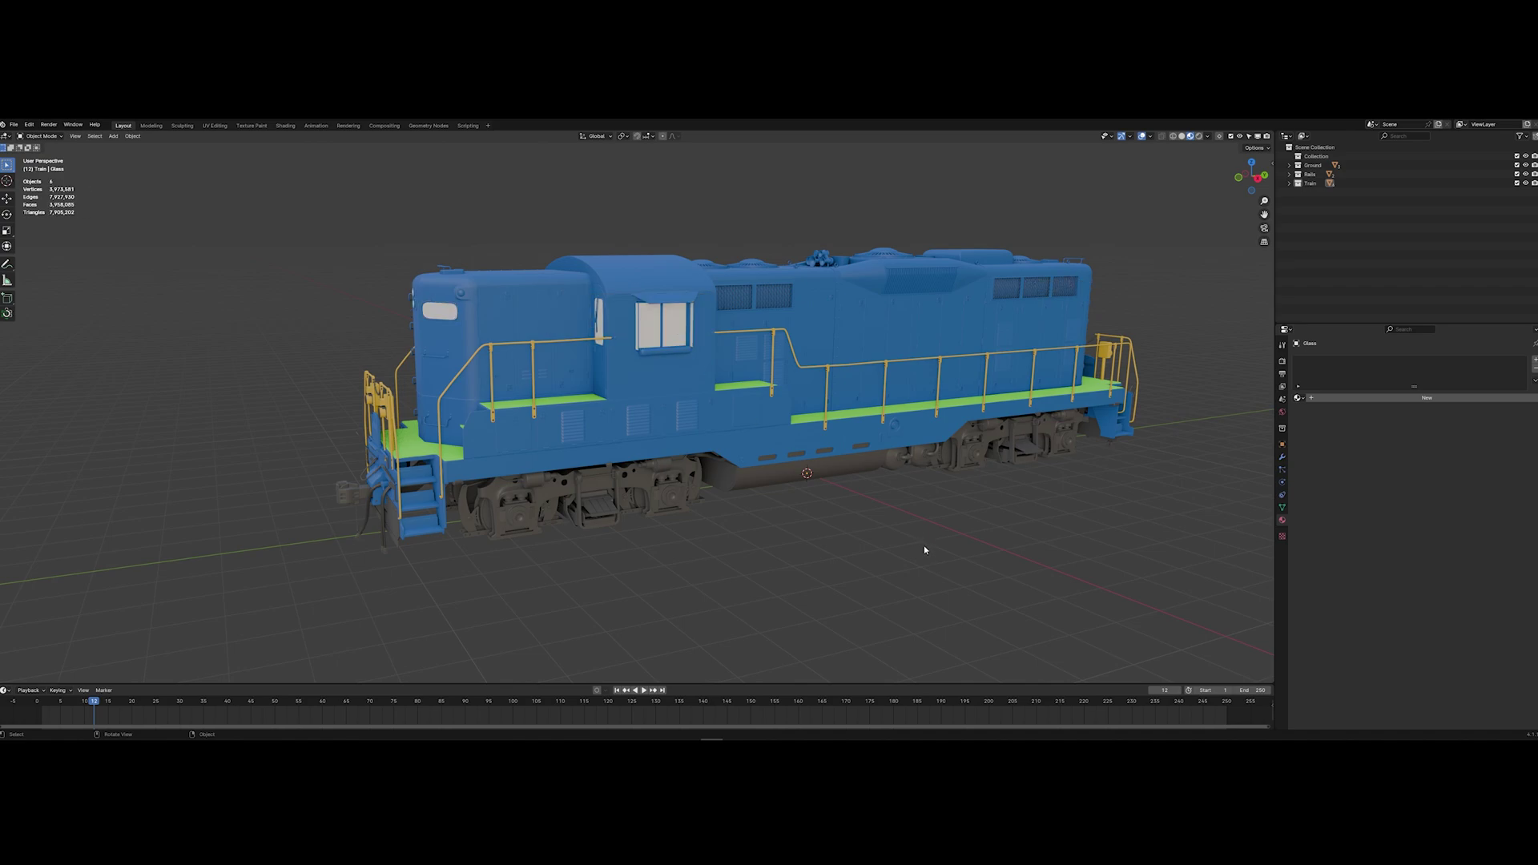
middle_click_drag(940, 564, 1010, 560)
left_click(1298, 398)
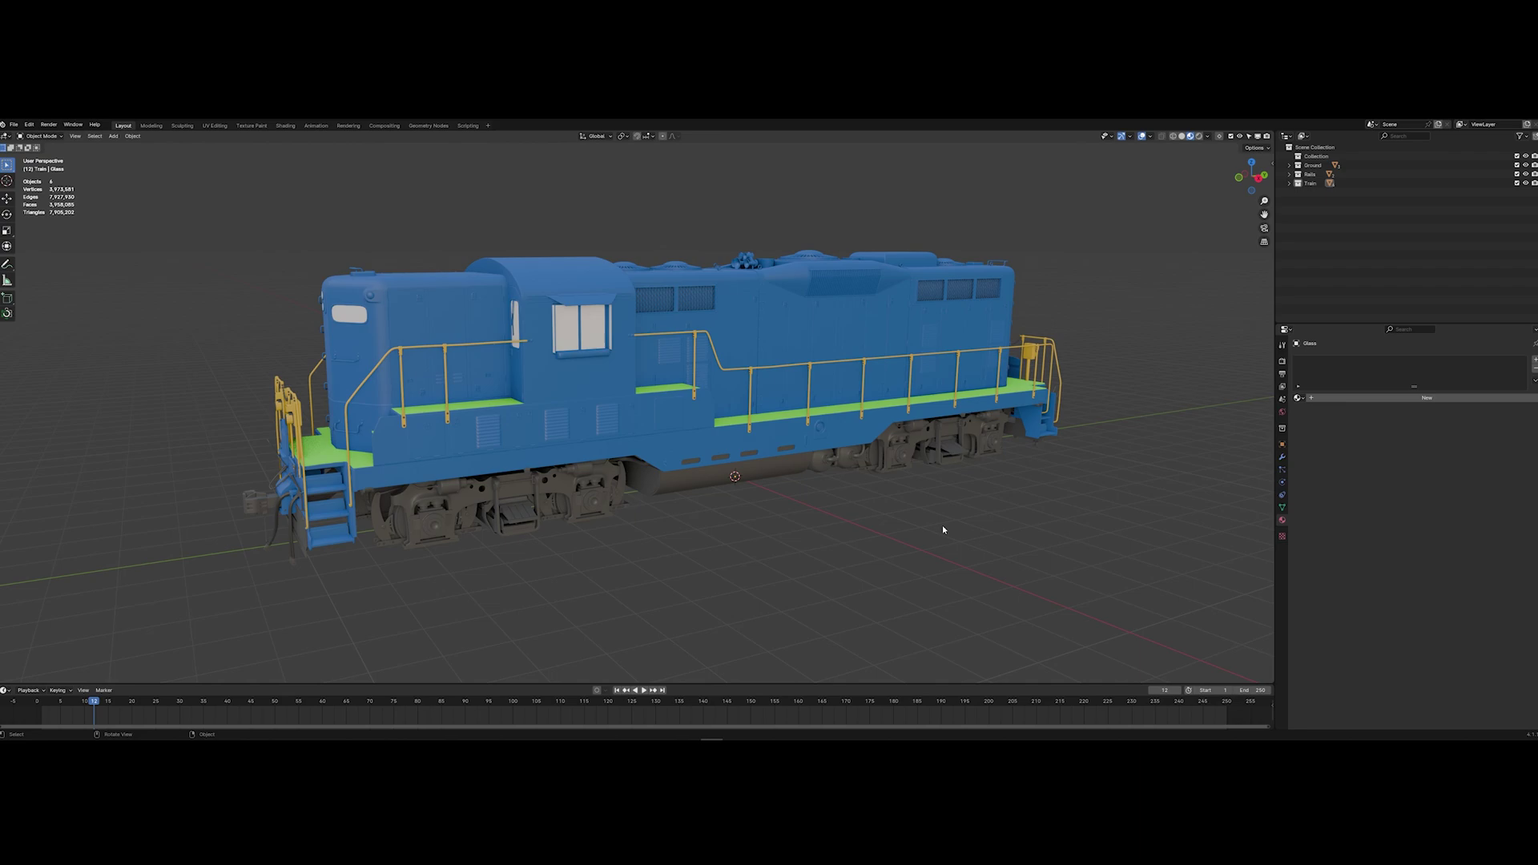
middle_click_drag(942, 526, 973, 520)
Assign M_ID1 to the Rails.001 track and M_ID2 to the WoodPlanks
left_click(1289, 174)
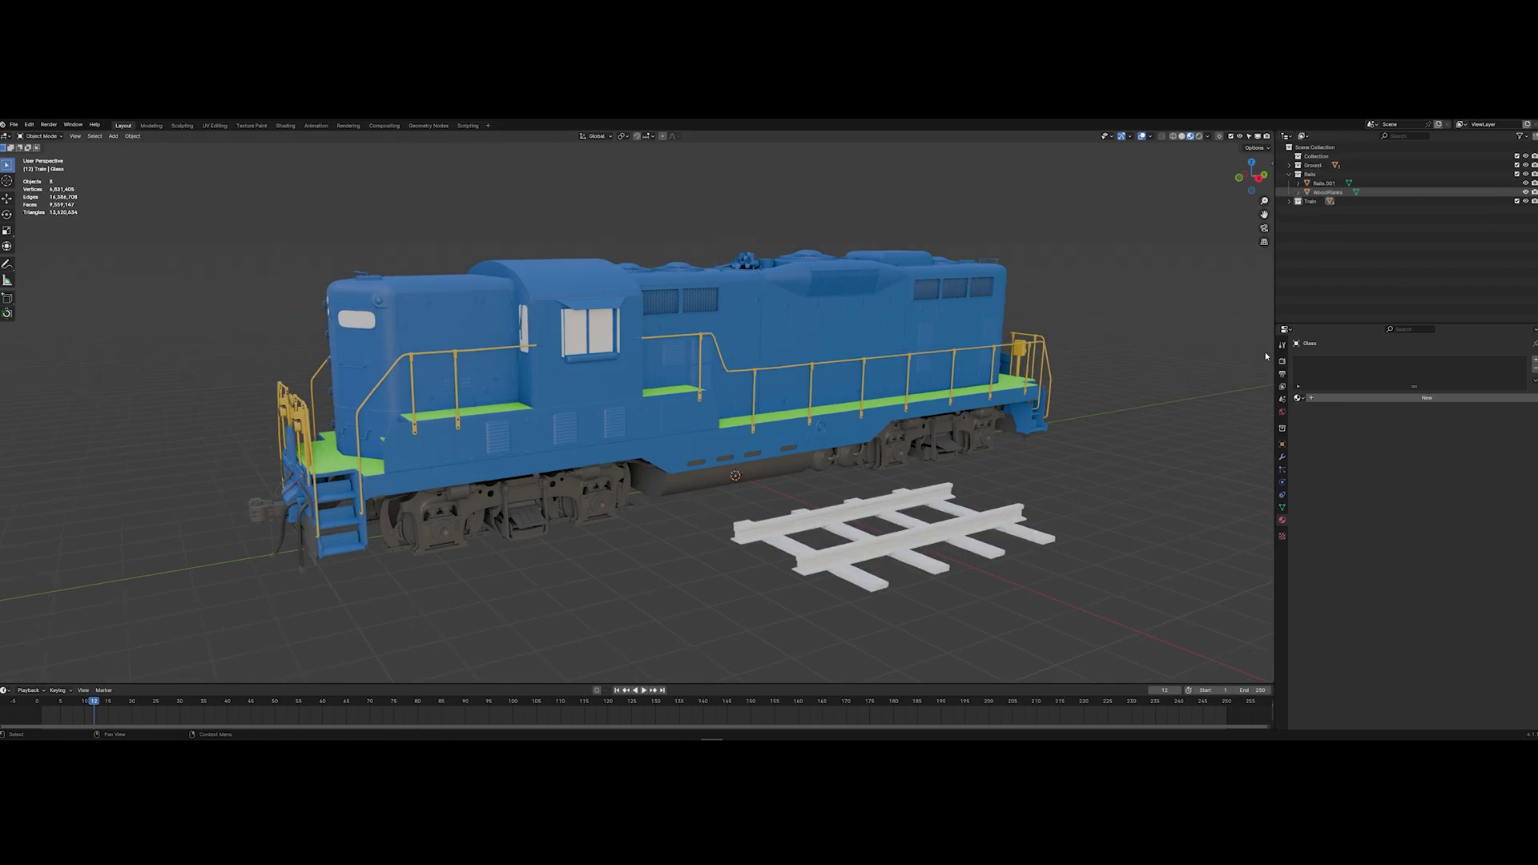
middle_click_drag(1266, 353, 1164, 439)
left_click(825, 440)
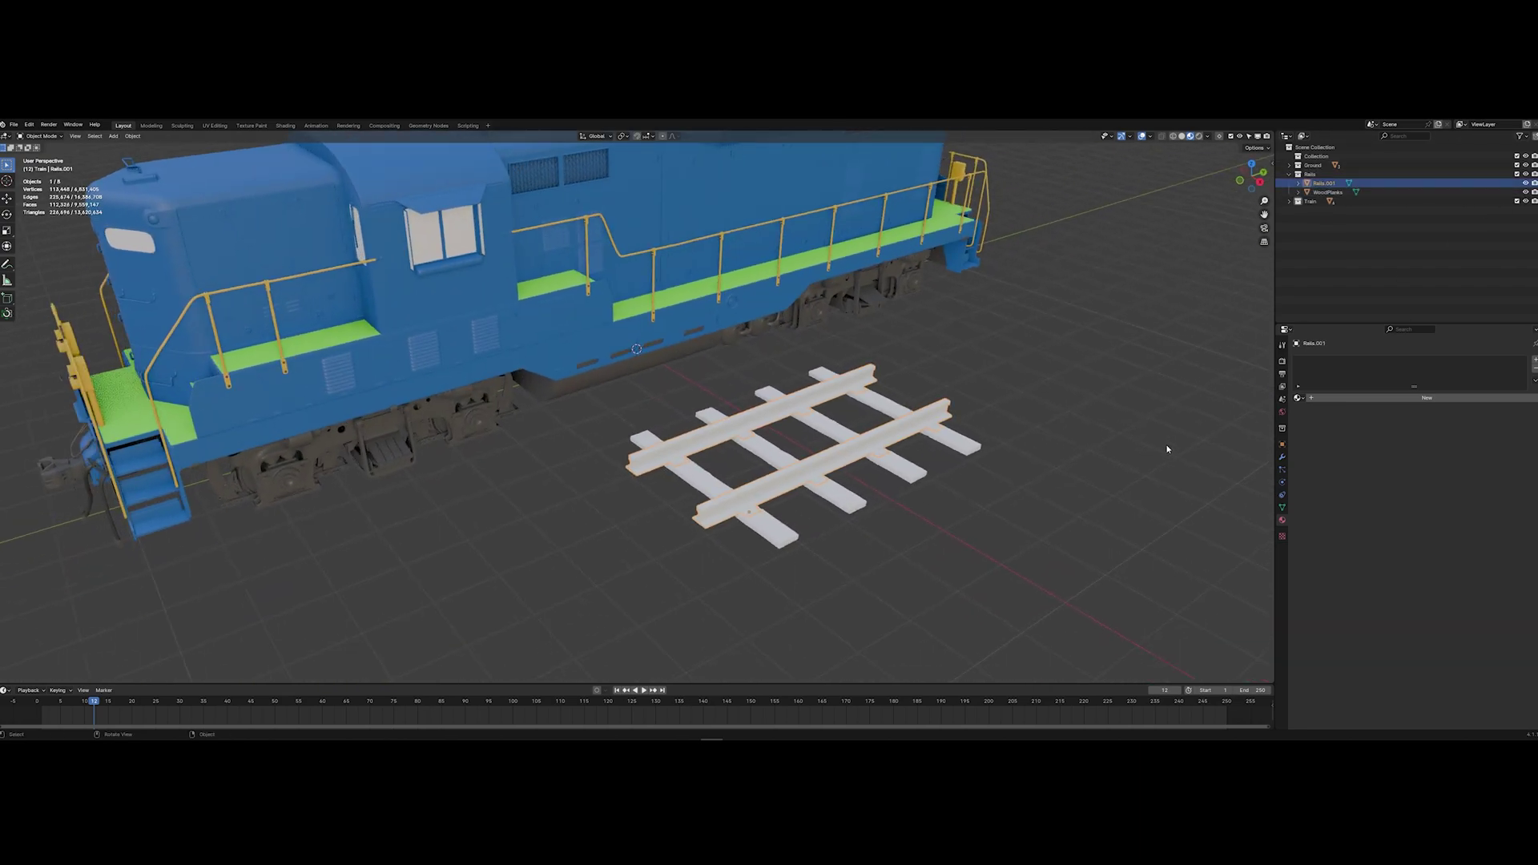
left_click(1299, 398)
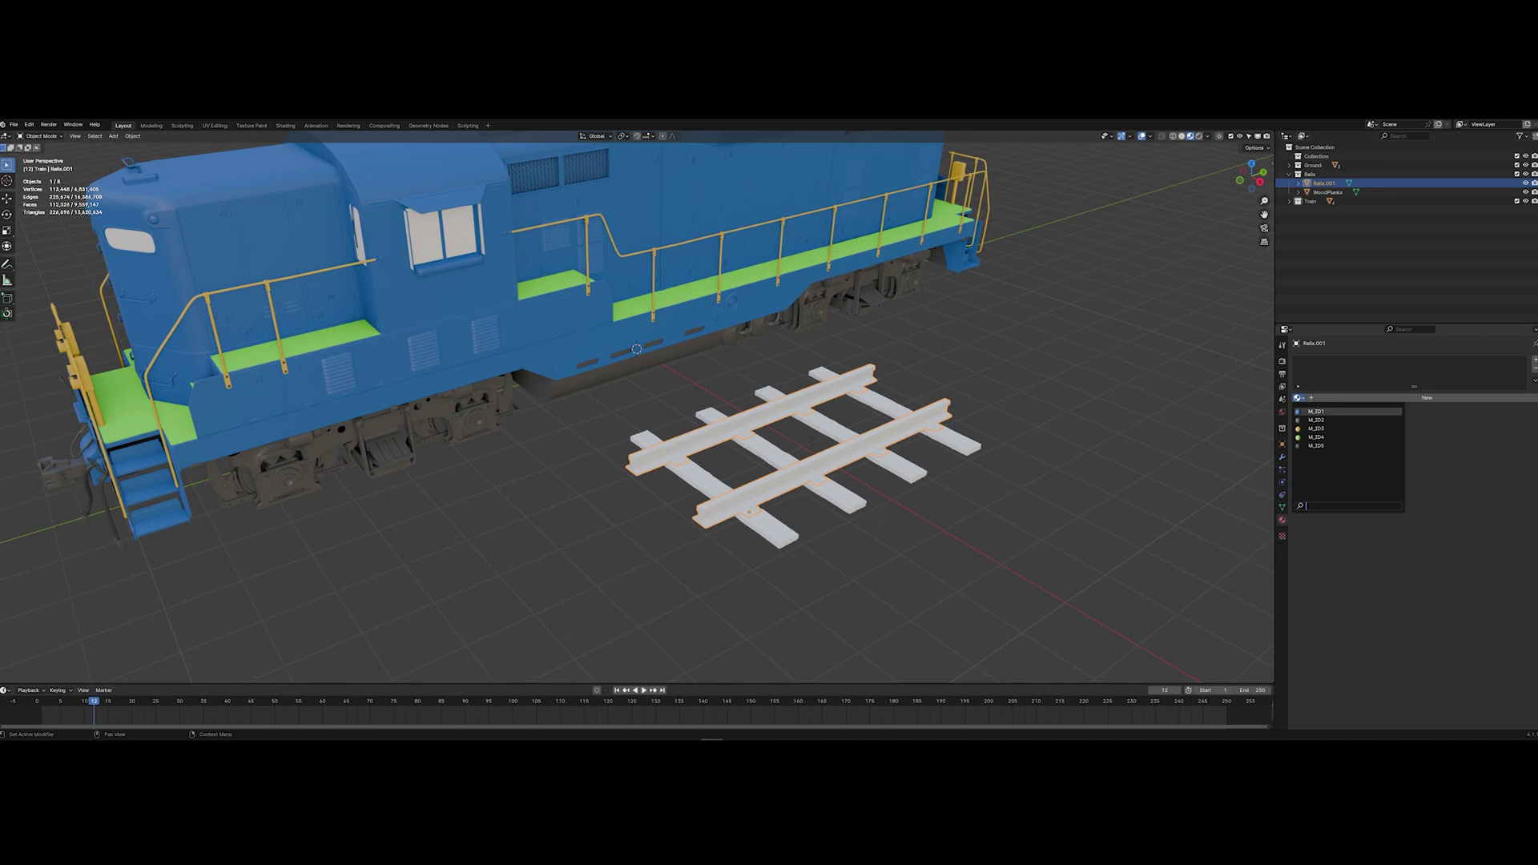
key("Return")
left_click(1327, 192)
left_click(1299, 398)
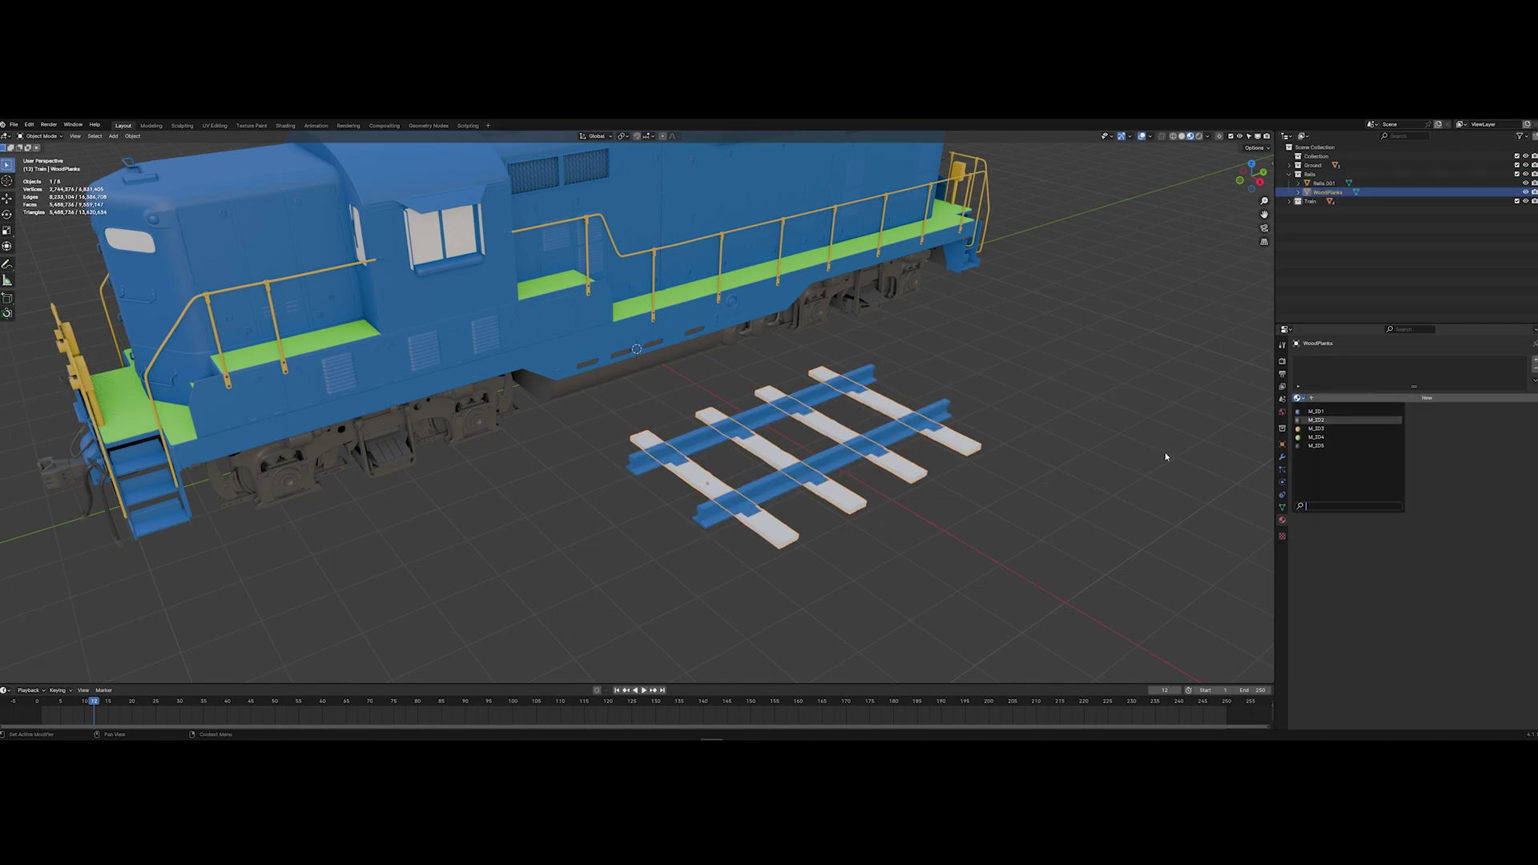
left_click(1317, 419)
middle_click_drag(1167, 446, 921, 525)
Unhide Branches, Ground and Stones in the Ground collection and select the rock mesh
left_click(1314, 165)
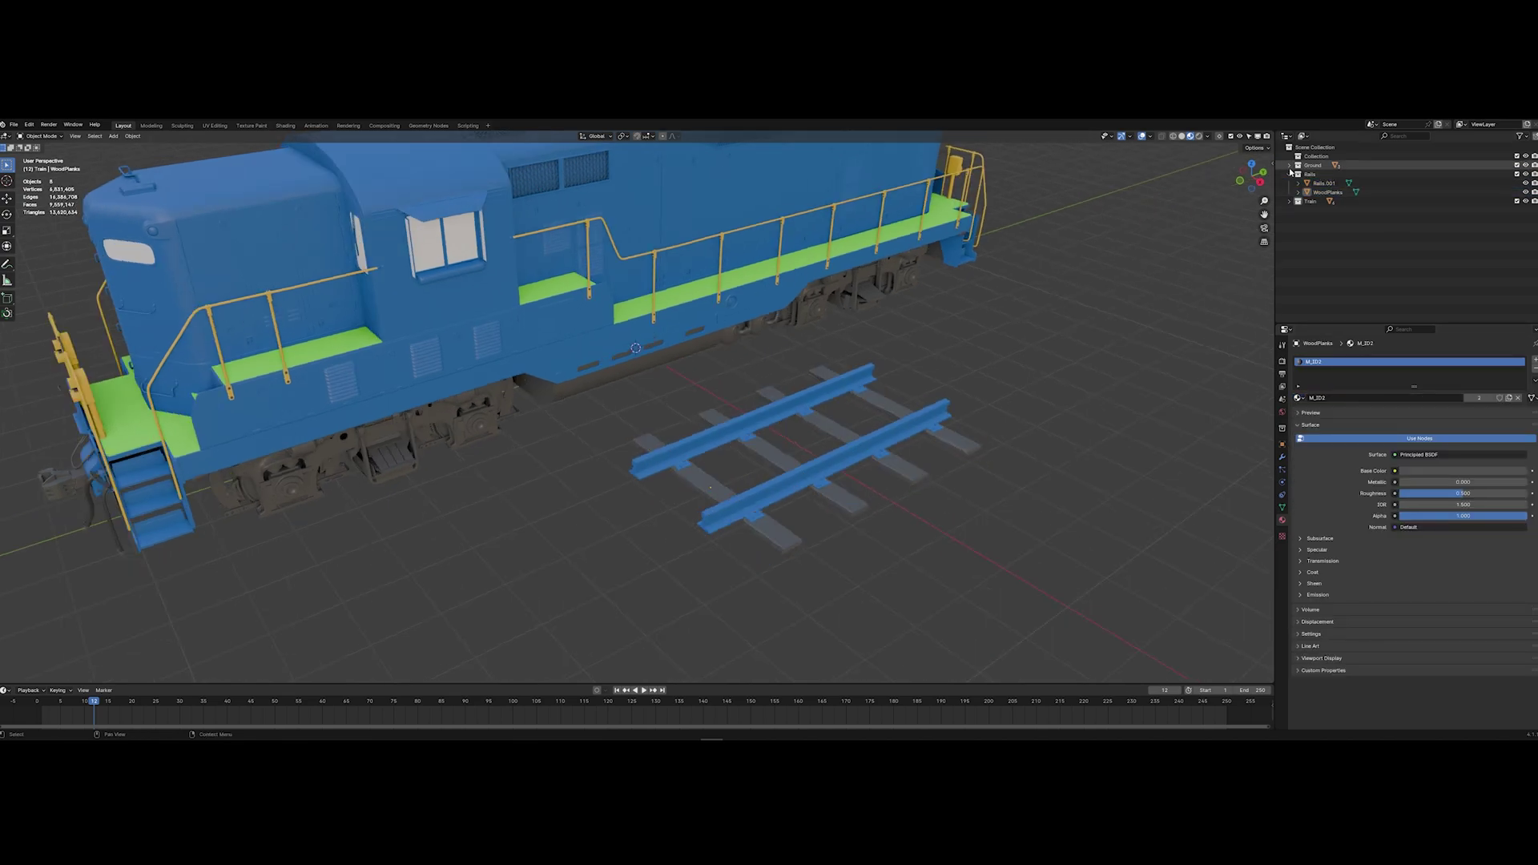
left_click(1290, 165)
left_click(1525, 174)
left_click(1525, 183)
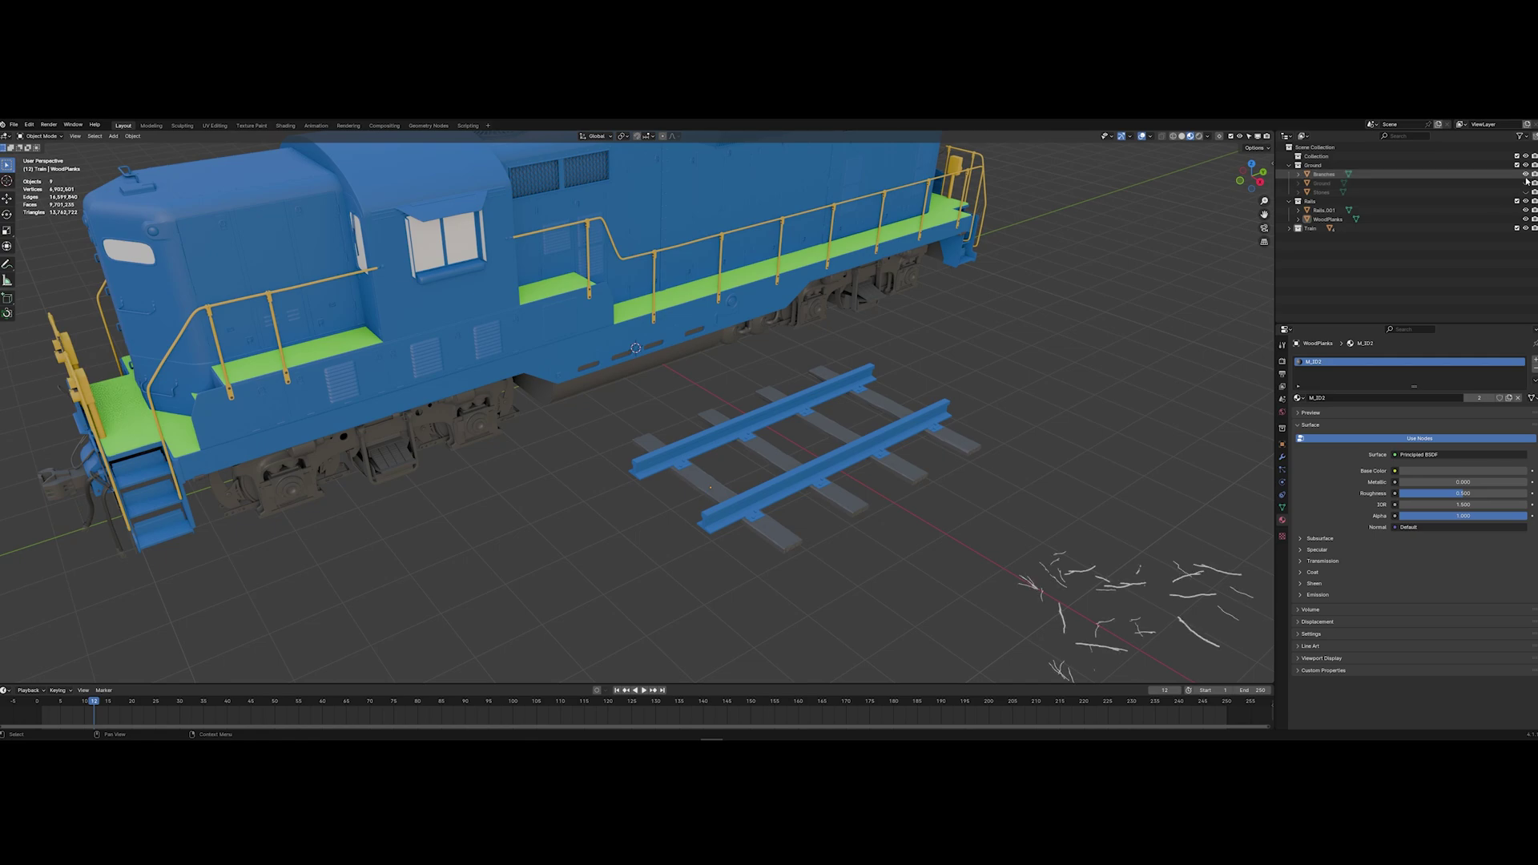
left_click(1526, 192)
scroll(826, 454, "up", 5)
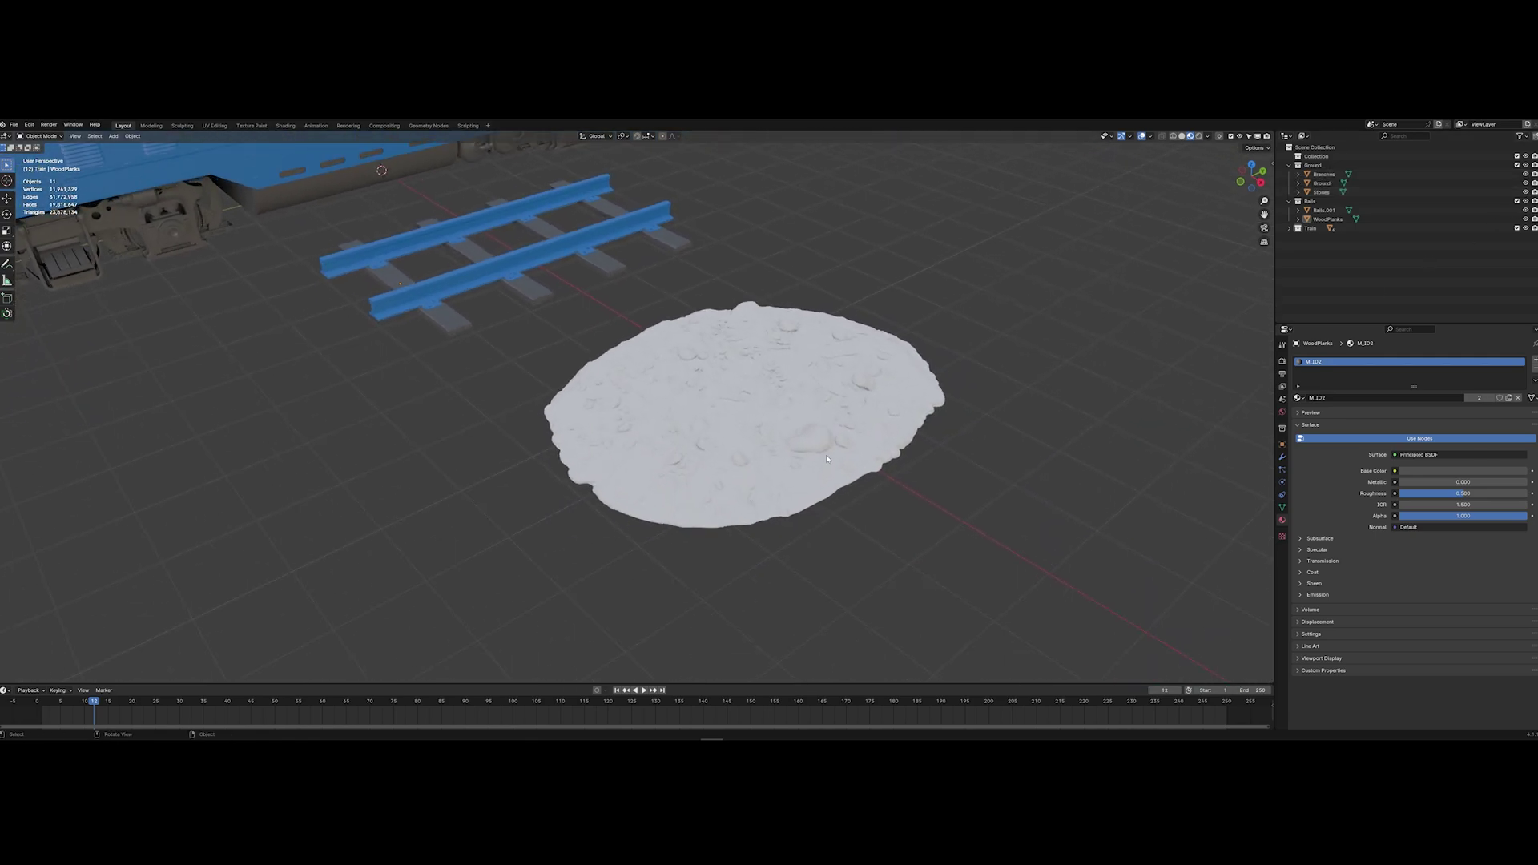
left_click(826, 454)
scroll(825, 455, "up", 4)
left_click(1298, 397)
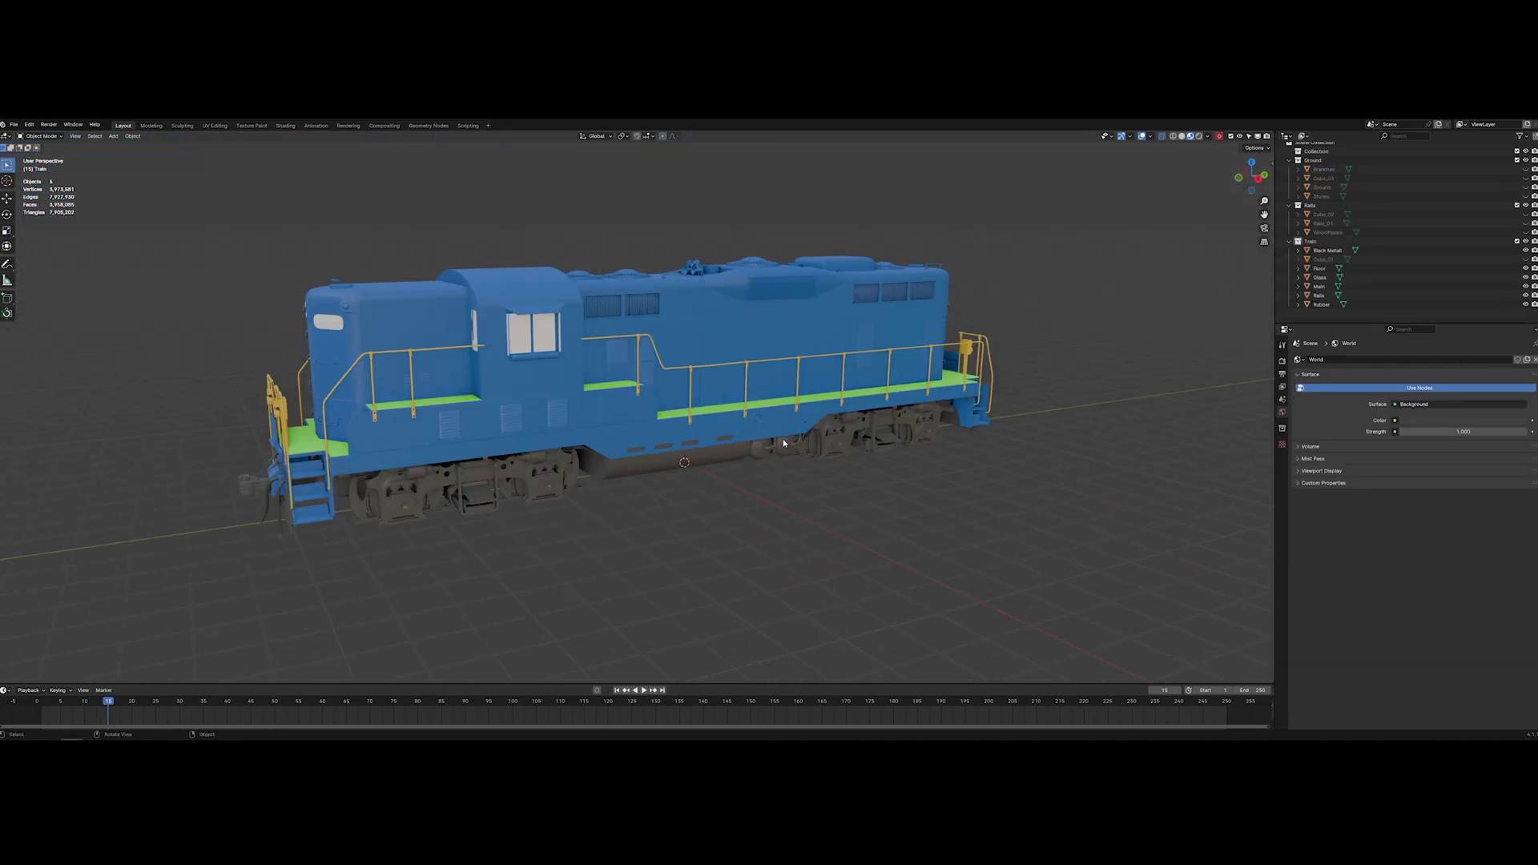
Add a Plain Axes empty at the train and name it SM_Train
middle_click_drag(783, 442, 714, 484, "shift")
key("shift+a")
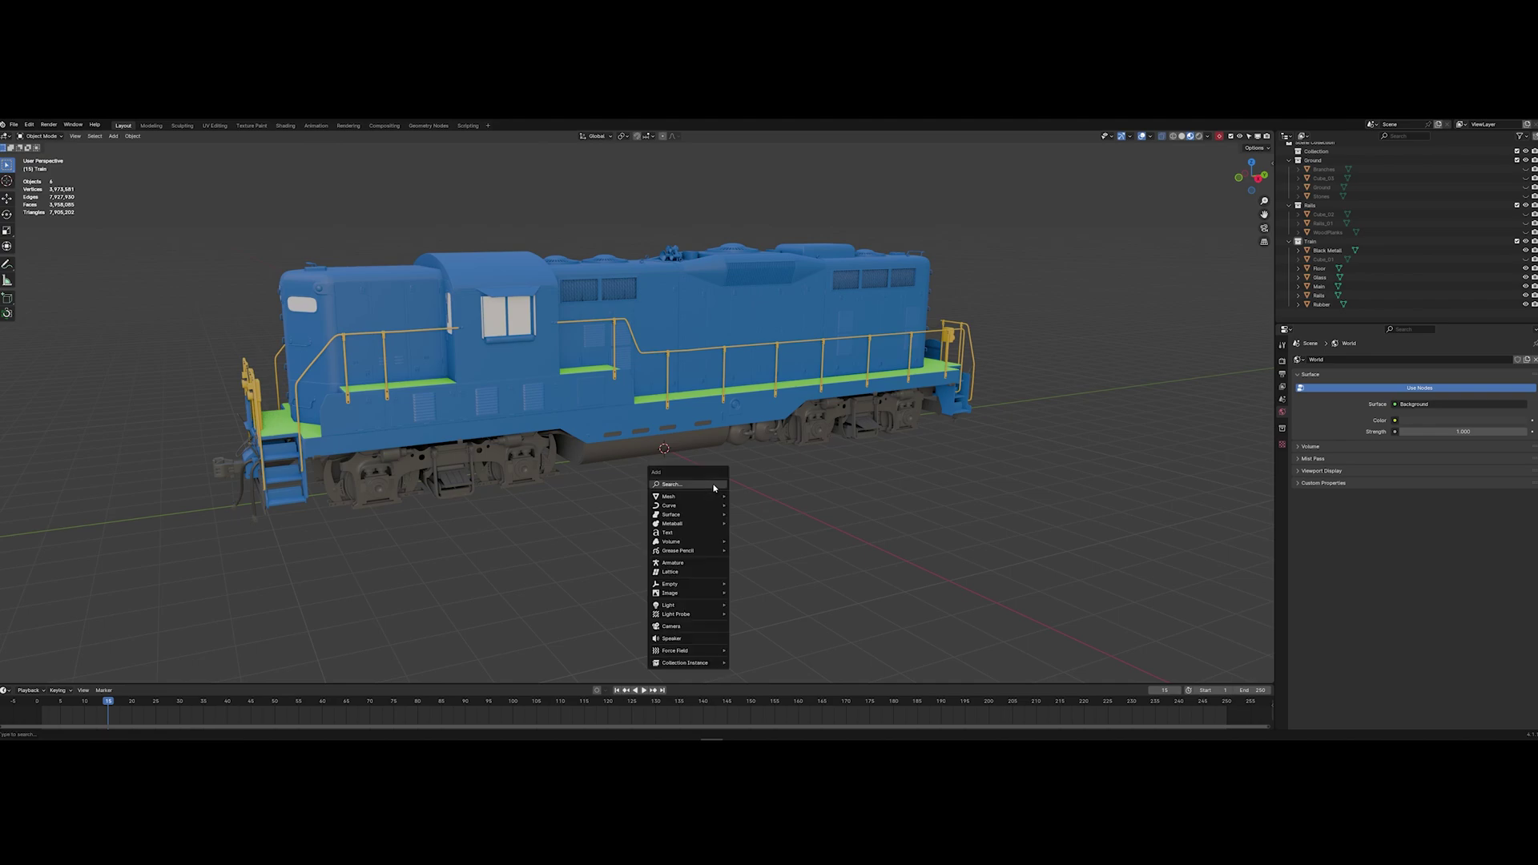
mouse_move(705, 584)
left_click(772, 584)
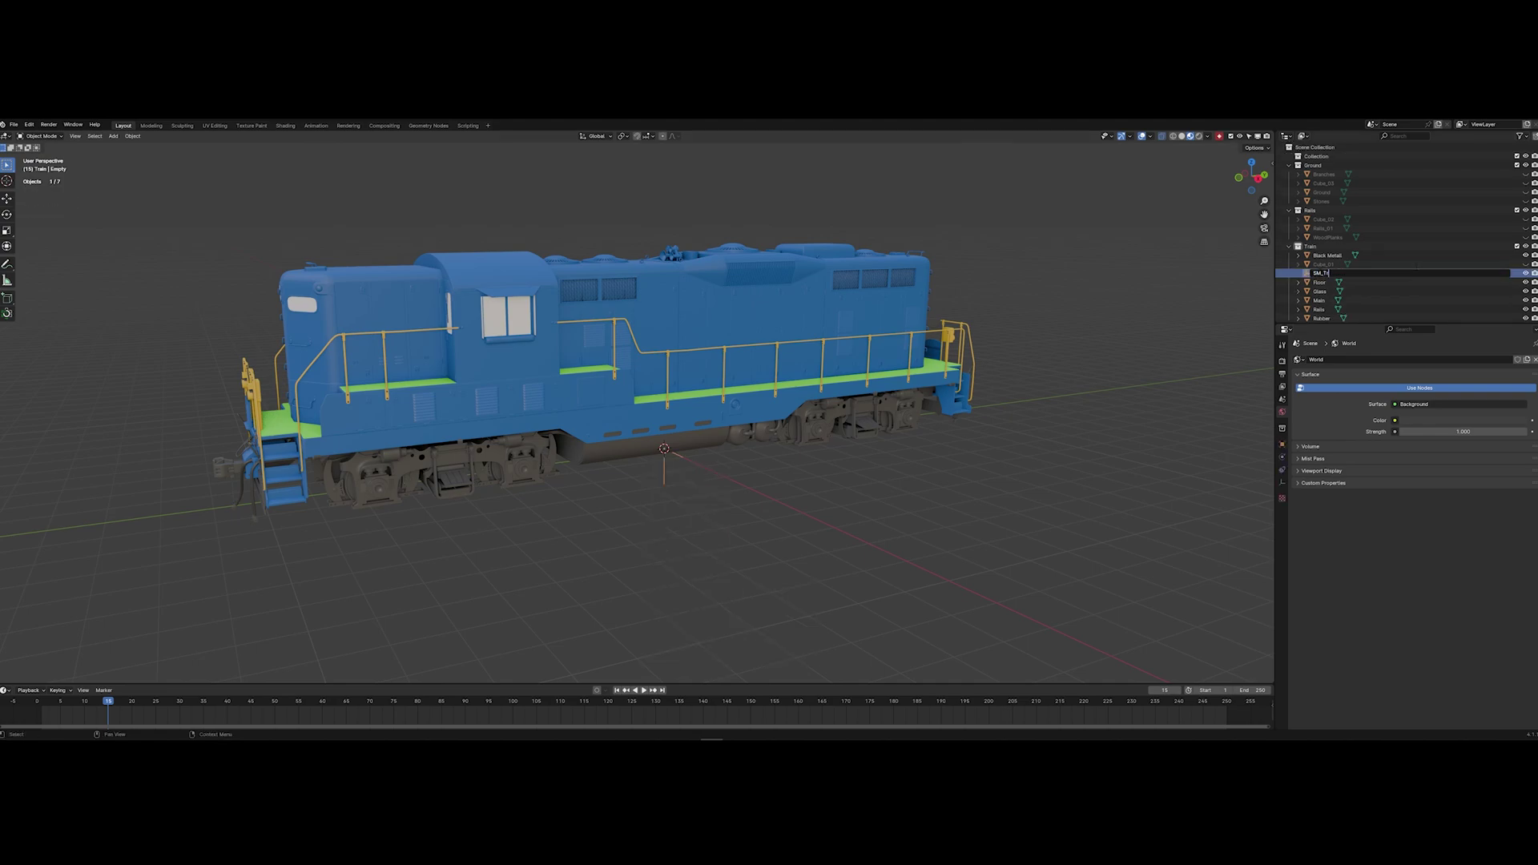
key("Return")
Parent all the train parts to SM_Train using Object (Keep Transform)
middle_click_drag(906, 464, 880, 467)
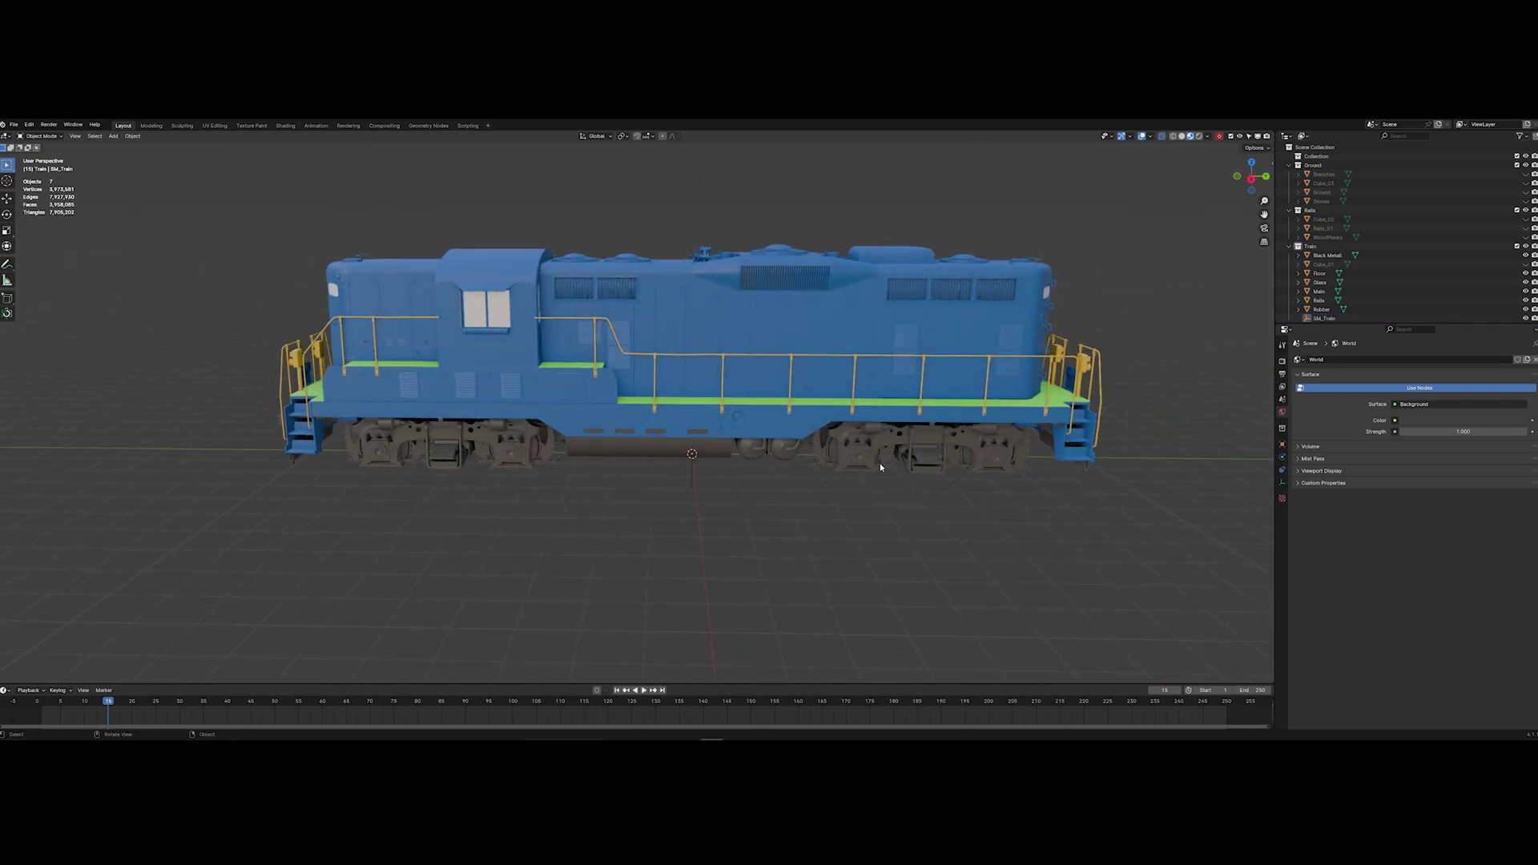
left_click_drag(1127, 563, 790, 206)
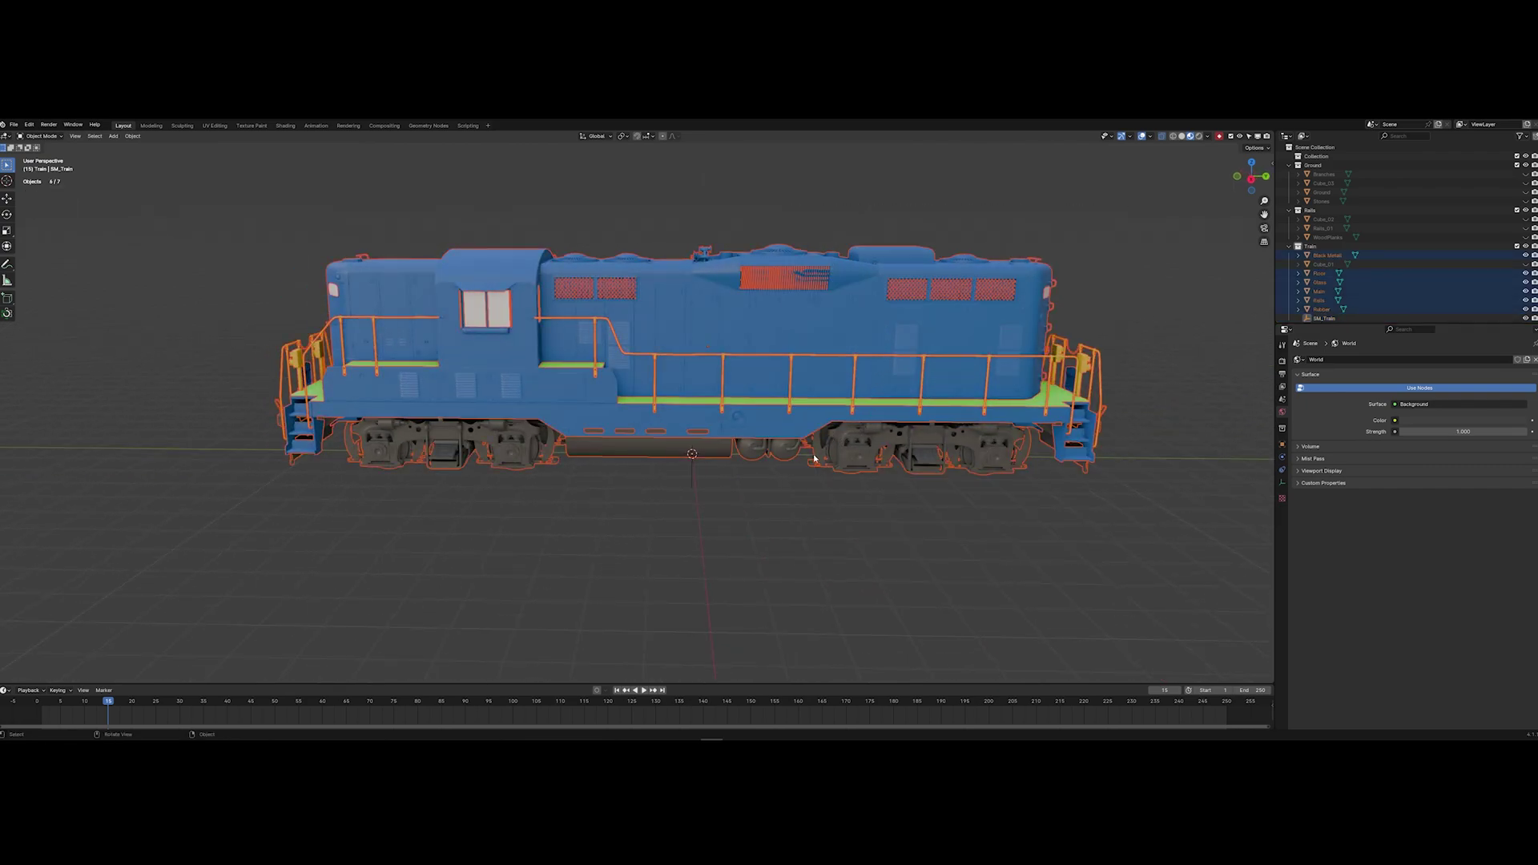
middle_click_drag(793, 449, 828, 464)
left_click(1322, 283, "ctrl")
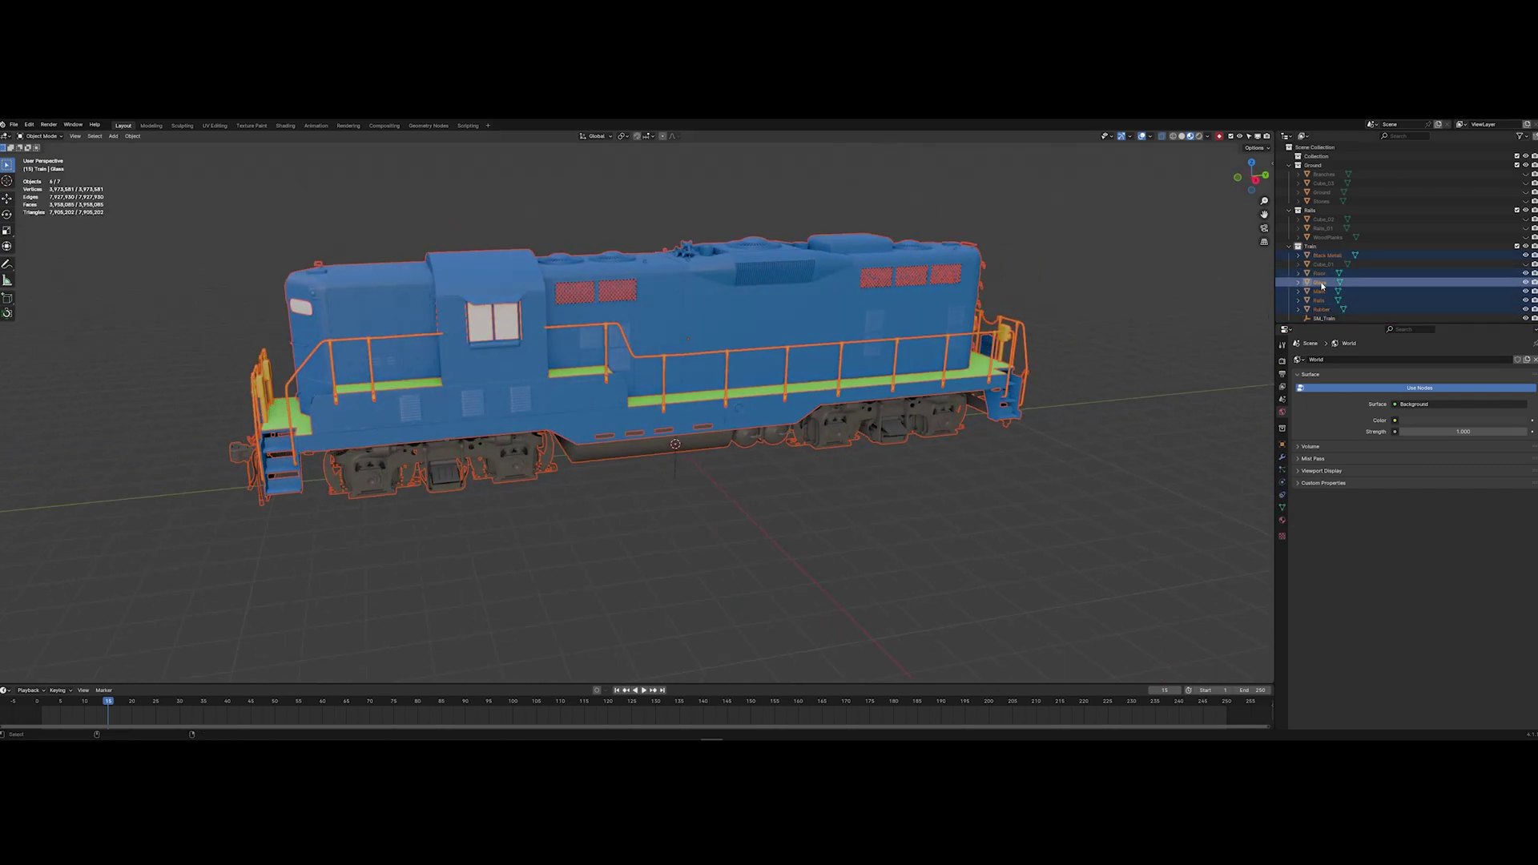
left_click(676, 469, "shift")
mouse_move(676, 468)
middle_mouse_down()
mouse_move(732, 482)
mouse_move(670, 478)
middle_mouse_up()
scroll(681, 464, "up", 5)
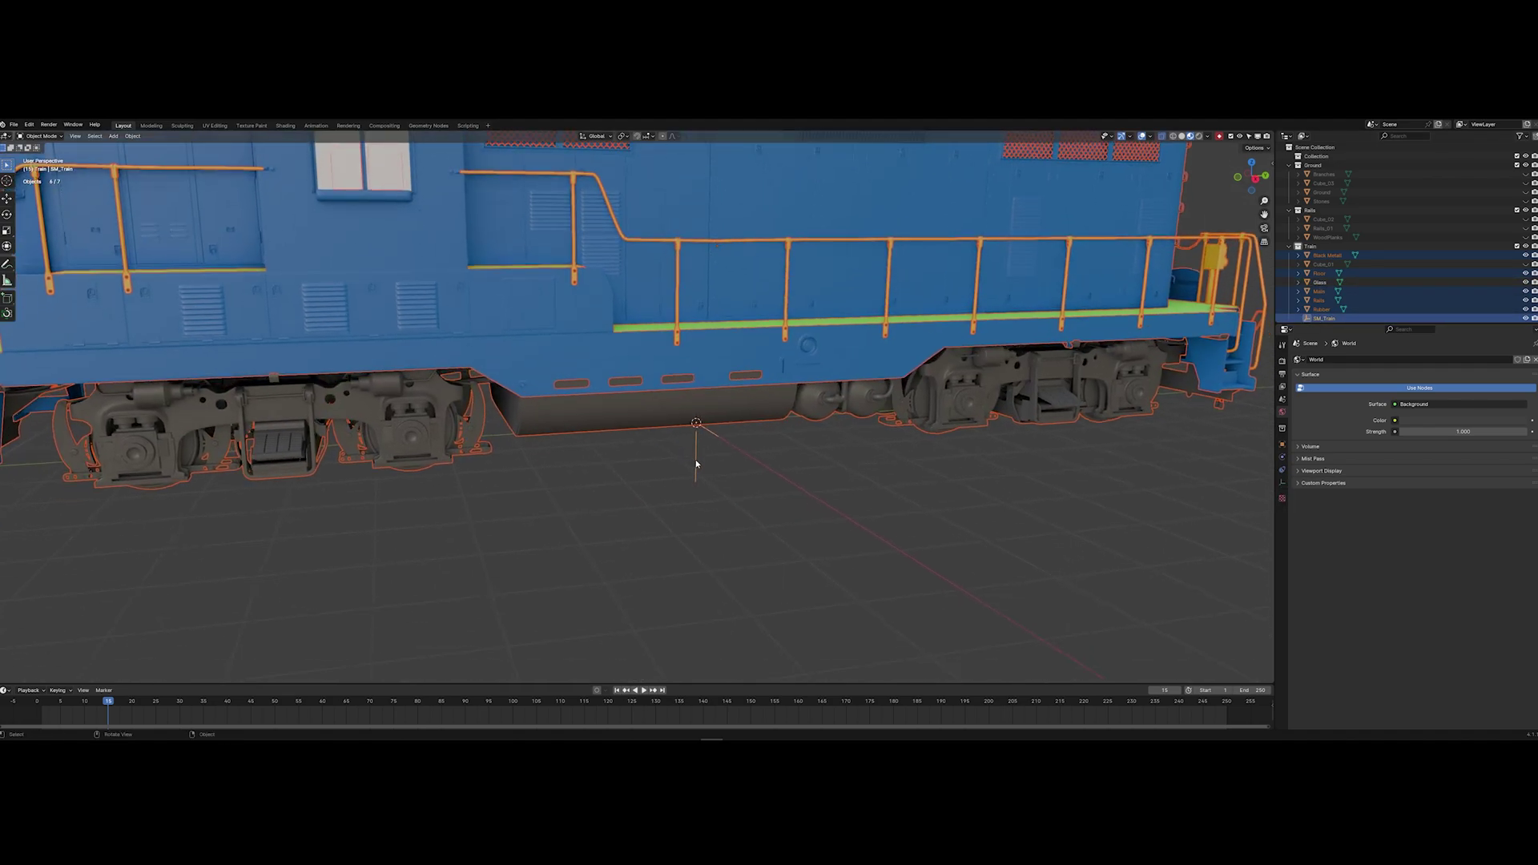
key("ctrl+p")
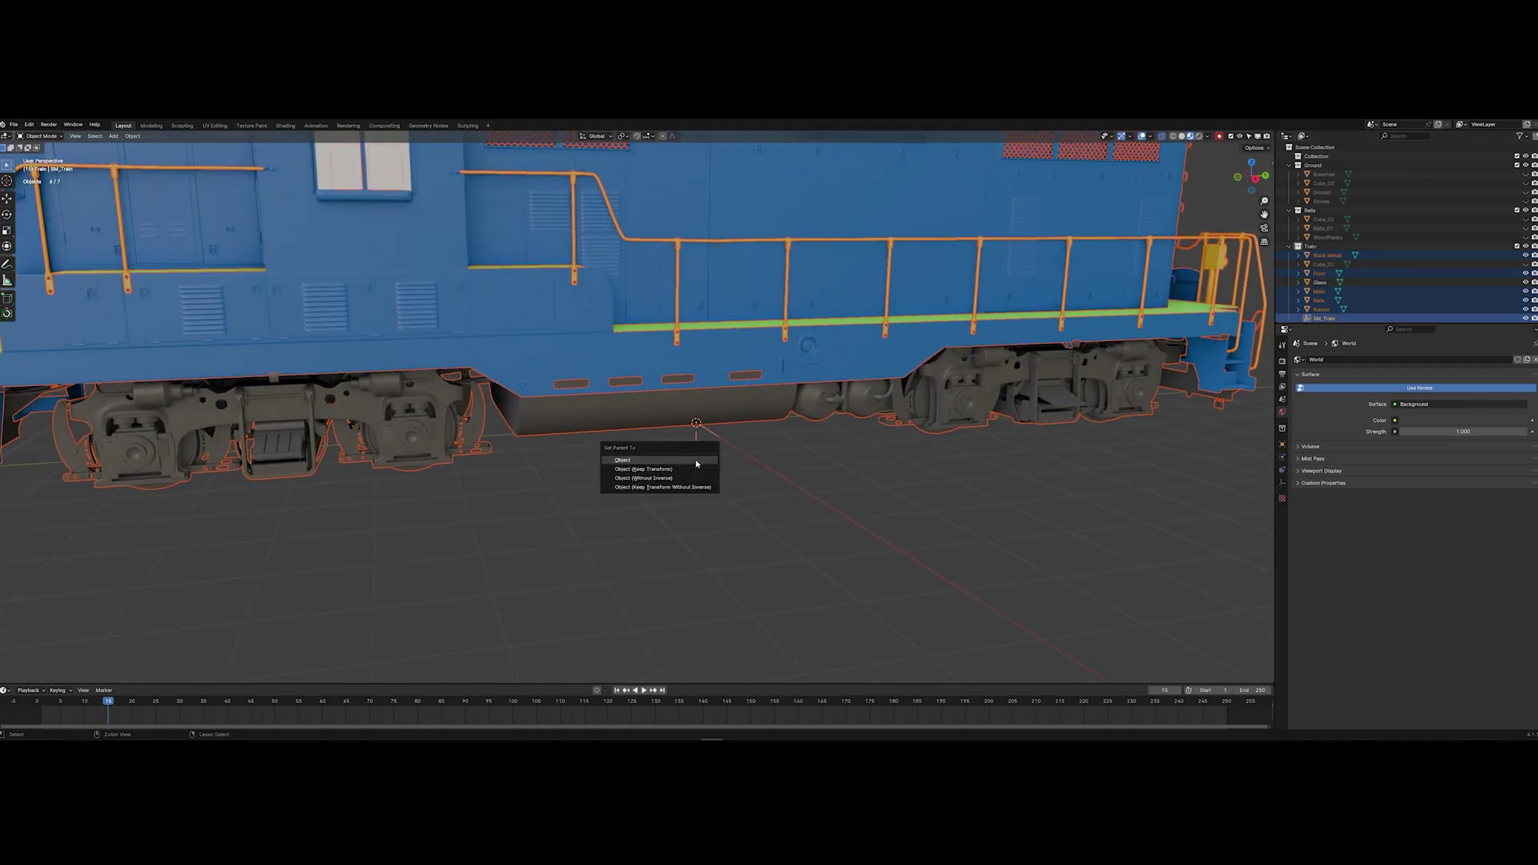
left_click(653, 472)
scroll(721, 484, "down", 5)
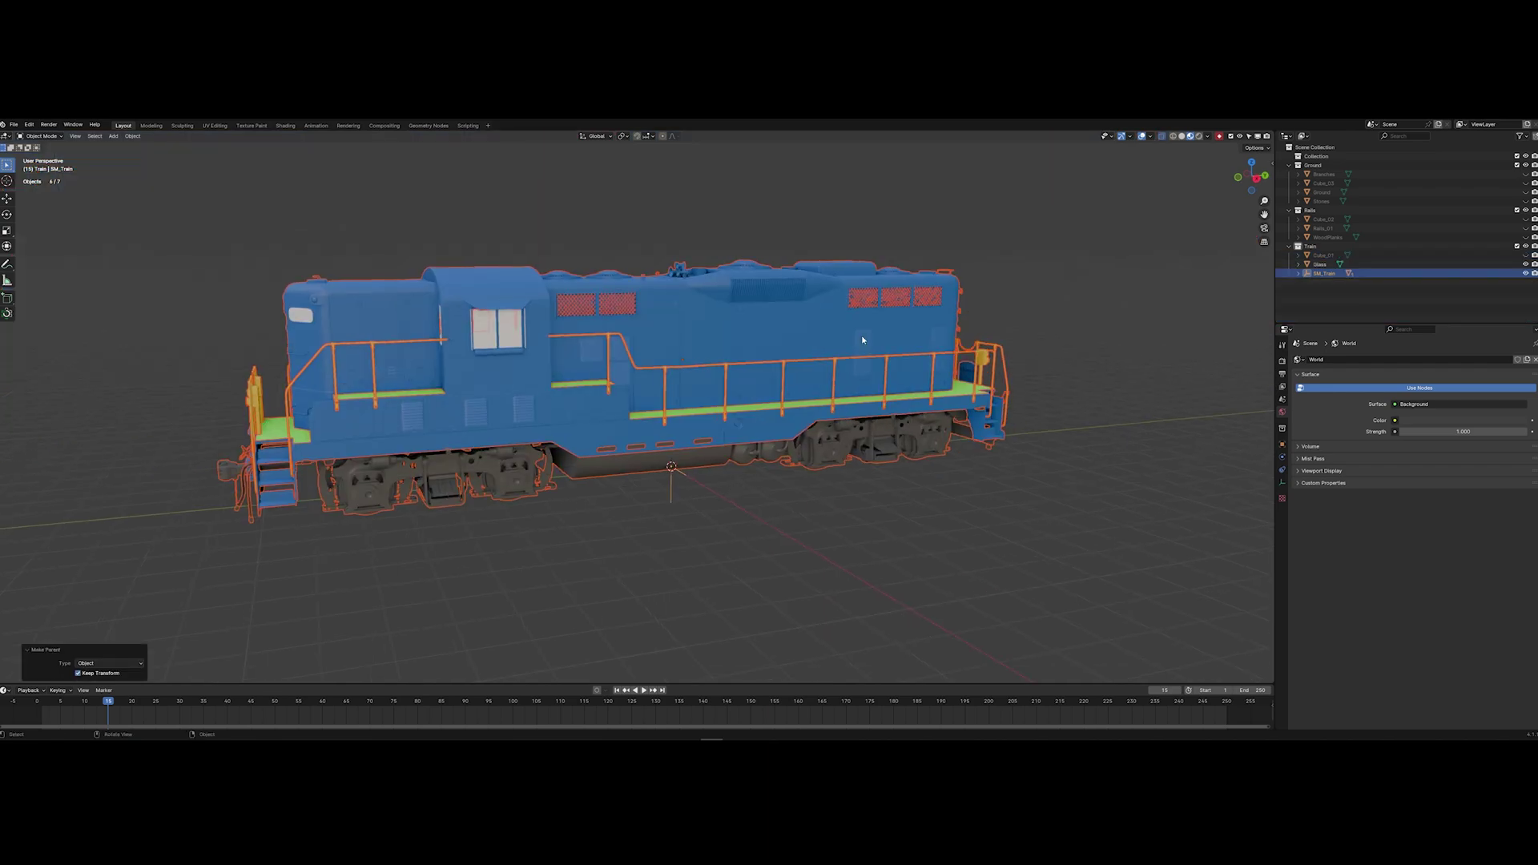
left_click(740, 513)
middle_click_drag(721, 513, 831, 499)
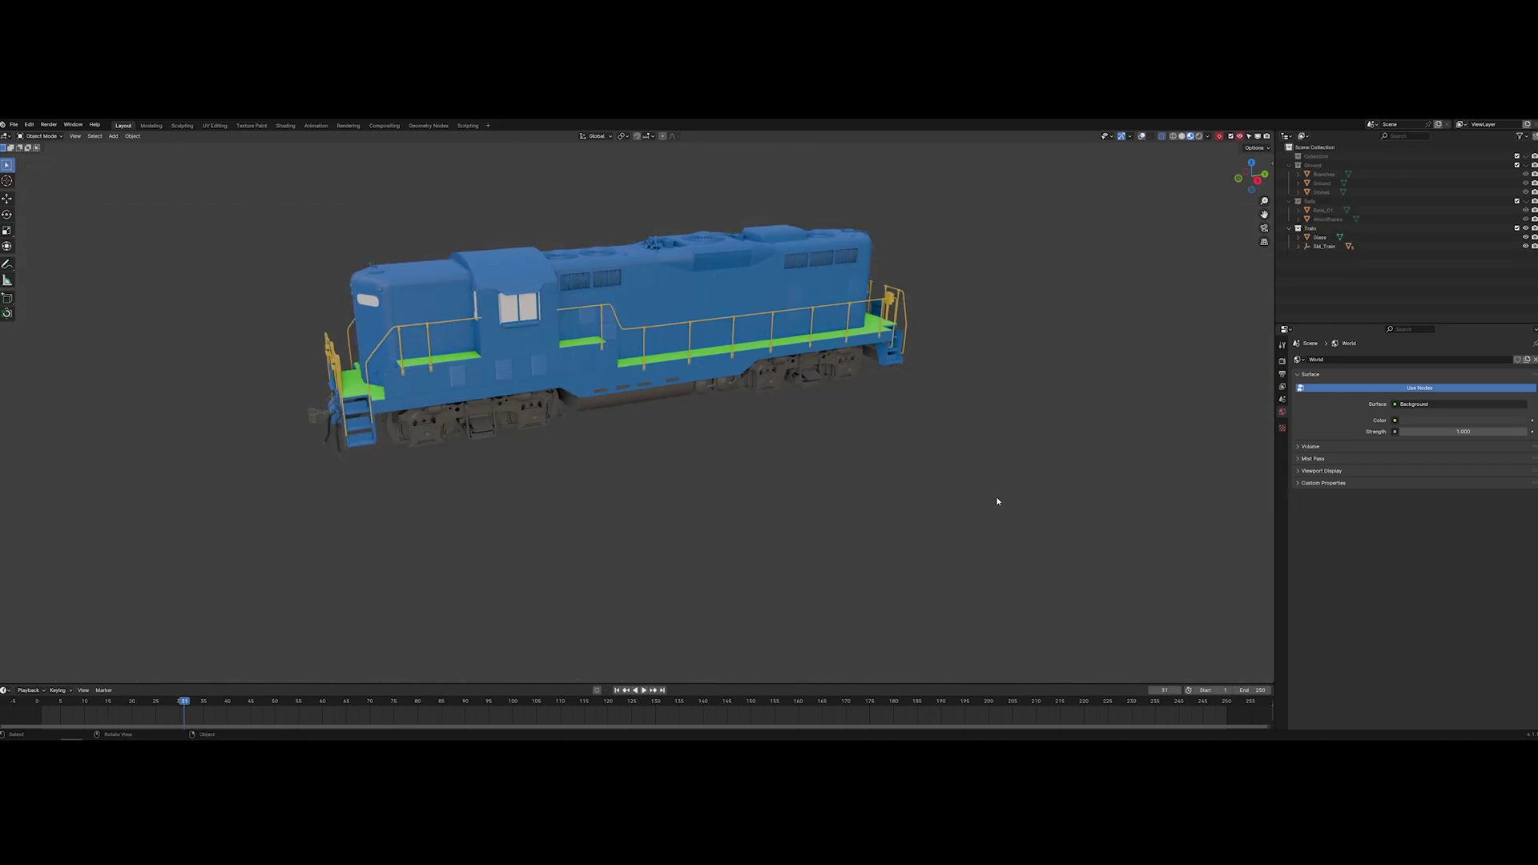
Add a Plain Axes empty named SM_Rails and parent the rail and plank pieces to it
middle_click_drag(998, 501, 991, 496)
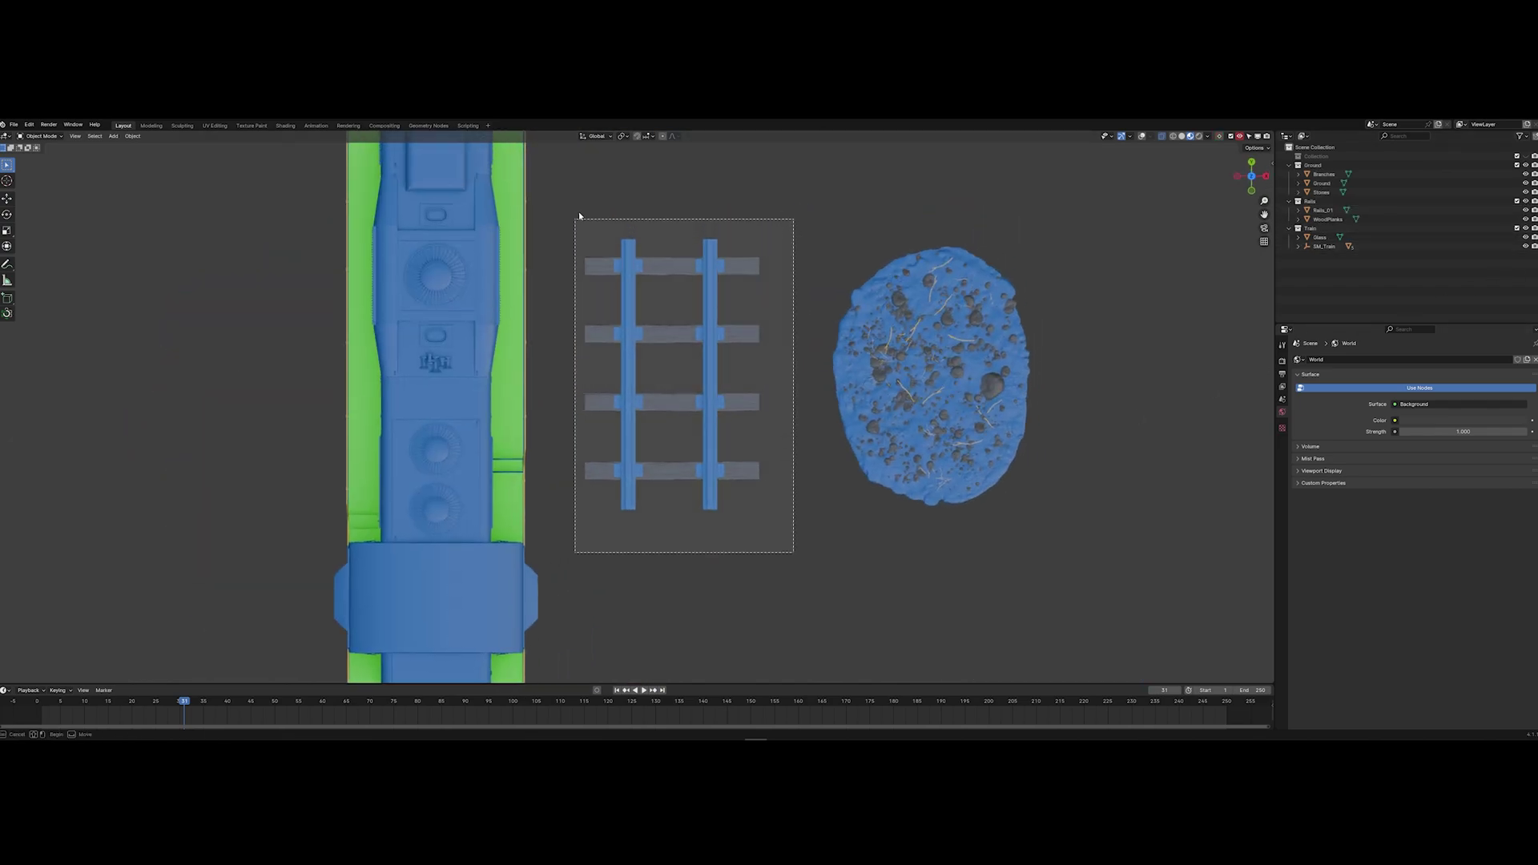
scroll(694, 381, "up", 4)
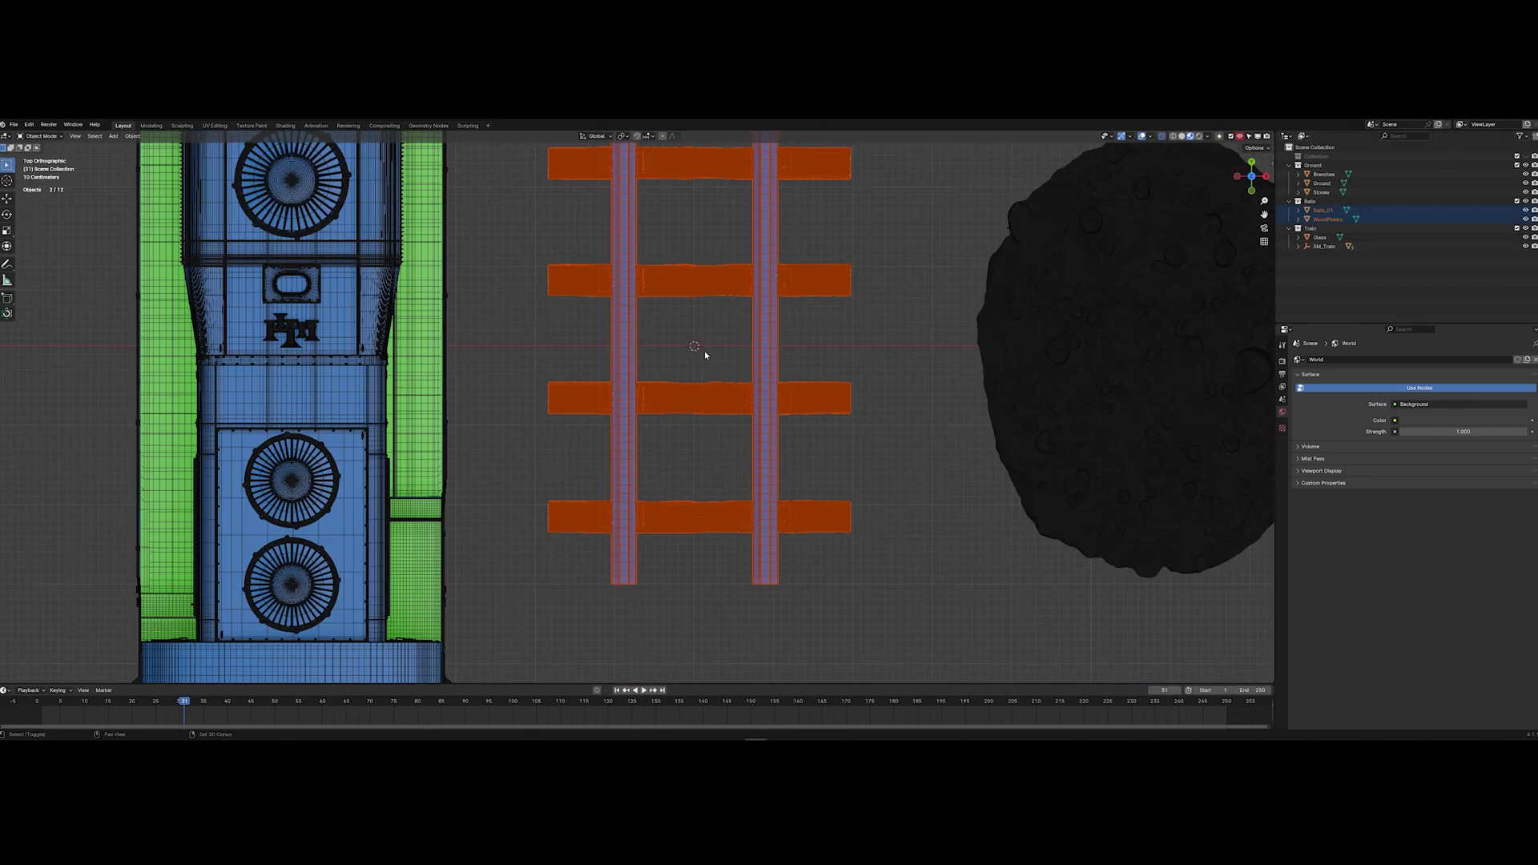
key("shift+a")
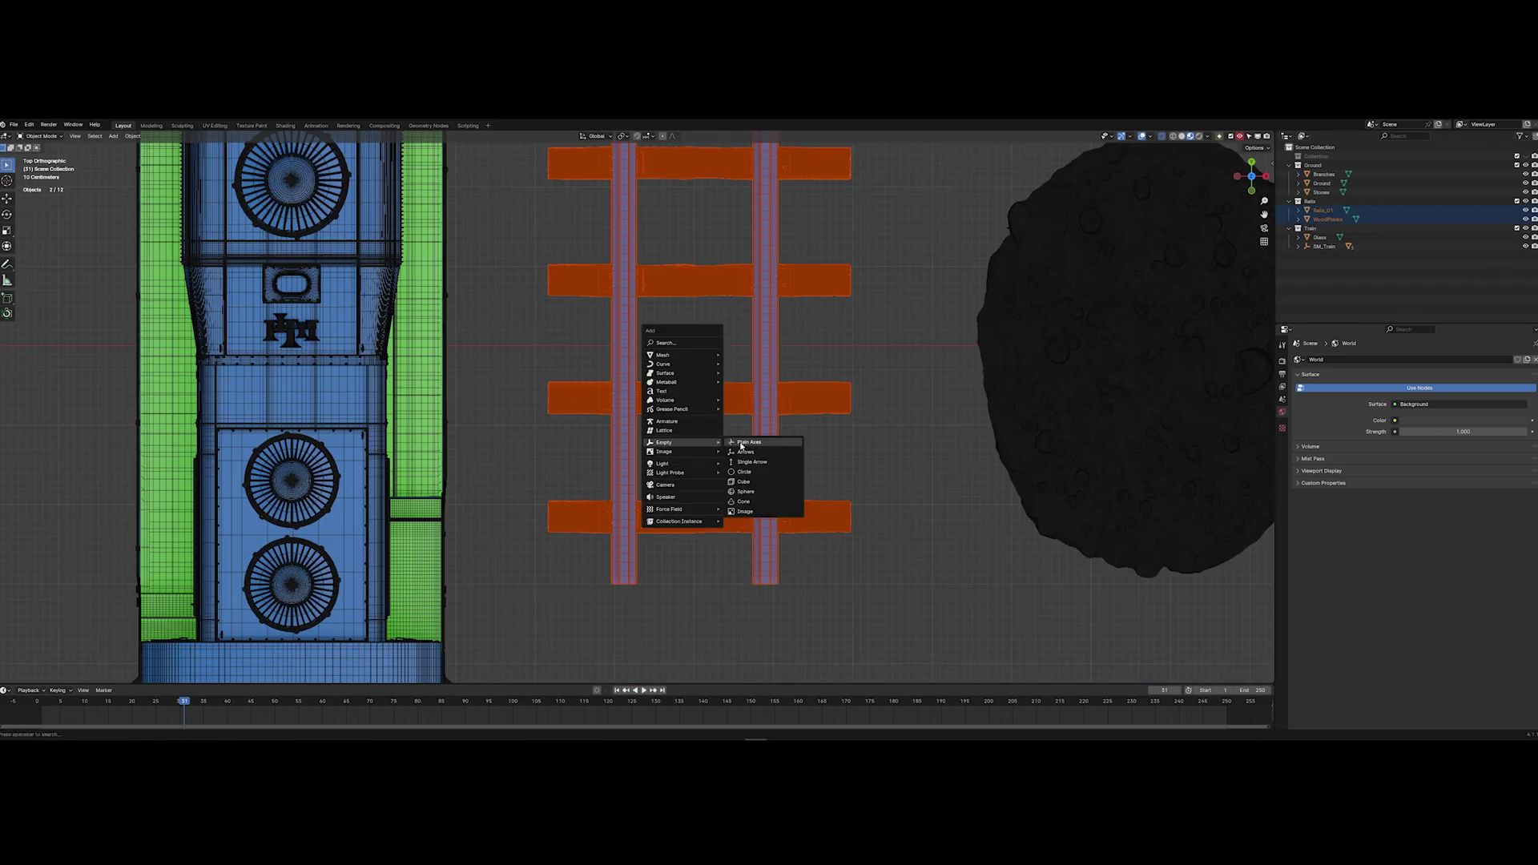
left_click(757, 449)
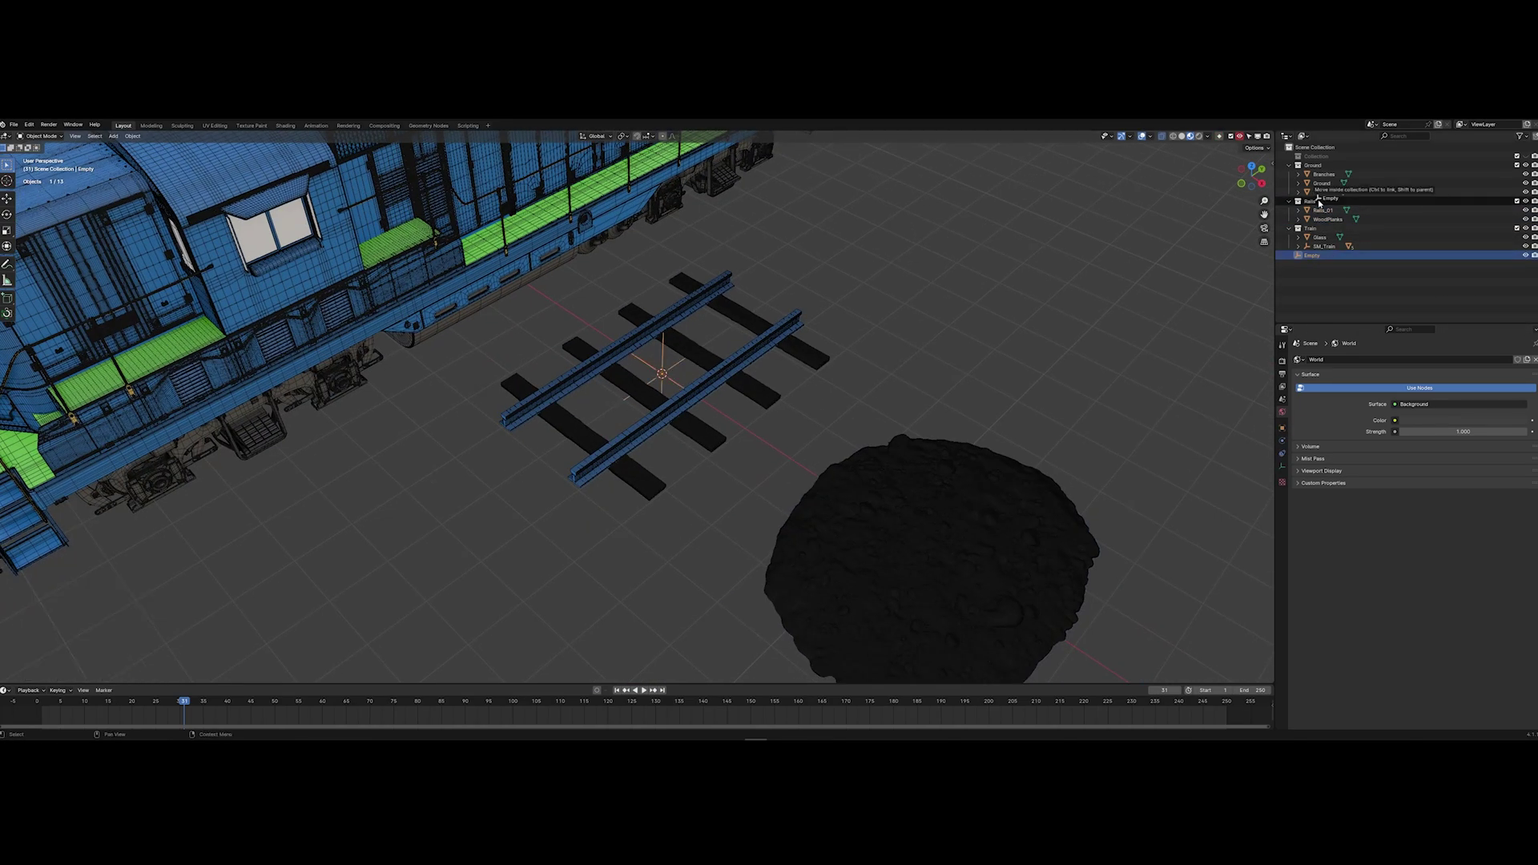
key("F2")
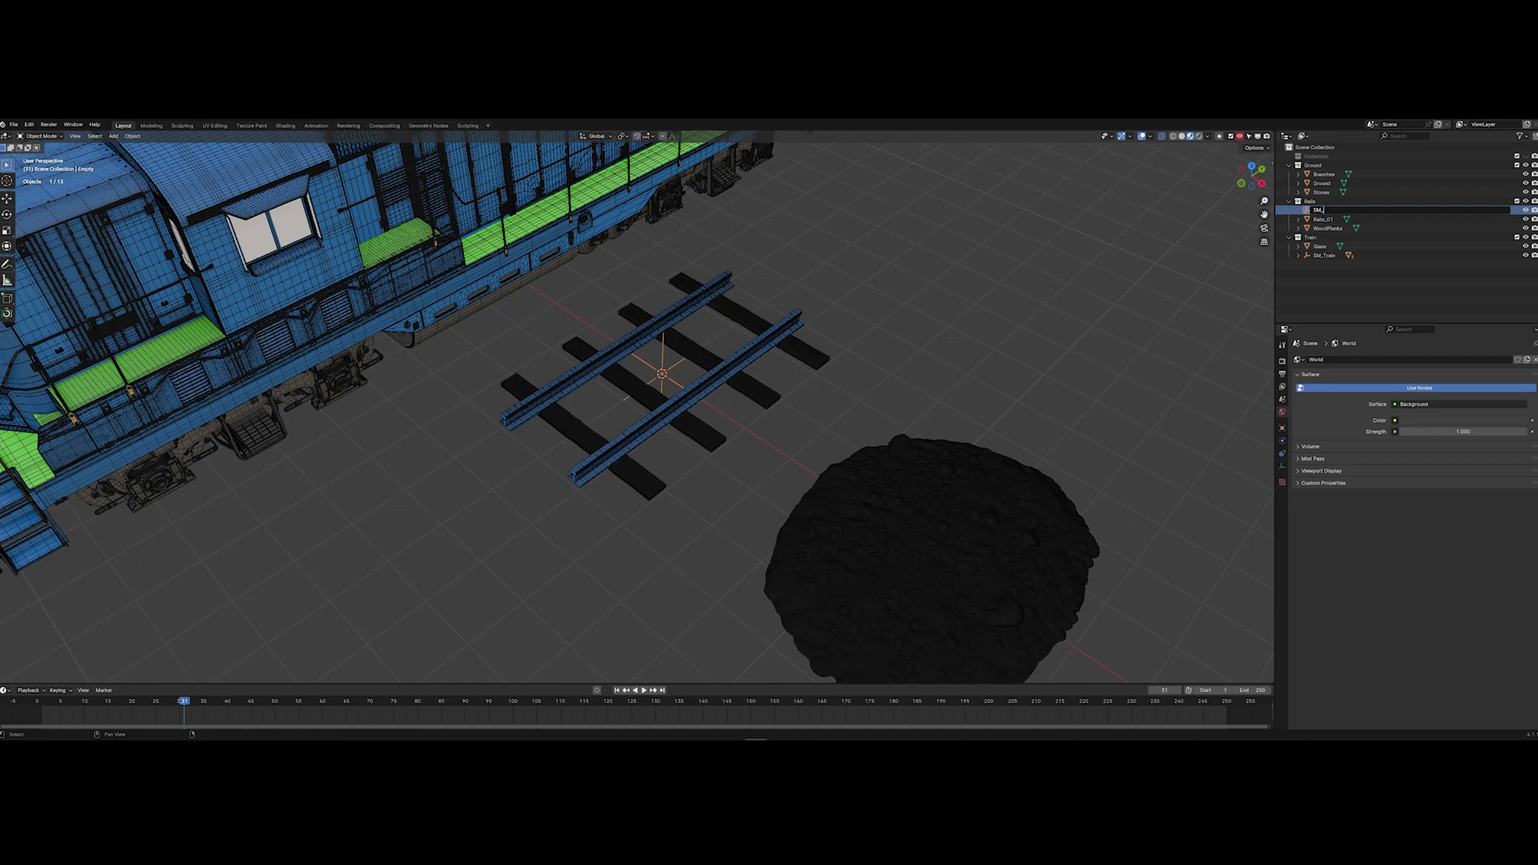
type("SM_Rails")
key("Return")
left_click_drag(481, 256, 653, 362)
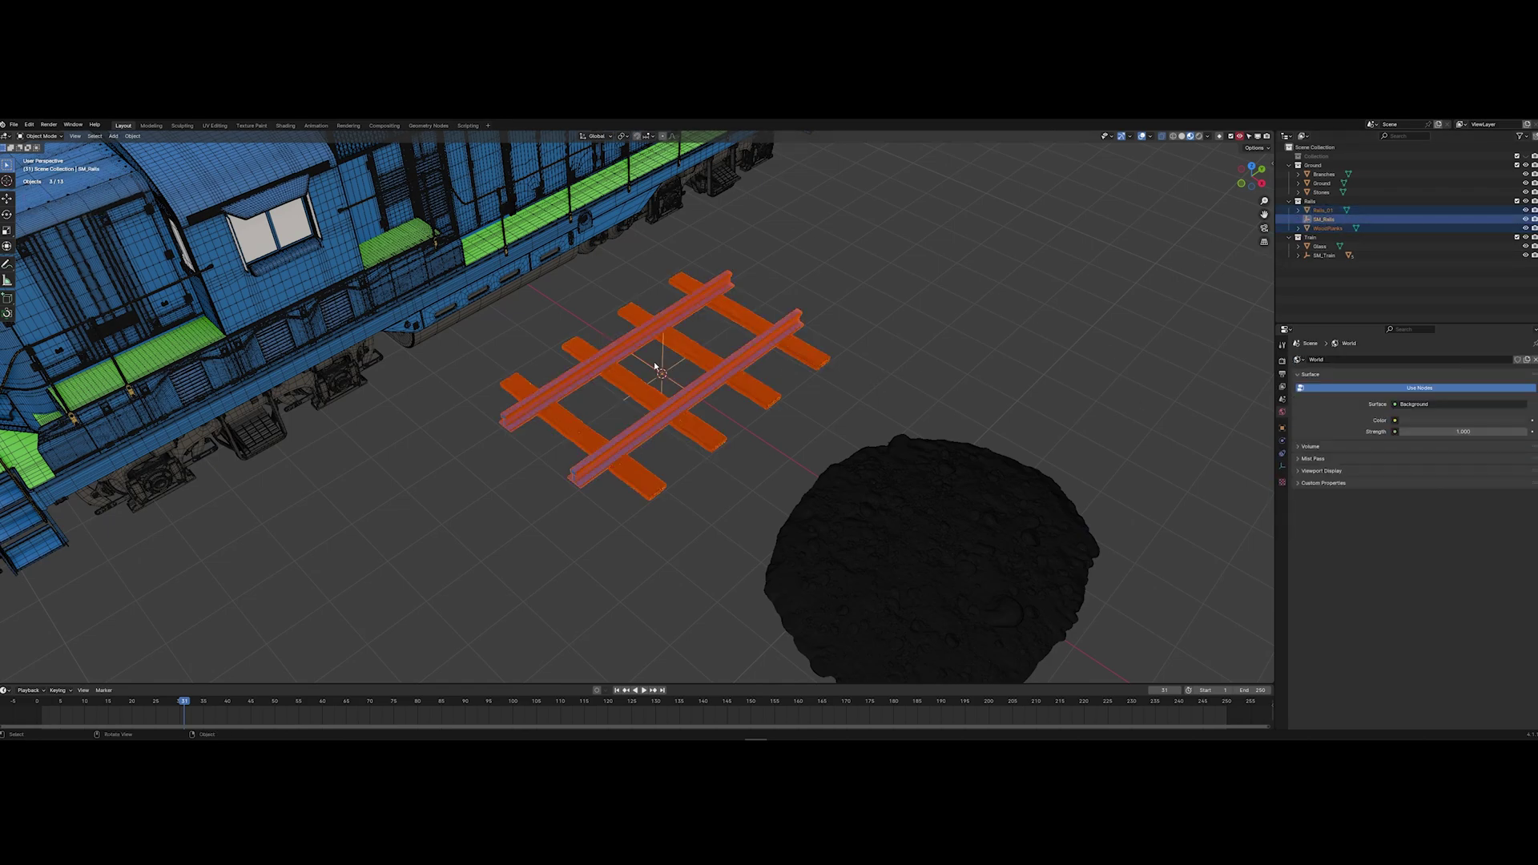
key("ctrl+p")
left_click(692, 354)
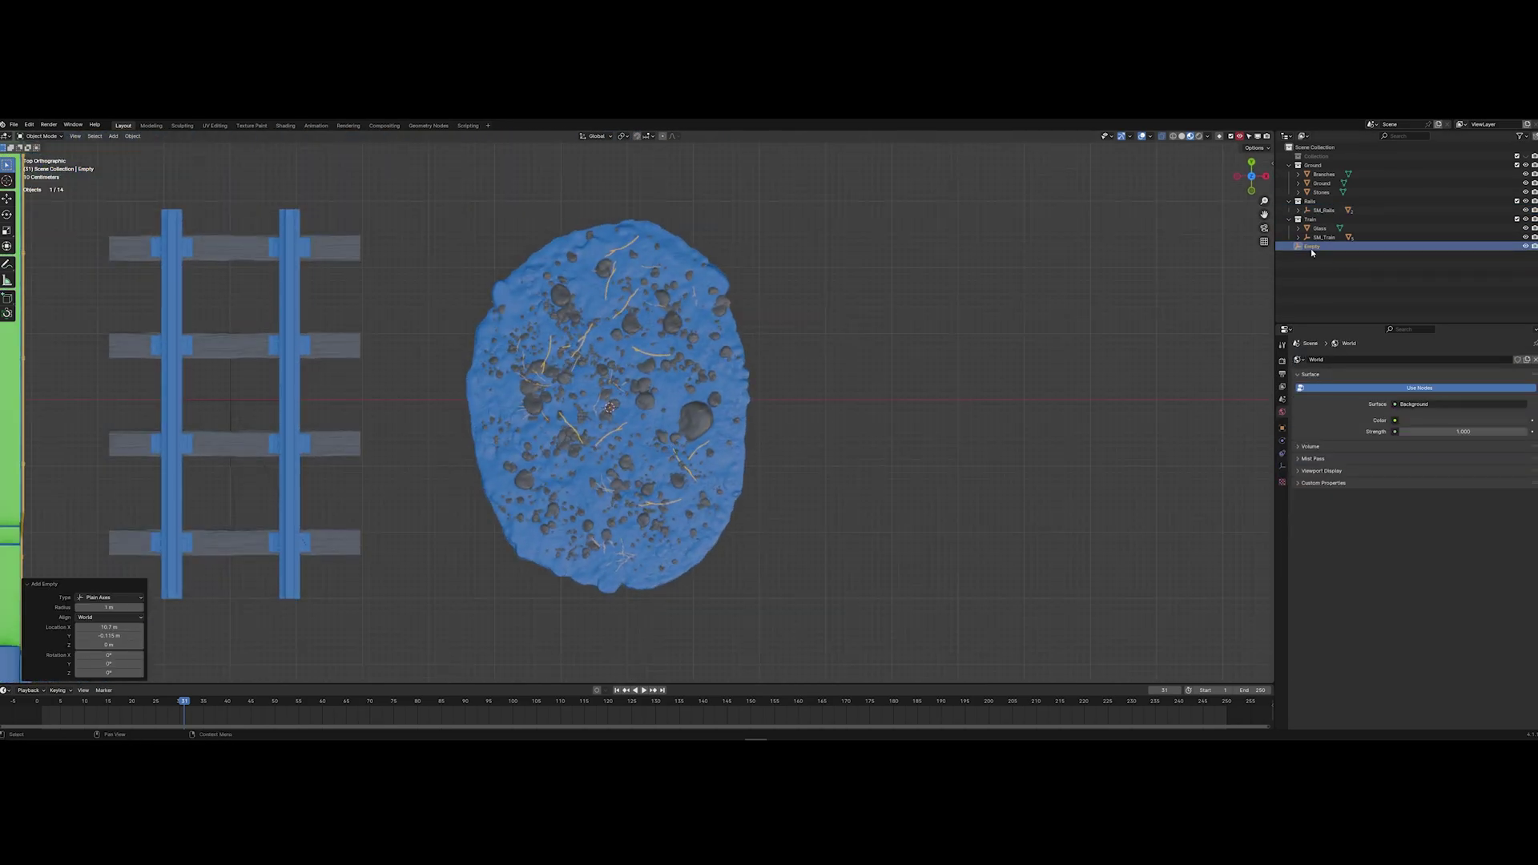
Name an empty SM_Ground and parent the ground, stones and branches to it, keeping transforms
key("F2")
type("SM_Ground")
key("Return")
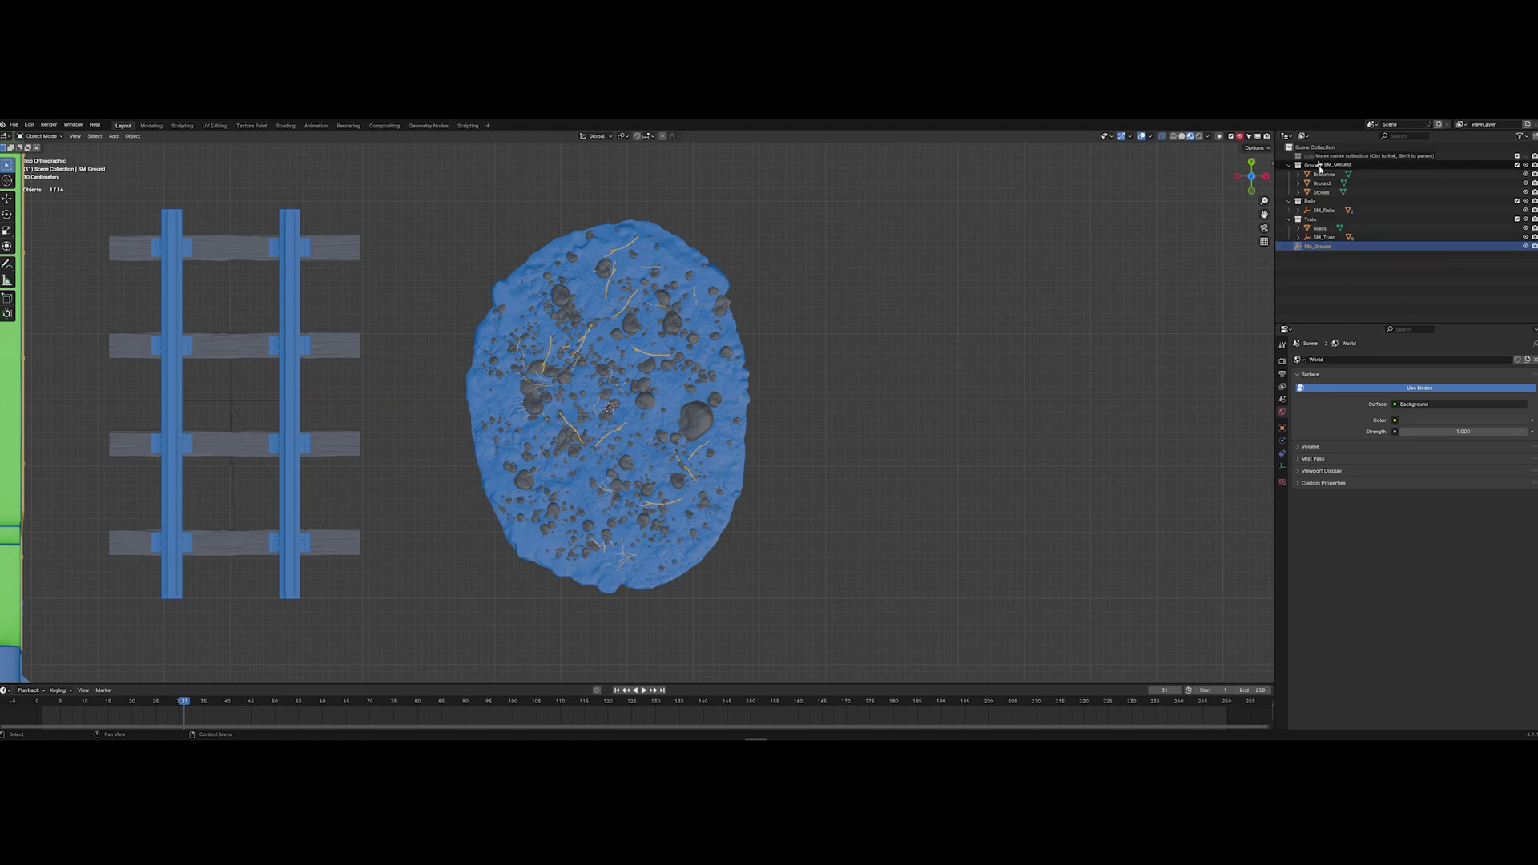
middle_click_drag(609, 417, 664, 373)
key("ctrl+p")
left_click(665, 374)
key("alt+a")
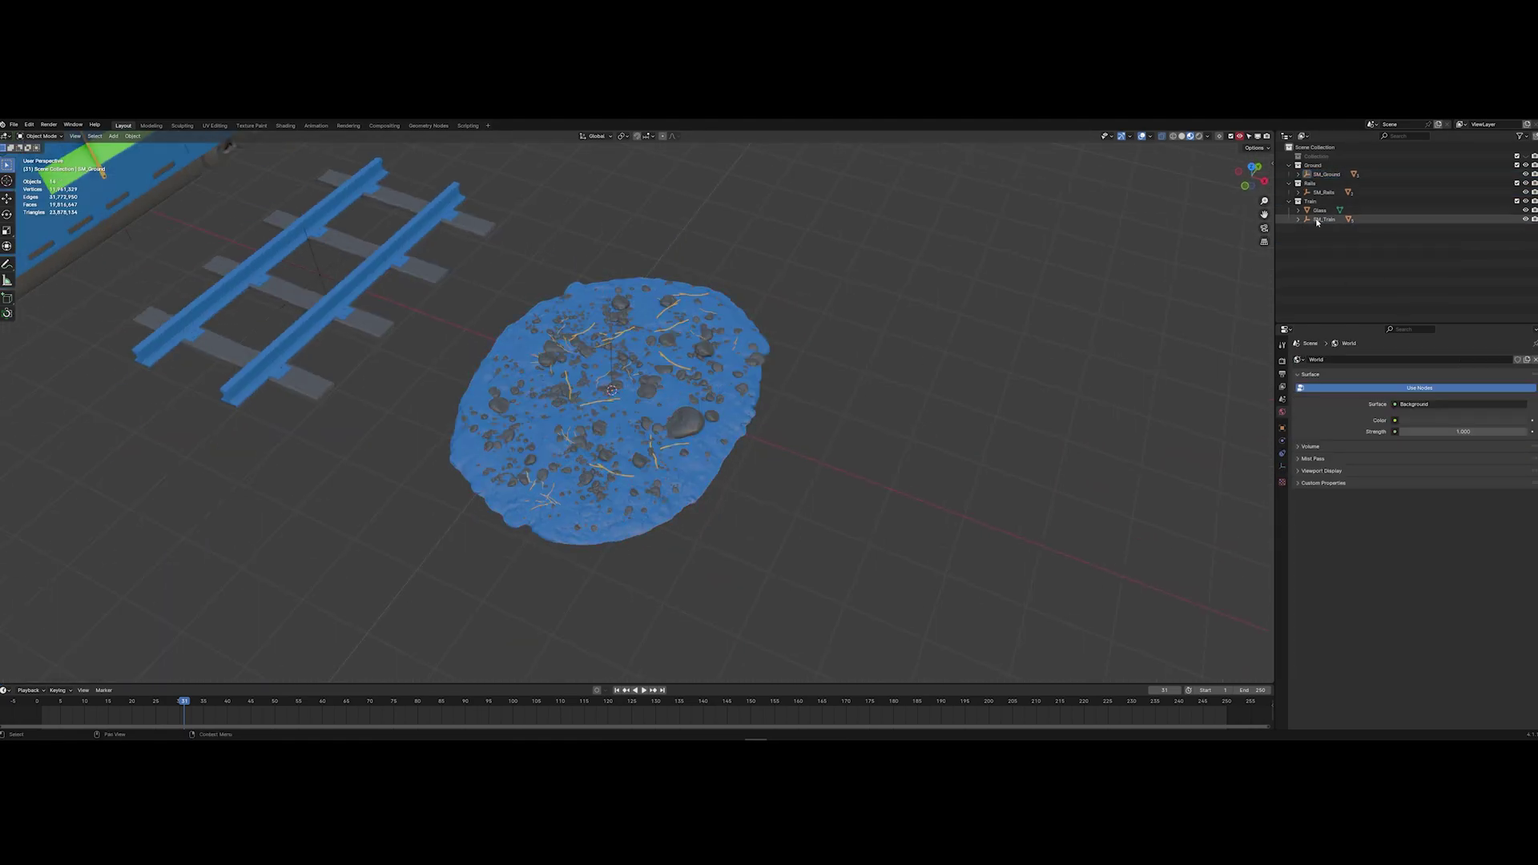
key("Home")
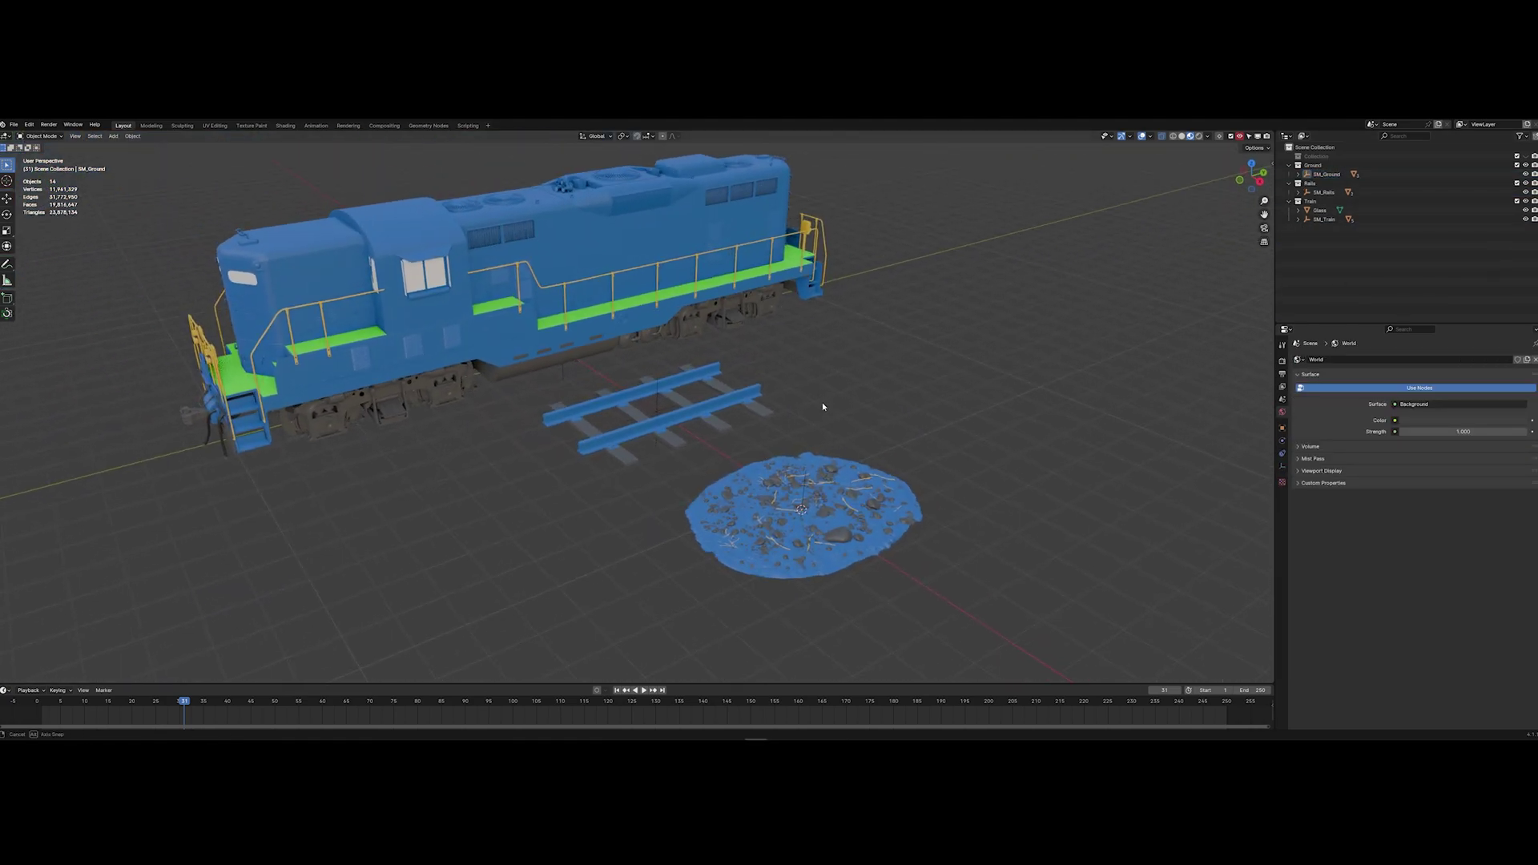
middle_click_drag(867, 396, 949, 473)
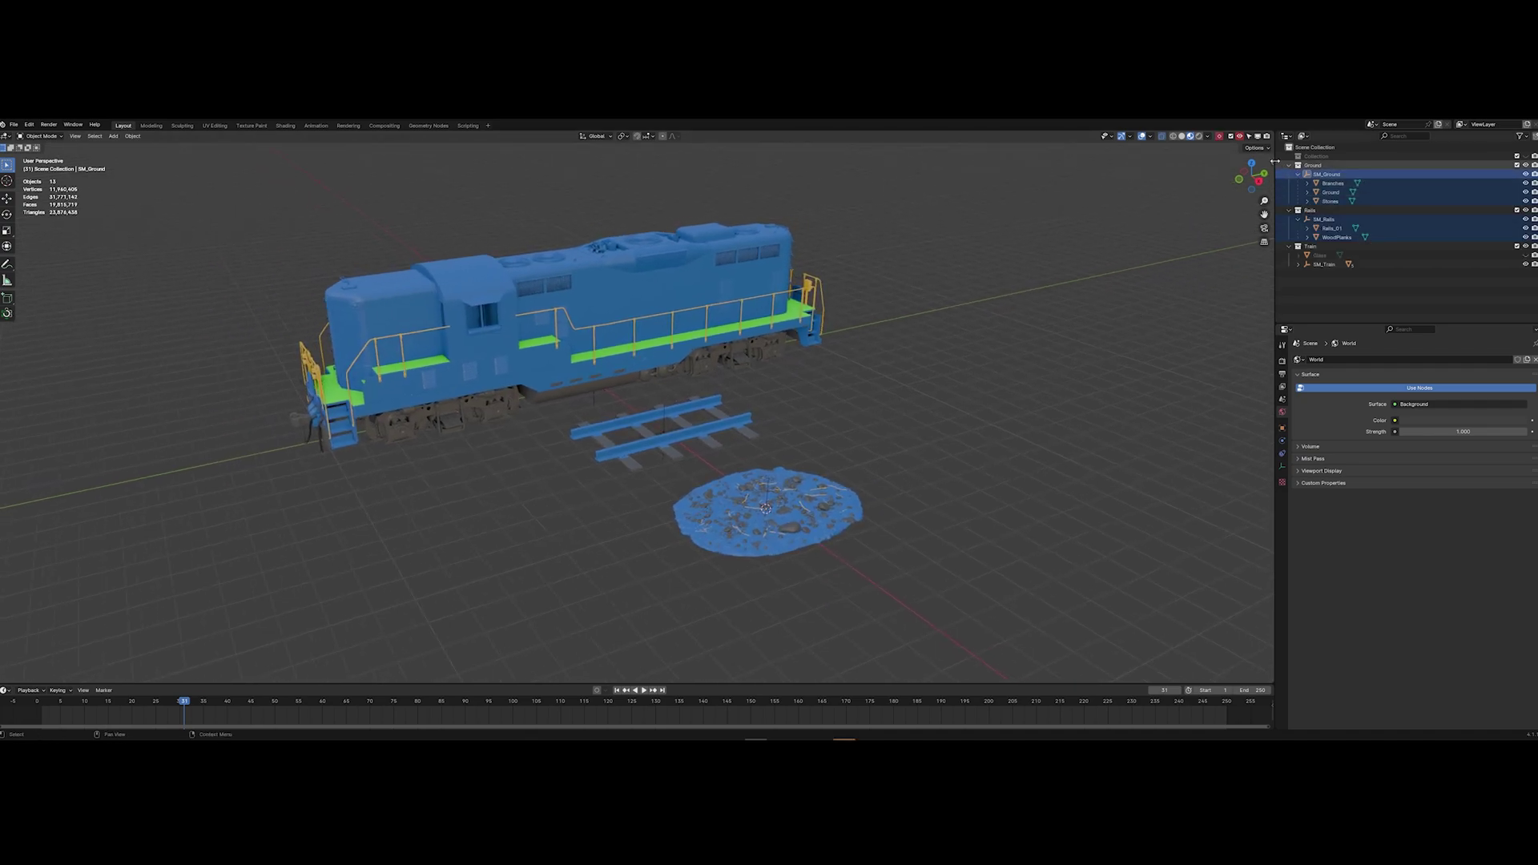
Launch NOVA Bake and Export, expand FBX Properties and open the Up axis dropdown
key("n")
left_click(1195, 463)
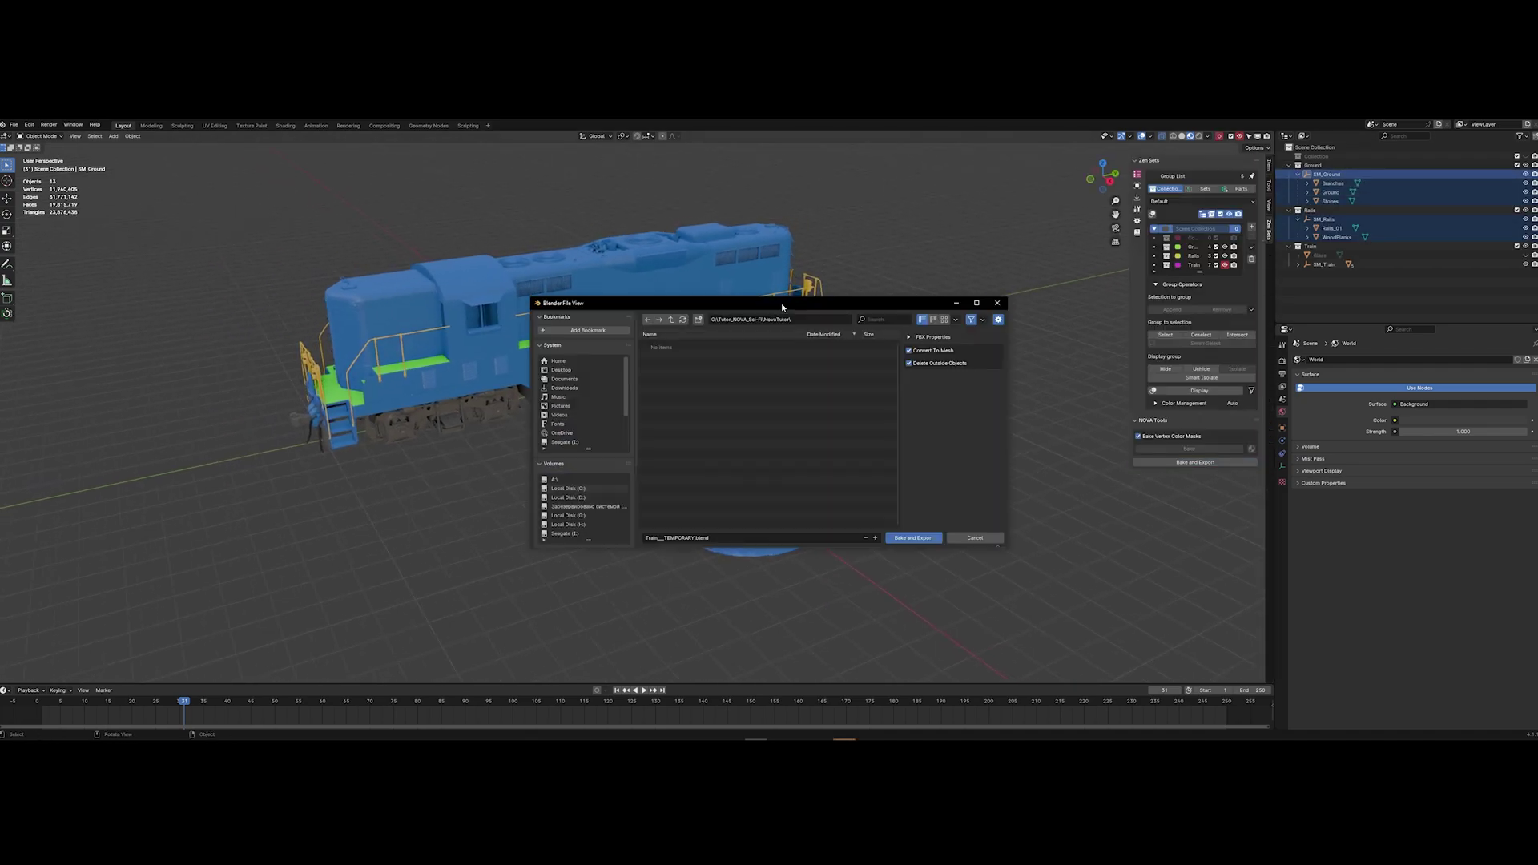
left_click_drag(781, 303, 723, 306)
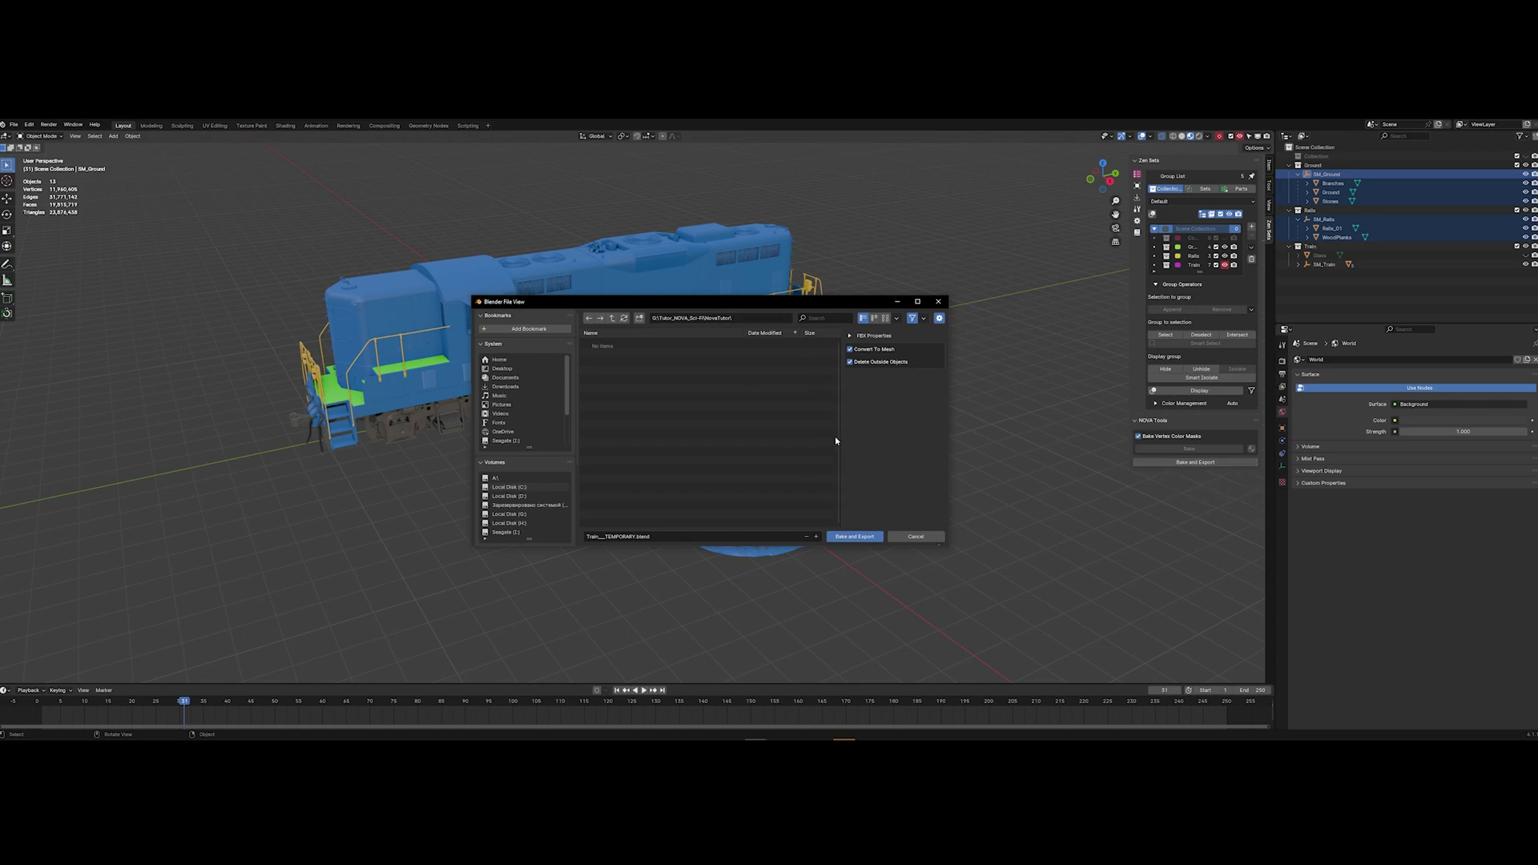
left_click(865, 336)
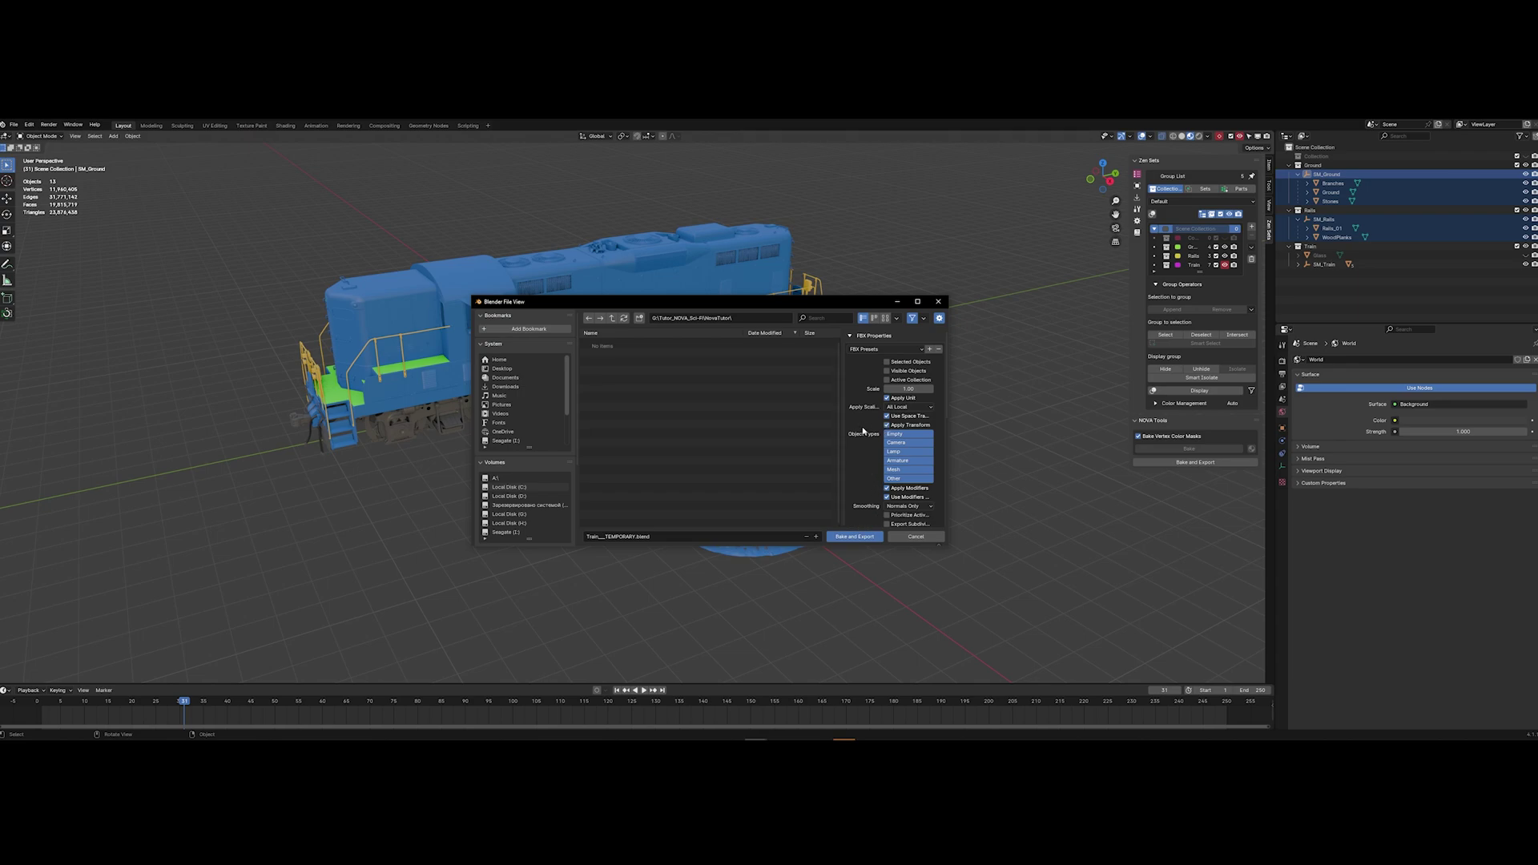
scroll(863, 418, "down", 10)
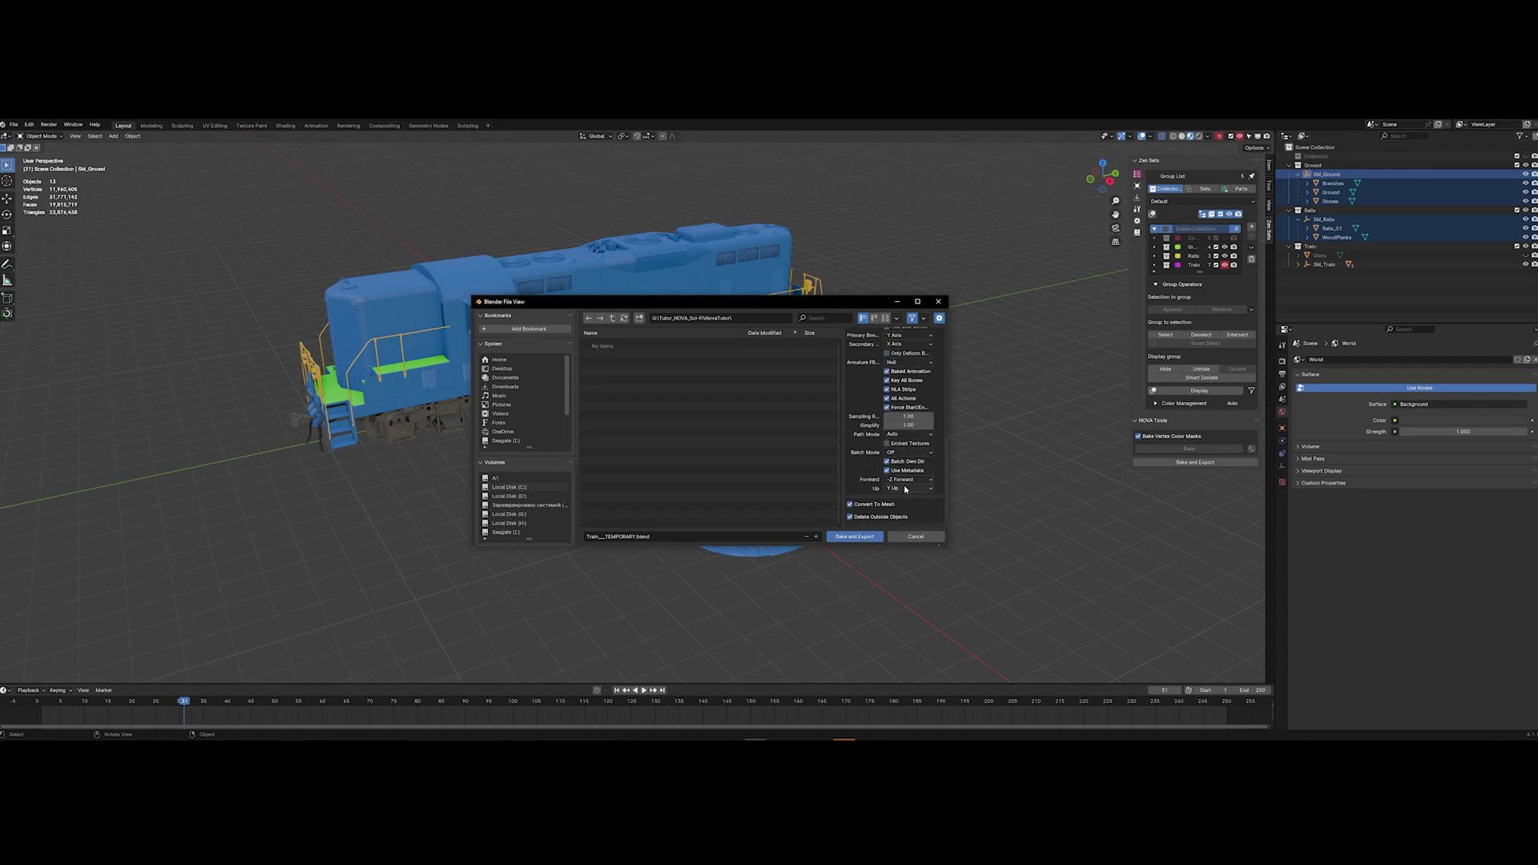
left_click(905, 489)
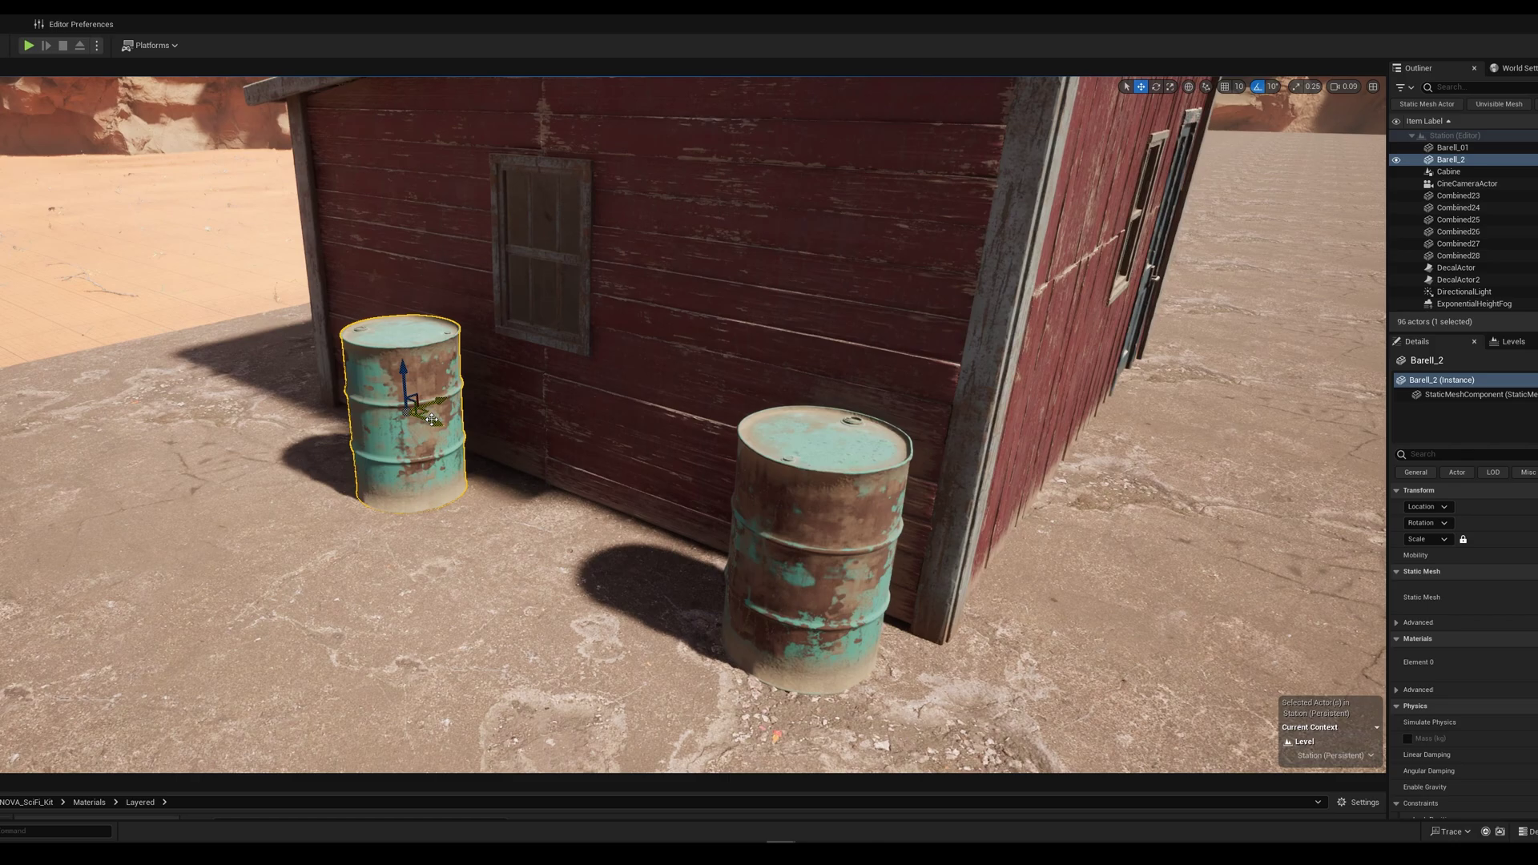
Drag Barell_2 so it rests beside the other barrel by the red shed
left_click_drag(450, 431, 665, 503)
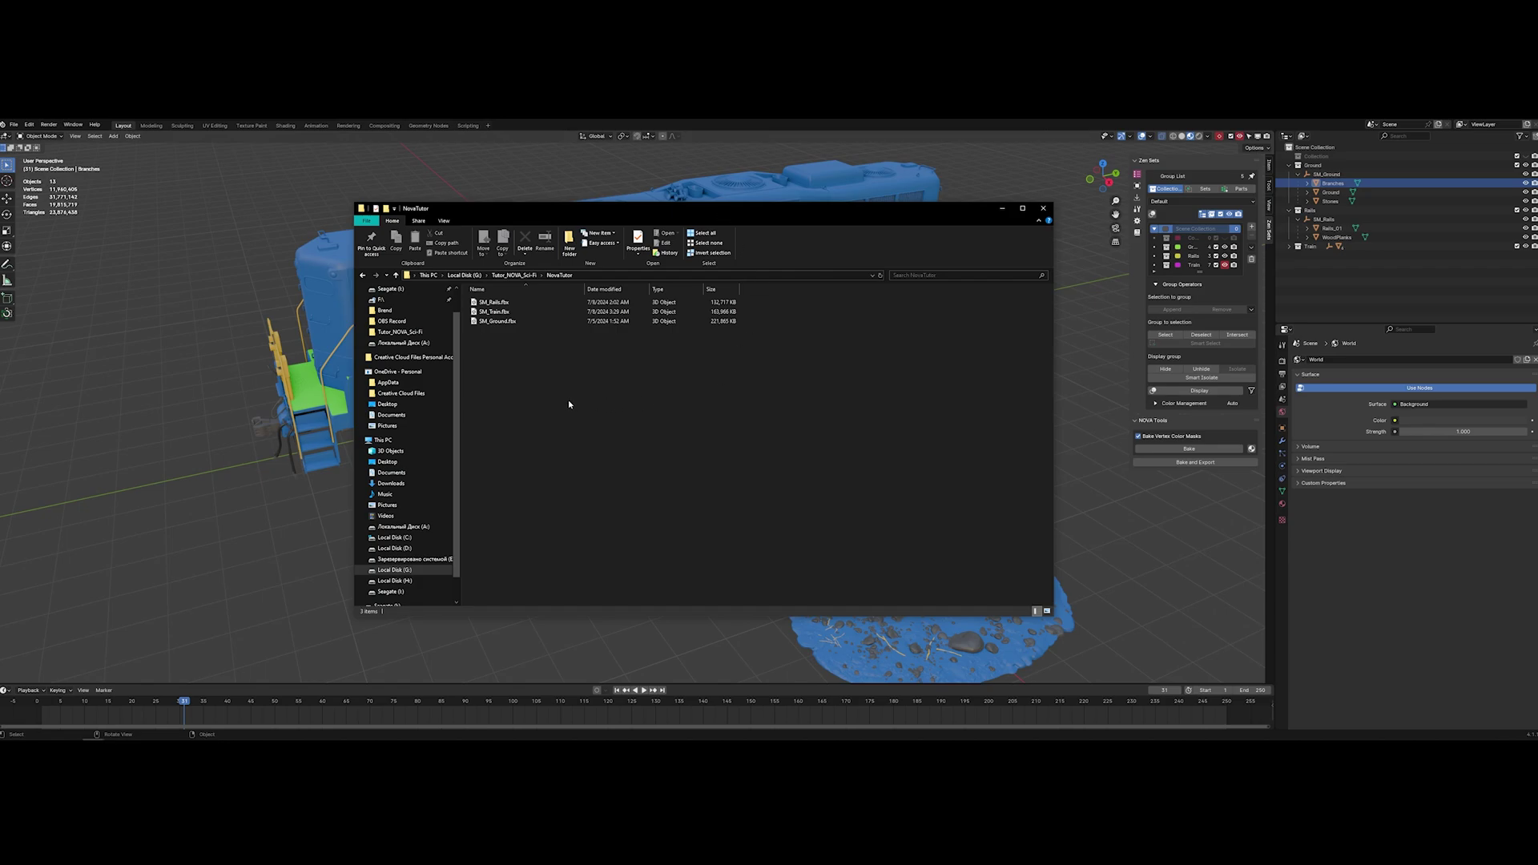
left_click(512, 312)
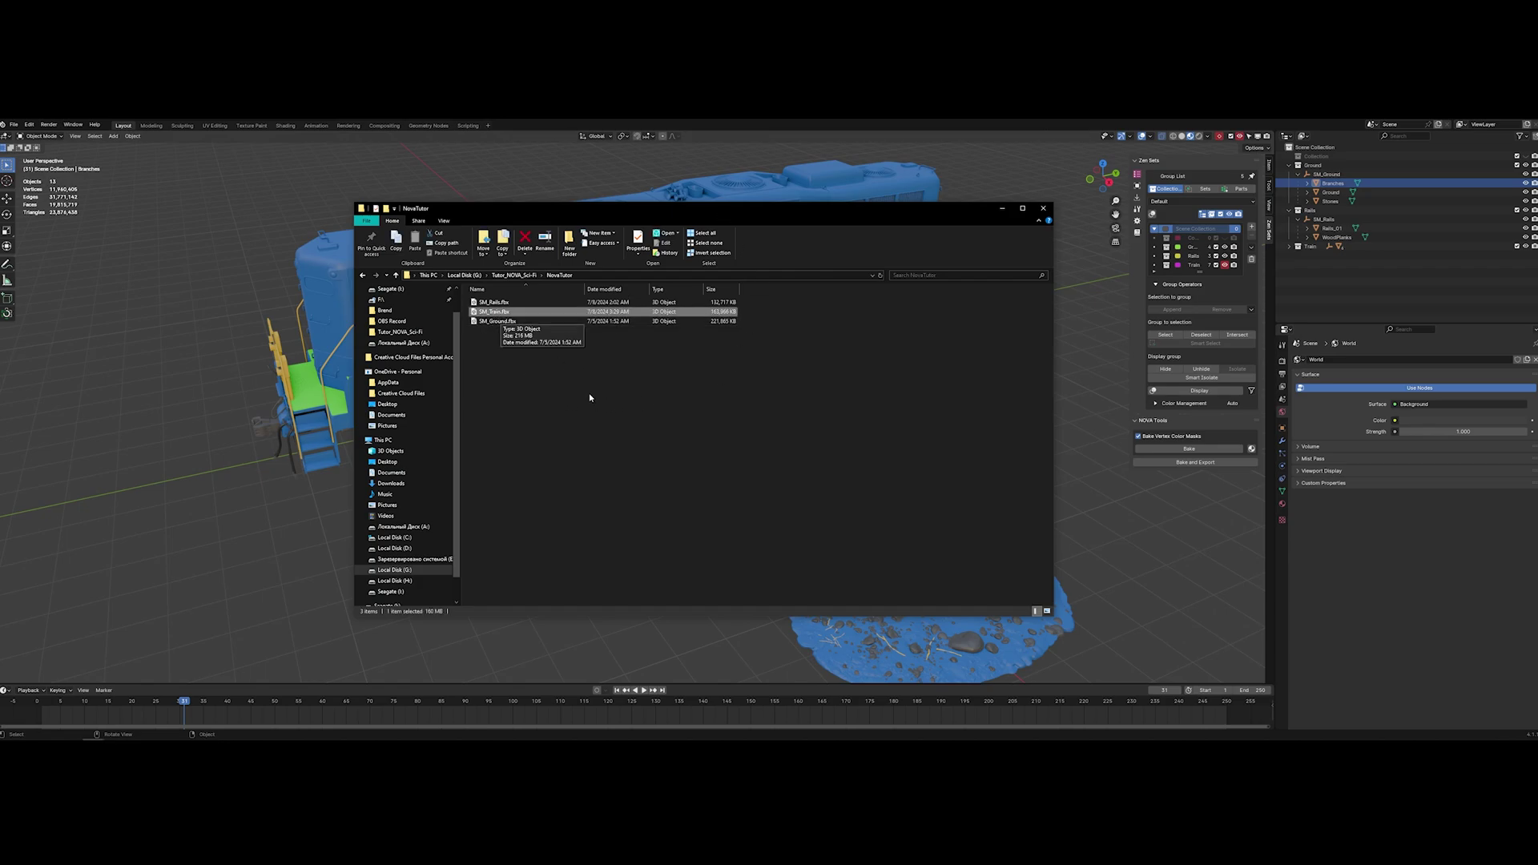
left_click(577, 303, "ctrl")
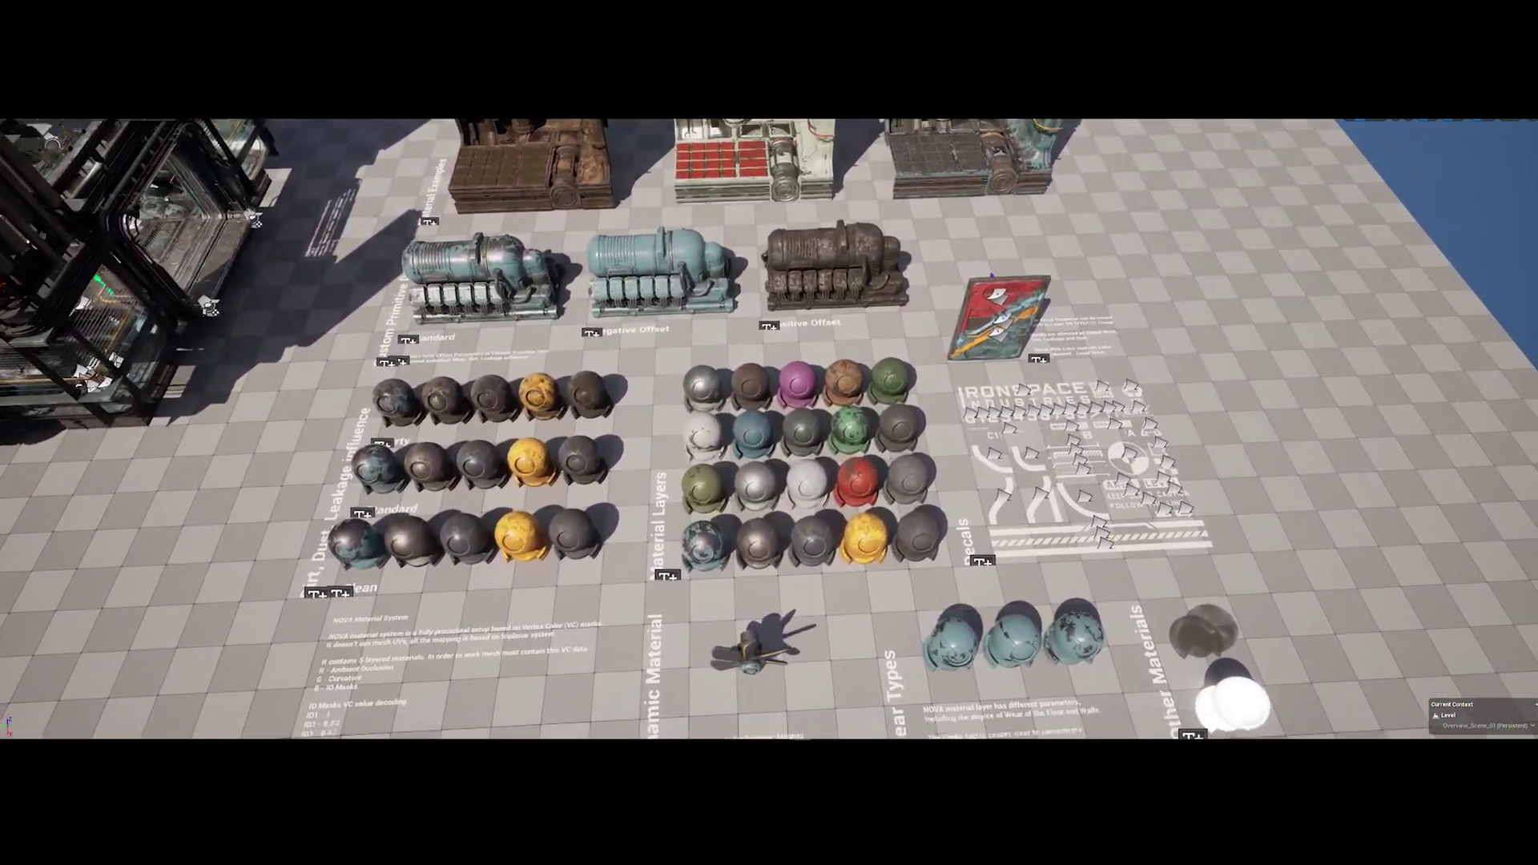
Inspect a row of sample spheres, then enlarge the Content Browser to show NOVA_SciFi_Kit folders
left_click(659, 497)
key("Escape")
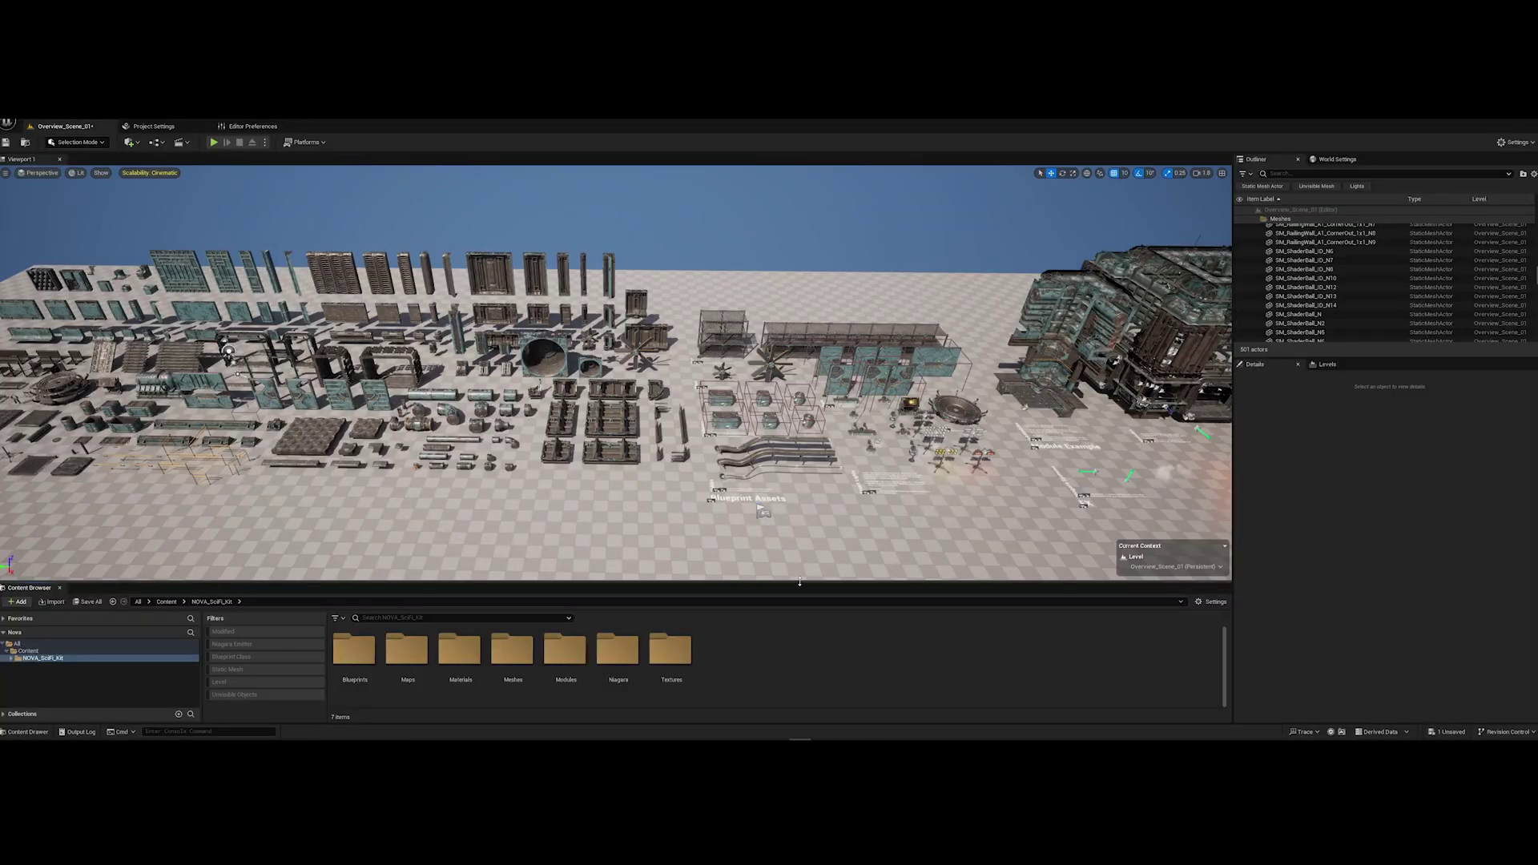
left_click_drag(800, 582, 781, 483)
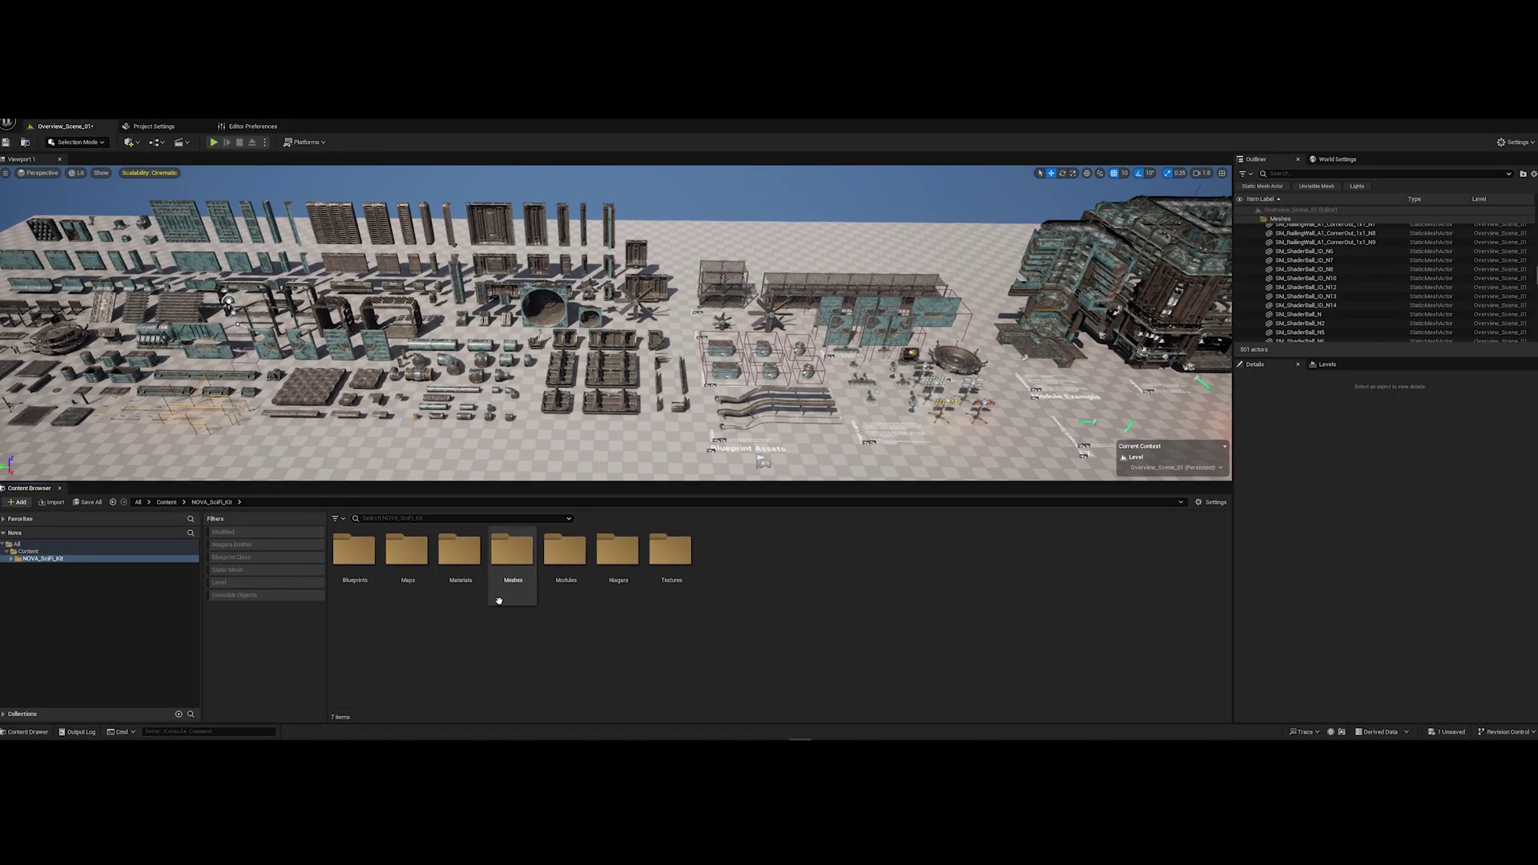
Browse the kit's Materials, Layered, Extra and Meshes folders in the Content Browser
double_click(471, 561)
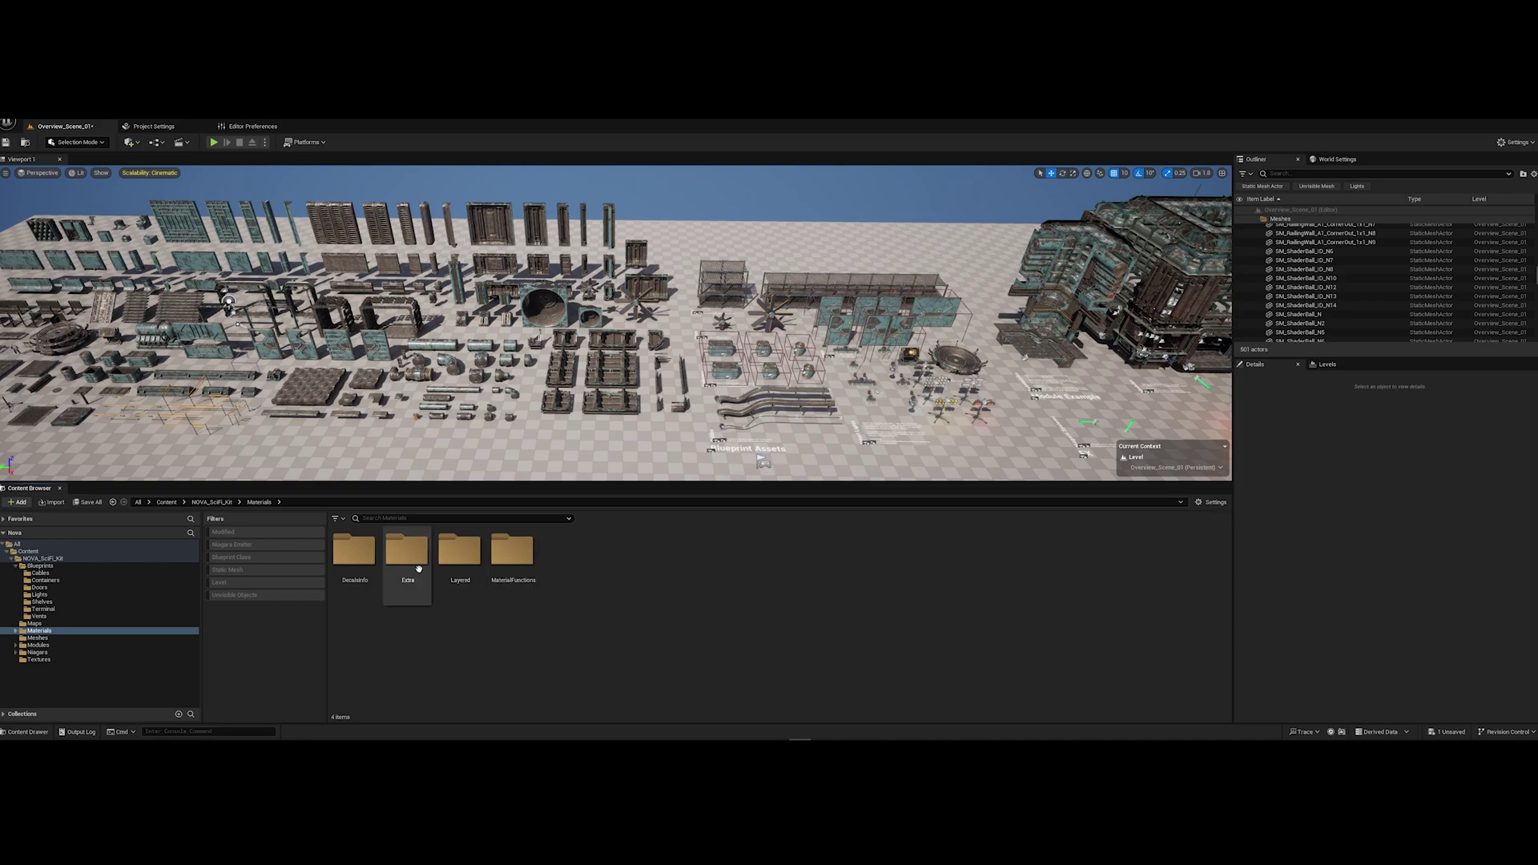
double_click(449, 556)
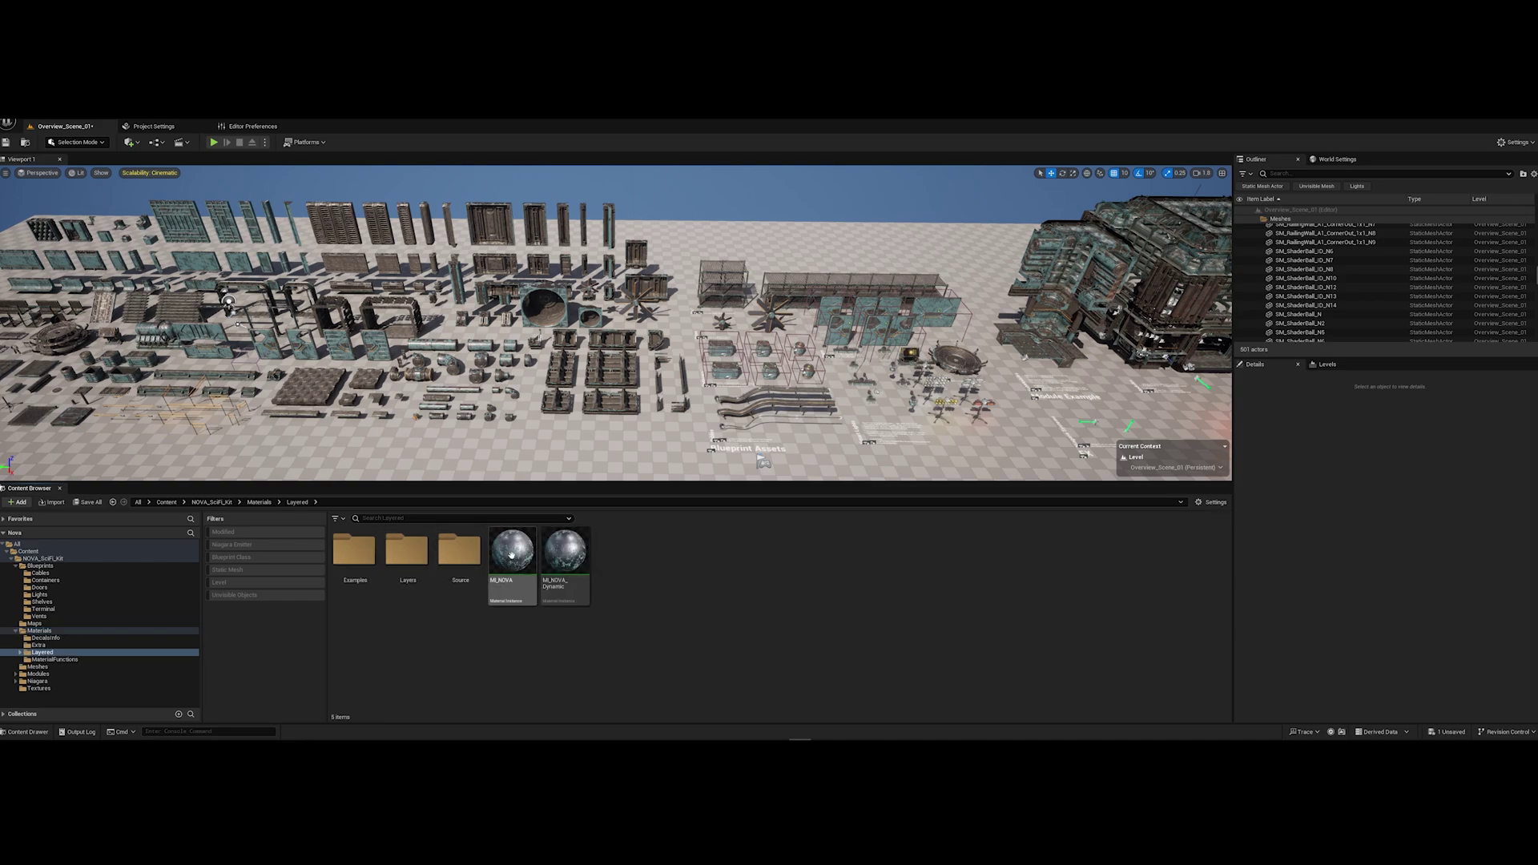
left_click(45, 645)
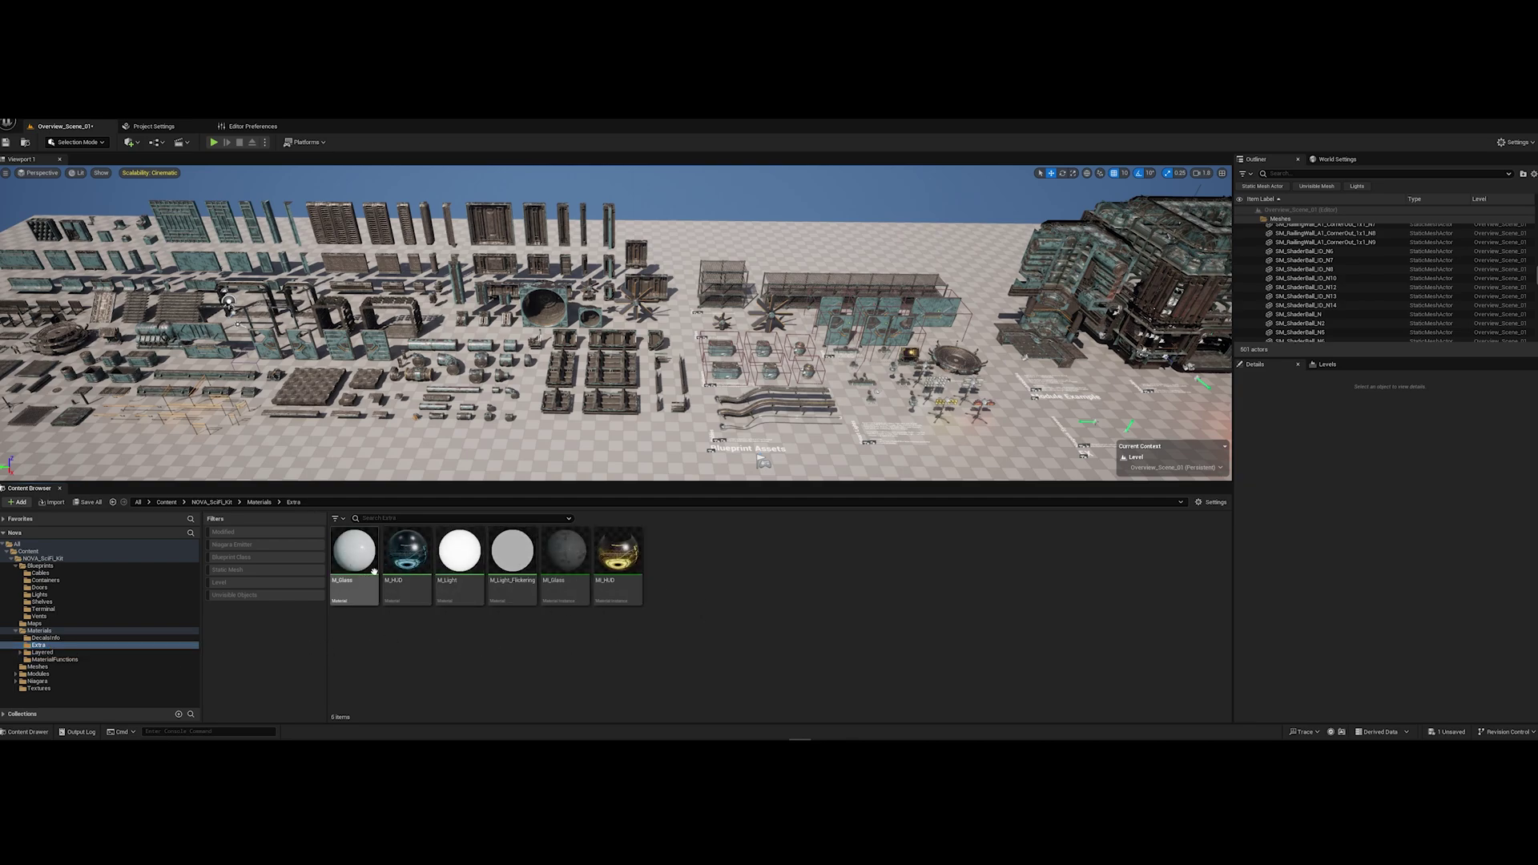
left_click(38, 666)
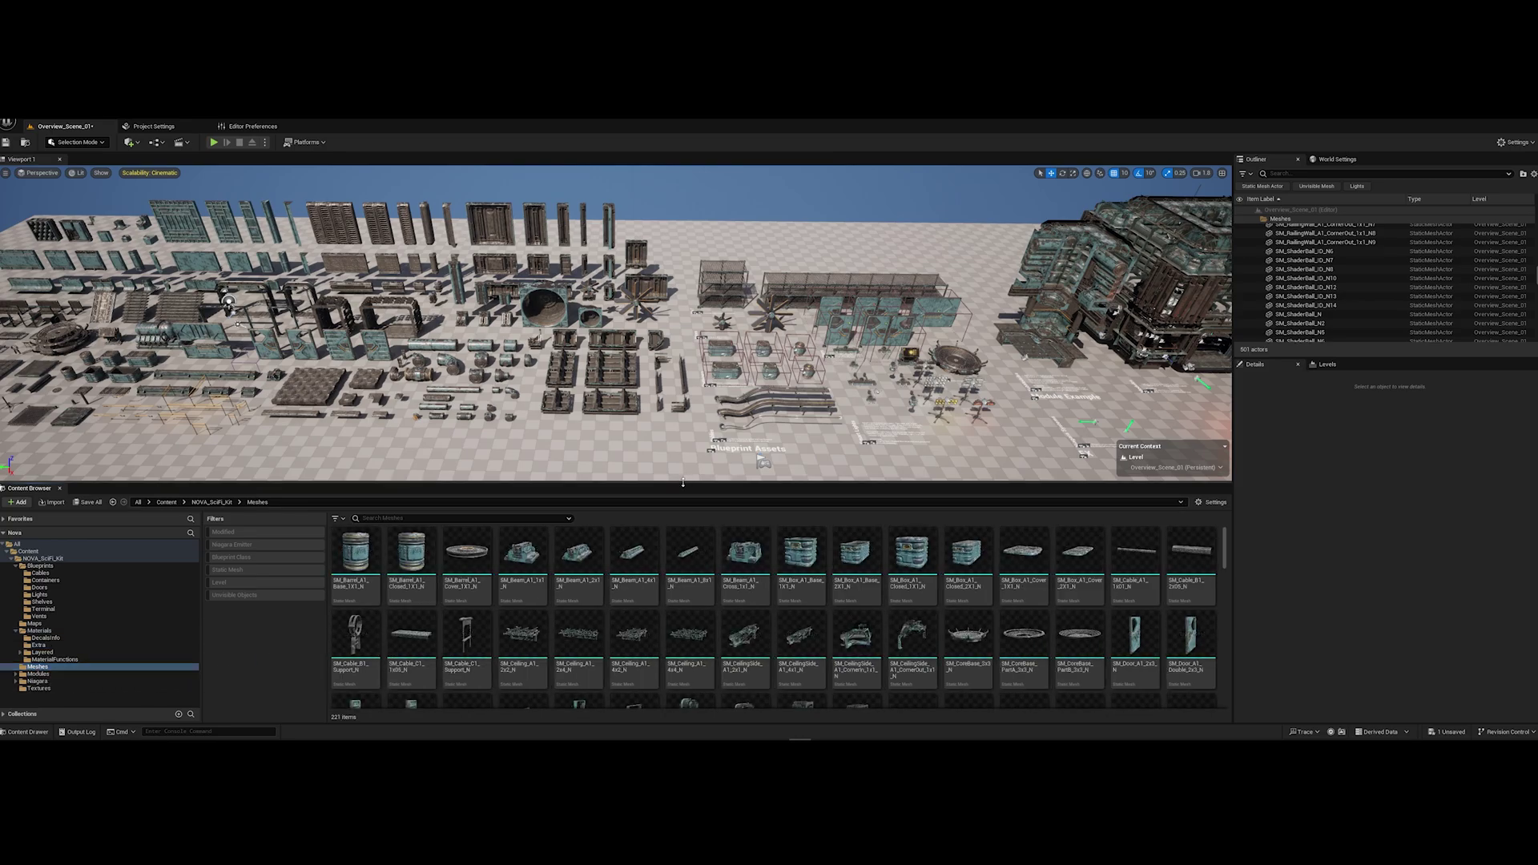
left_click_drag(801, 484, 801, 430)
mouse_move(1226, 502)
left_mouse_down()
mouse_move(1241, 547)
mouse_move(1235, 493)
left_mouse_up()
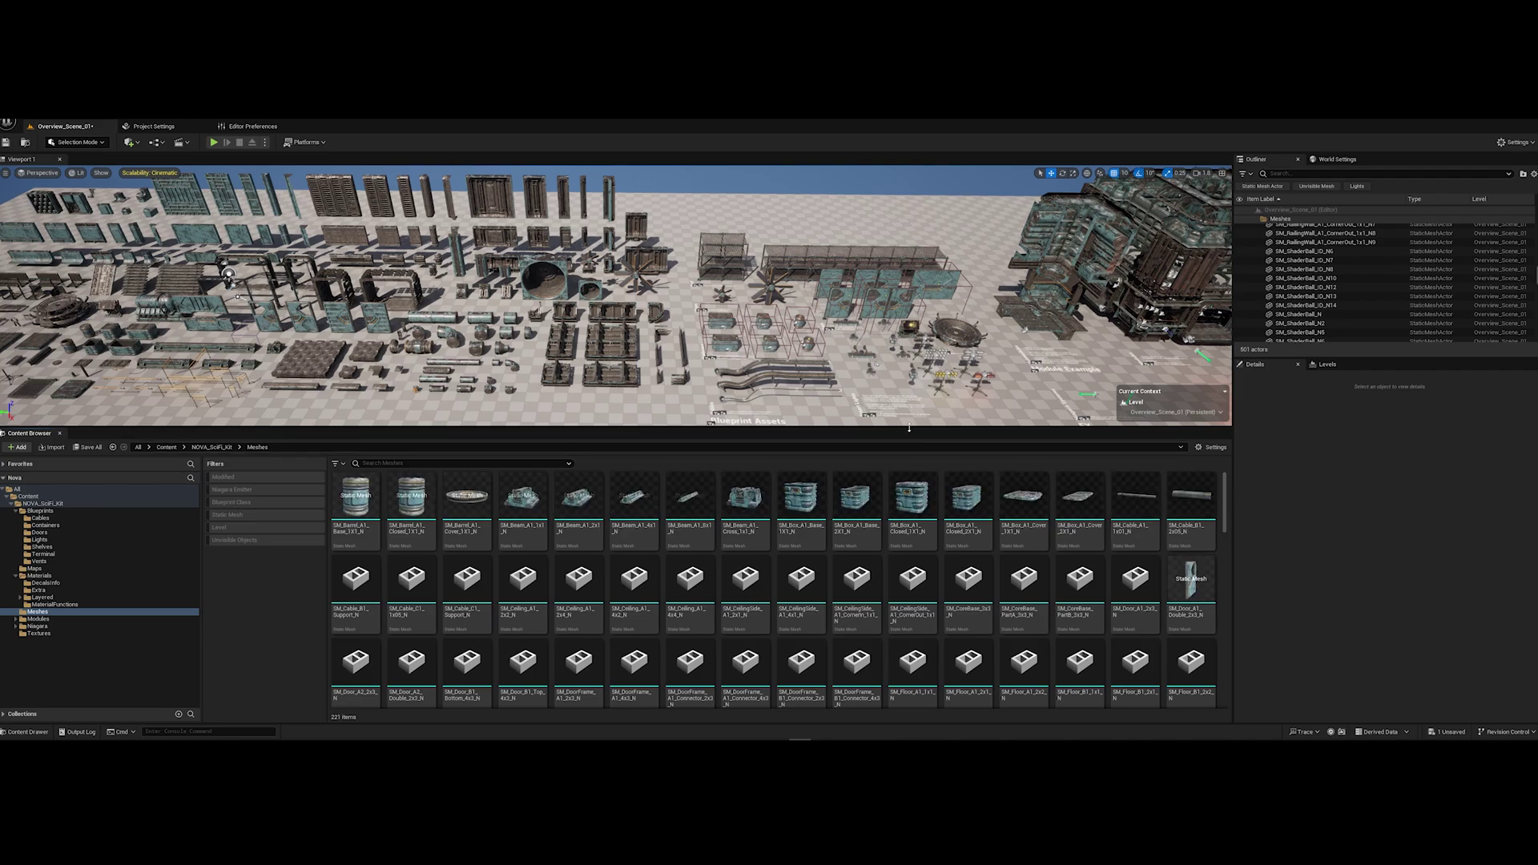
left_click_drag(898, 428, 898, 495)
Create a TrainAssets folder inside Blueprints and open it
key("alt+Left")
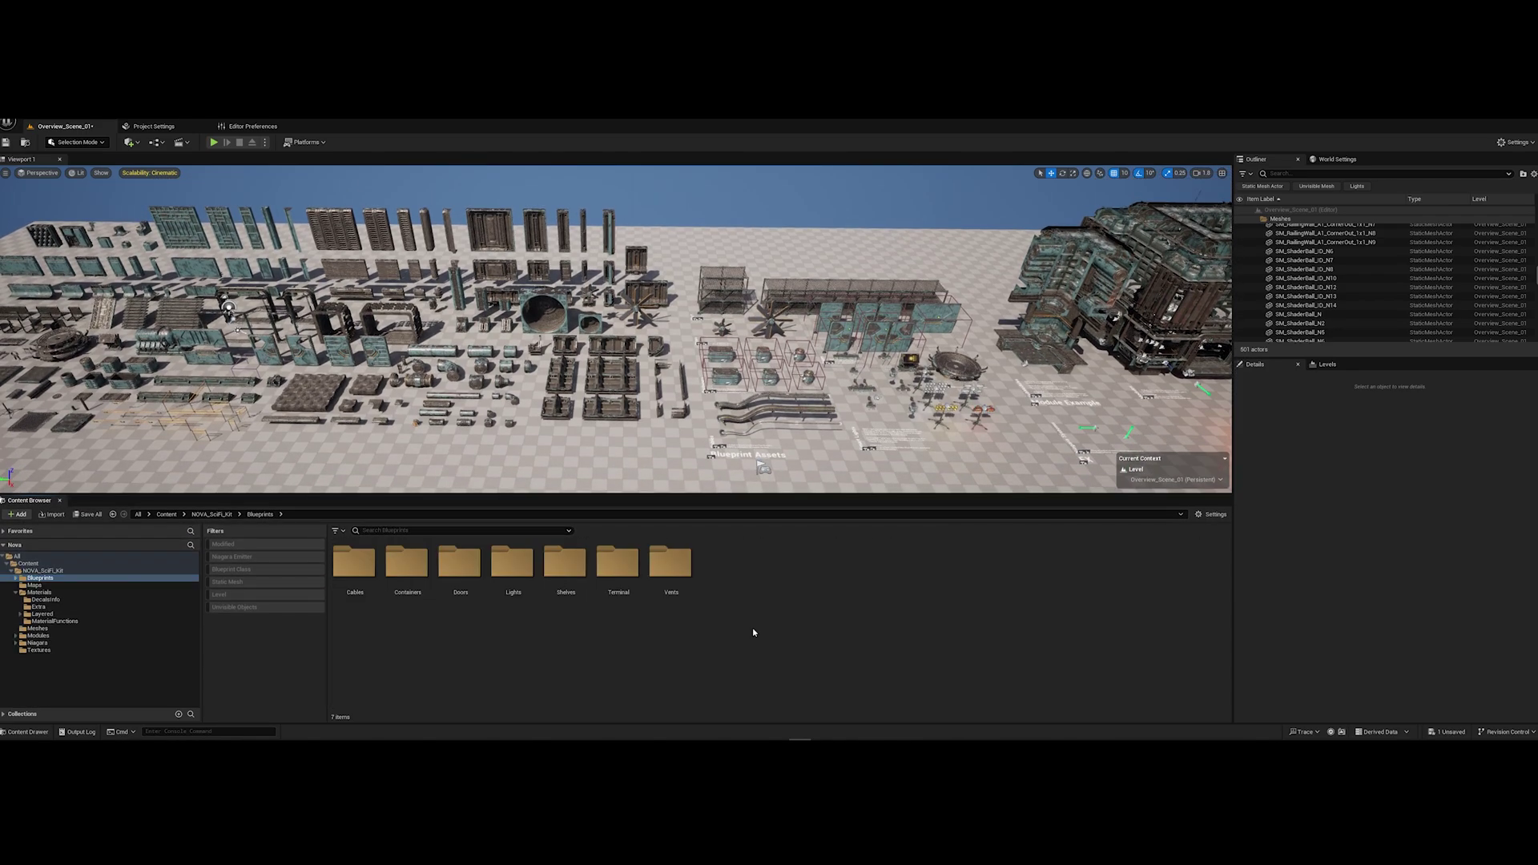
key("ctrl+shift+n")
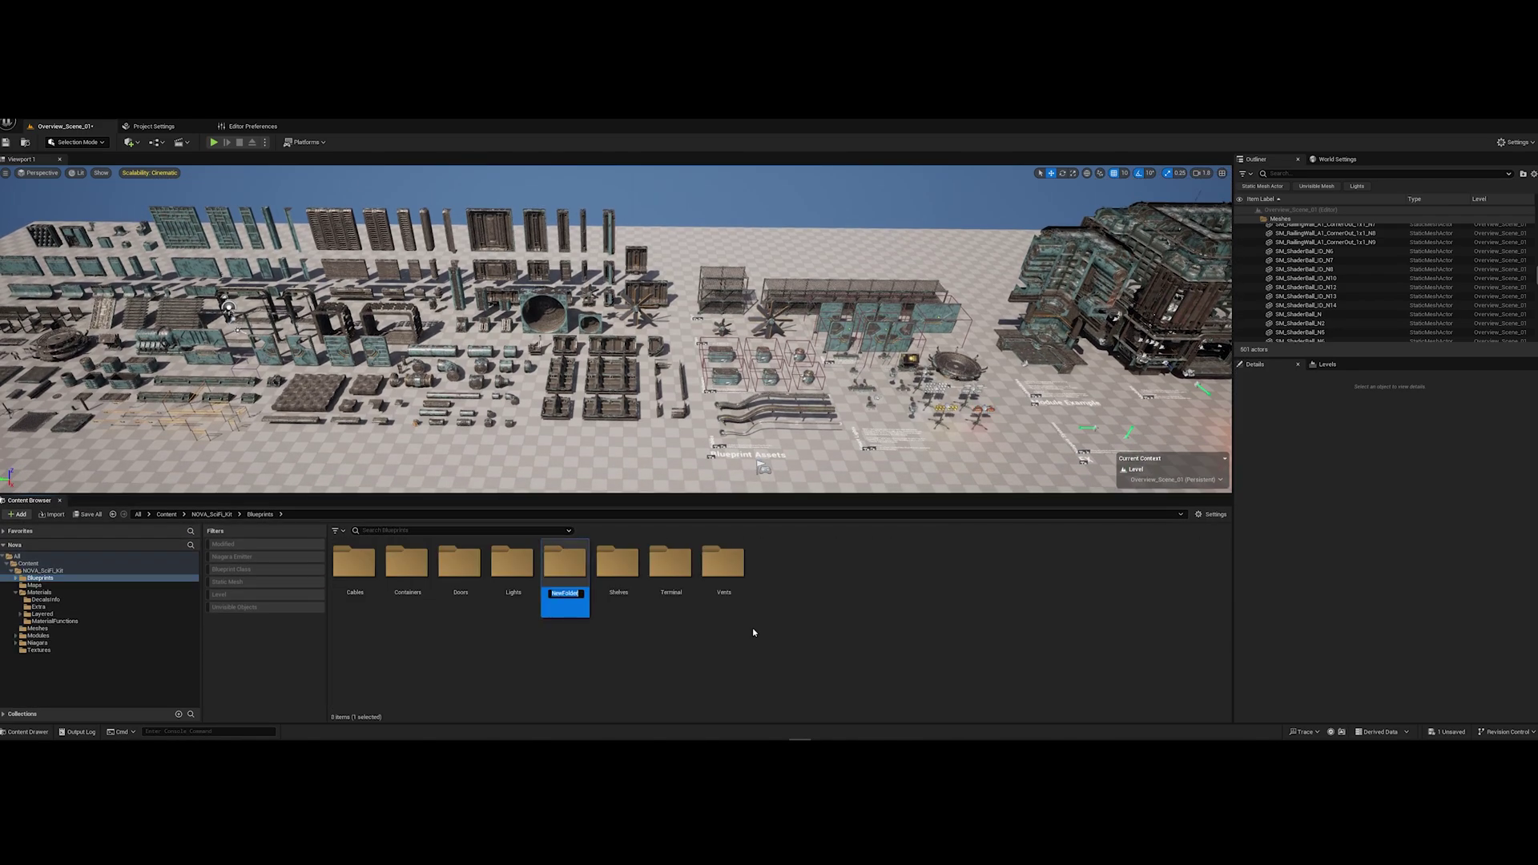
type("TrainAssets")
key("Return")
left_click(752, 629)
double_click(670, 564)
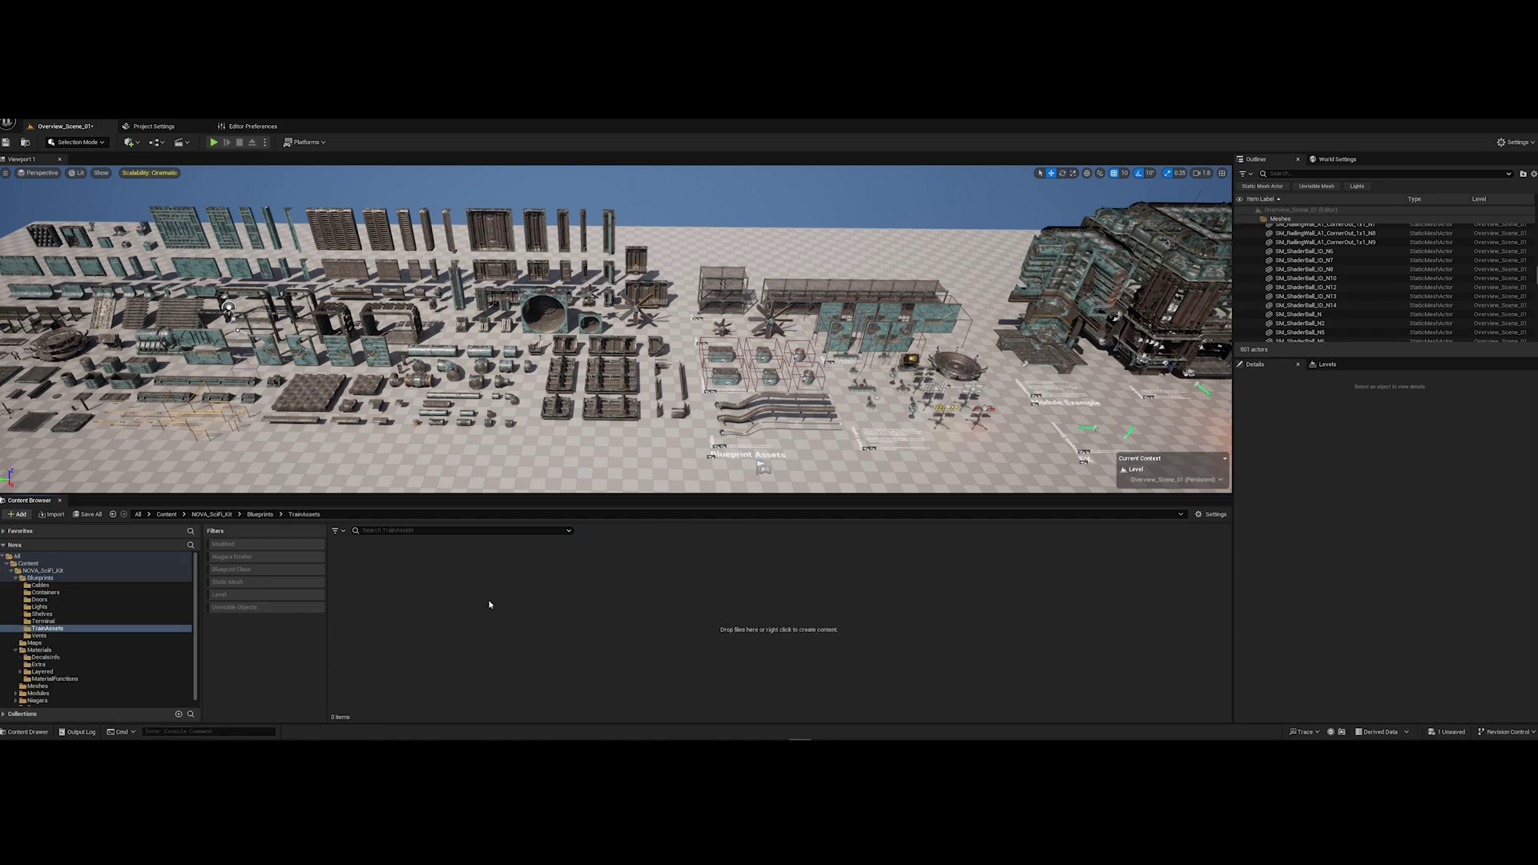
Create a new empty level named TrainTutorial in TrainAssets
right_click(489, 605)
left_click(593, 347)
type("TrainTutorial")
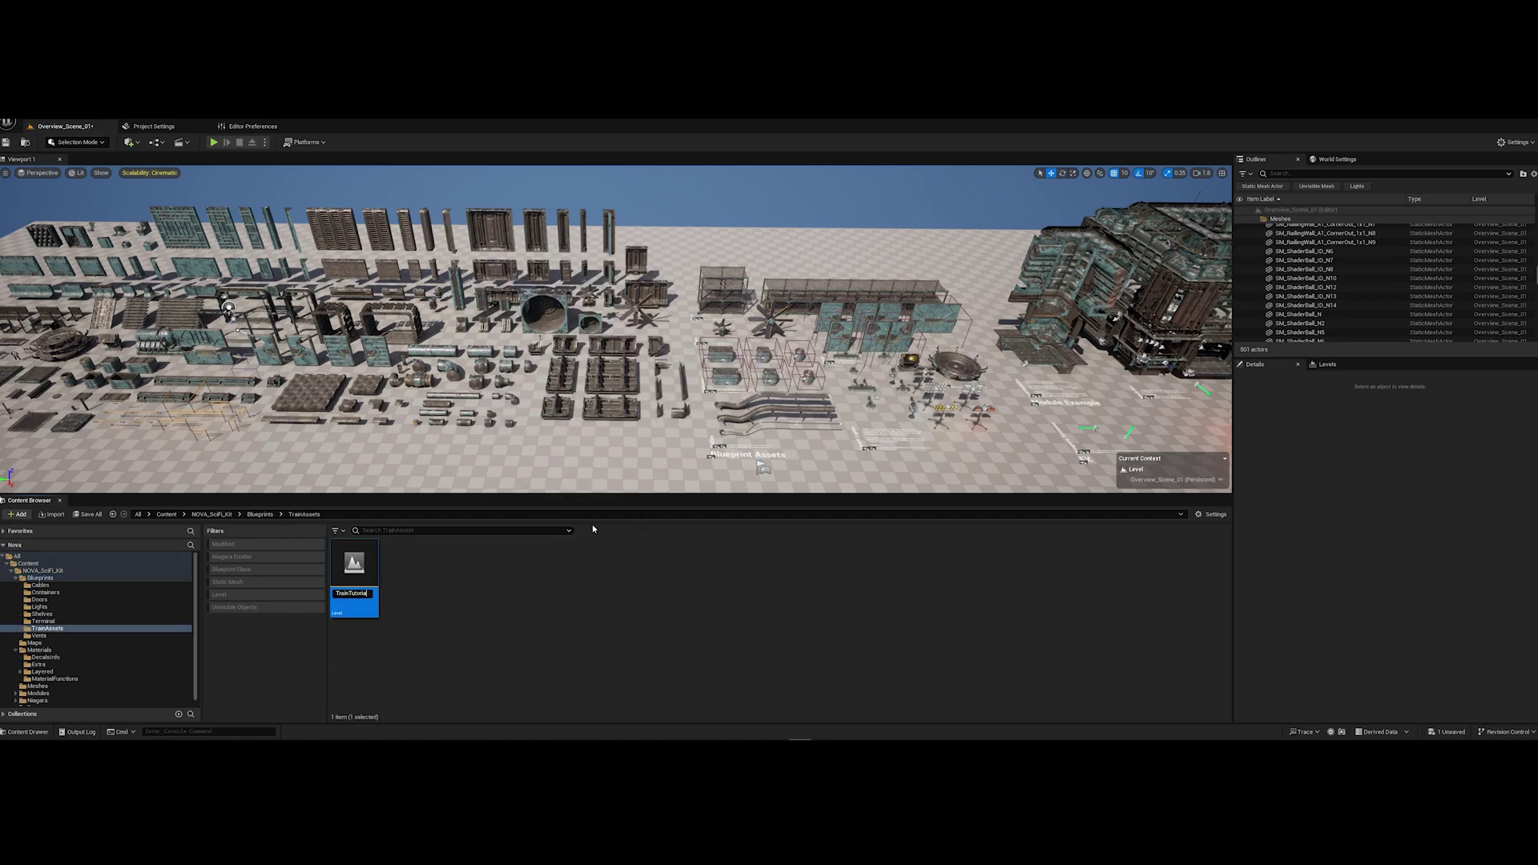
key("Return")
left_click(573, 561)
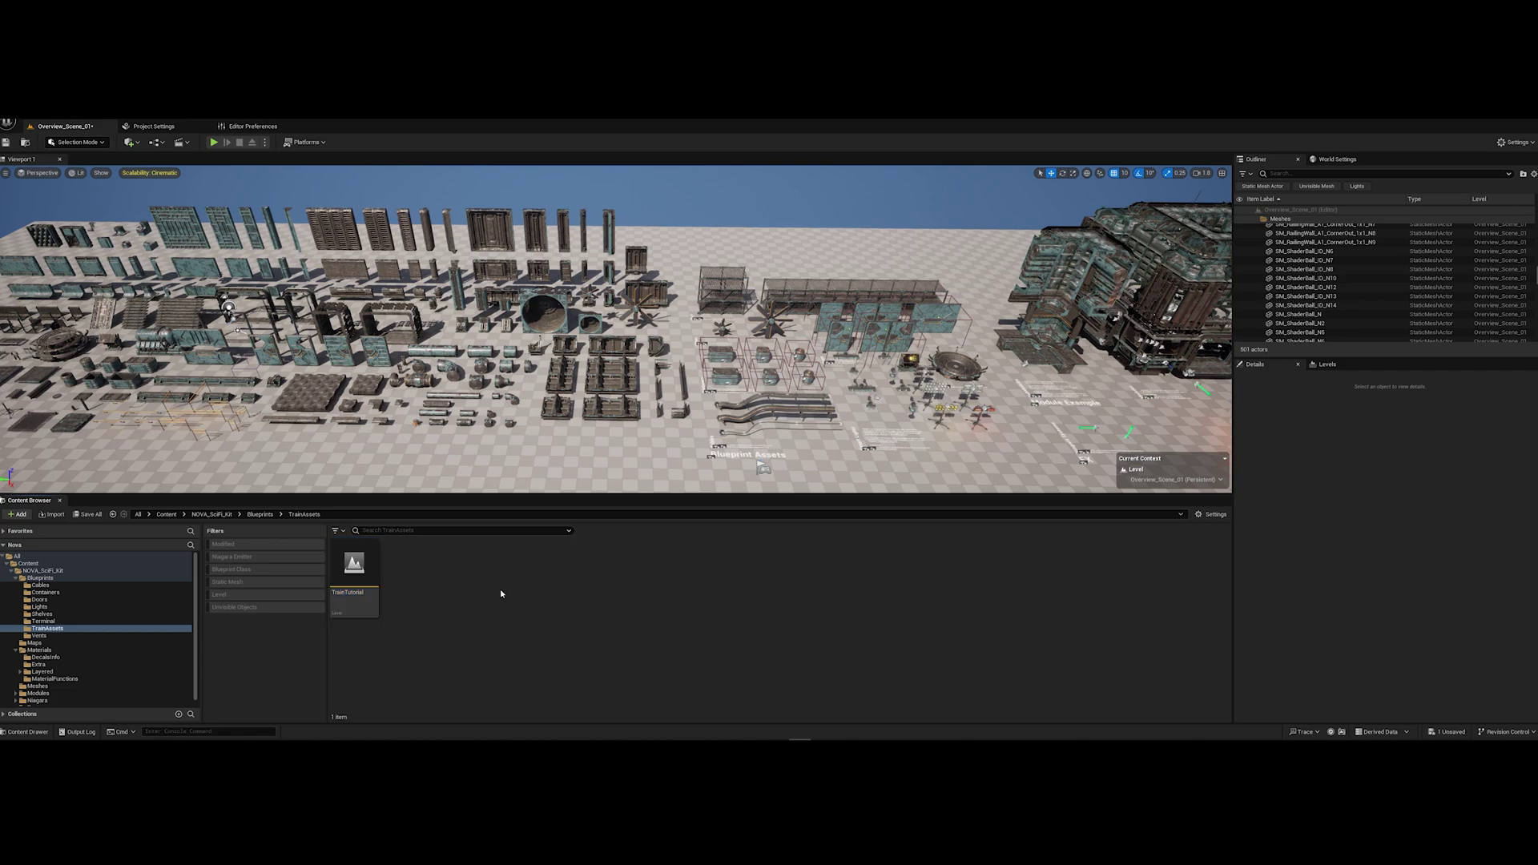
Add a Meshes folder inside TrainAssets
right_click(463, 577)
left_click(501, 228)
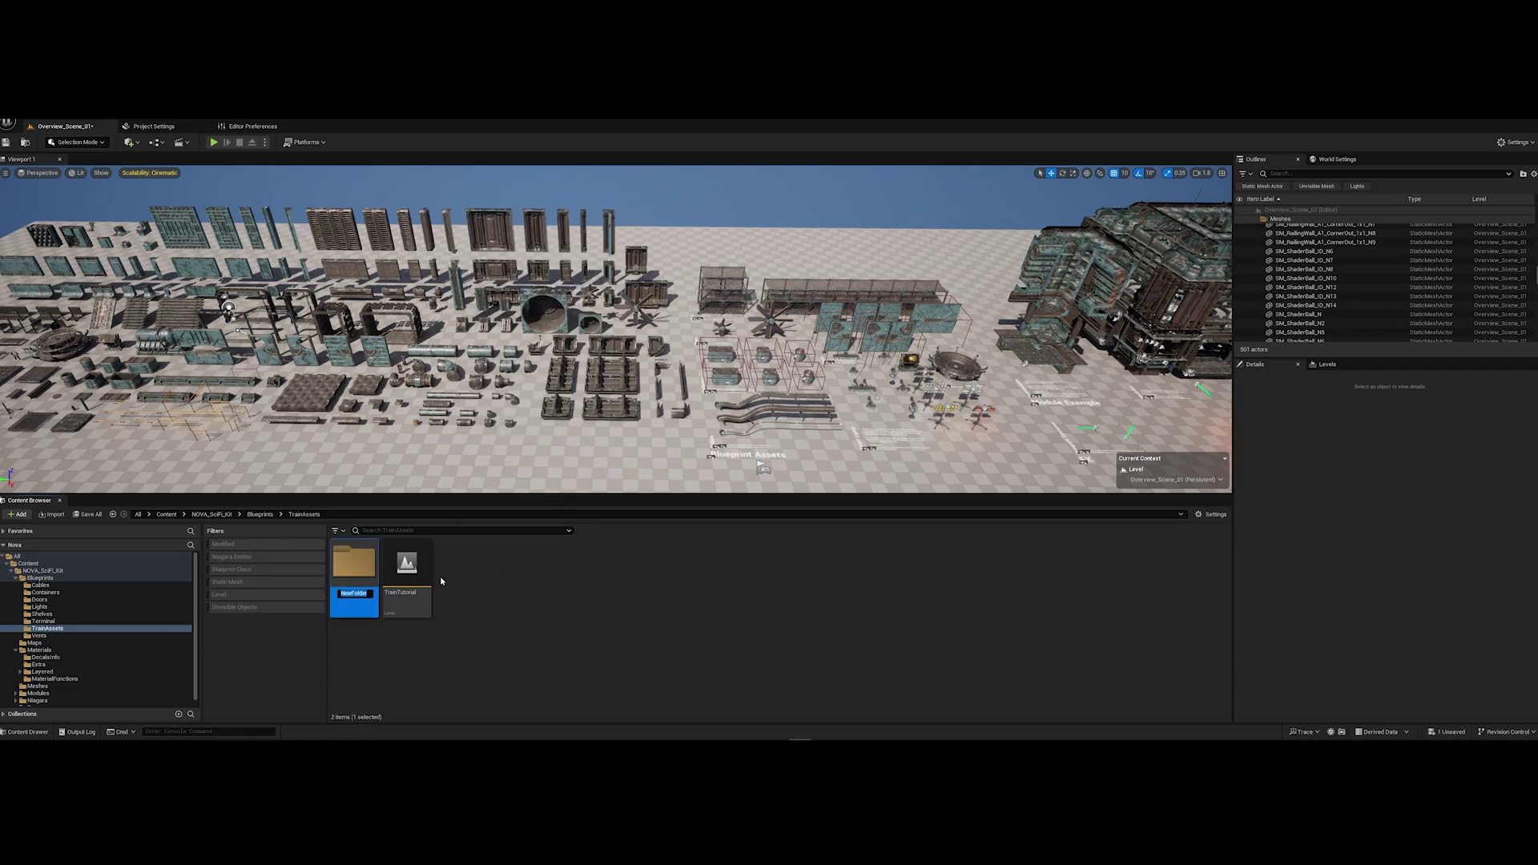
type("Meshes")
key("Return")
In TrainTutorial, create a sky light, directional light, sky atmosphere and height fog via Env. Light Mixer
double_click(407, 573)
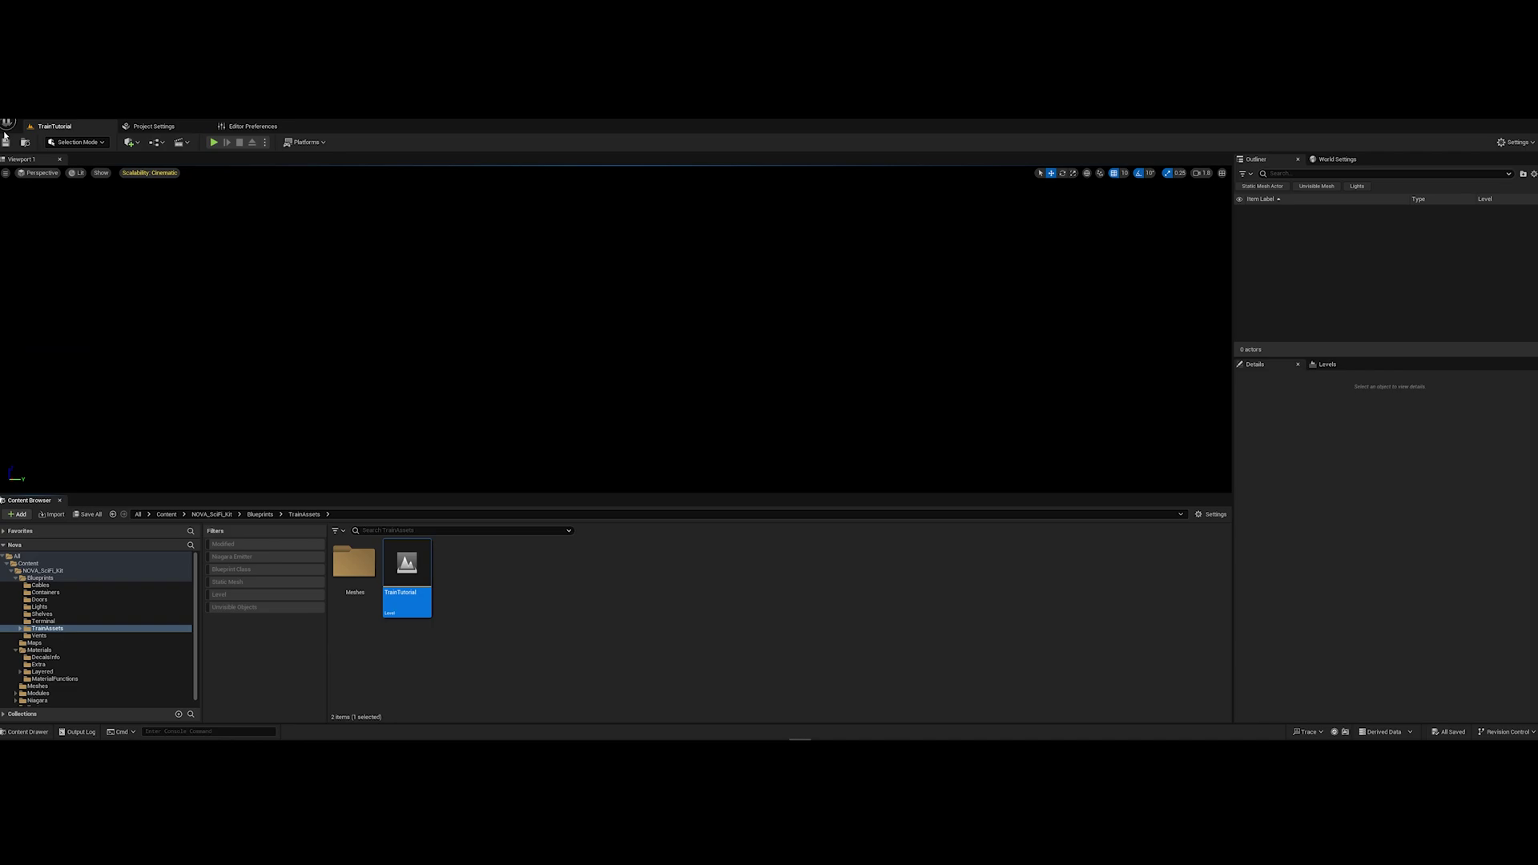
left_click(87, 143)
left_click(95, 143)
left_click(78, 119)
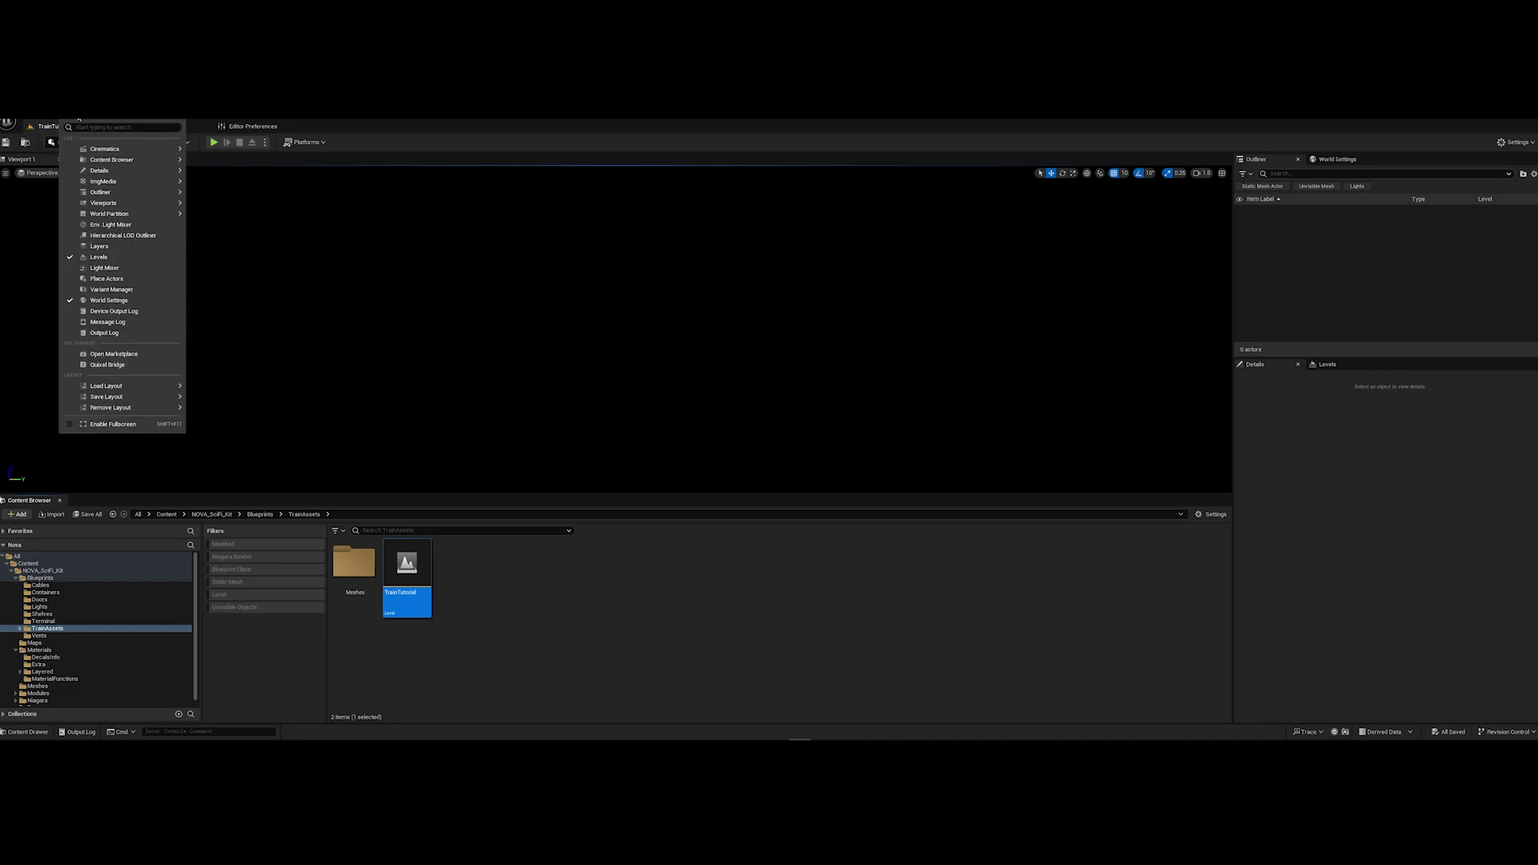
left_click(111, 225)
left_click(461, 283)
left_click(529, 282)
left_click(614, 283)
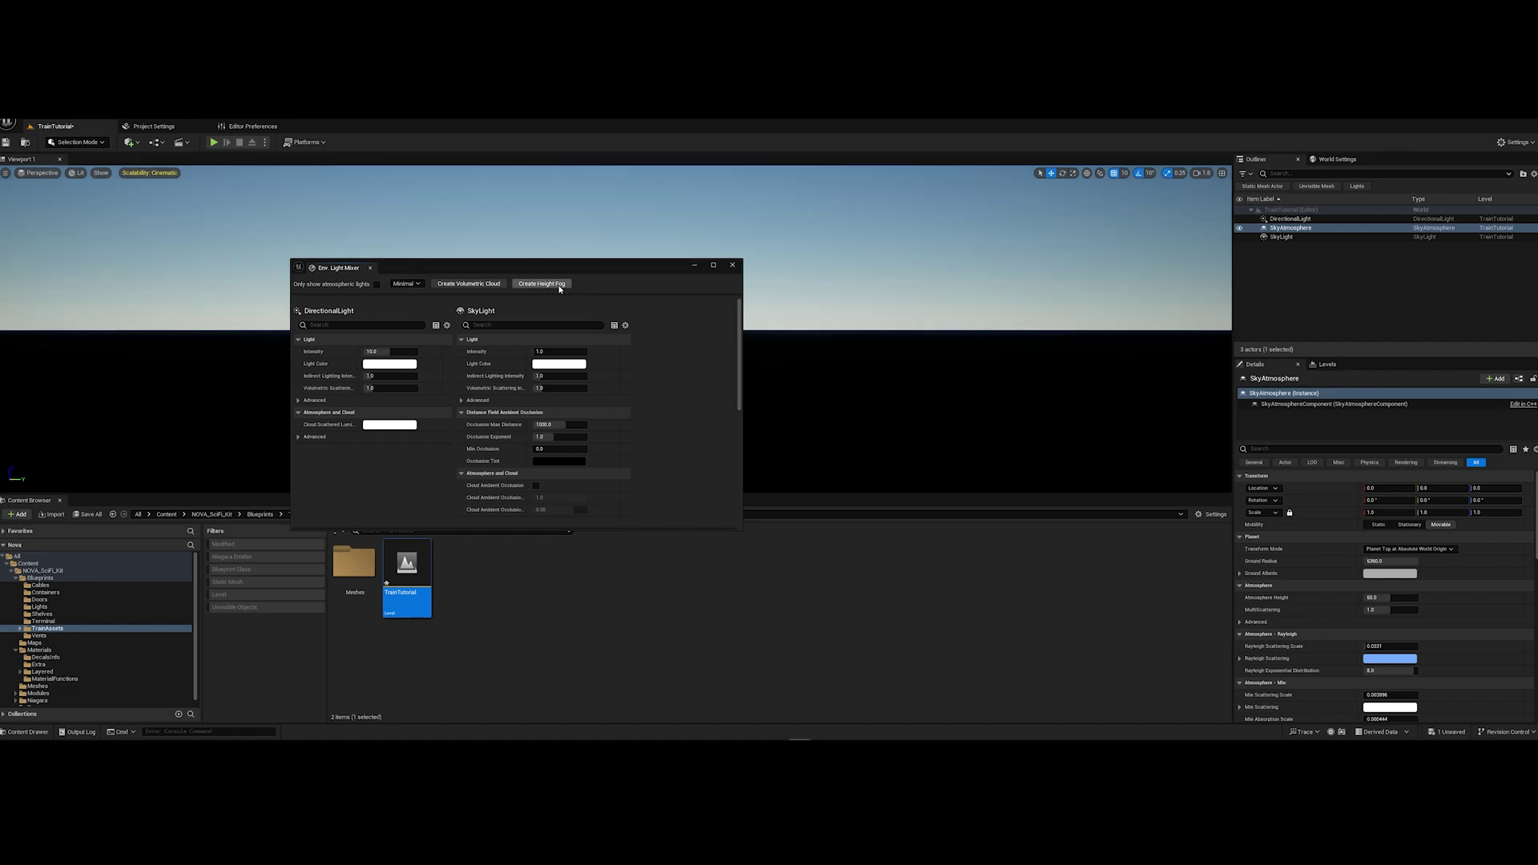
left_click(541, 283)
Search the fog's properties for 'Vol' and save the level
left_click(1370, 449)
type("Vol")
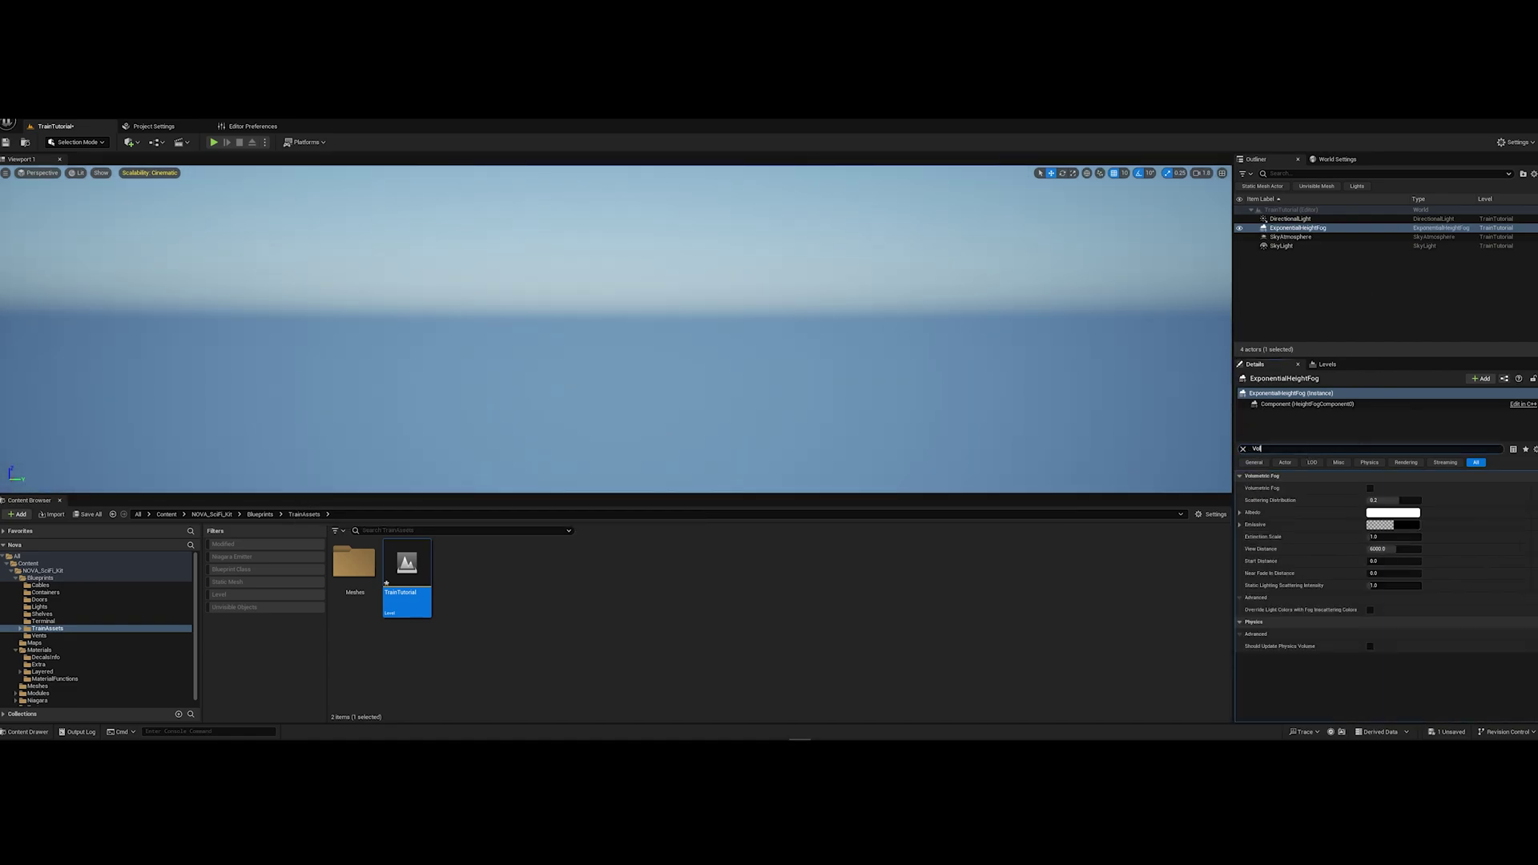
key("ctrl+s")
Drag the three exported FBX files into the empty Meshes folder
double_click(353, 563)
key("alt+Tab")
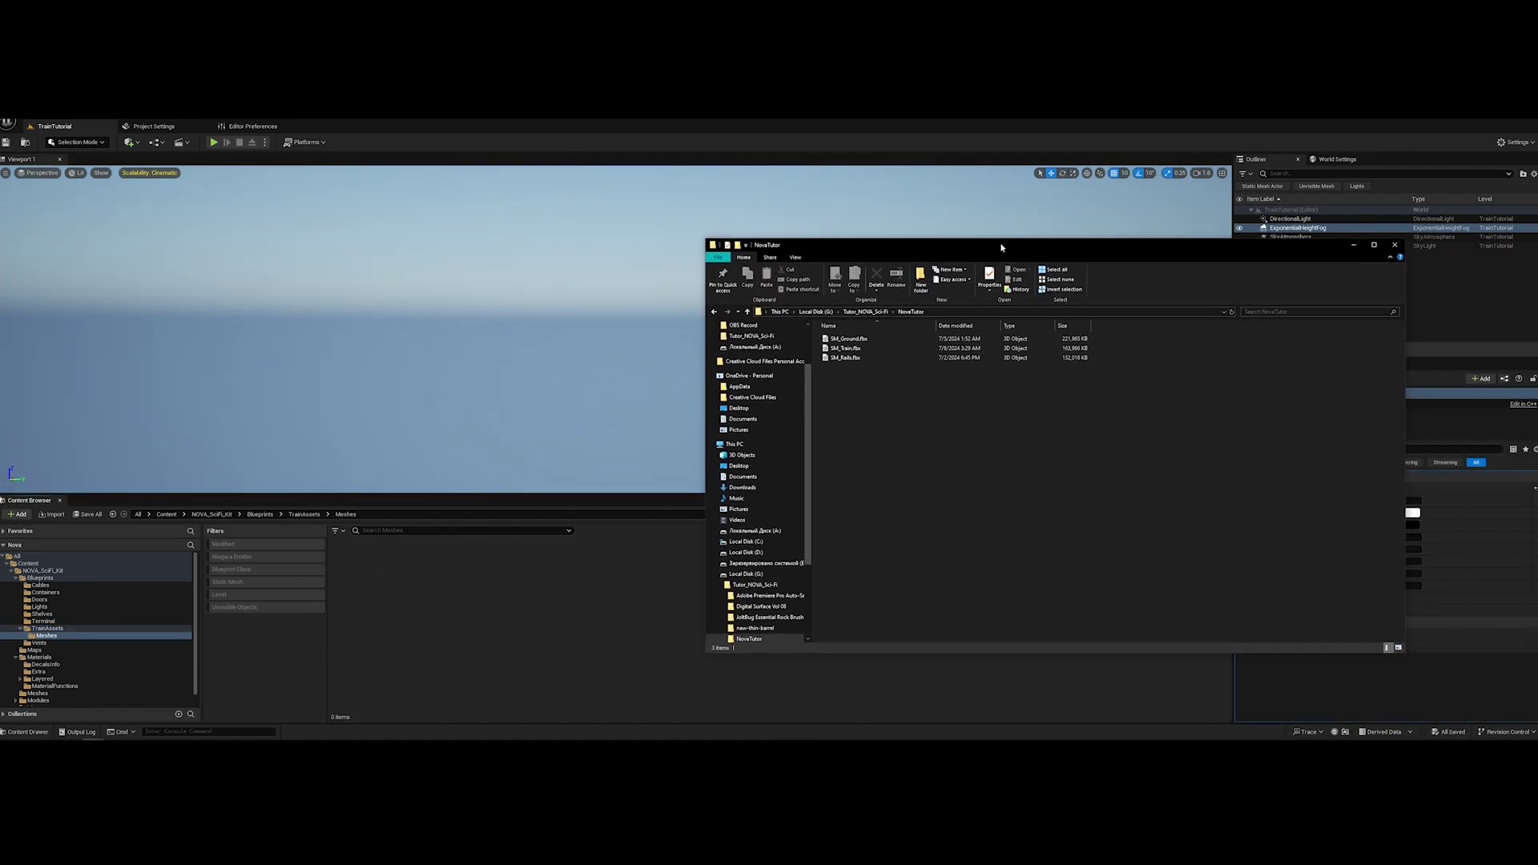
left_click_drag(1001, 247, 1003, 246)
left_click_drag(881, 391, 469, 624)
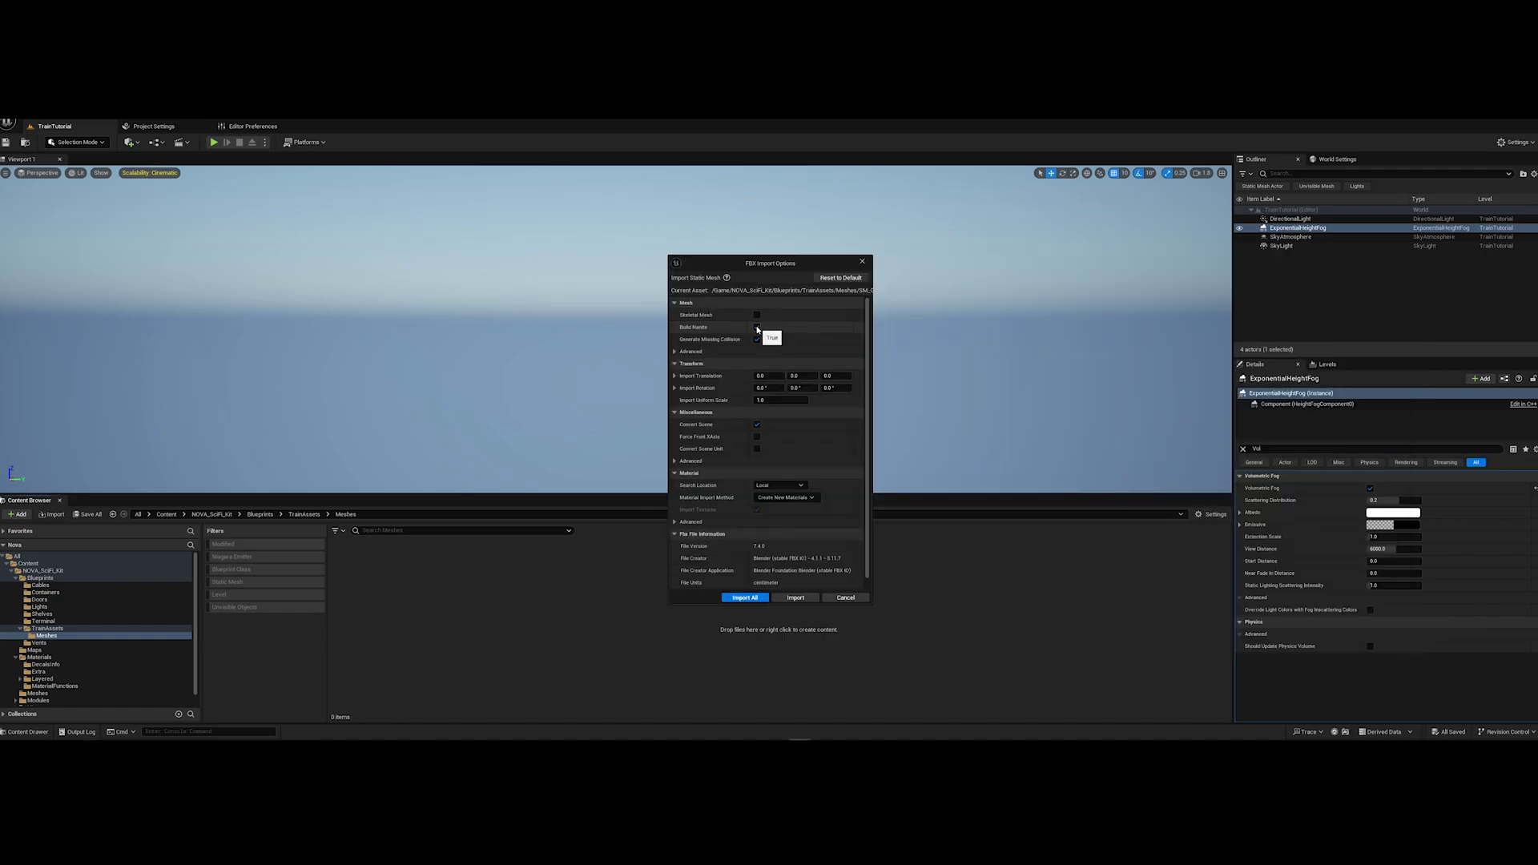
Import all three with Vertex Color Import set to Replace and Do Not Create Material
left_click(691, 351)
left_click(779, 376)
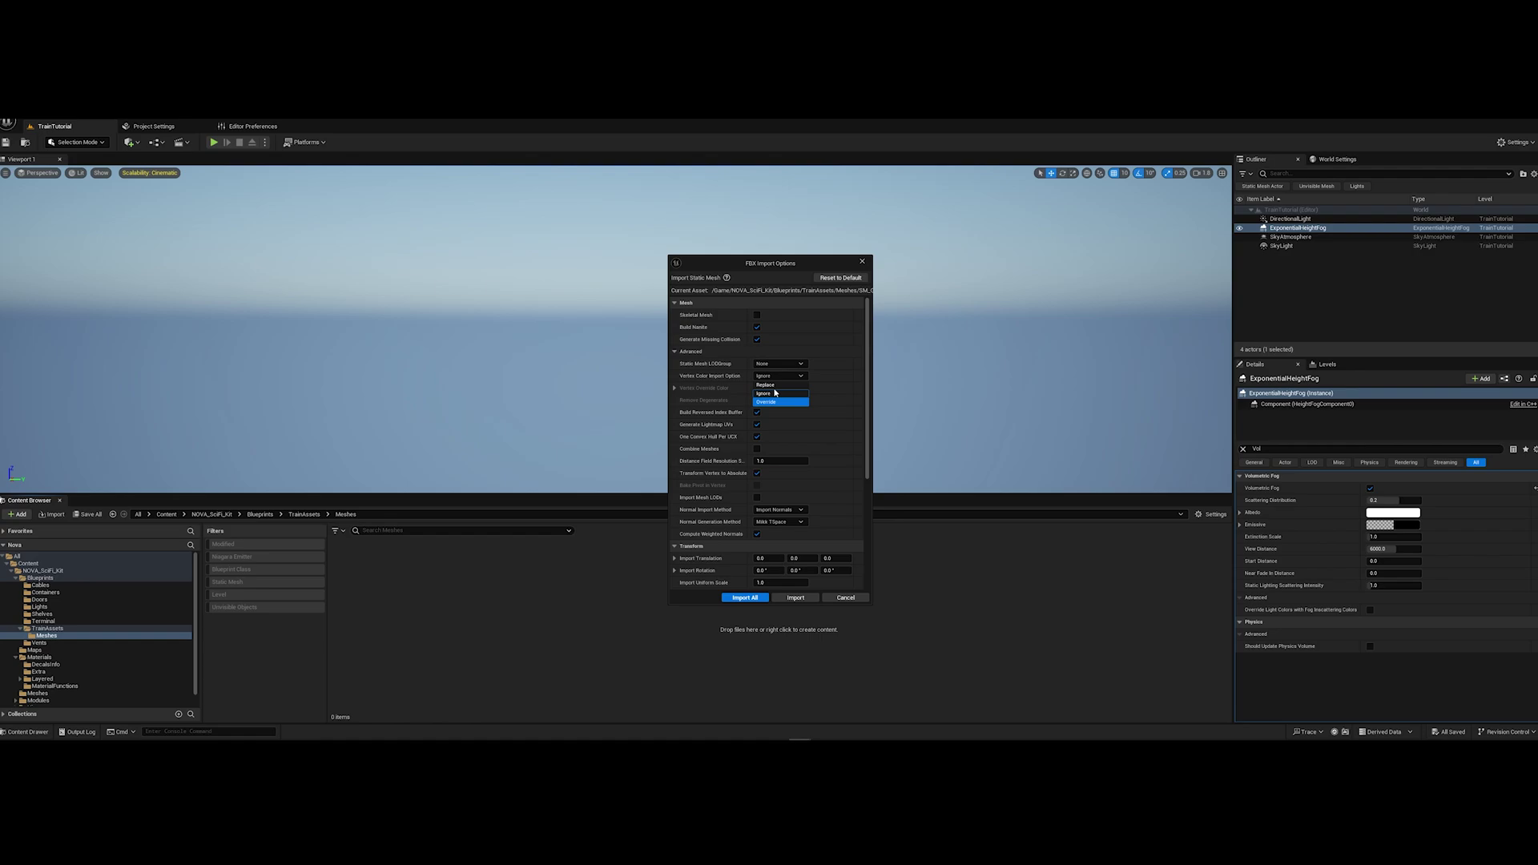
left_click(766, 384)
left_click(675, 351)
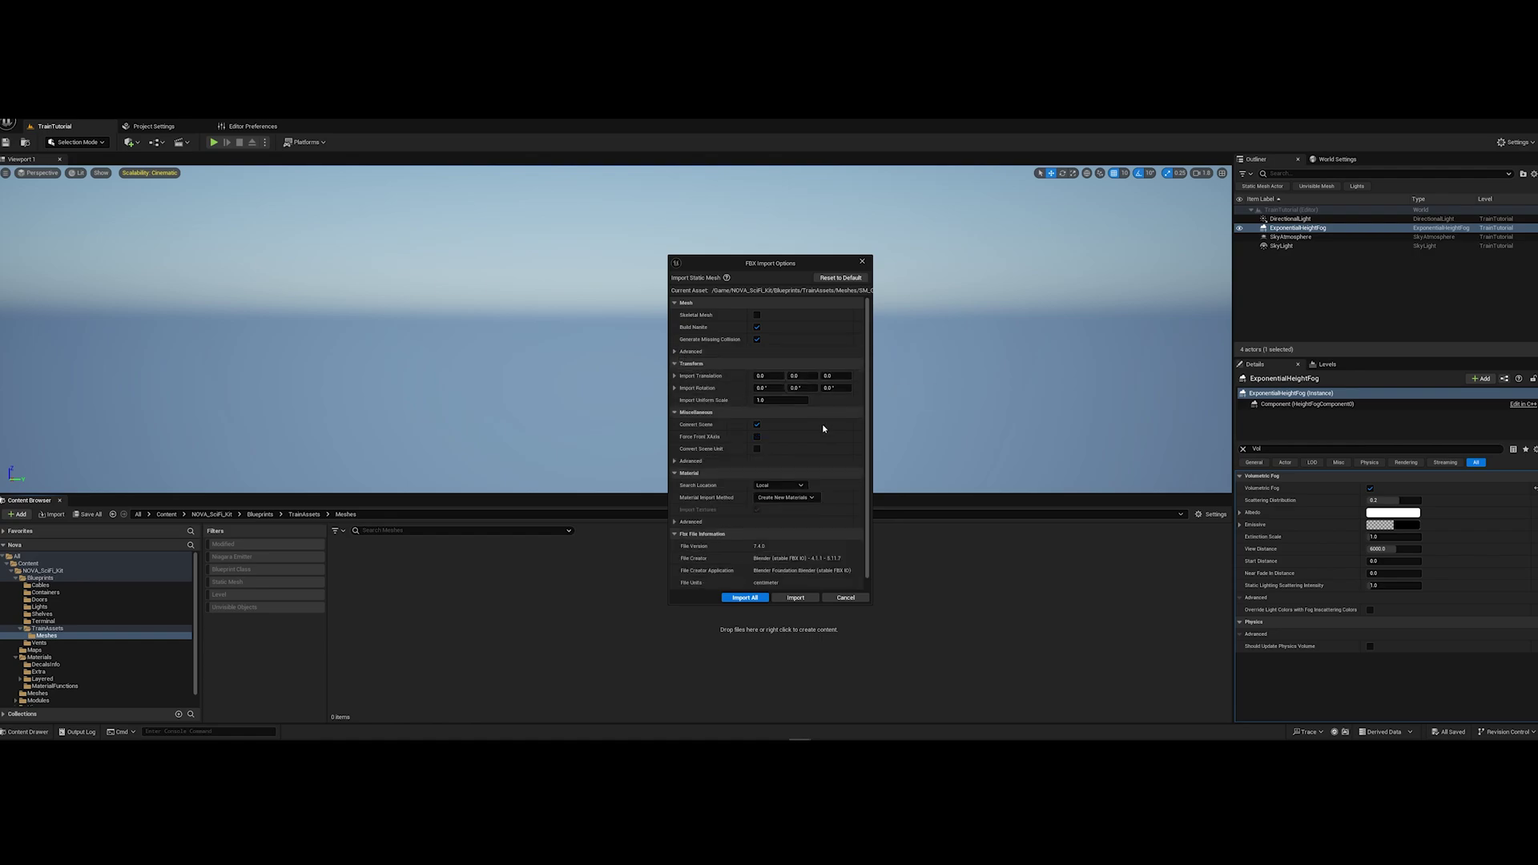
left_click(786, 498)
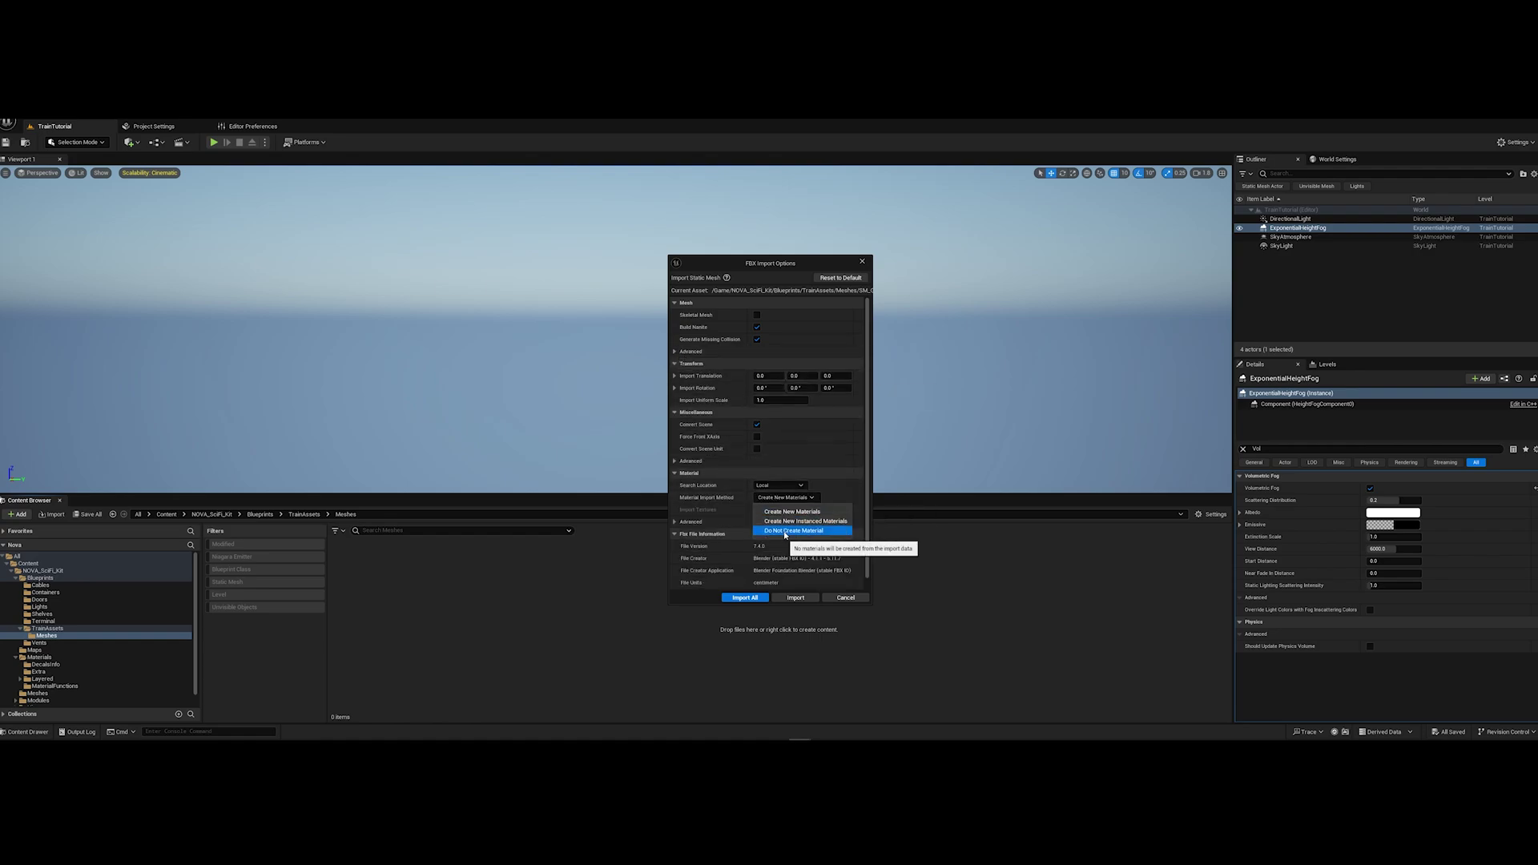
left_click(791, 531)
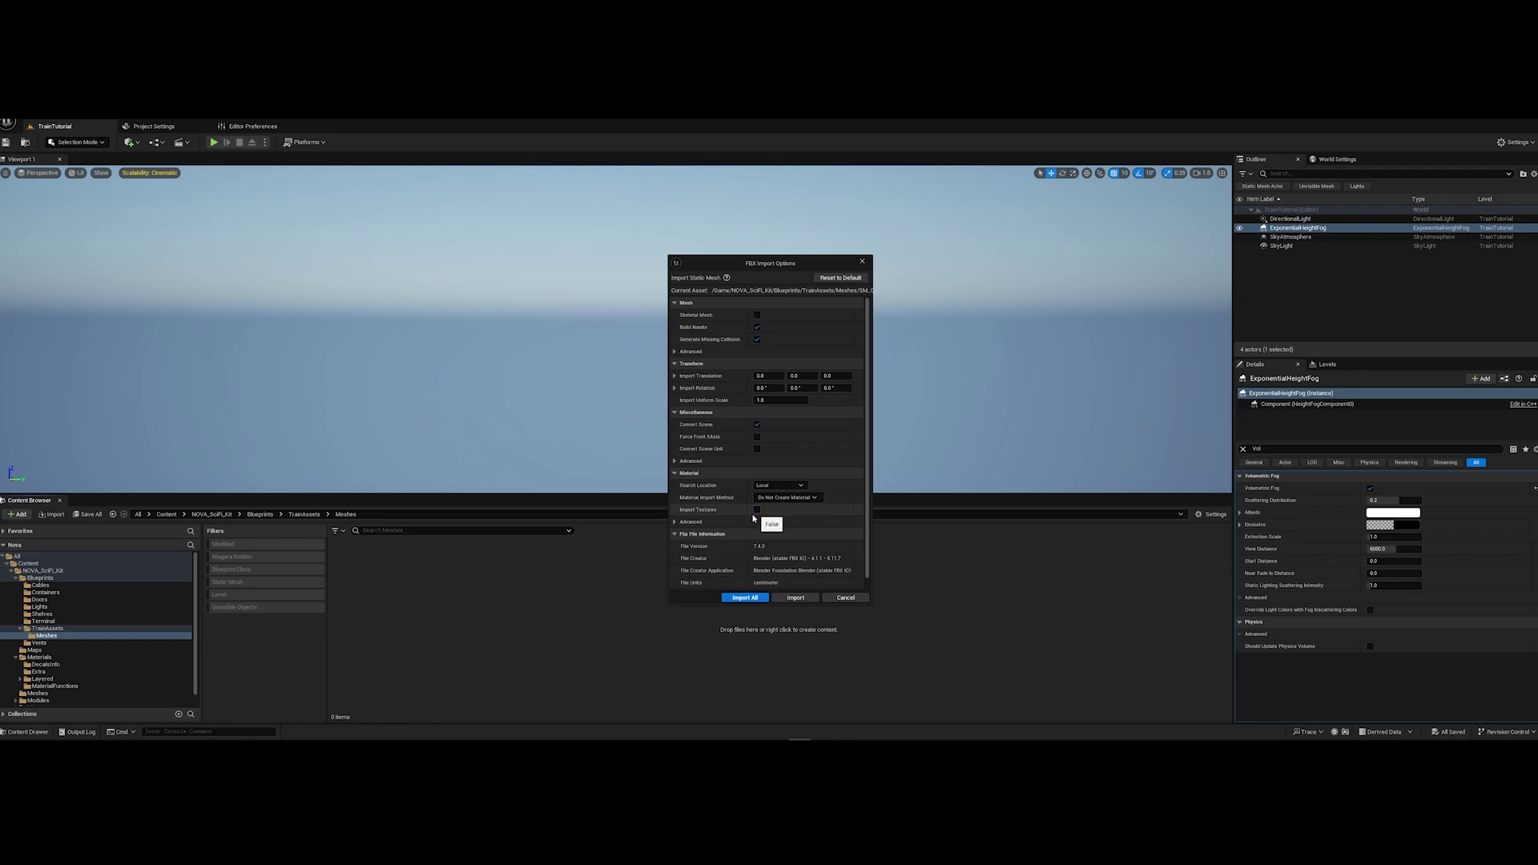
left_click(744, 598)
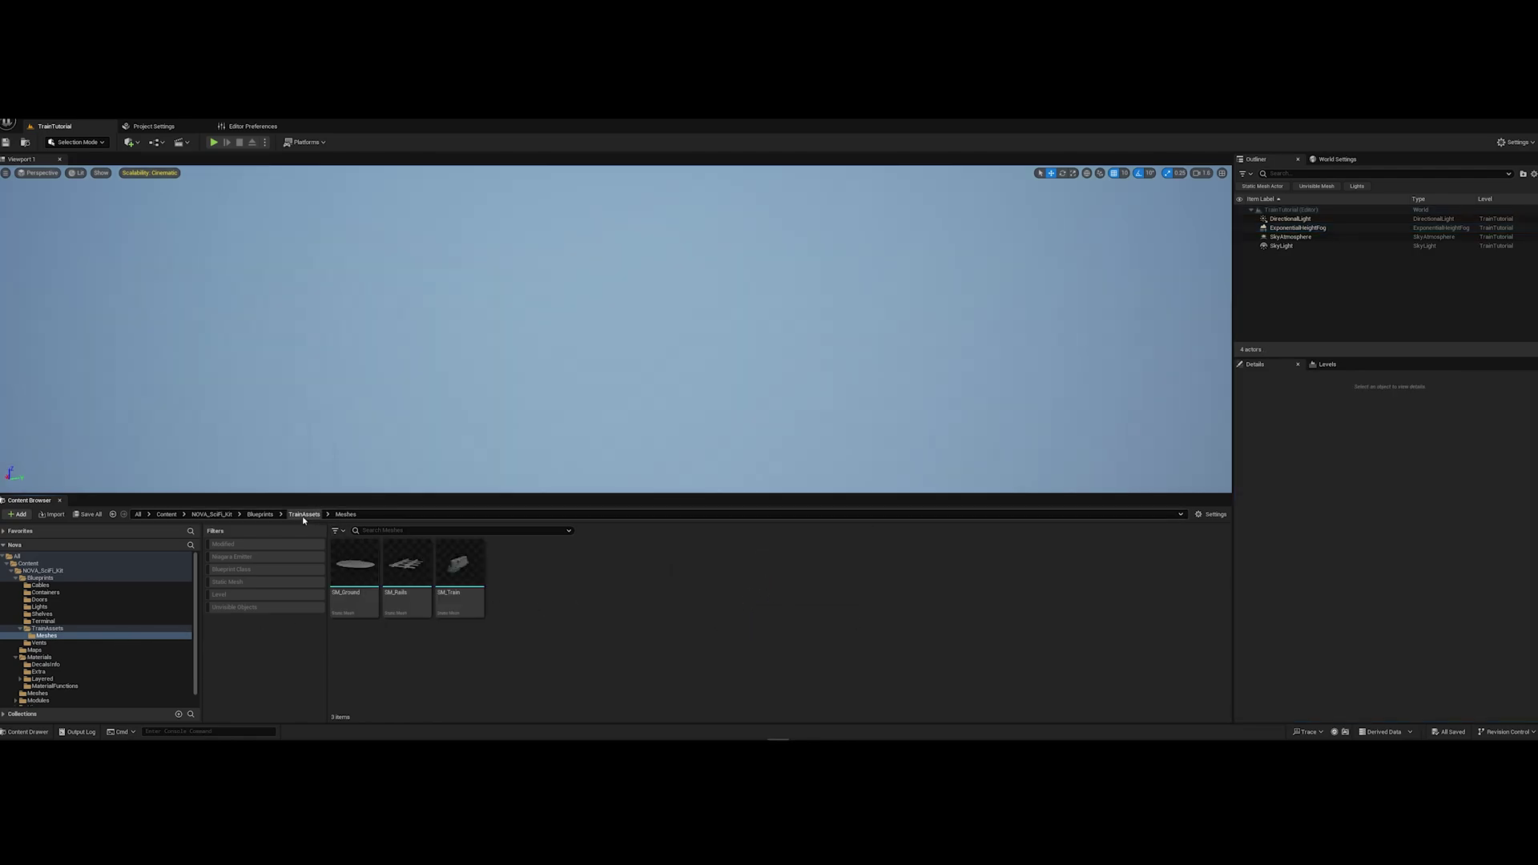
Create a Materials folder inside TrainAssets
left_click(304, 514)
key("ctrl+shift+n")
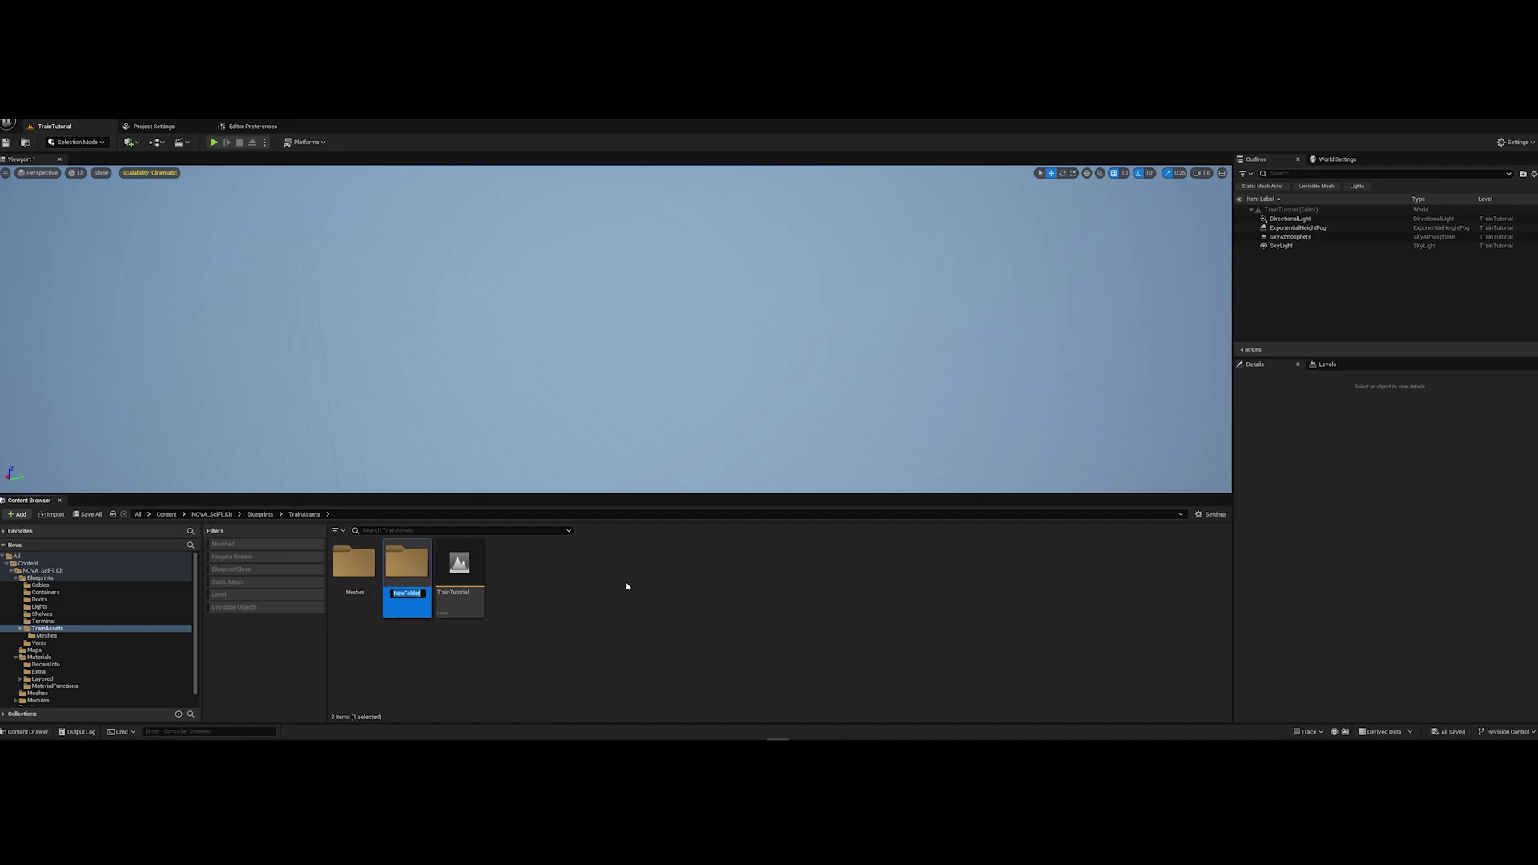
type("Materials")
key("Return")
Copy MI_NOVA from Layered into the new Materials folder as MI_Train_Nova
left_click(43, 686)
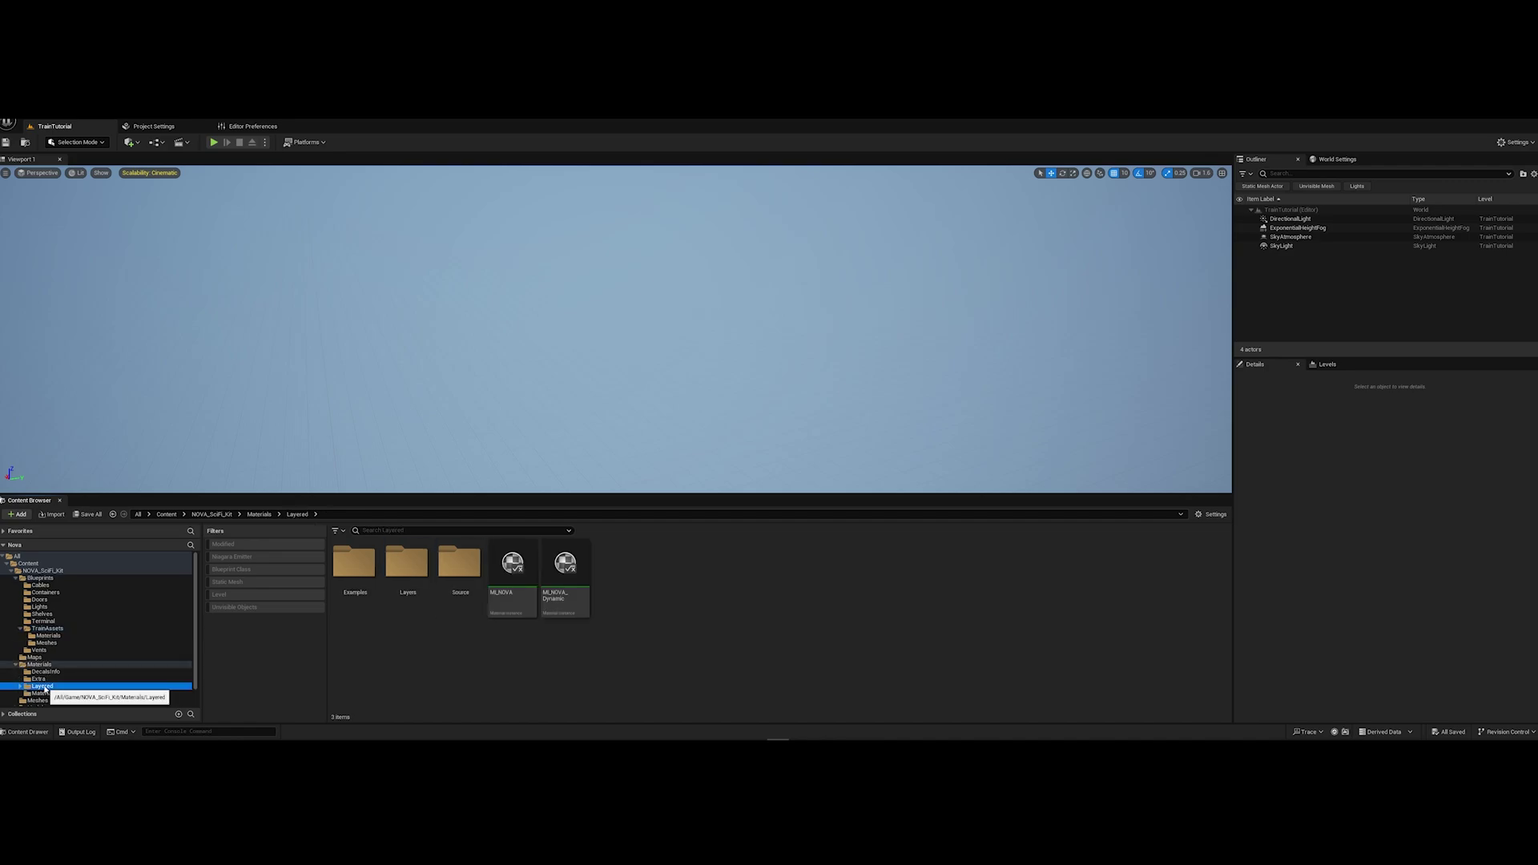
left_click(511, 556)
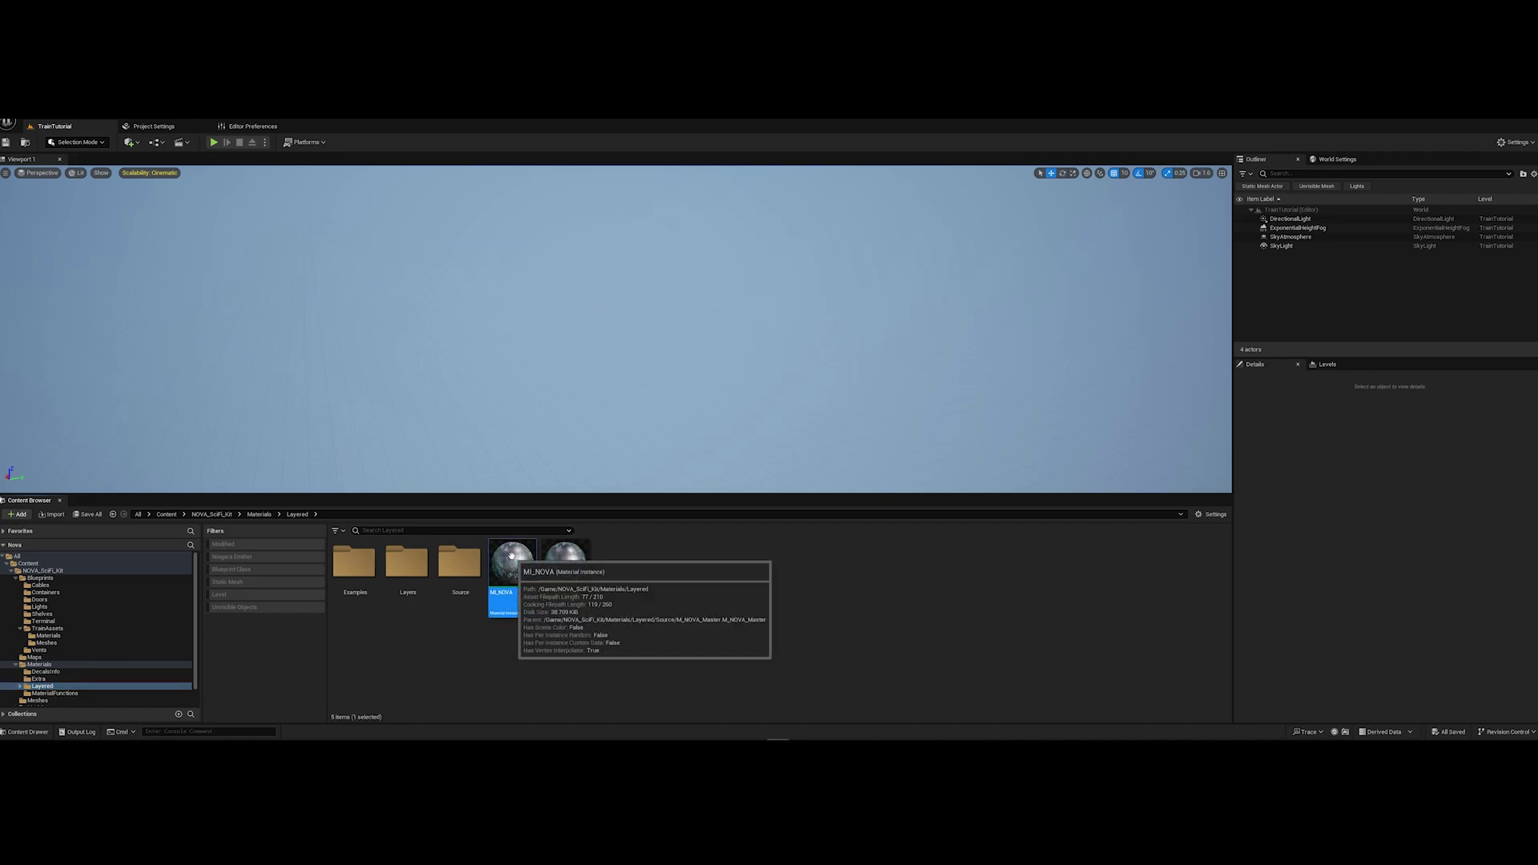
left_click(48, 635)
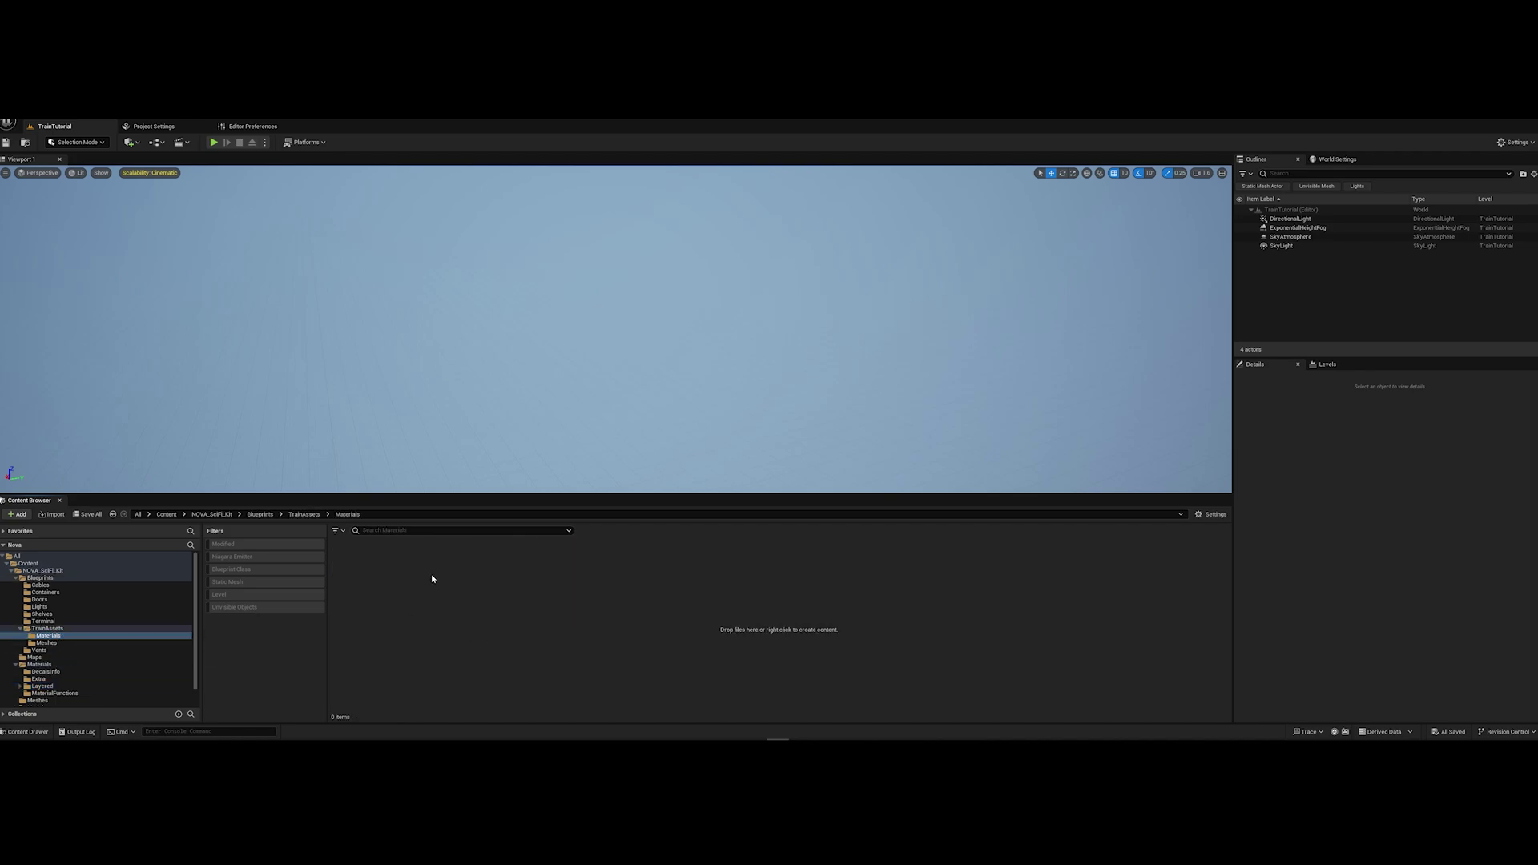
key("ctrl+v")
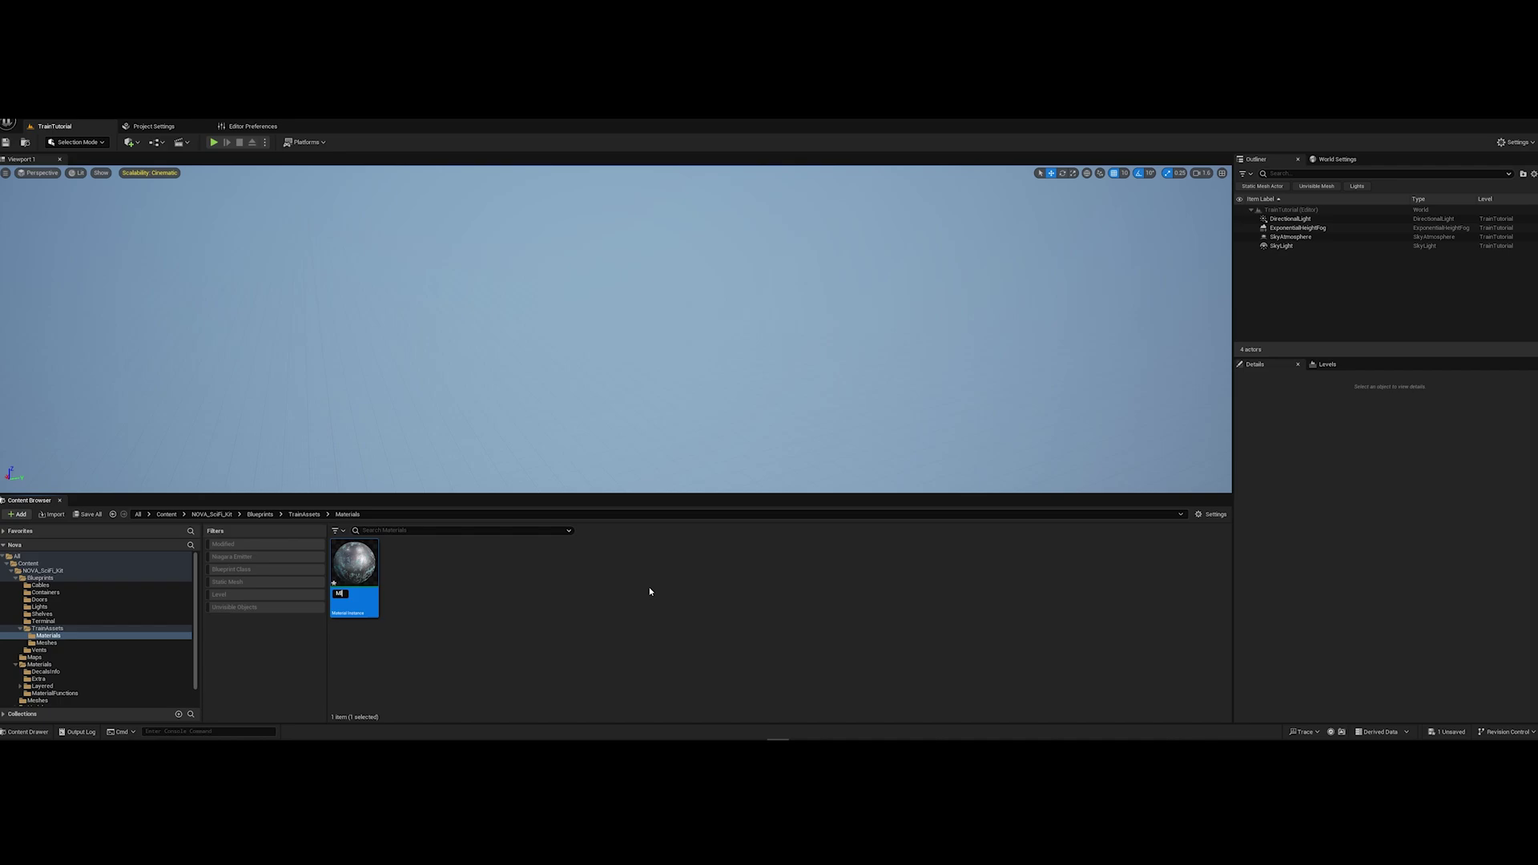
key("Return")
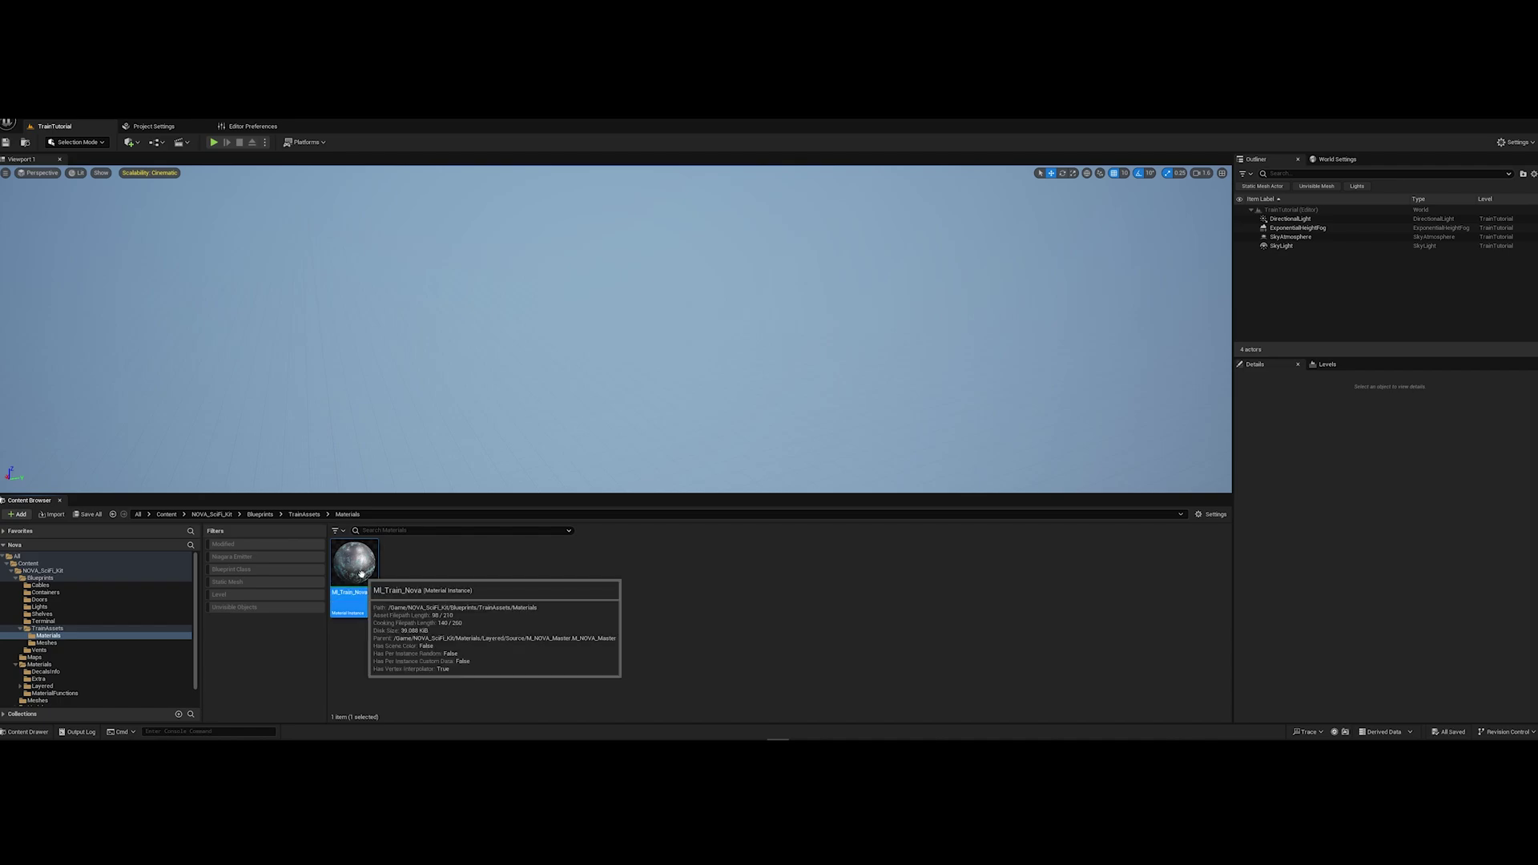
Duplicate it twice, rename the copies MI_Ground_Nova and MI_Rails_Nova, and save
key("ctrl+d")
key("ctrl+d")
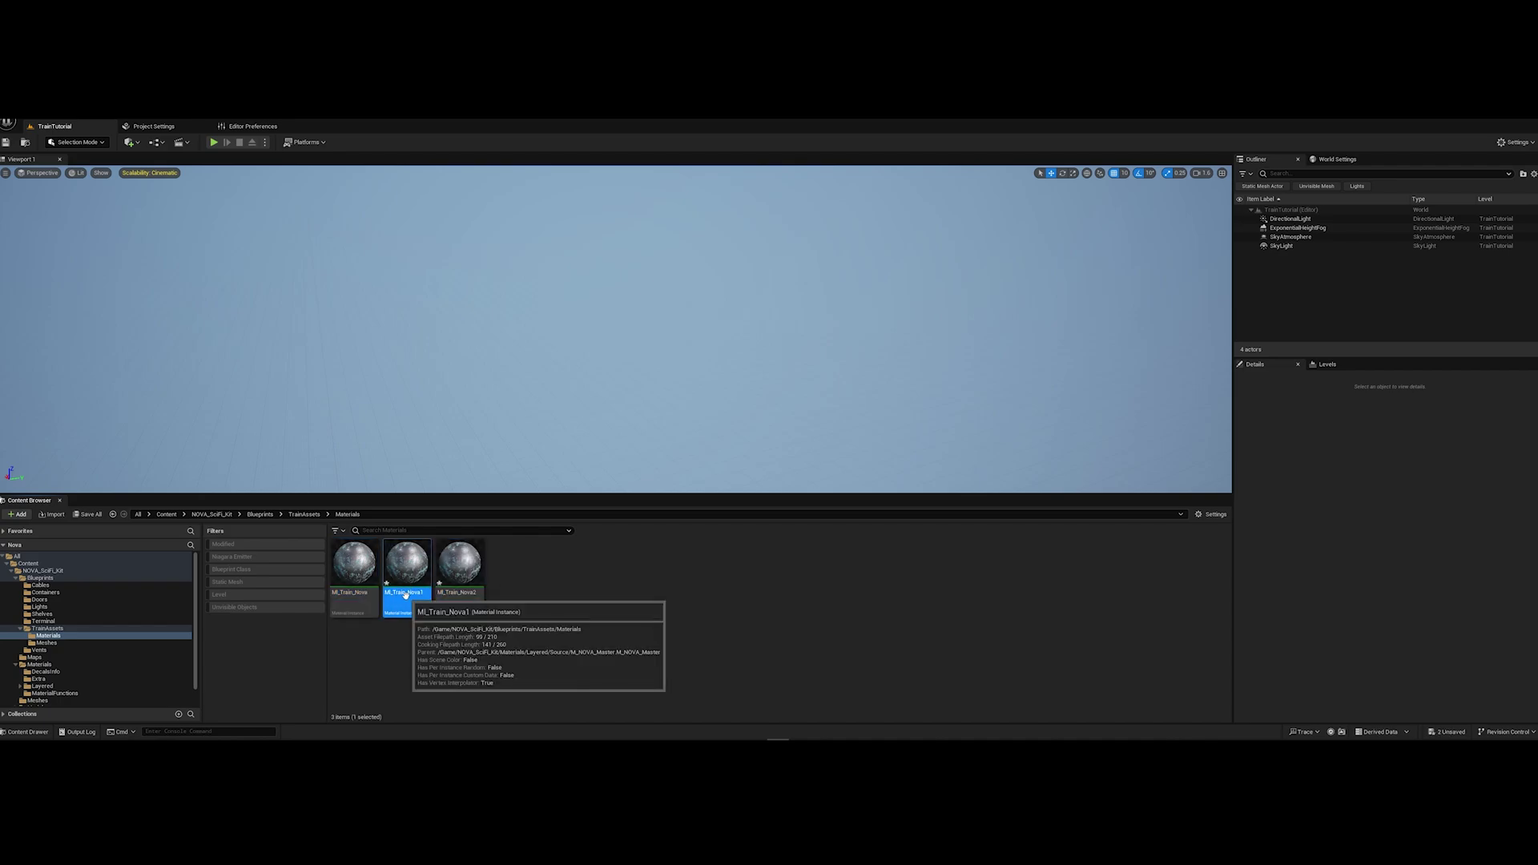
left_click(405, 594)
double_click(398, 592)
type("Ground")
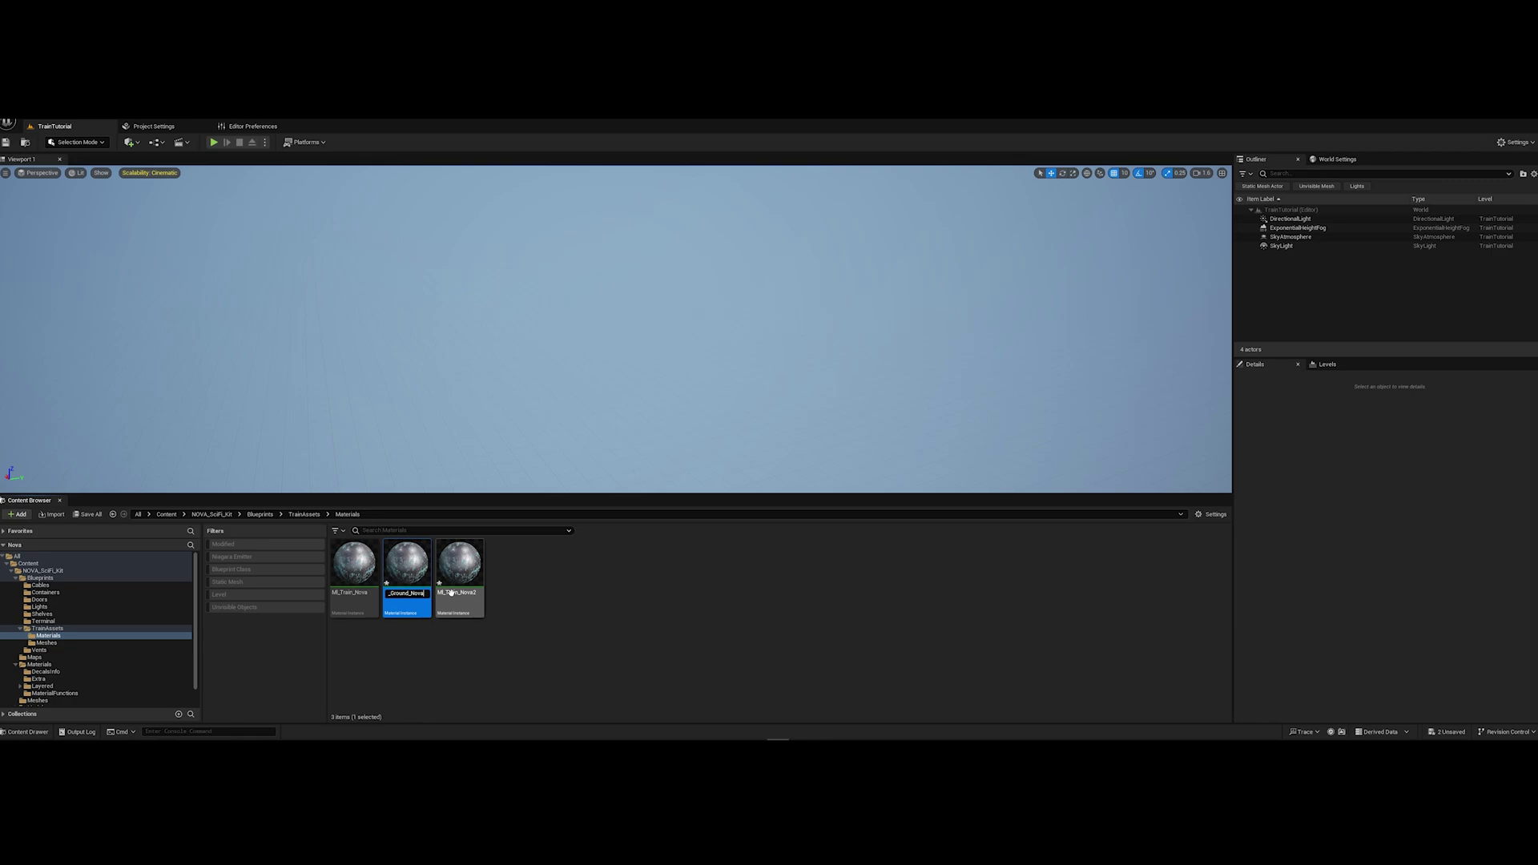
left_click(451, 593)
key("F2")
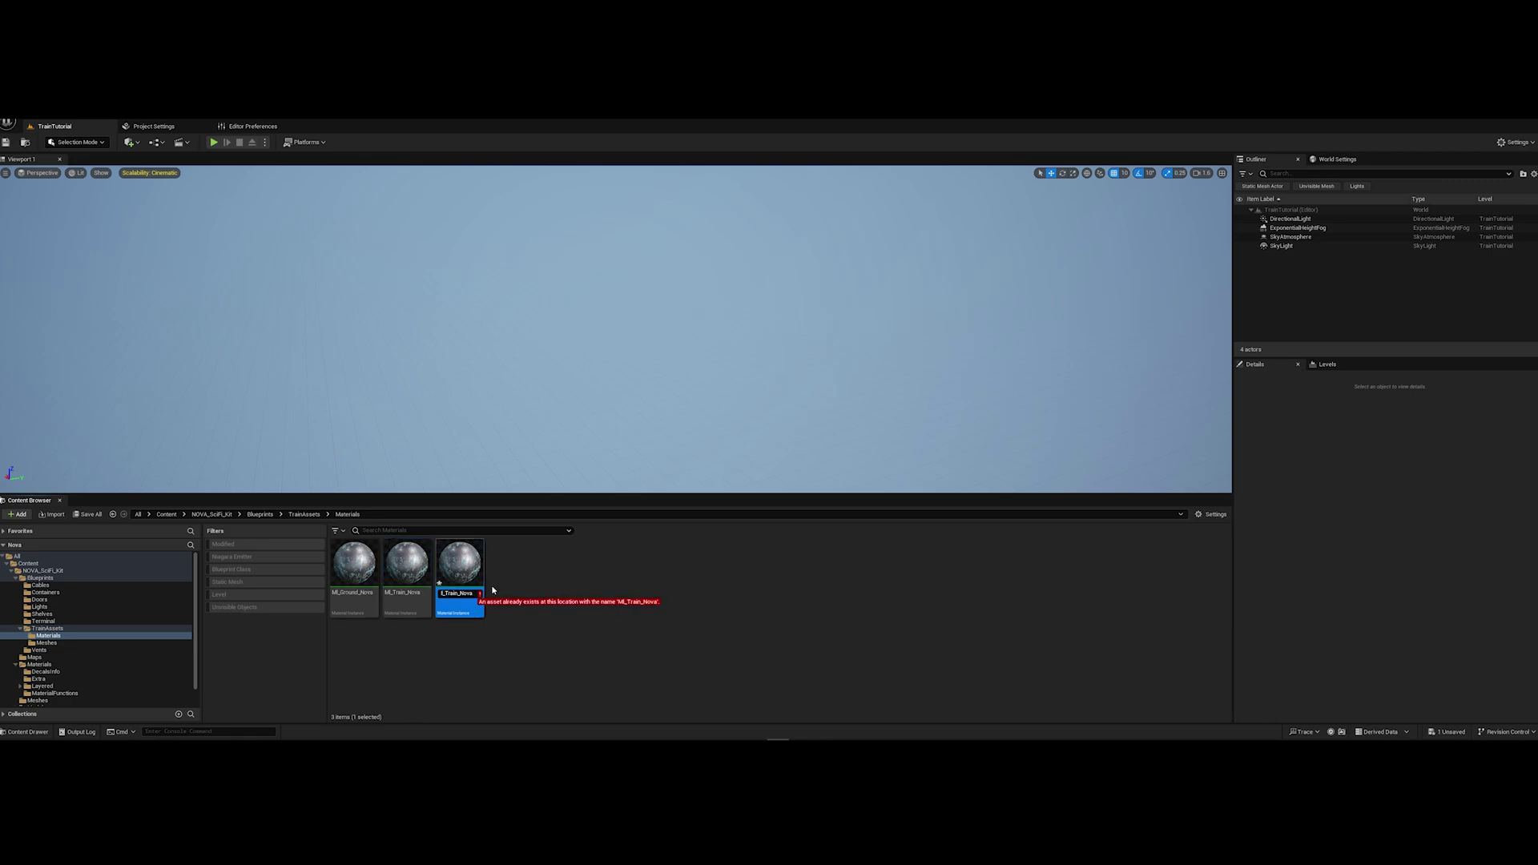
key("Return")
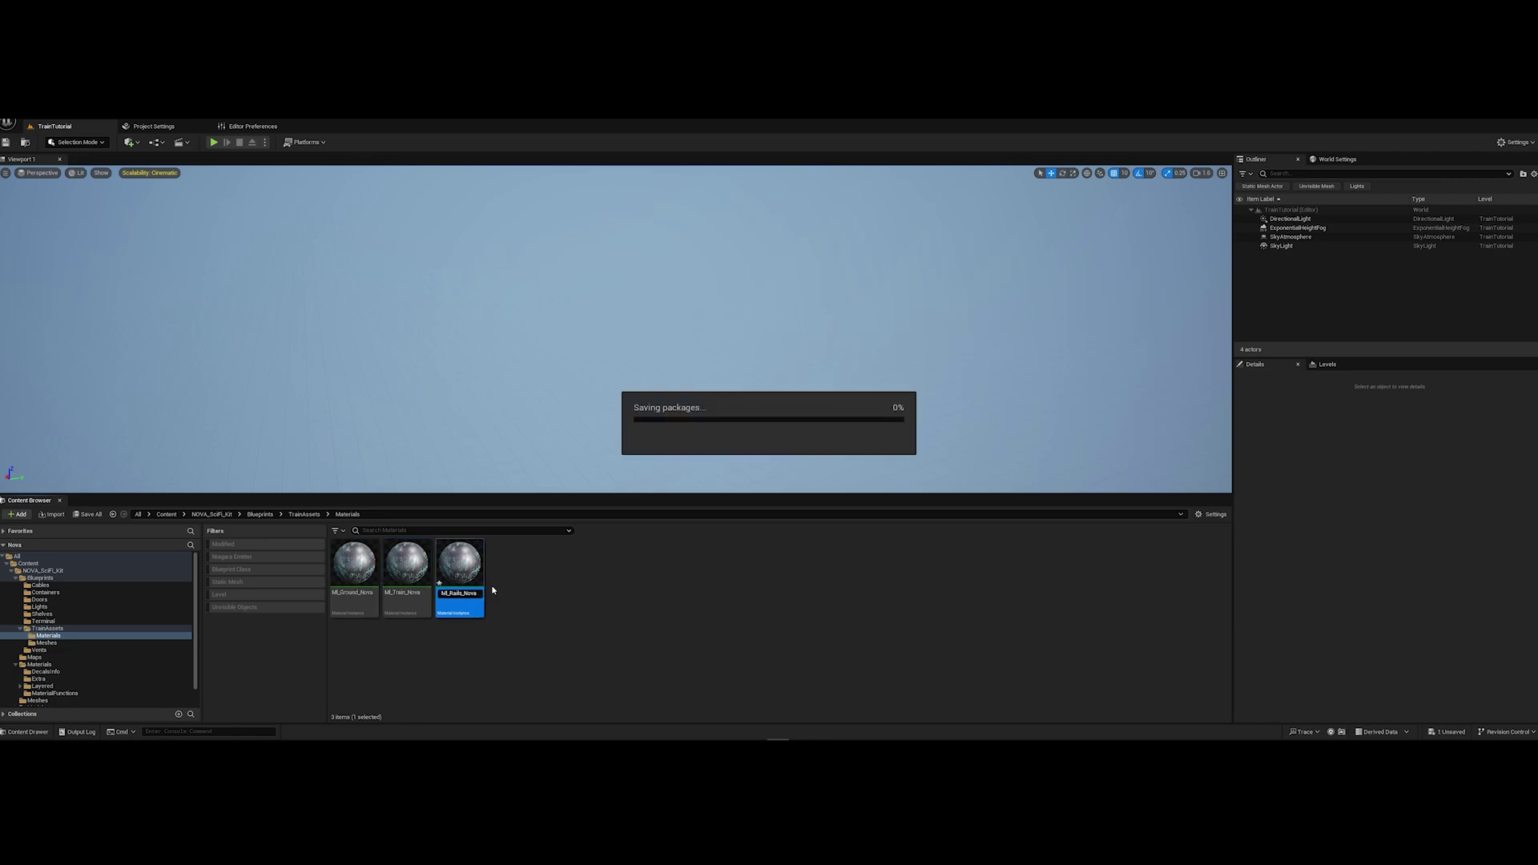
key("alt+Left")
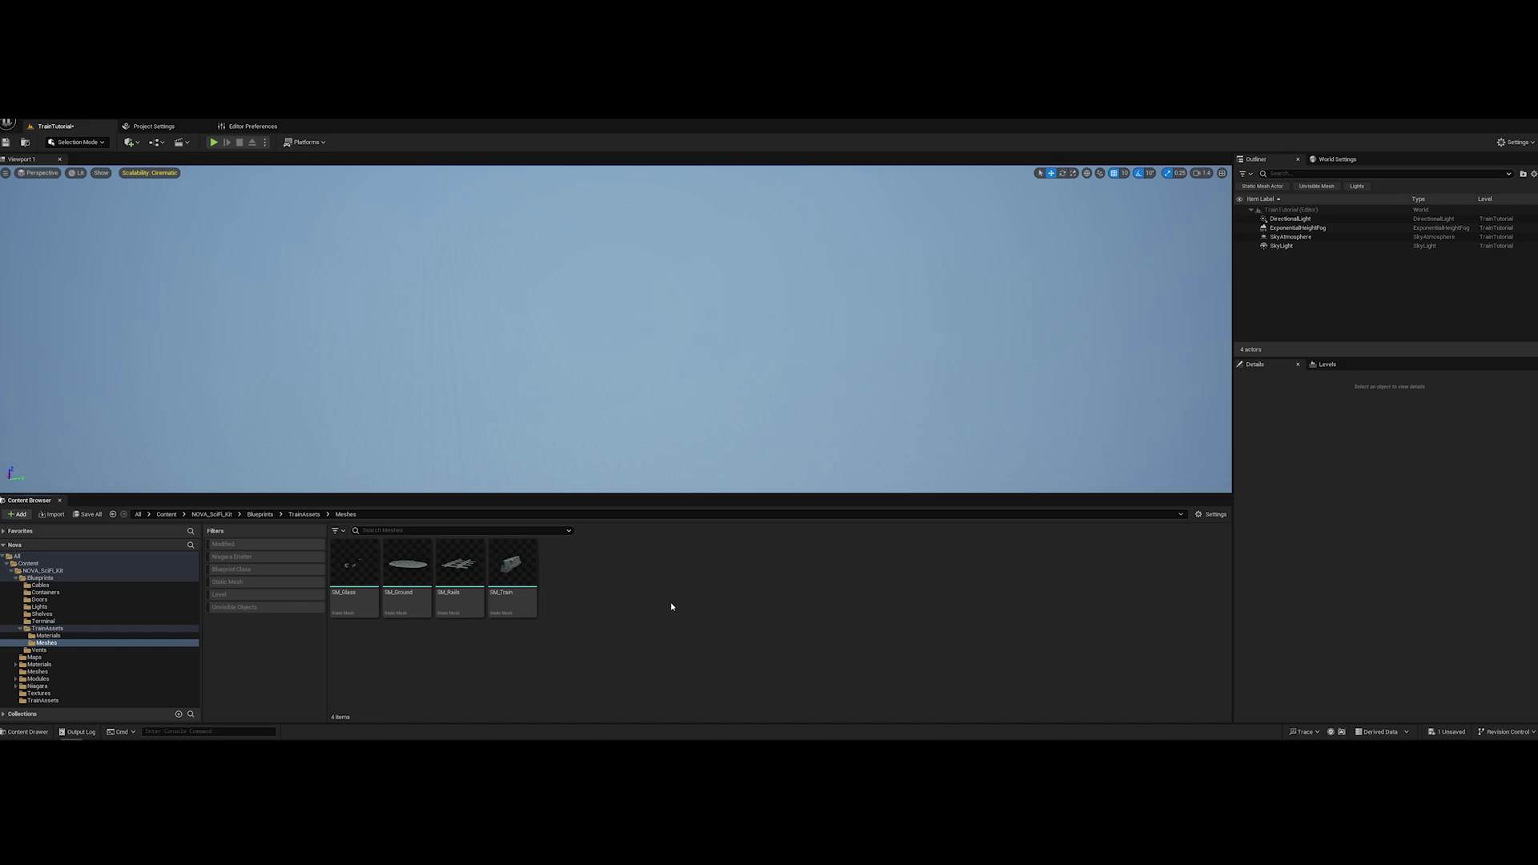
Open SM_Train, SM_Rails and SM_Ground, and assign MI_Ground_Nova to the ground mesh
double_click(513, 565)
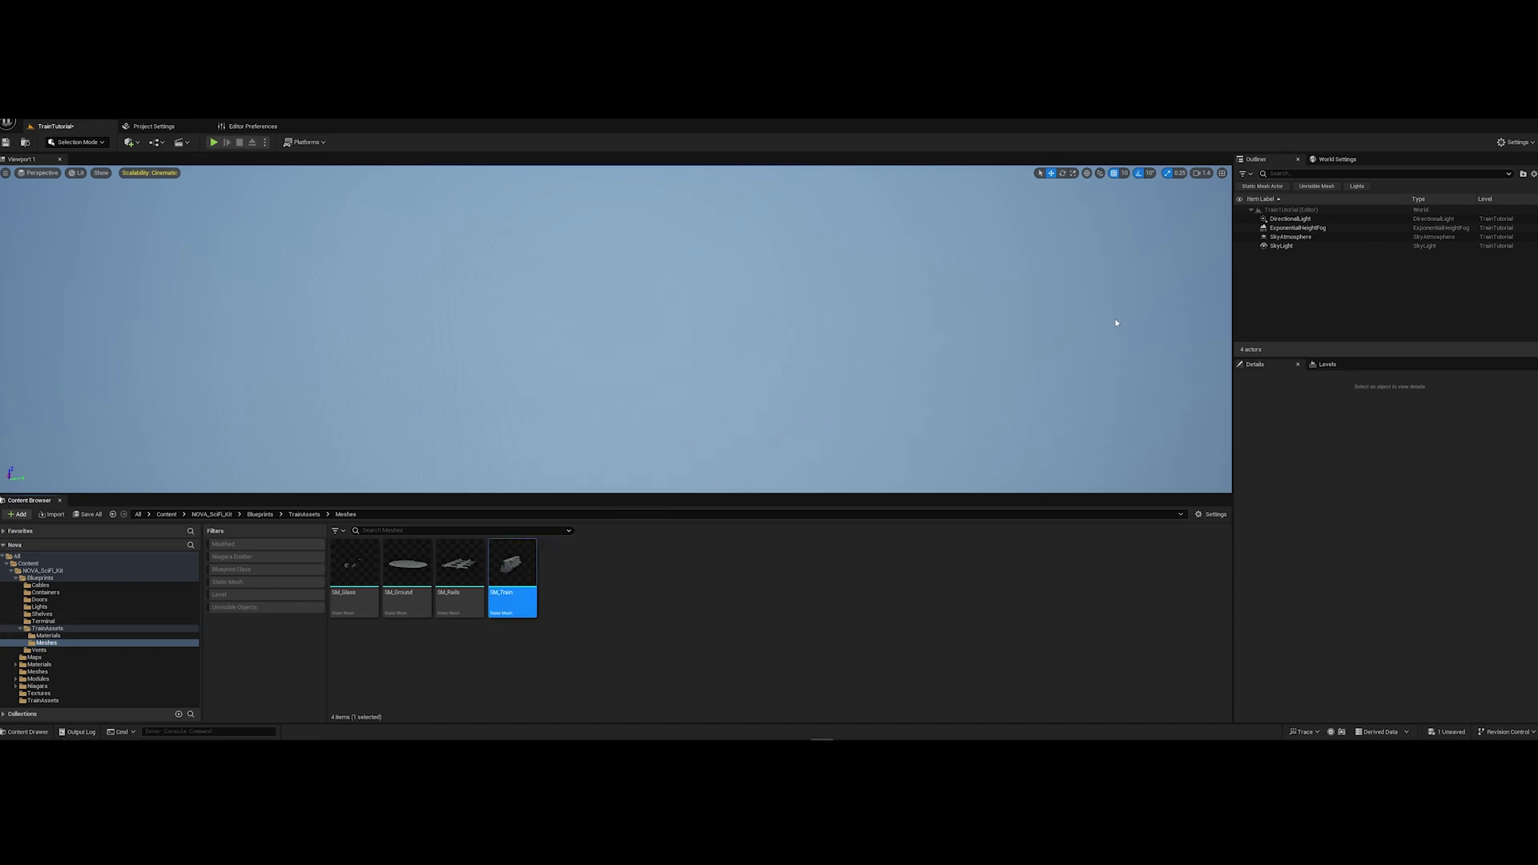
double_click(460, 565)
double_click(411, 568)
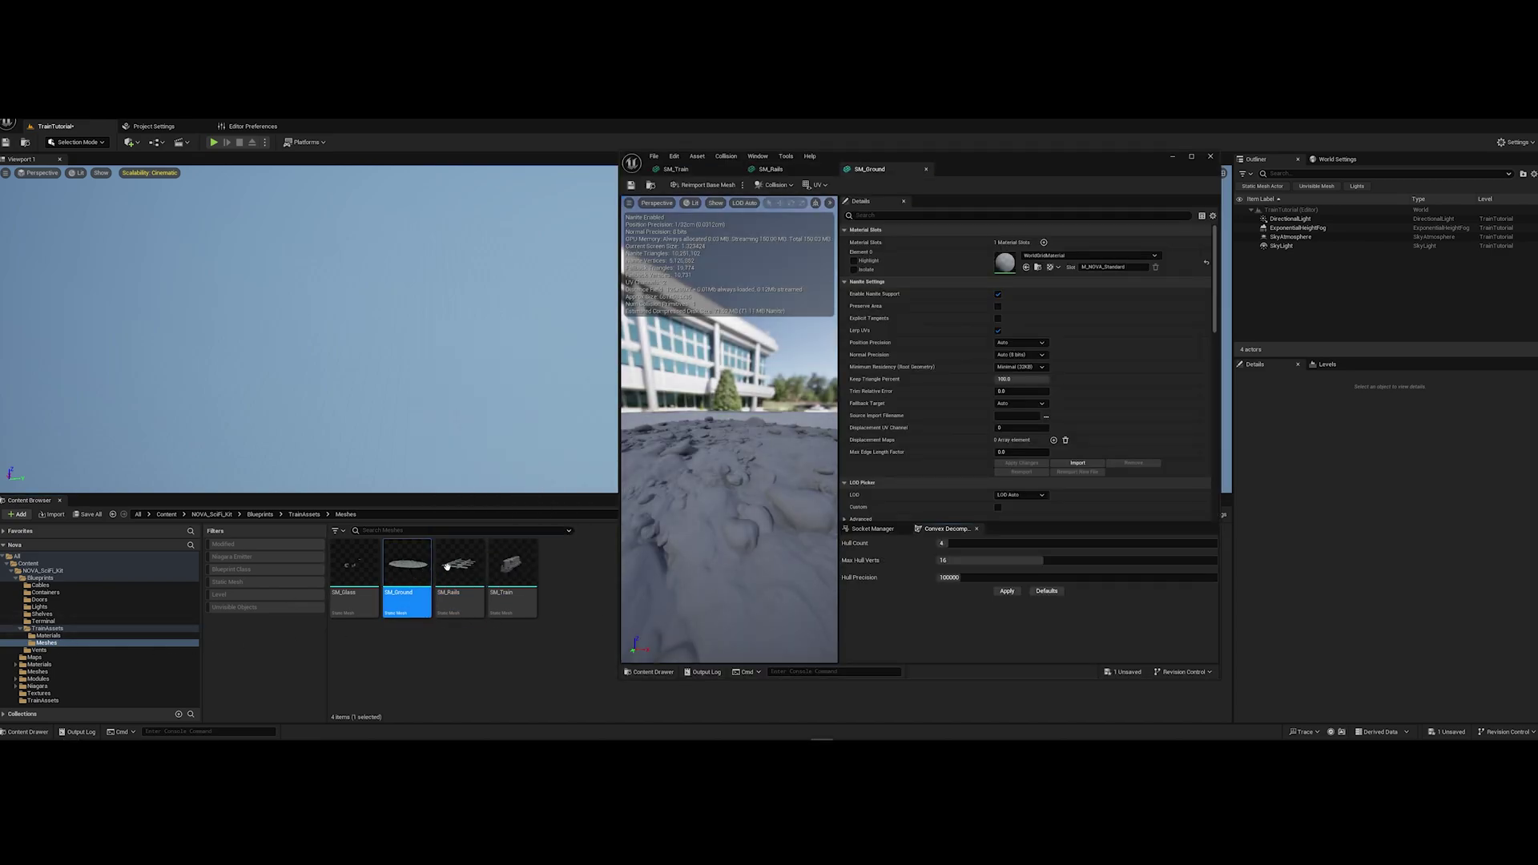
left_click(48, 635)
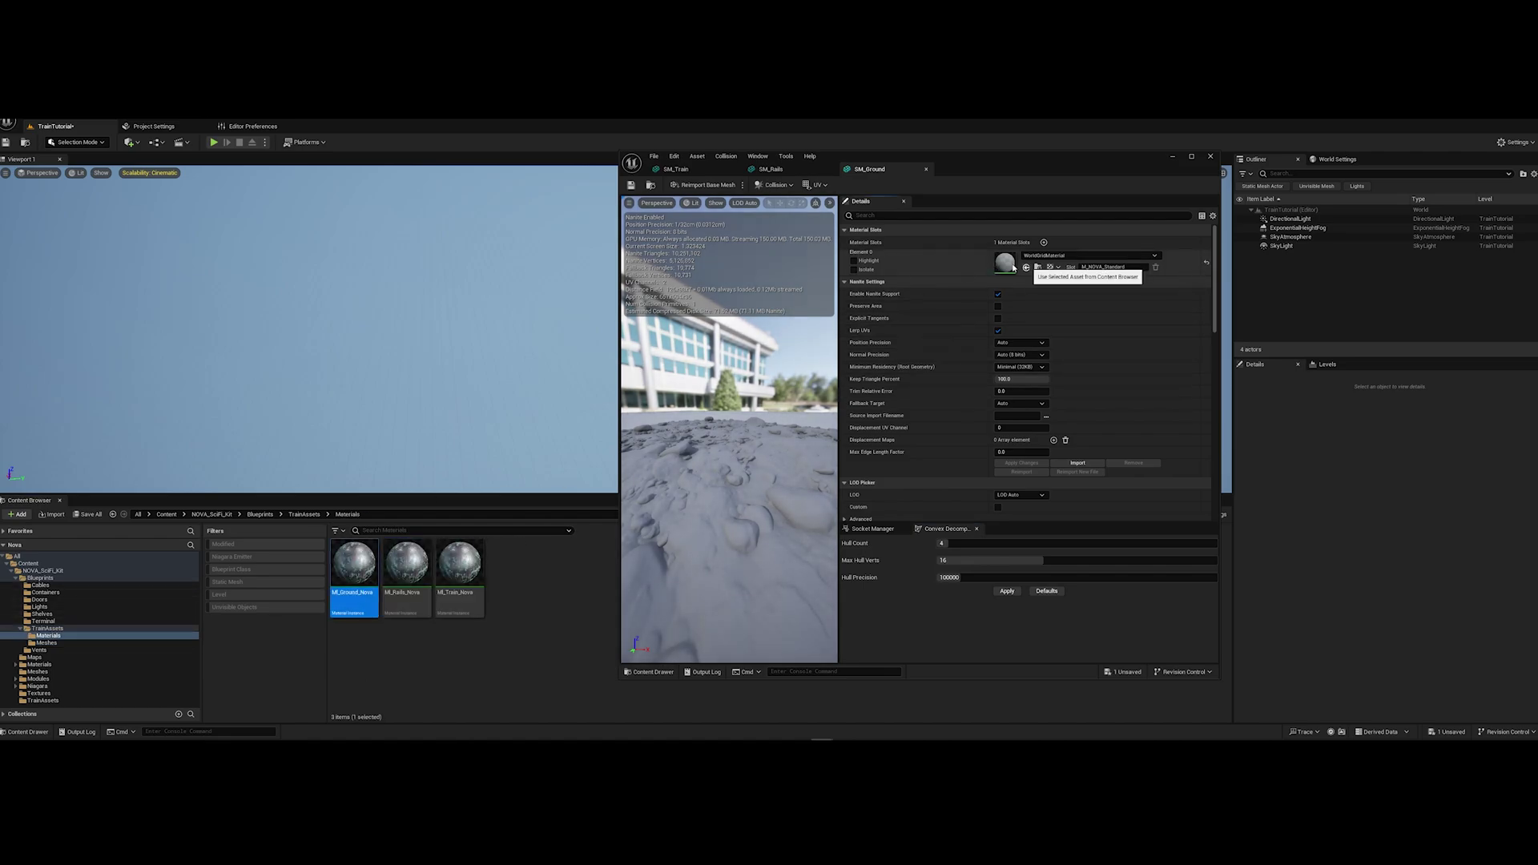
left_click(1026, 268)
Assign MI_Rails_Nova and MI_Train_Nova to the rails and train, then place SM_Train in the level
left_click(771, 169)
left_click(407, 577)
left_click(1026, 267)
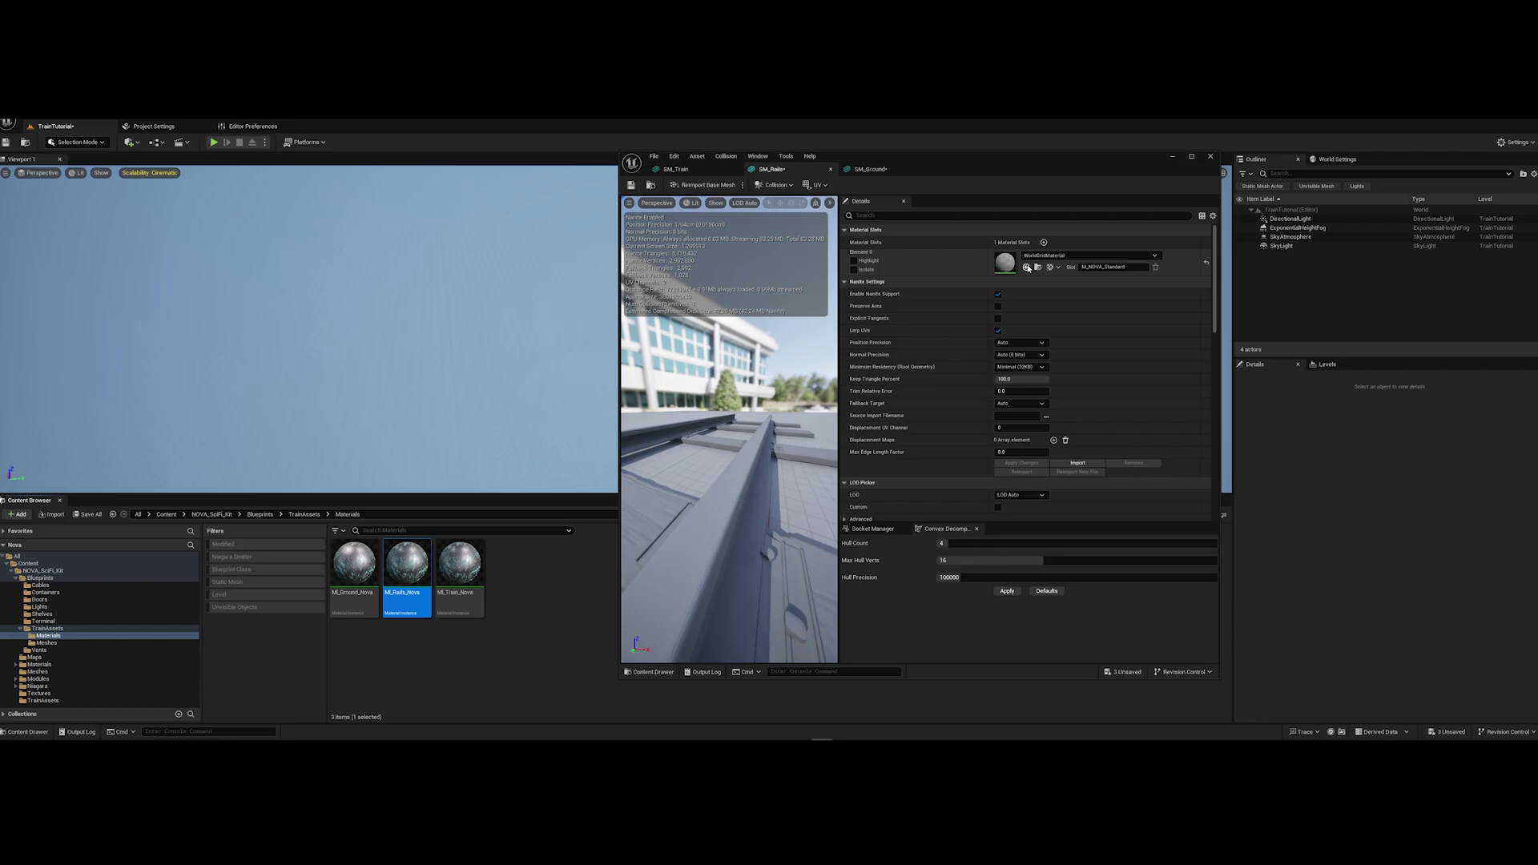
left_click(675, 169)
left_click(474, 550)
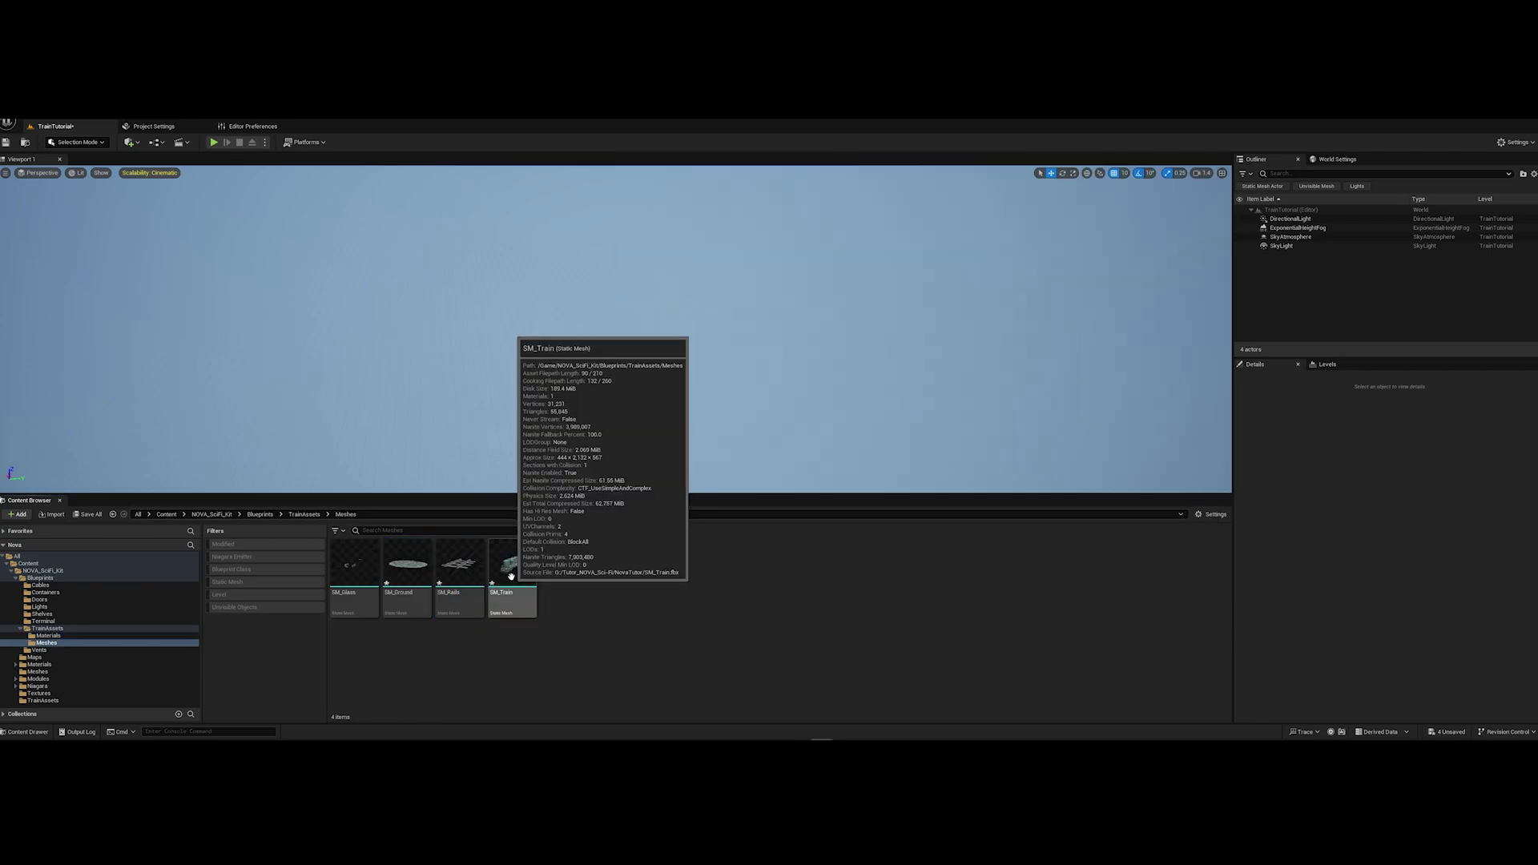
left_click_drag(513, 577, 688, 352)
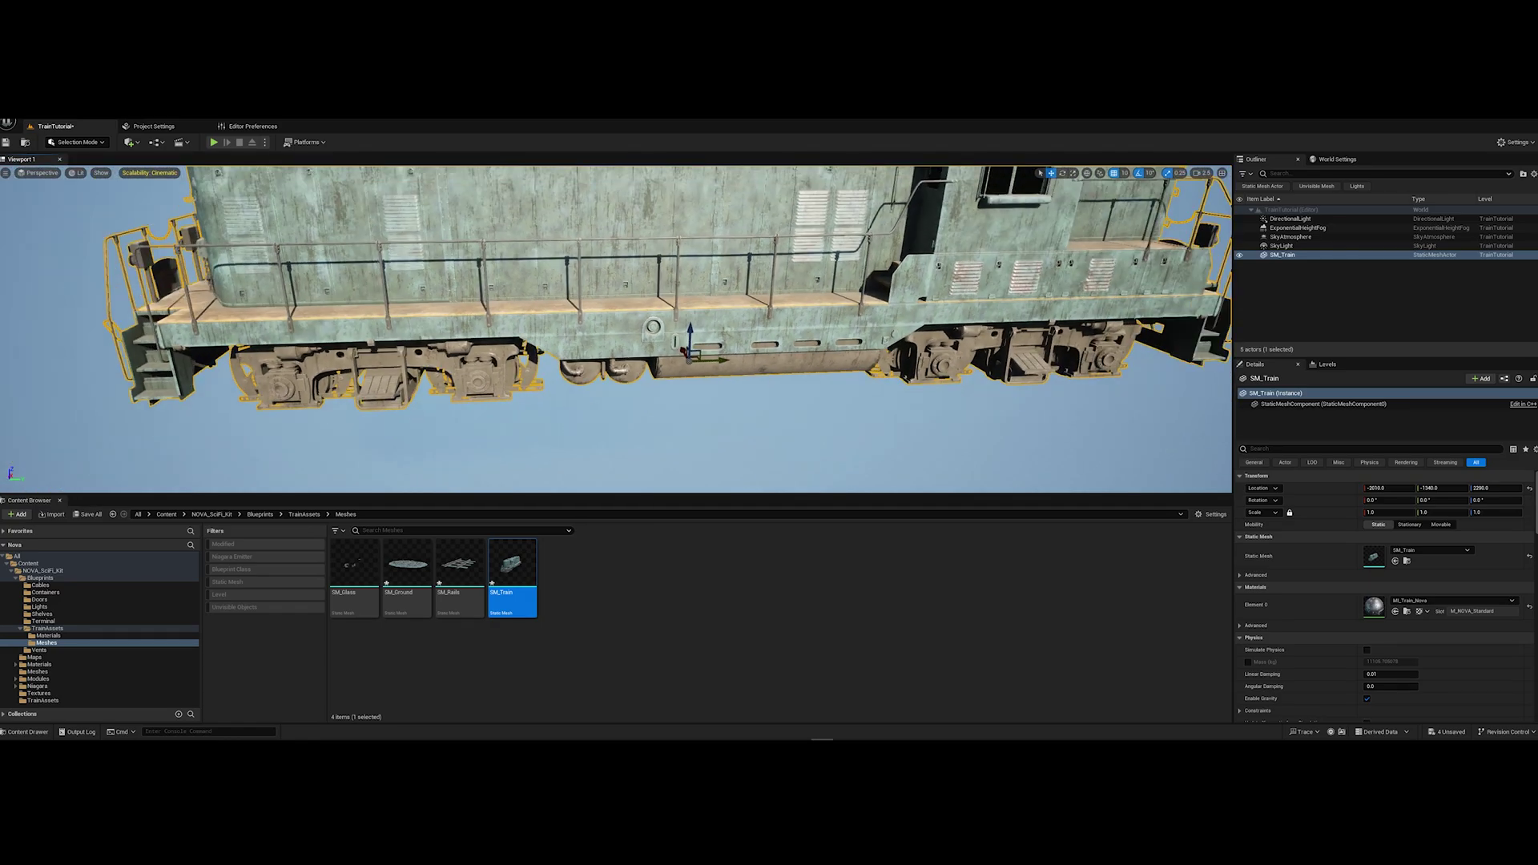
Frame the train and open MI_Train_Nova in the material instance editor
key("f")
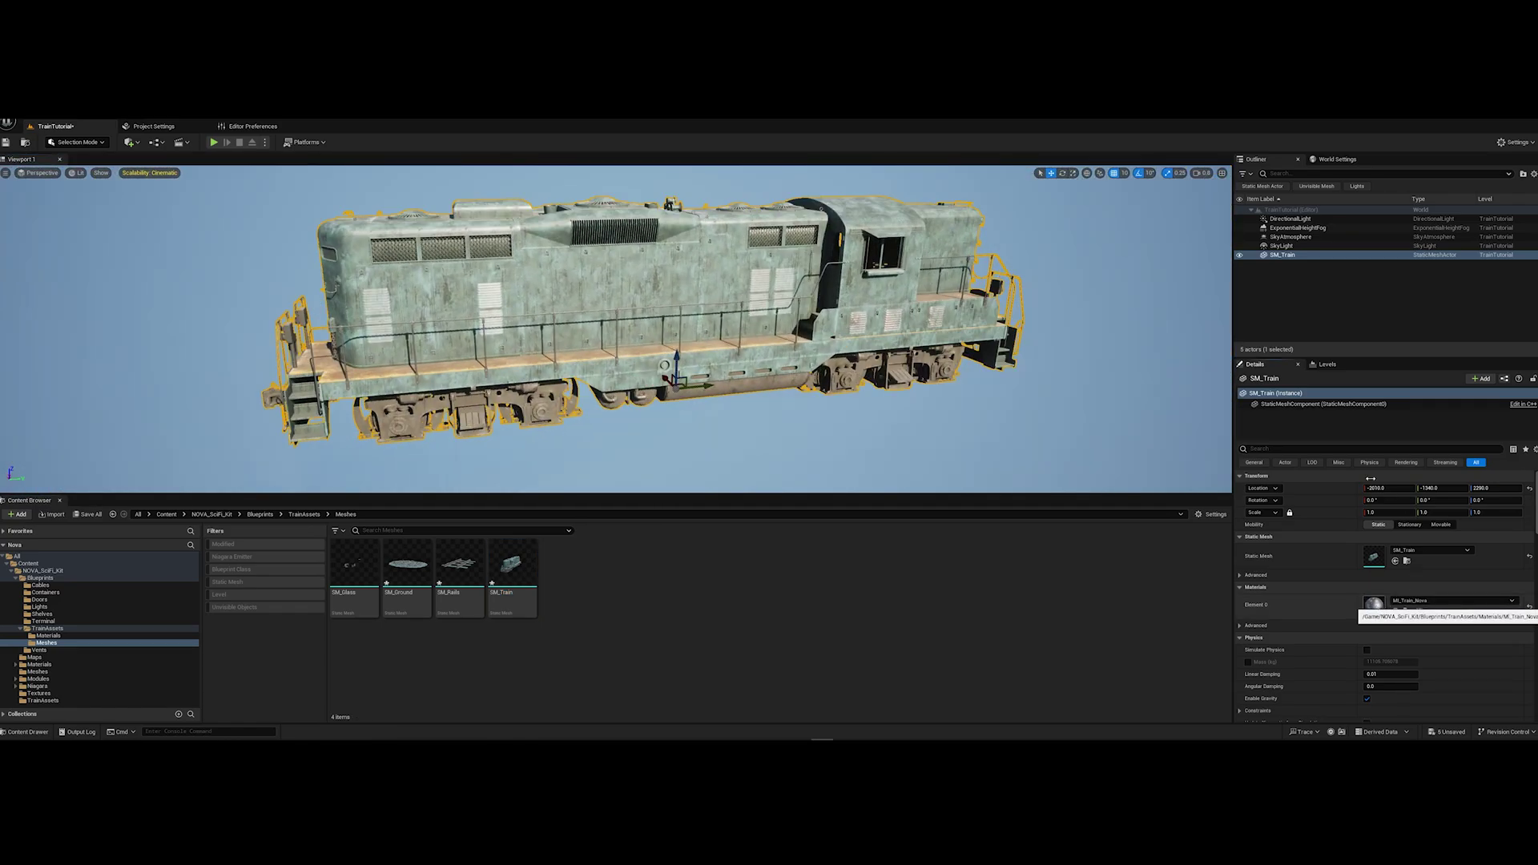
double_click(1374, 605)
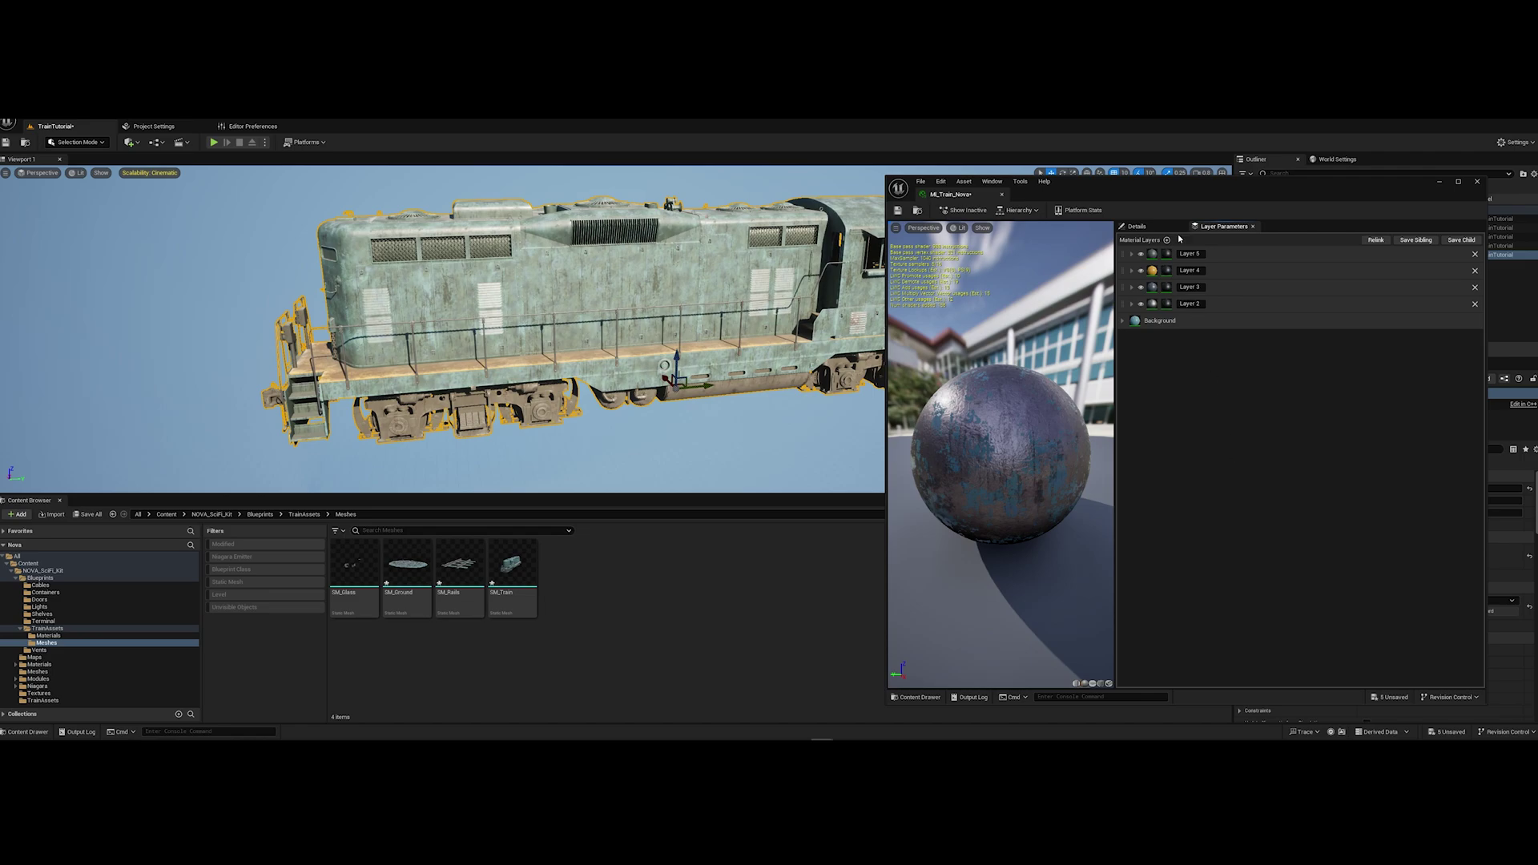
left_click(1137, 227)
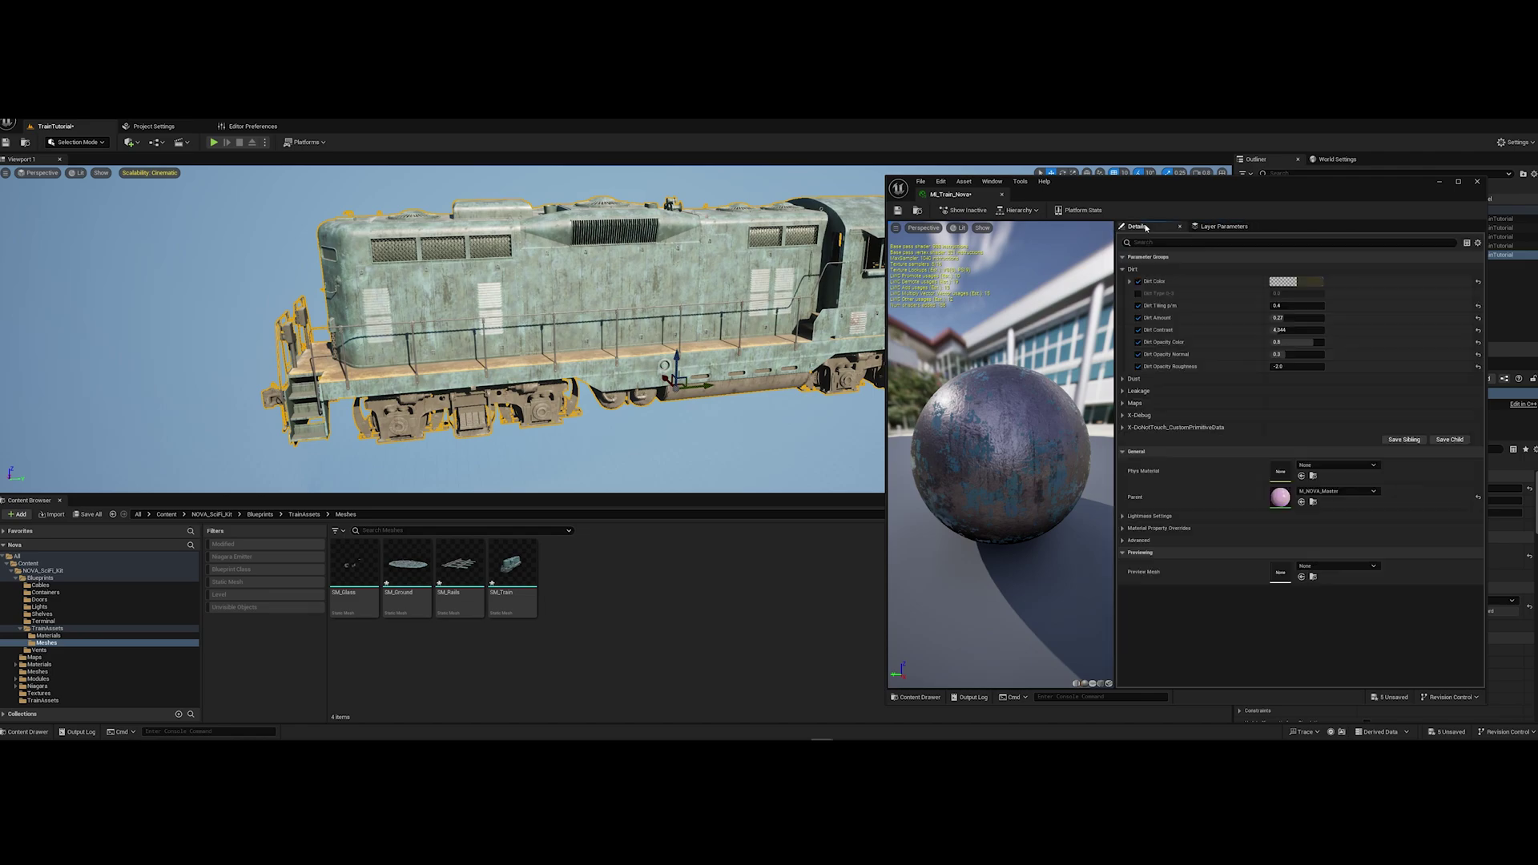
left_click(1226, 227)
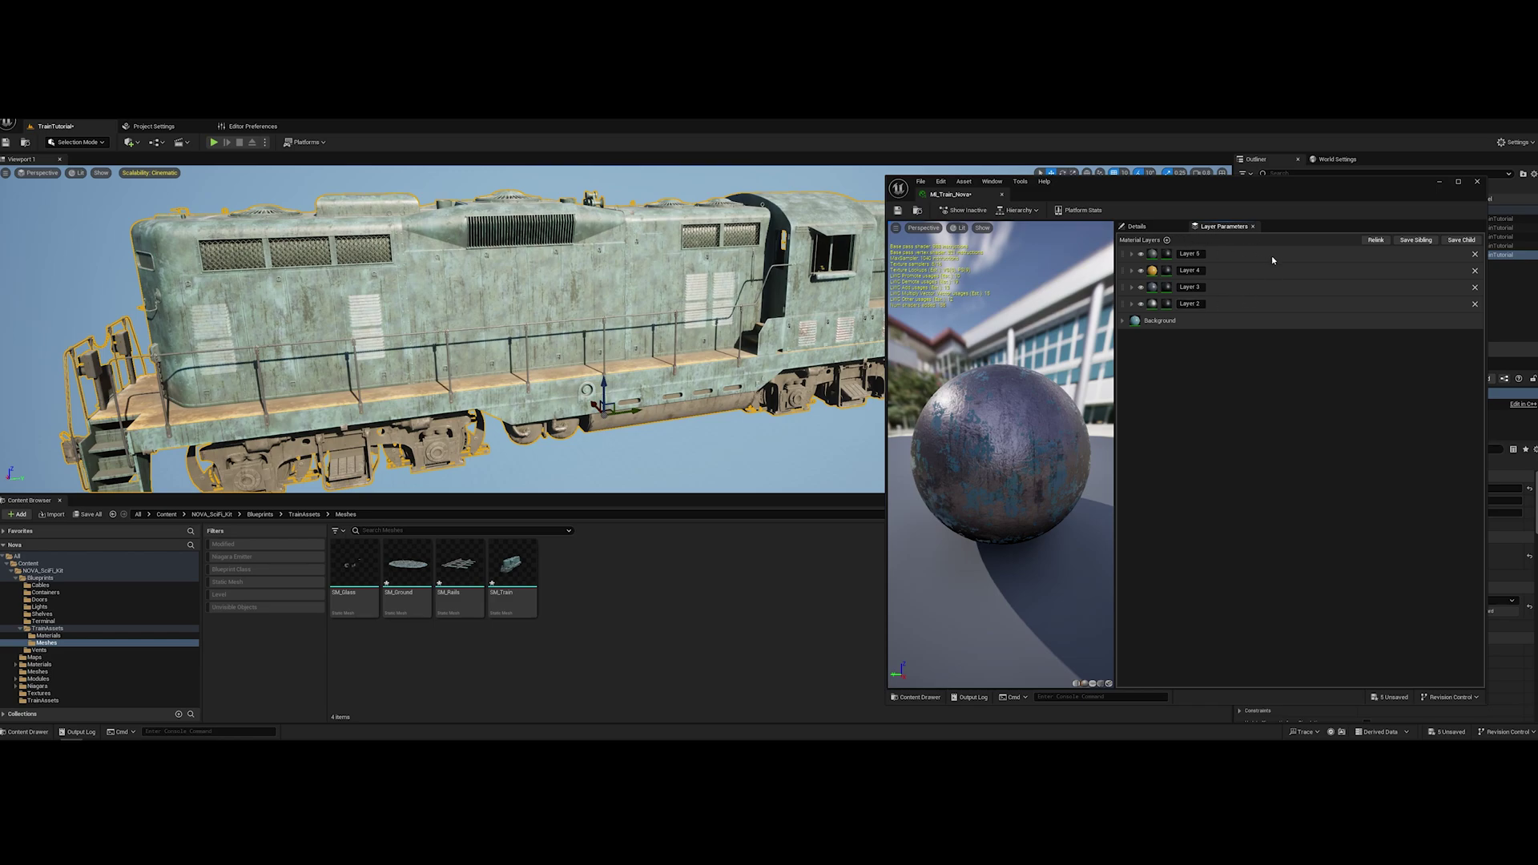
Expand and review the Background layer's settings in Layer Parameters
left_click(1122, 321)
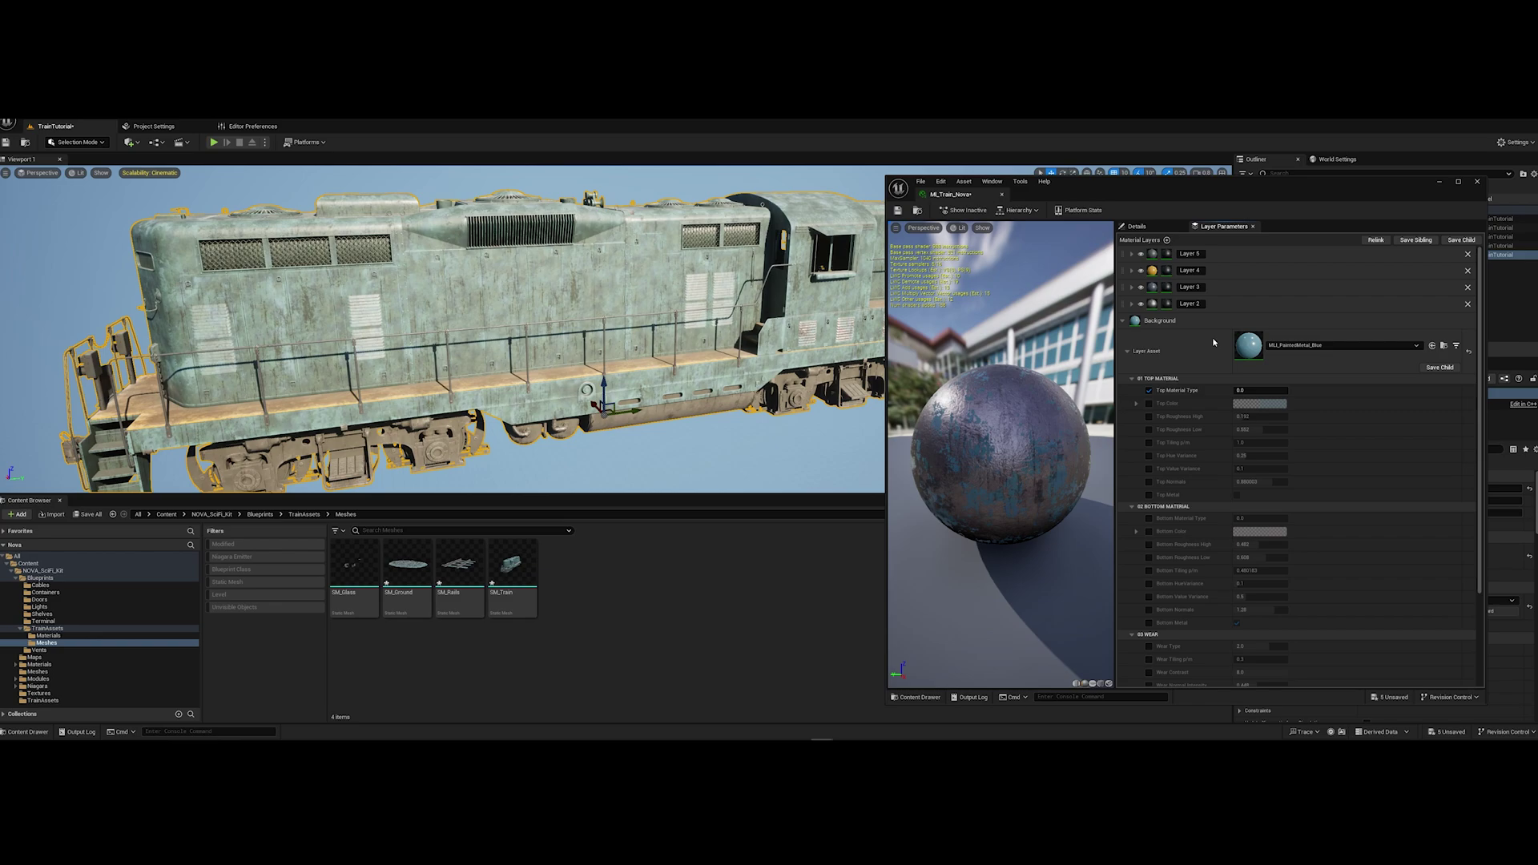
scroll(1180, 393, "down", 4)
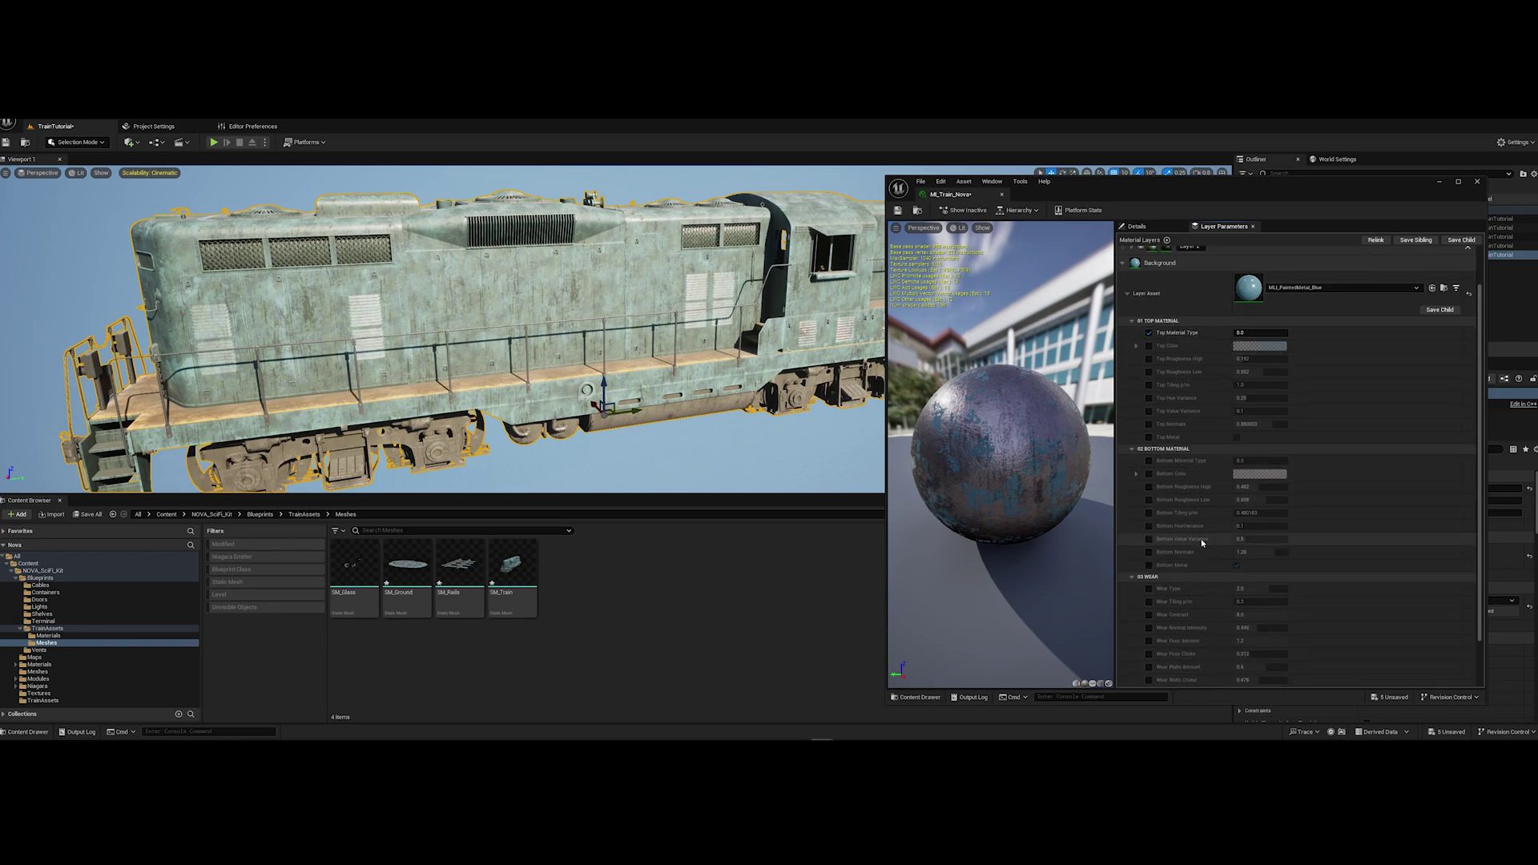
scroll(1200, 538, "down", 2)
scroll(1194, 521, "down", 2)
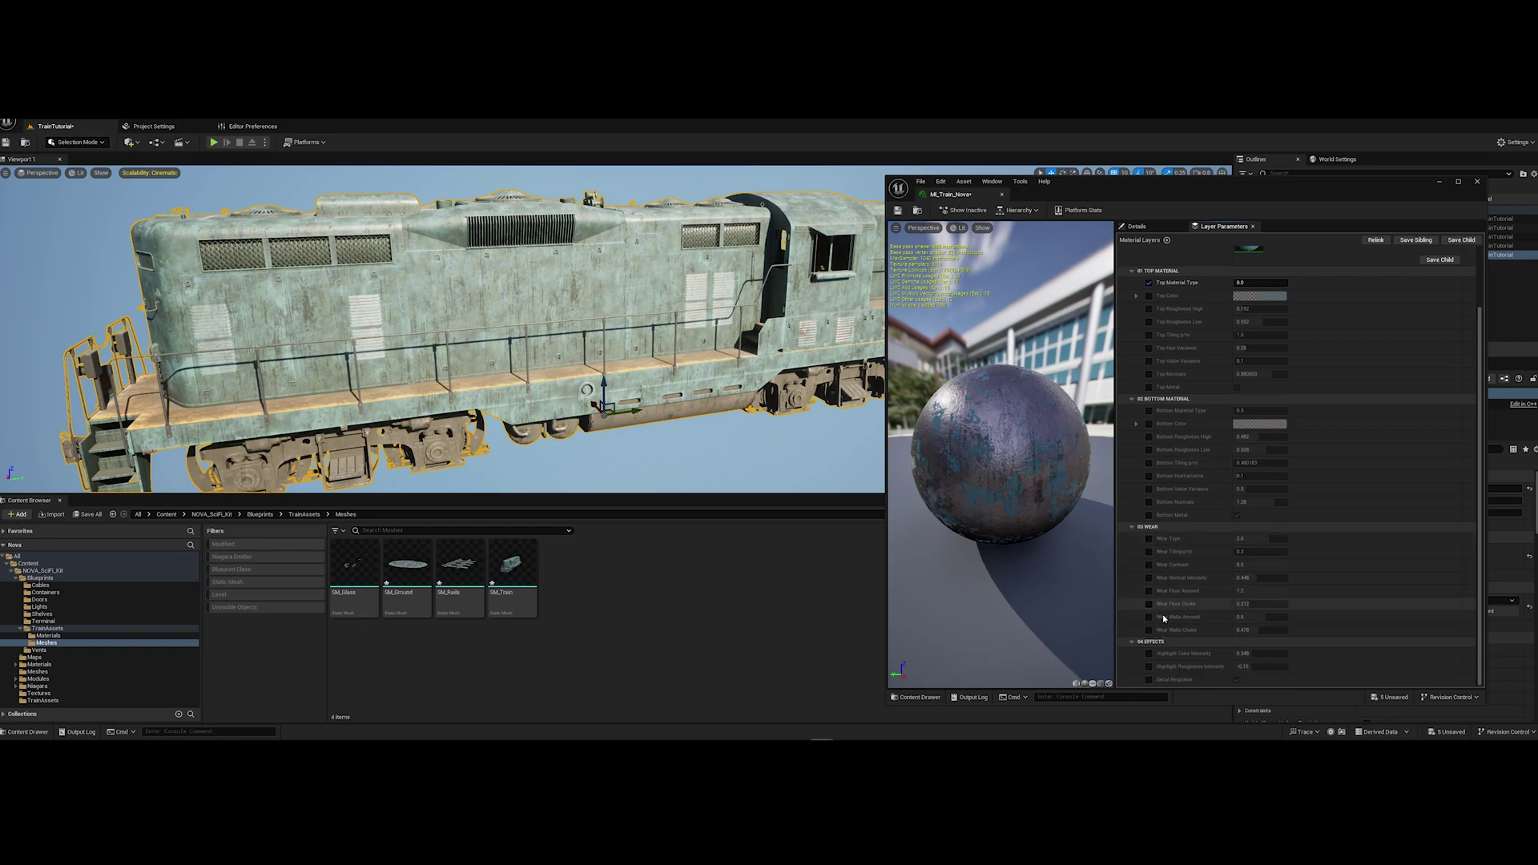
Inspect the Dirt, Dust and Leakage groups in Details, then return to the layer list
left_click(1136, 225)
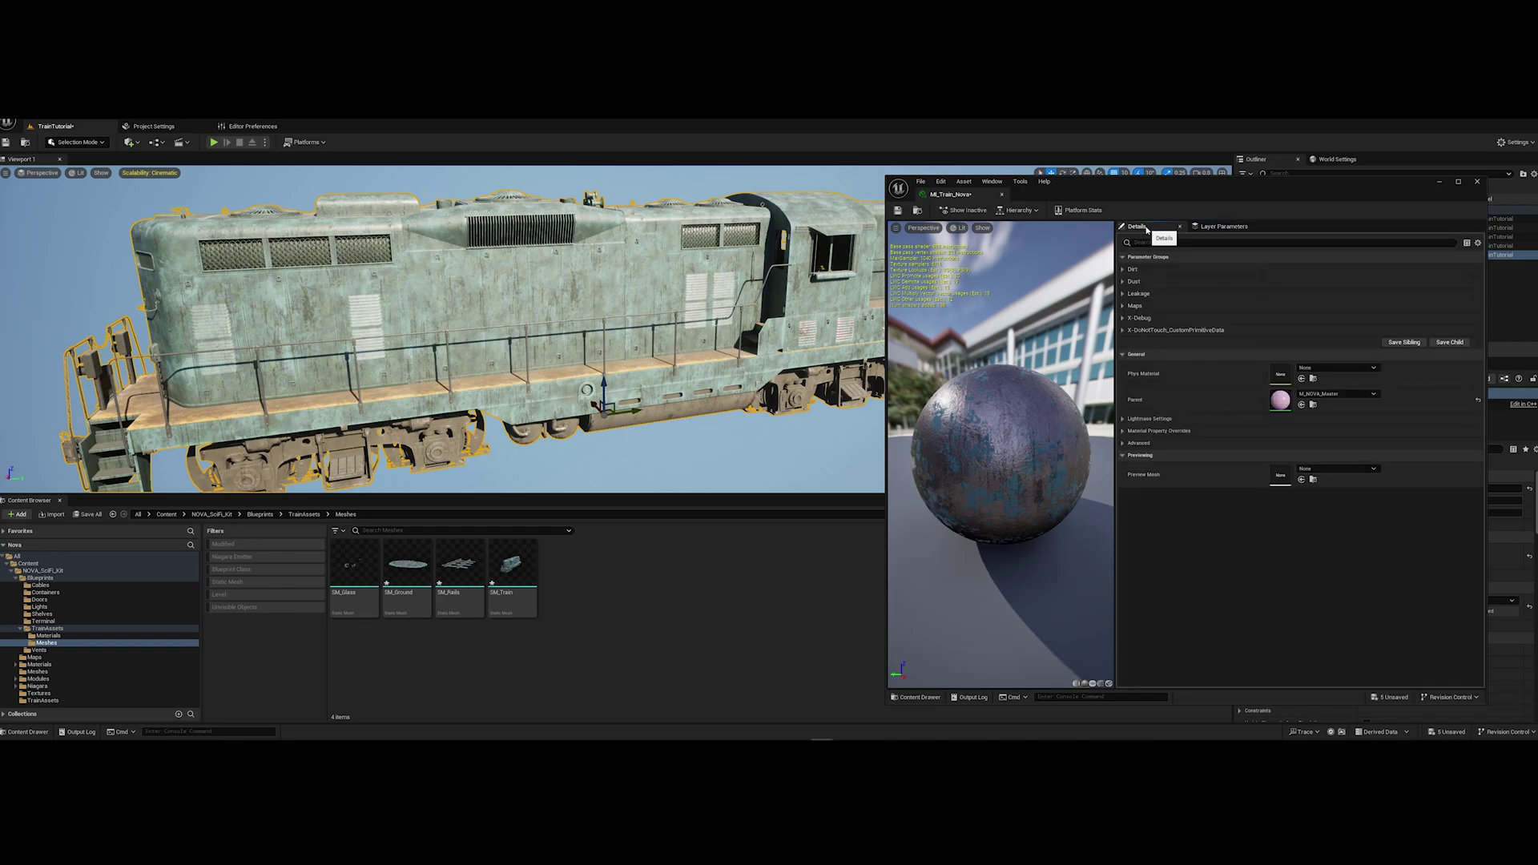
left_click(1123, 269)
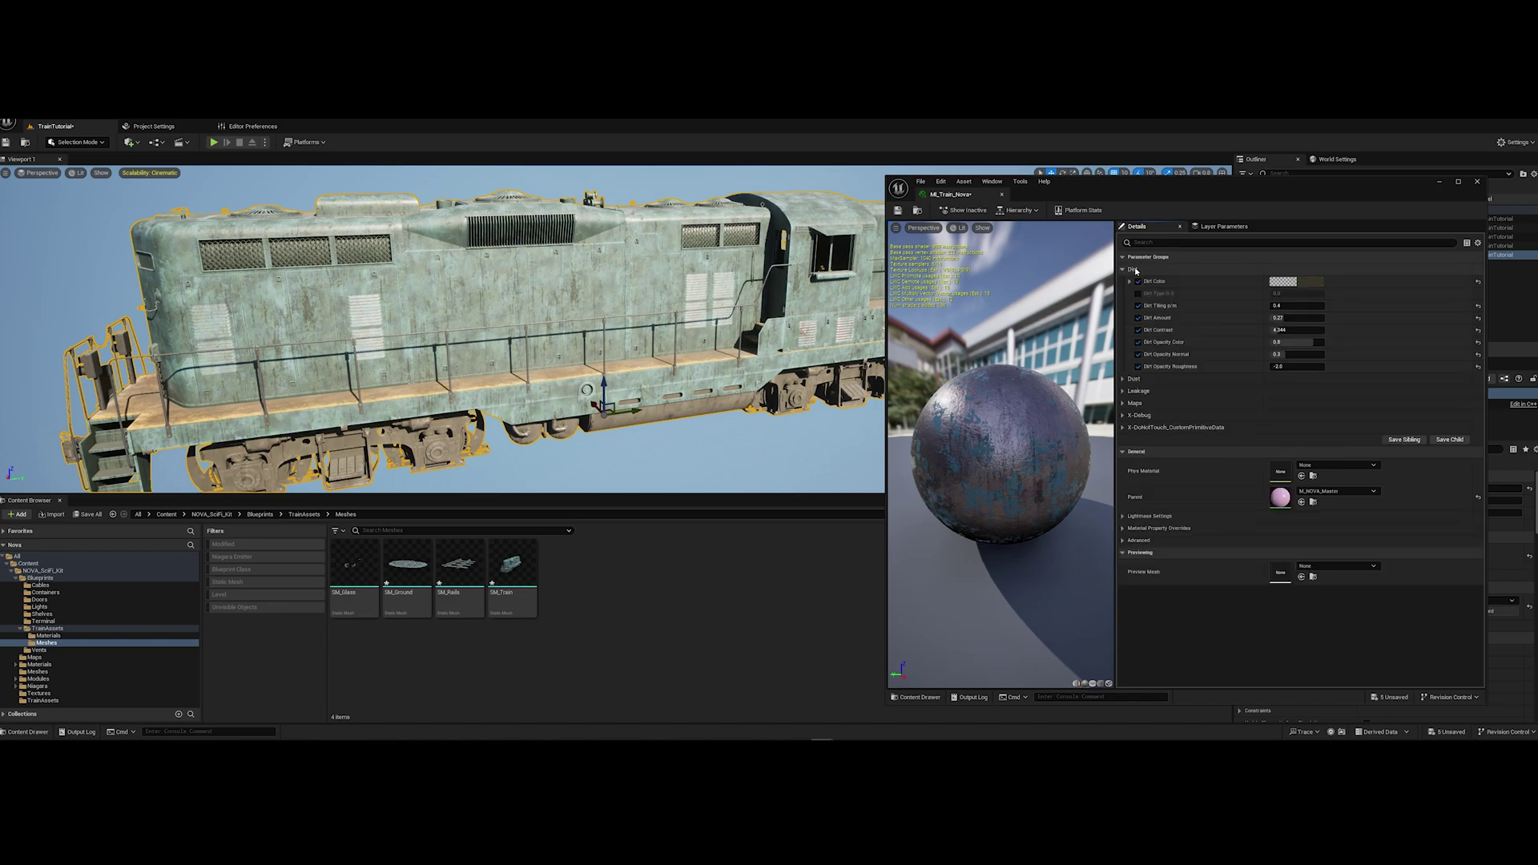
left_click(1123, 378)
left_click(1123, 403)
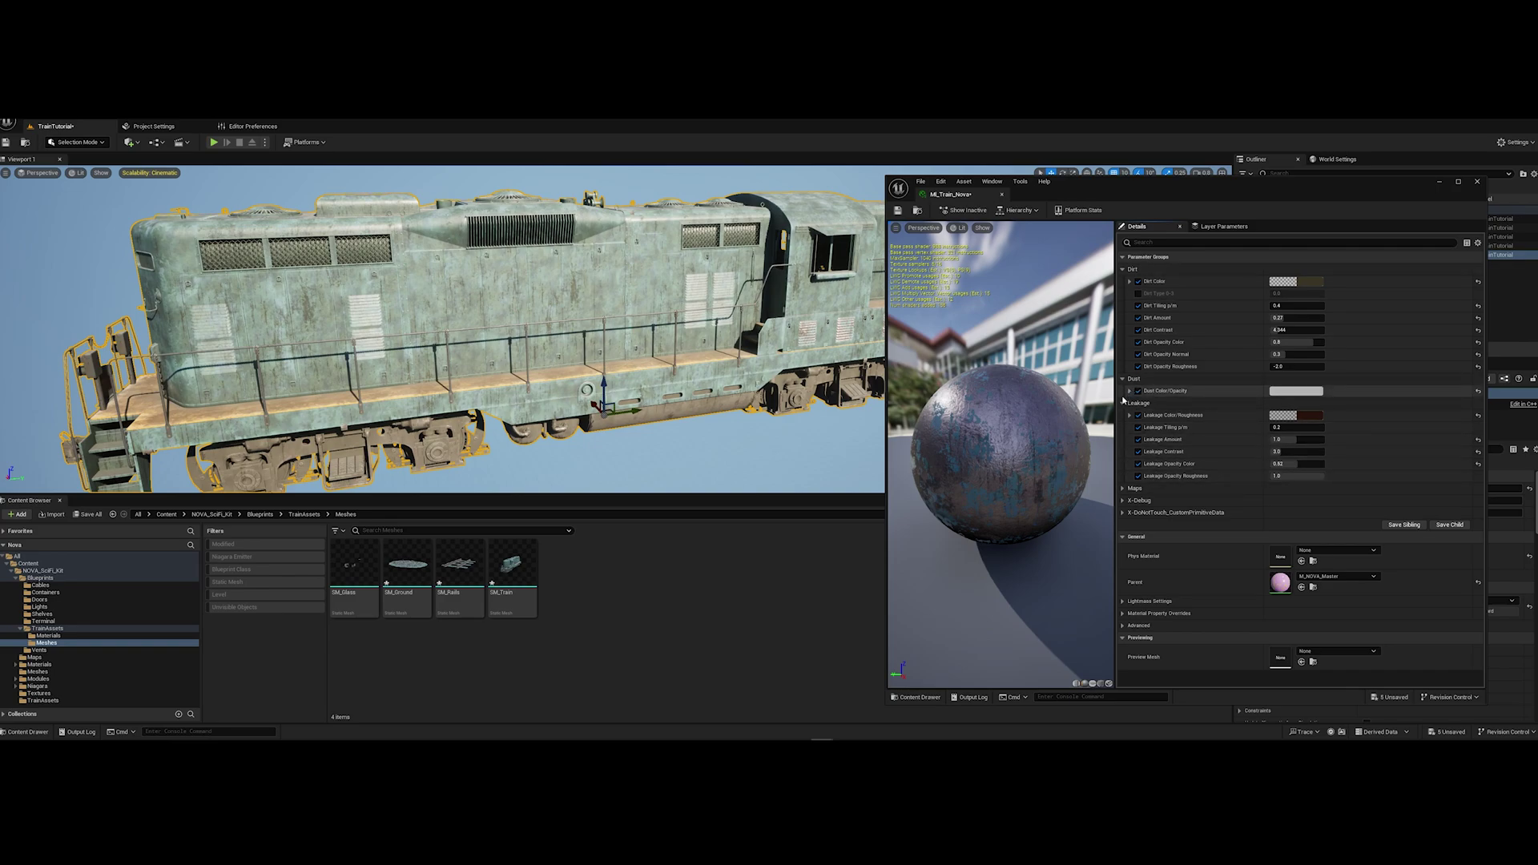
left_click(1123, 403)
left_click(1123, 270)
left_click(1214, 227)
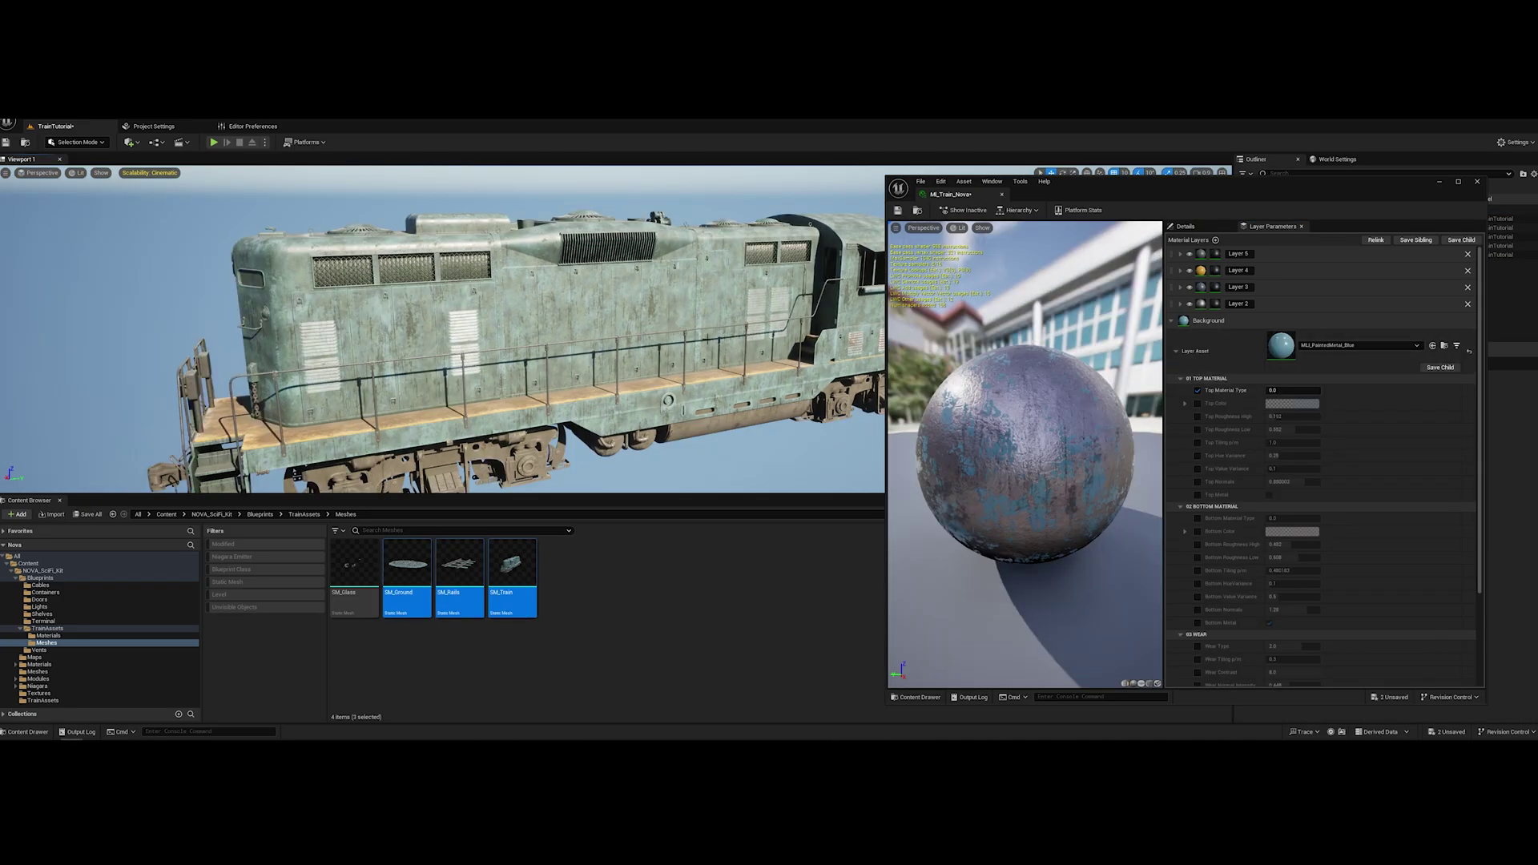
Enable the Background layer's Top overrides, from Top Color through Top Metal
right_click_drag(440, 329, 469, 328)
left_click(1198, 404)
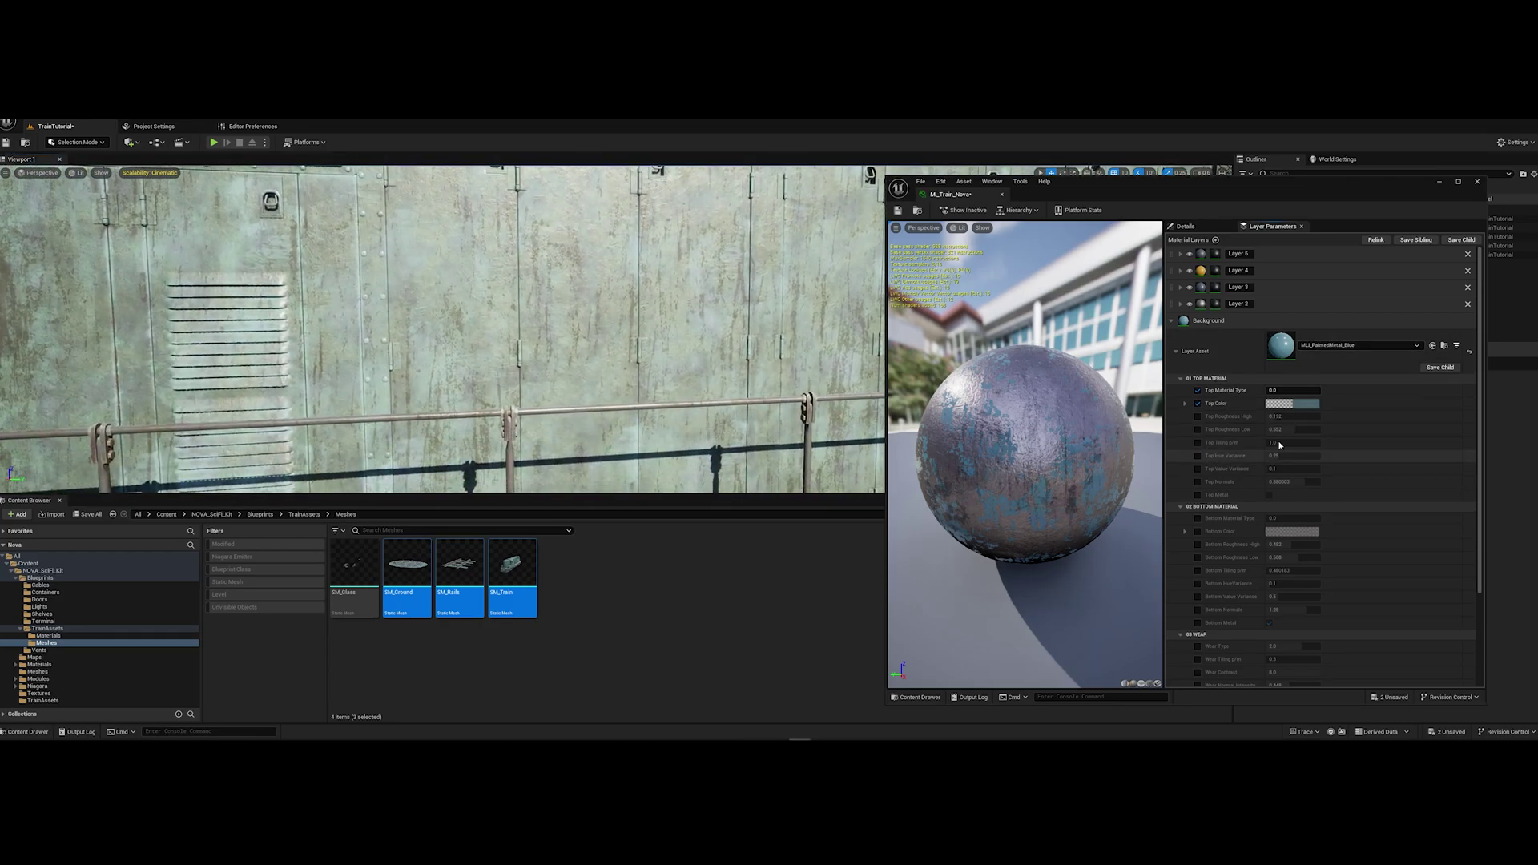
left_click(1198, 417)
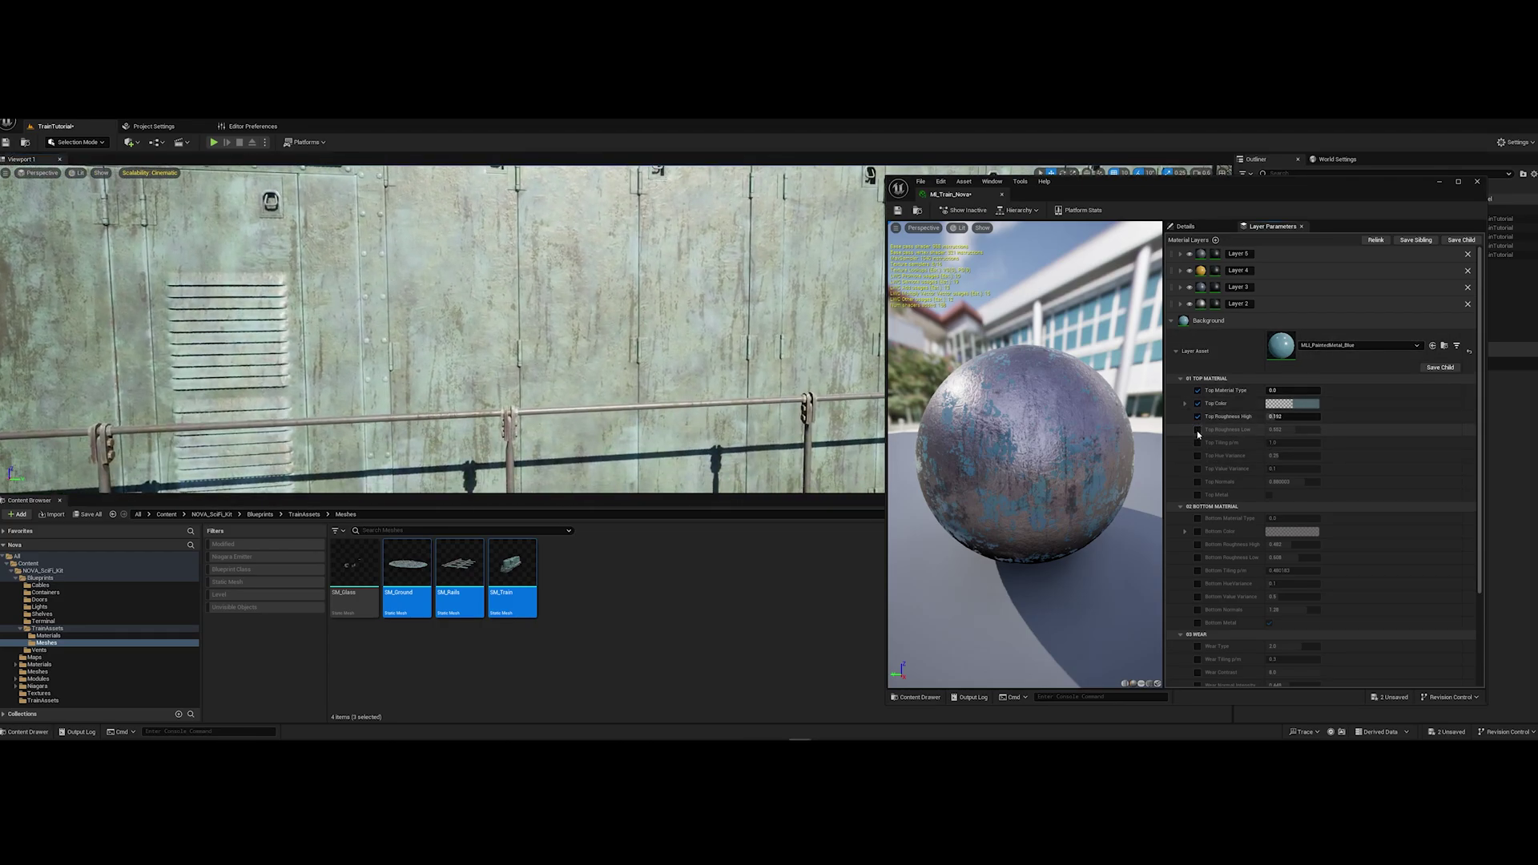
left_click(1198, 429)
left_click(1198, 442)
left_click(1198, 455)
left_click(1198, 468)
left_click(1198, 482)
left_click(1200, 495)
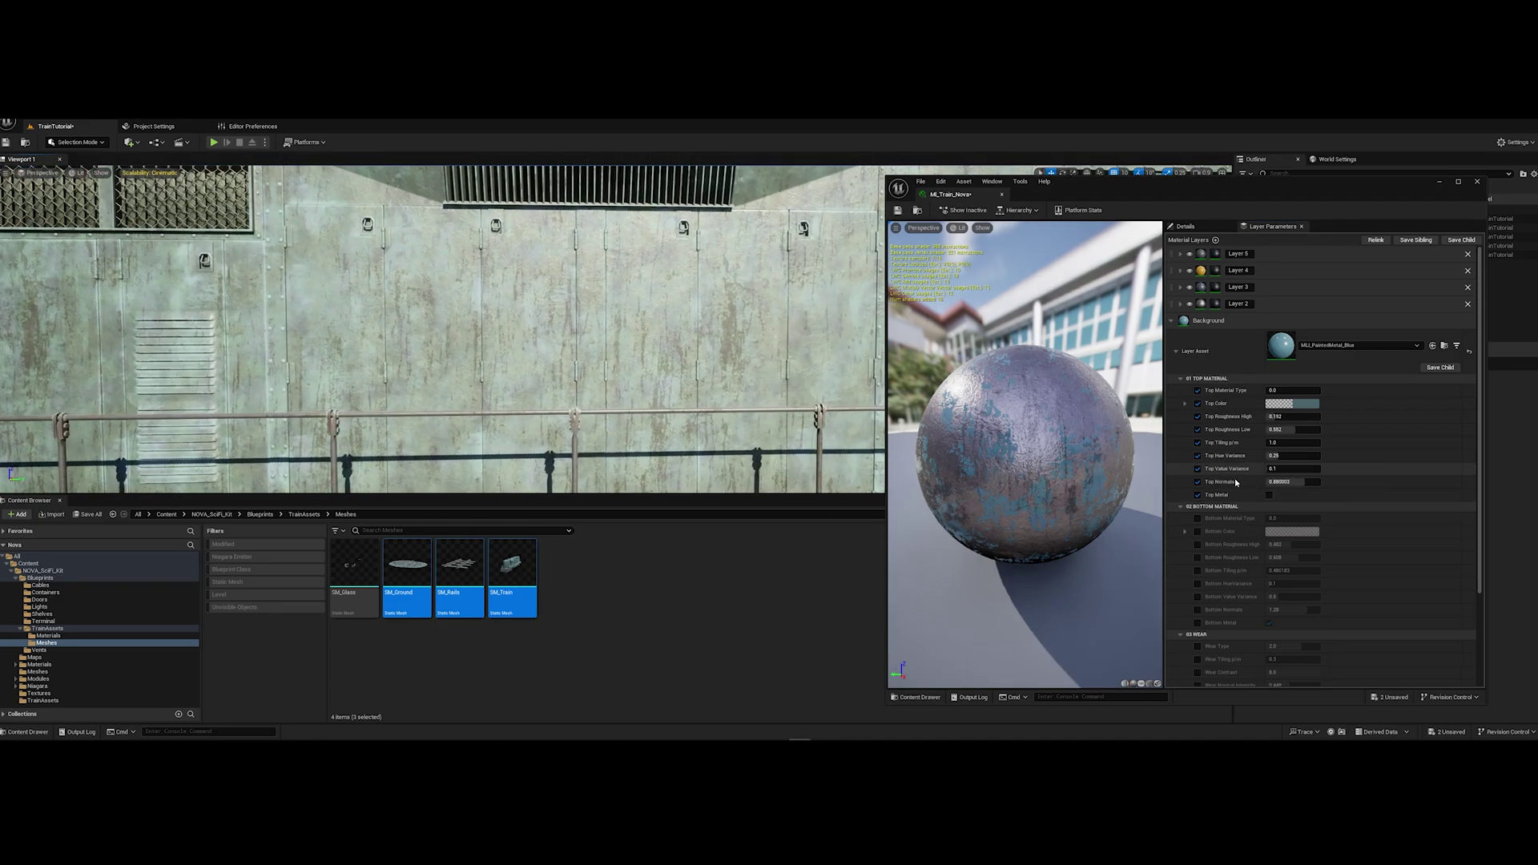
Set Top Color blue, Top Value Variance 0, Top Normals about 0.707 and Top Roughness Low about 0.26
left_click(1291, 404)
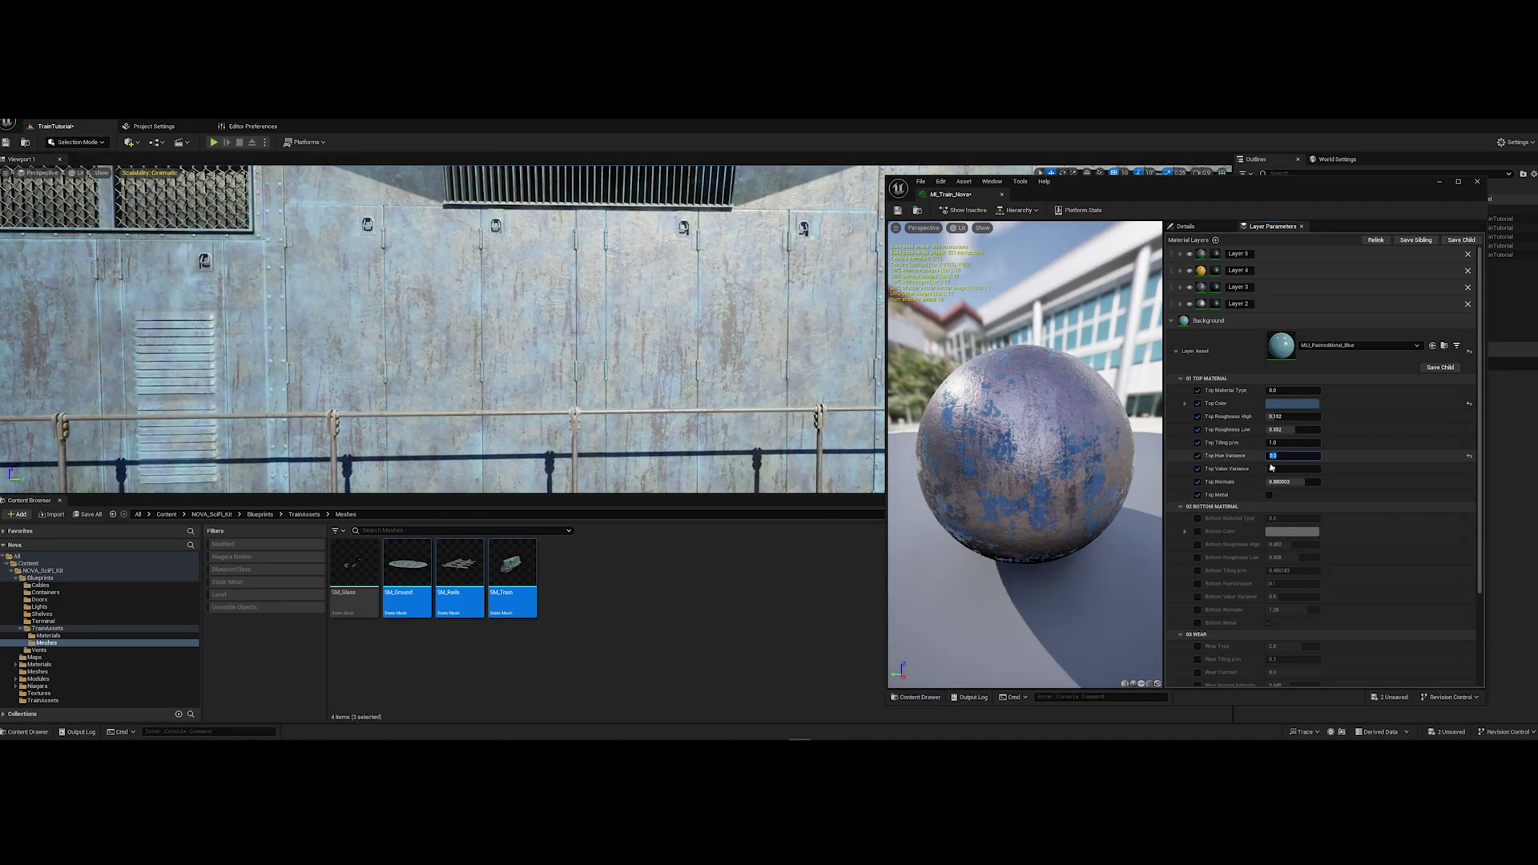
left_click(1271, 468)
type("0")
key("Return")
left_click_drag(1285, 482, 1270, 481)
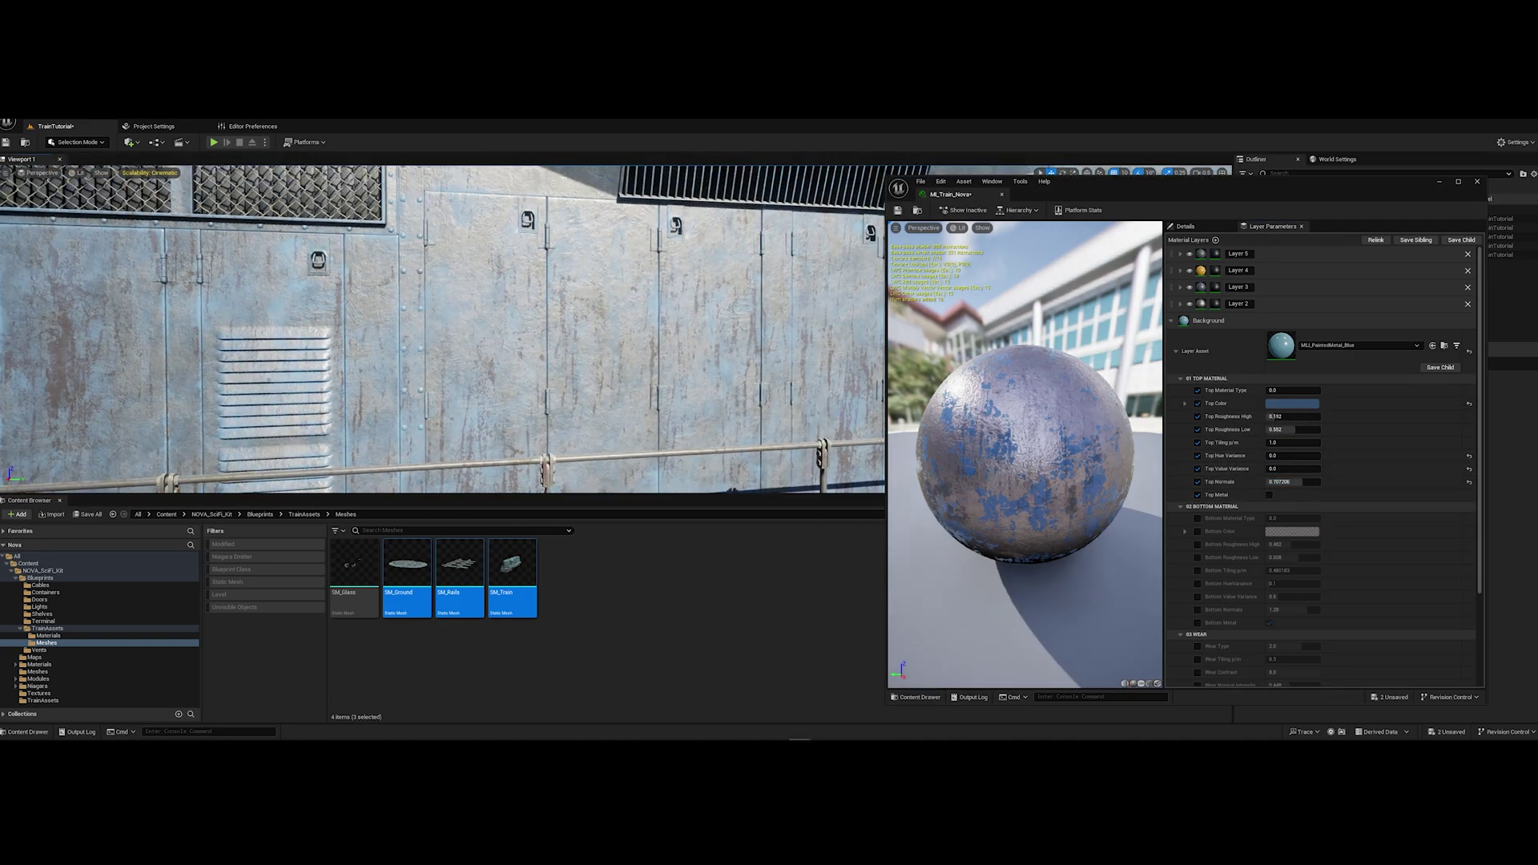
mouse_move(1276, 417)
left_mouse_down()
mouse_move(1296, 417)
mouse_move(1269, 430)
mouse_move(1281, 430)
left_mouse_up()
left_click(1291, 403)
key("Escape")
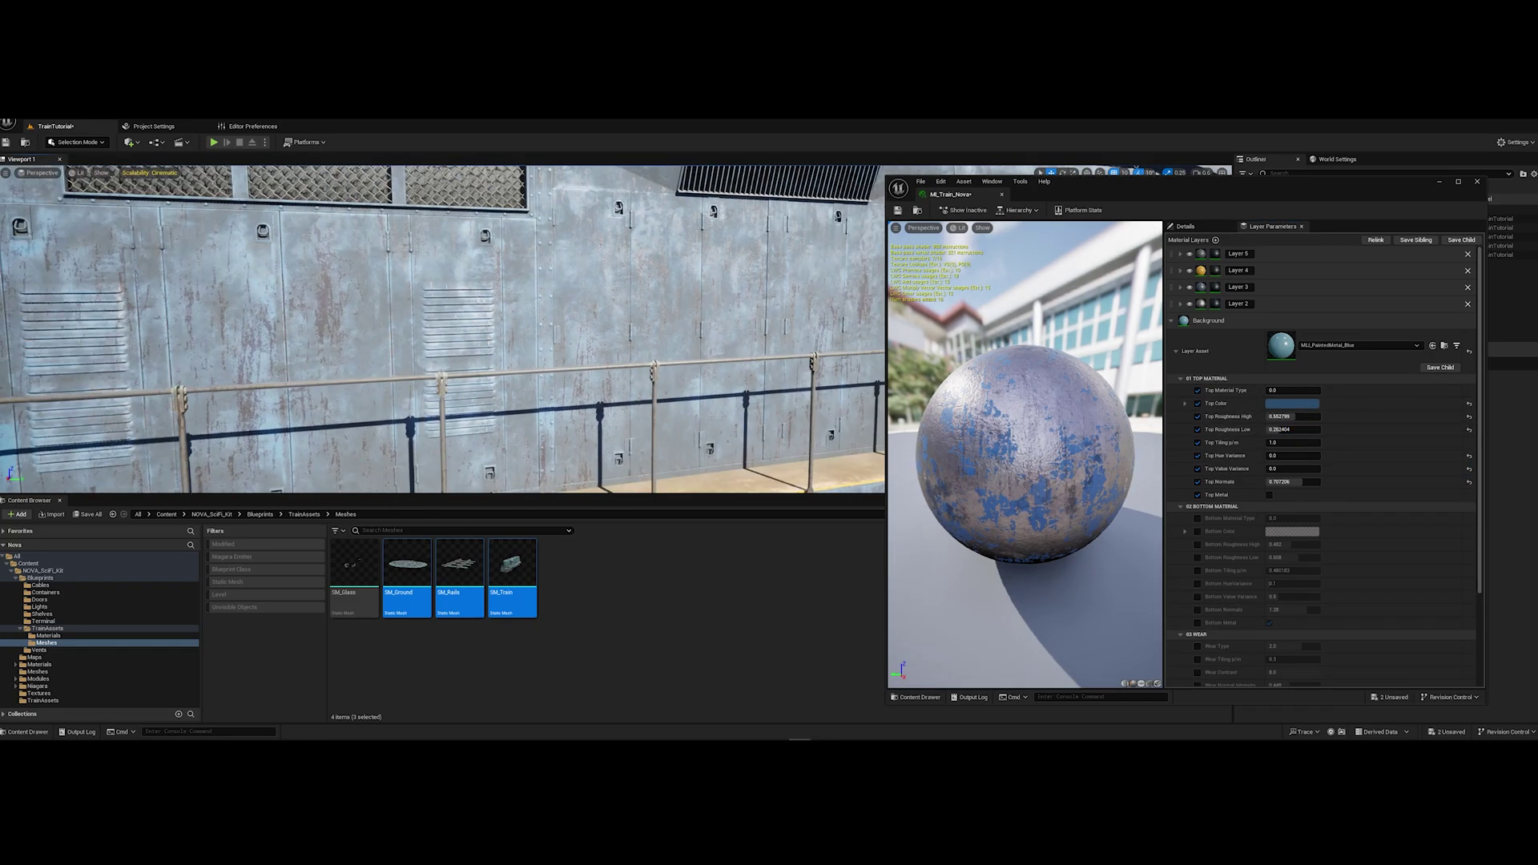
left_click(1291, 403)
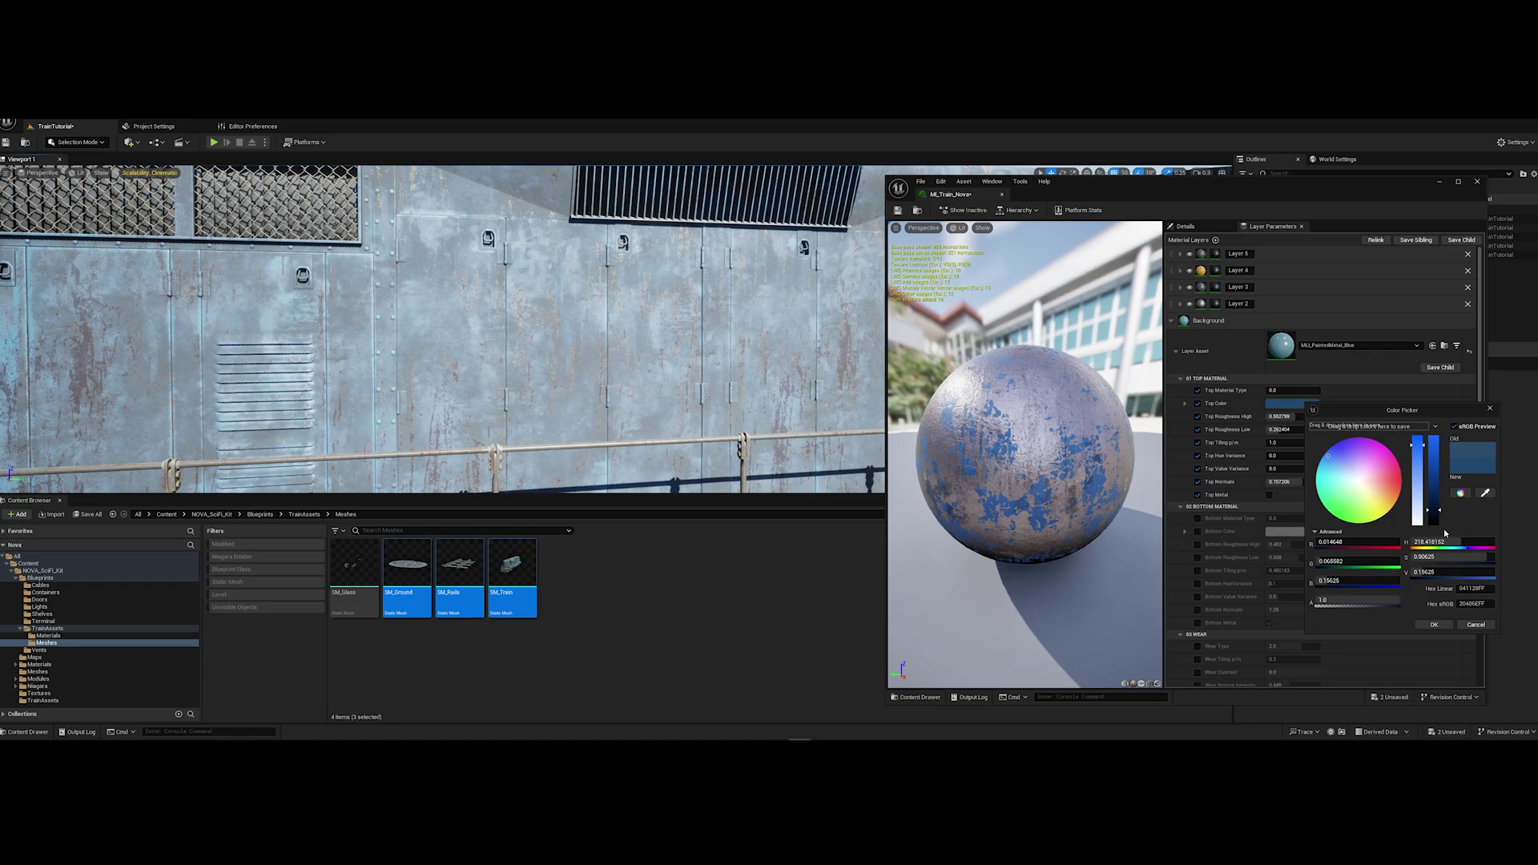
left_click(1434, 625)
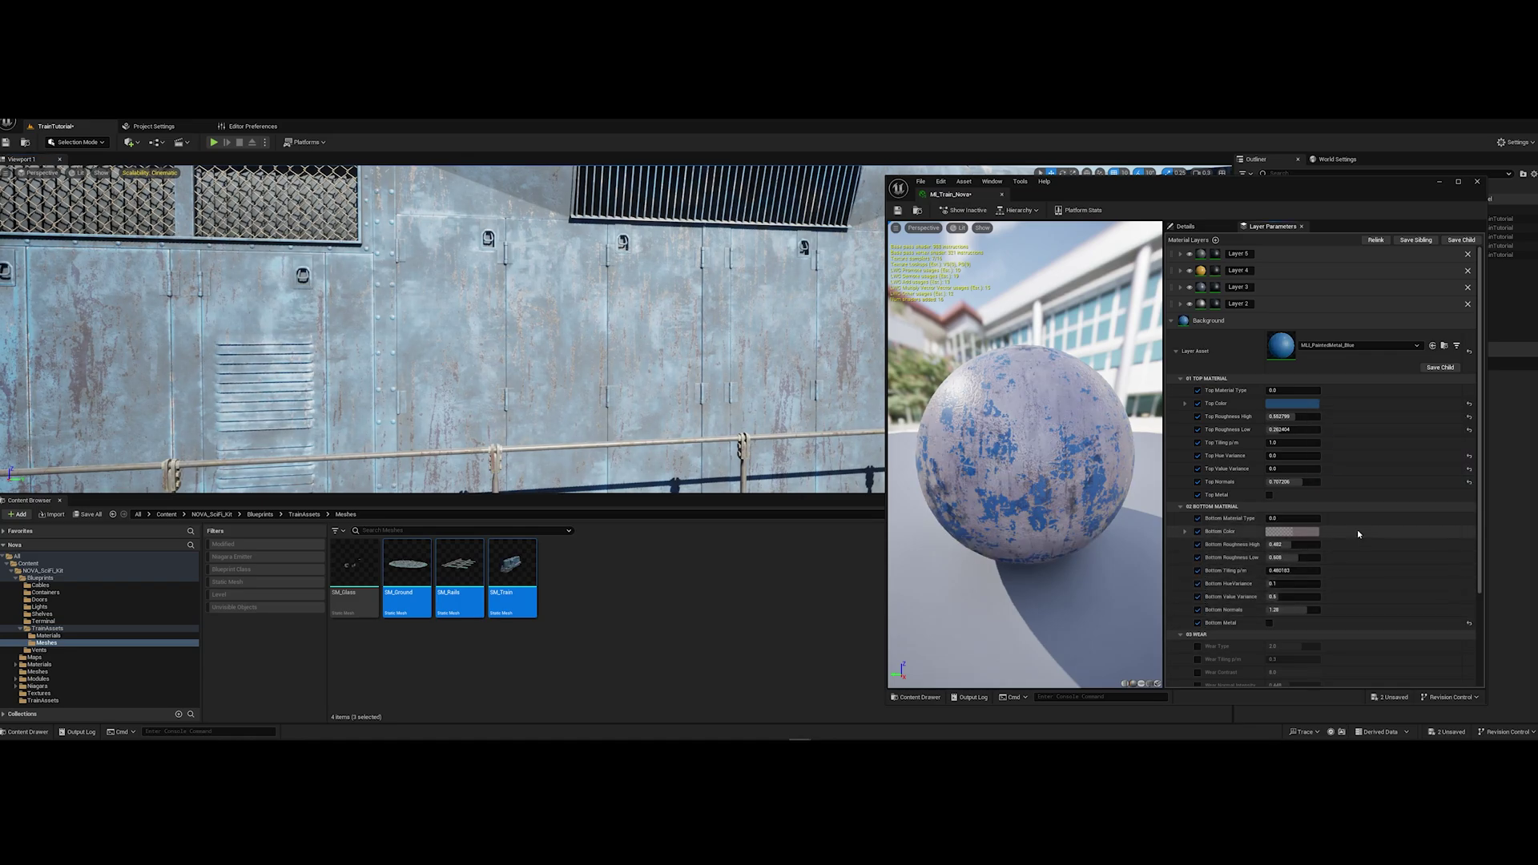
Make the Bottom Color a slightly desaturated orange-brown rust and edit Bottom Roughness Low
left_click(1291, 532)
left_click_drag(1439, 553, 1442, 611)
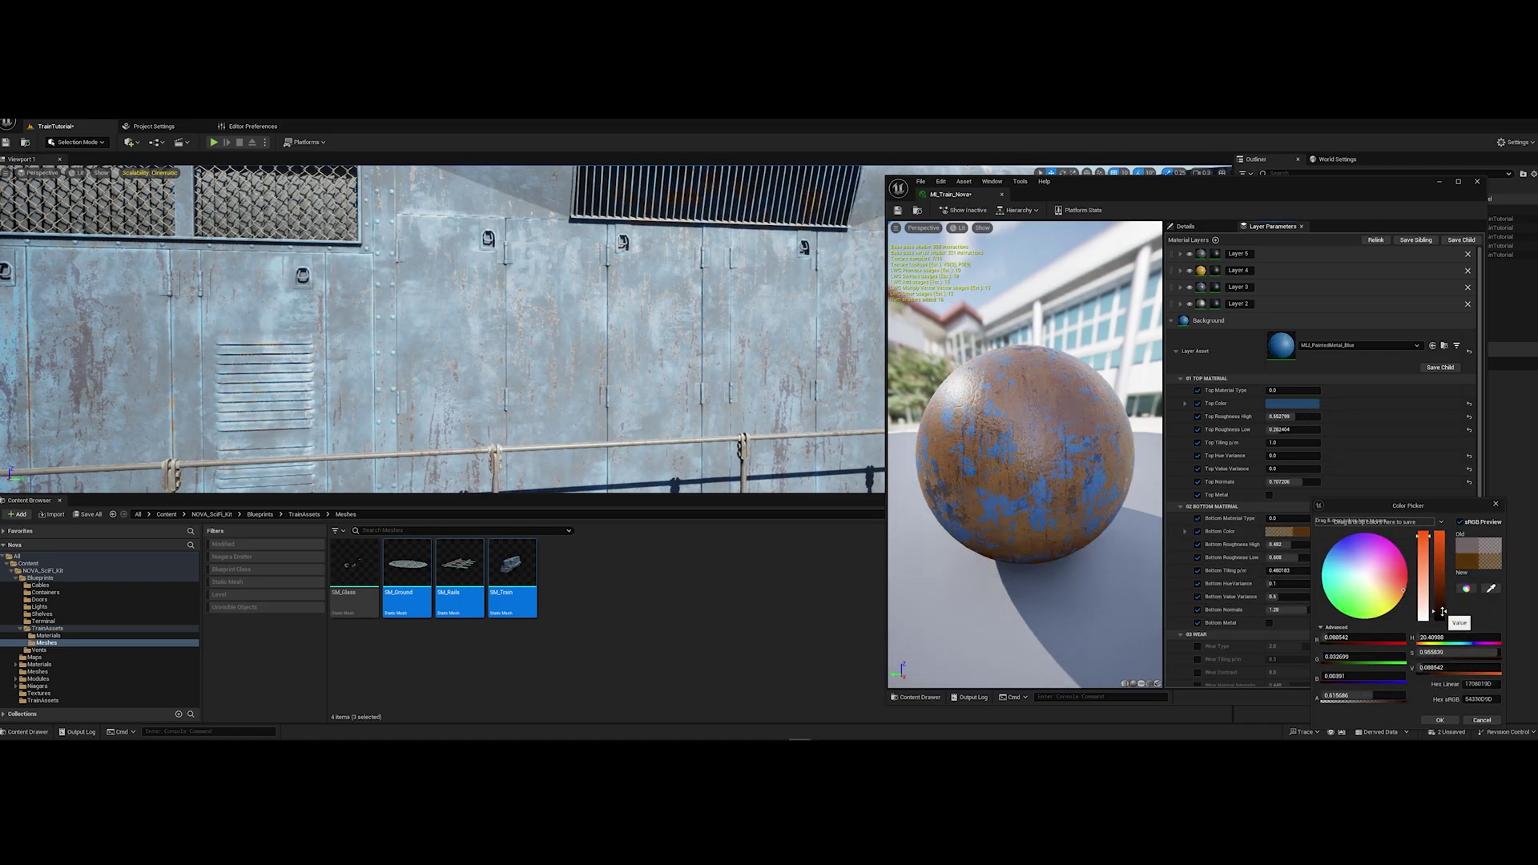
left_click_drag(1423, 536, 1423, 541)
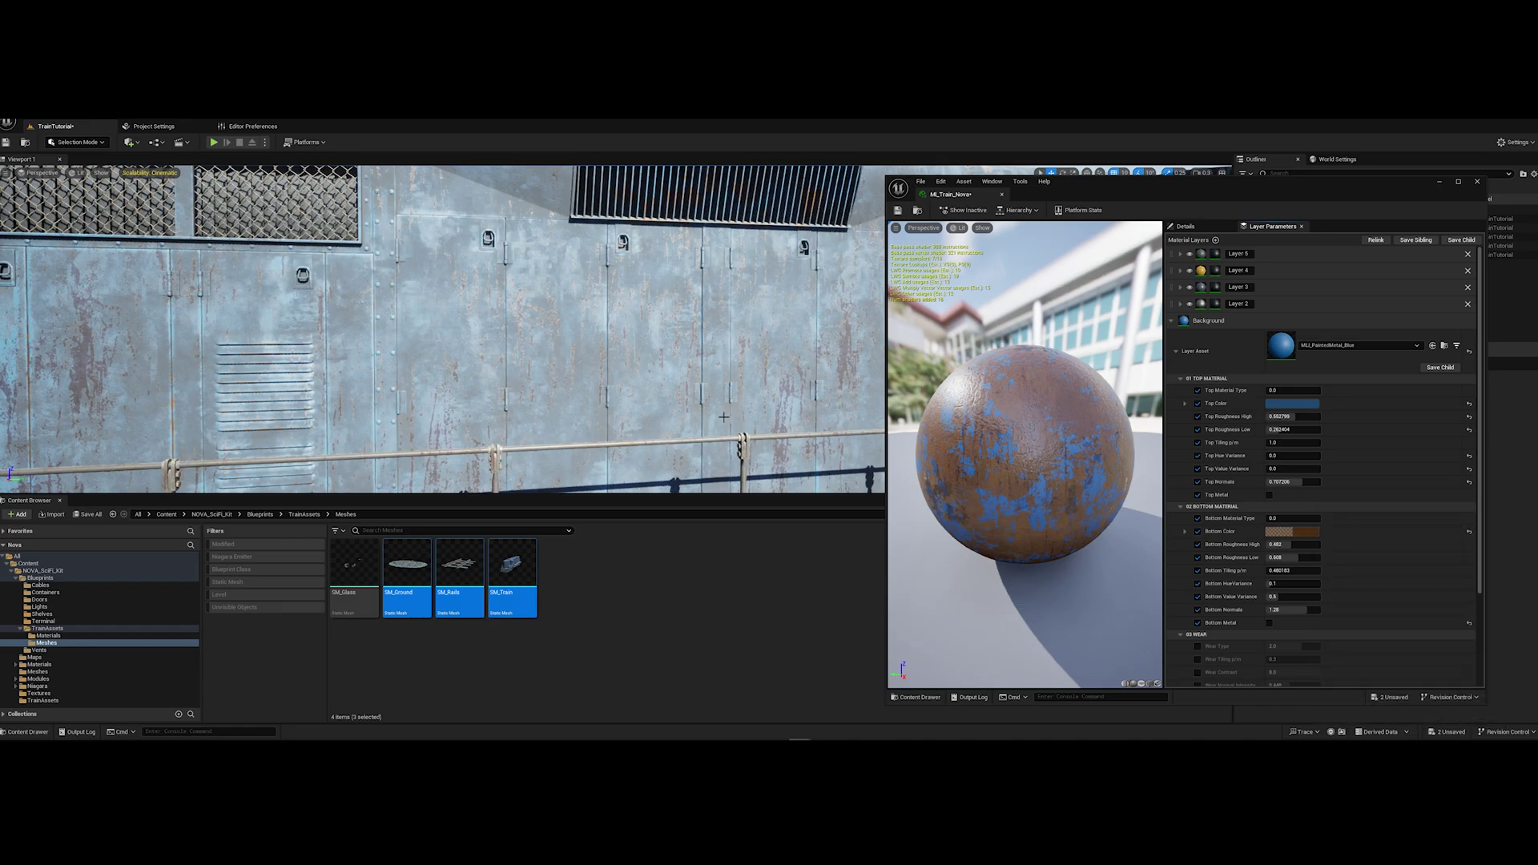
left_click(1292, 558)
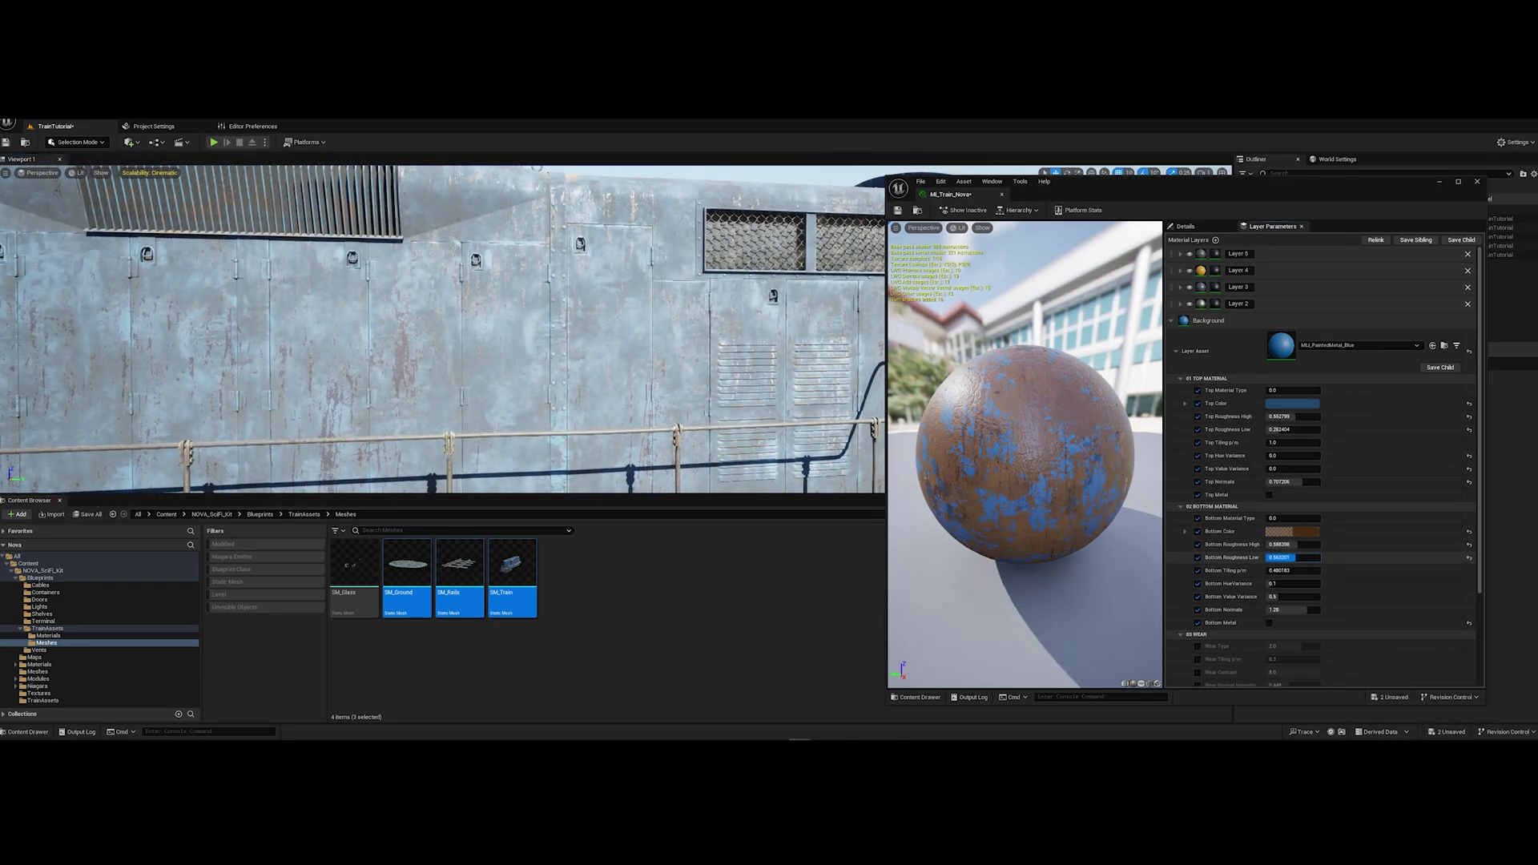
Set Dirt Opacity Color and Leakage Opacity Color to 0 in Details
left_click(1185, 226)
left_click(1321, 366)
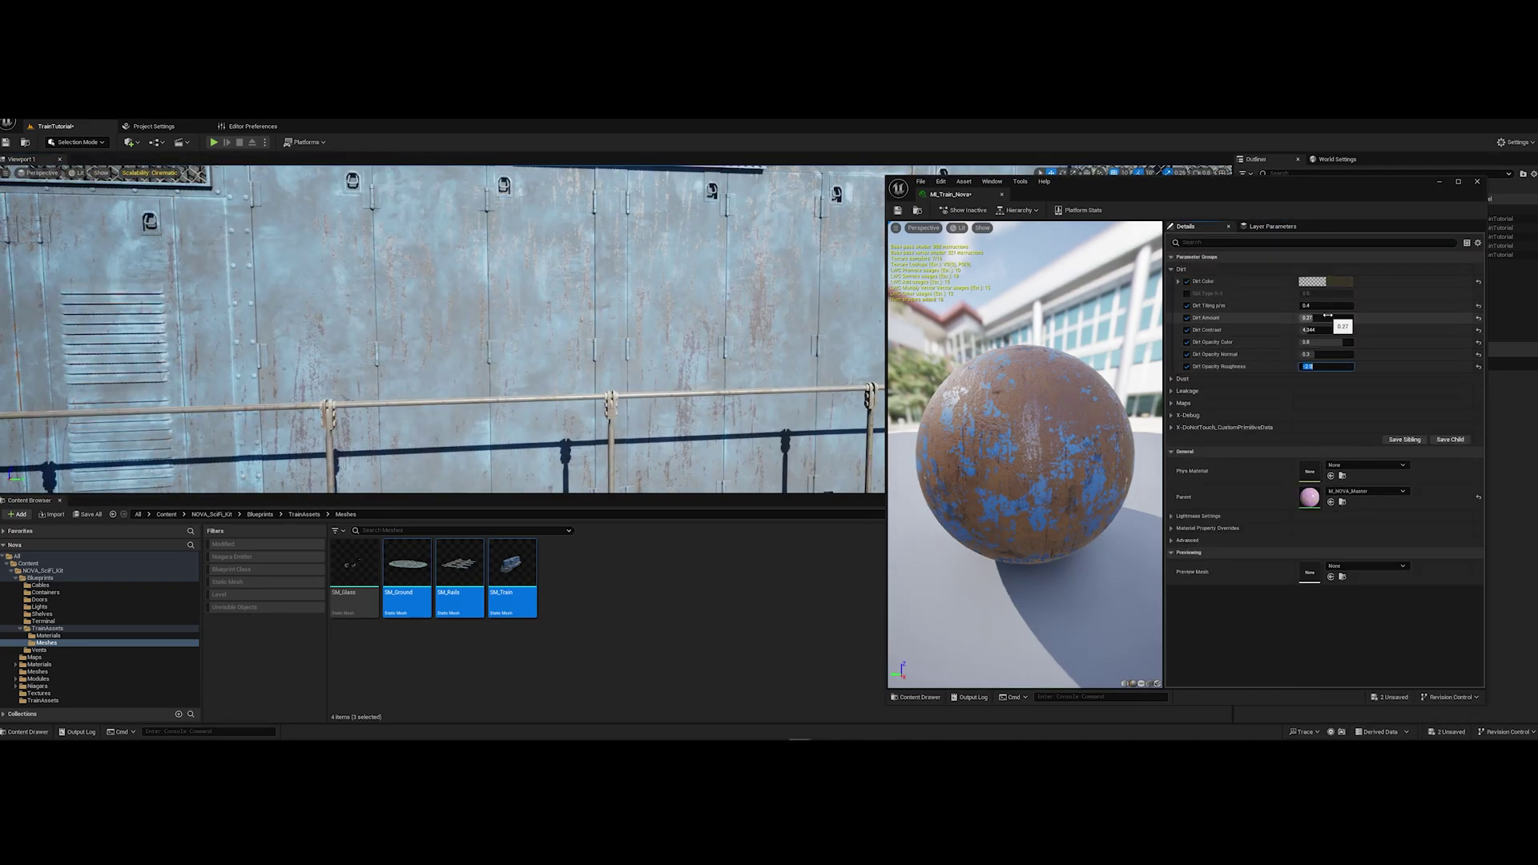
left_click(1182, 378)
left_click(1187, 451)
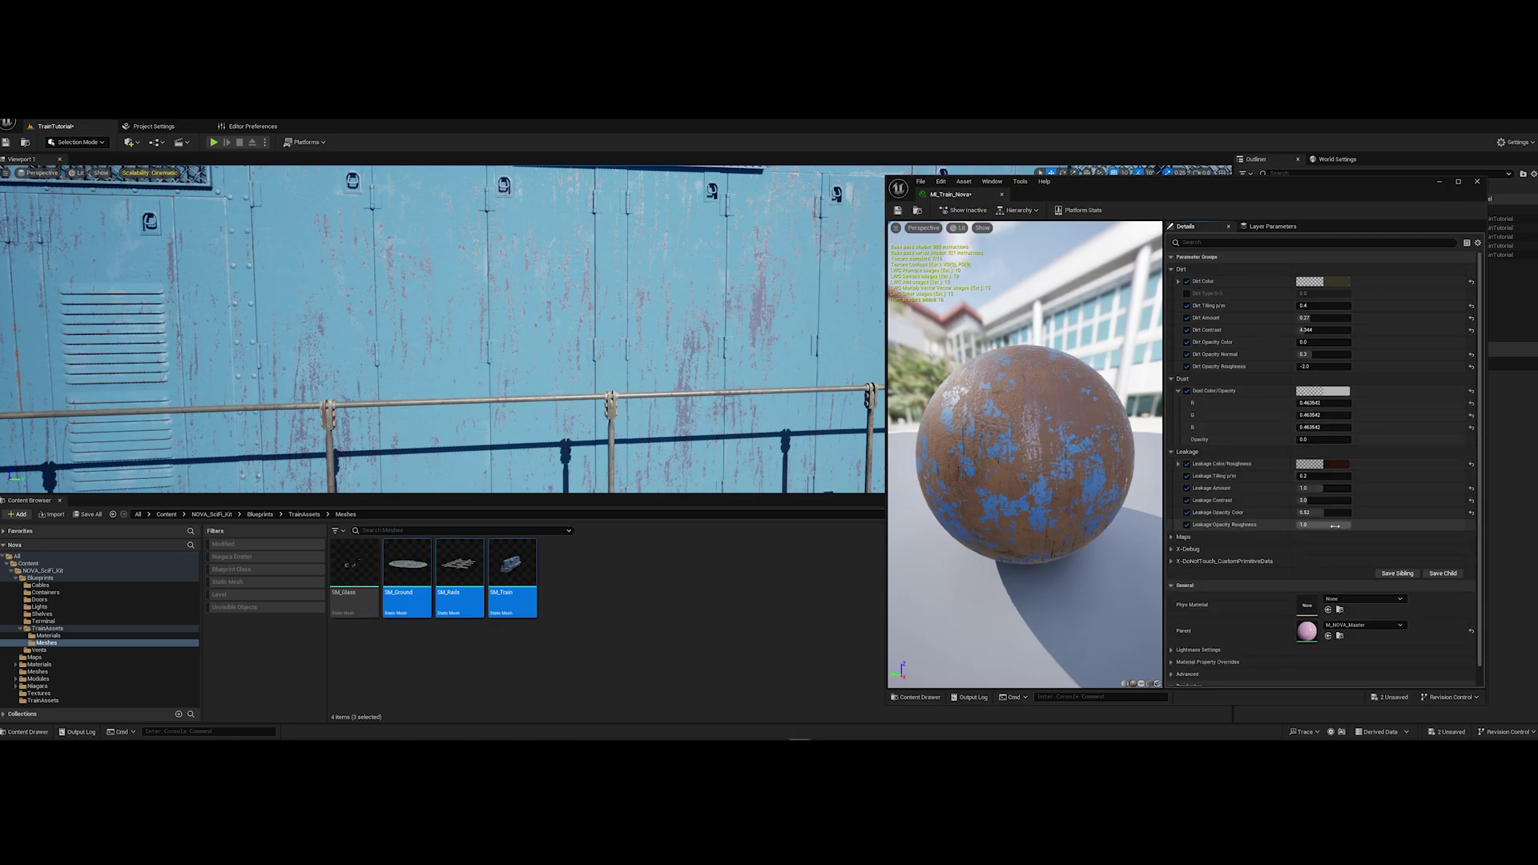
left_click(619, 293)
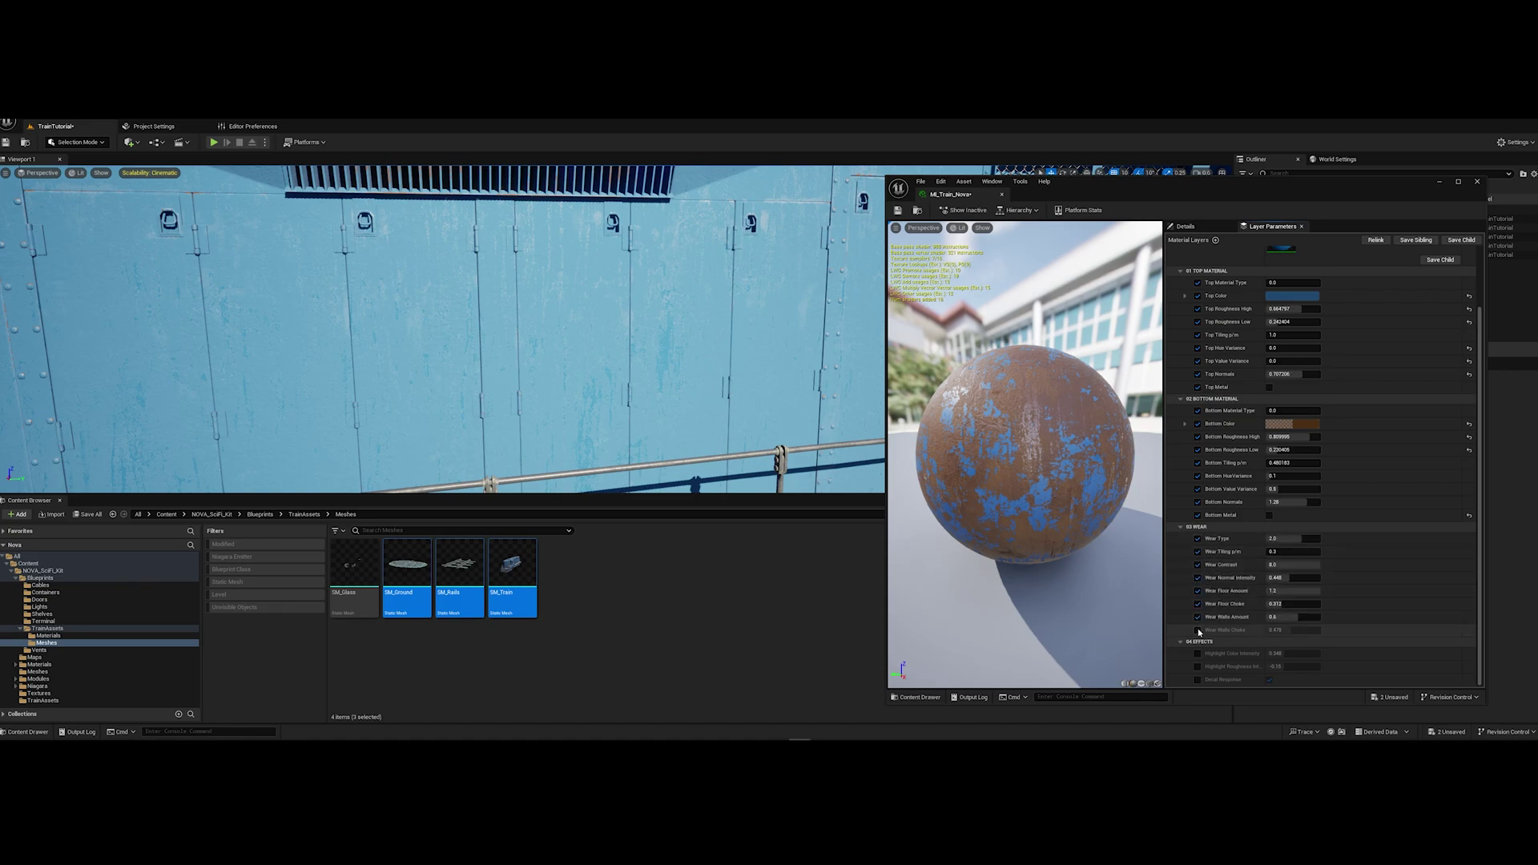
Set the Background layer's Wear Type to 3 and view the train roof vents
type("3")
key("Return")
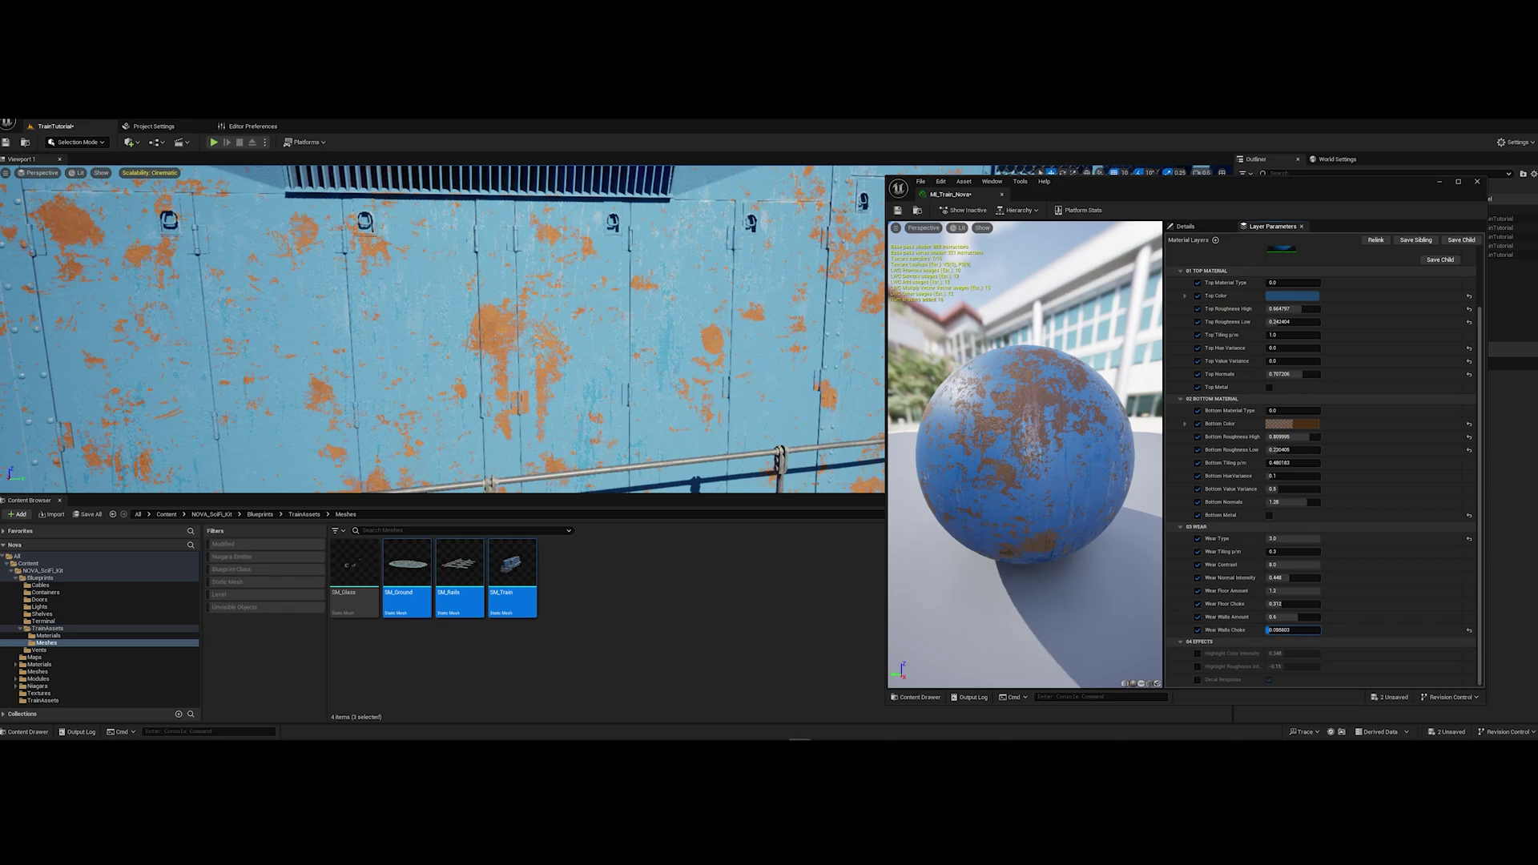
right_click_drag(768, 351, 973, 427)
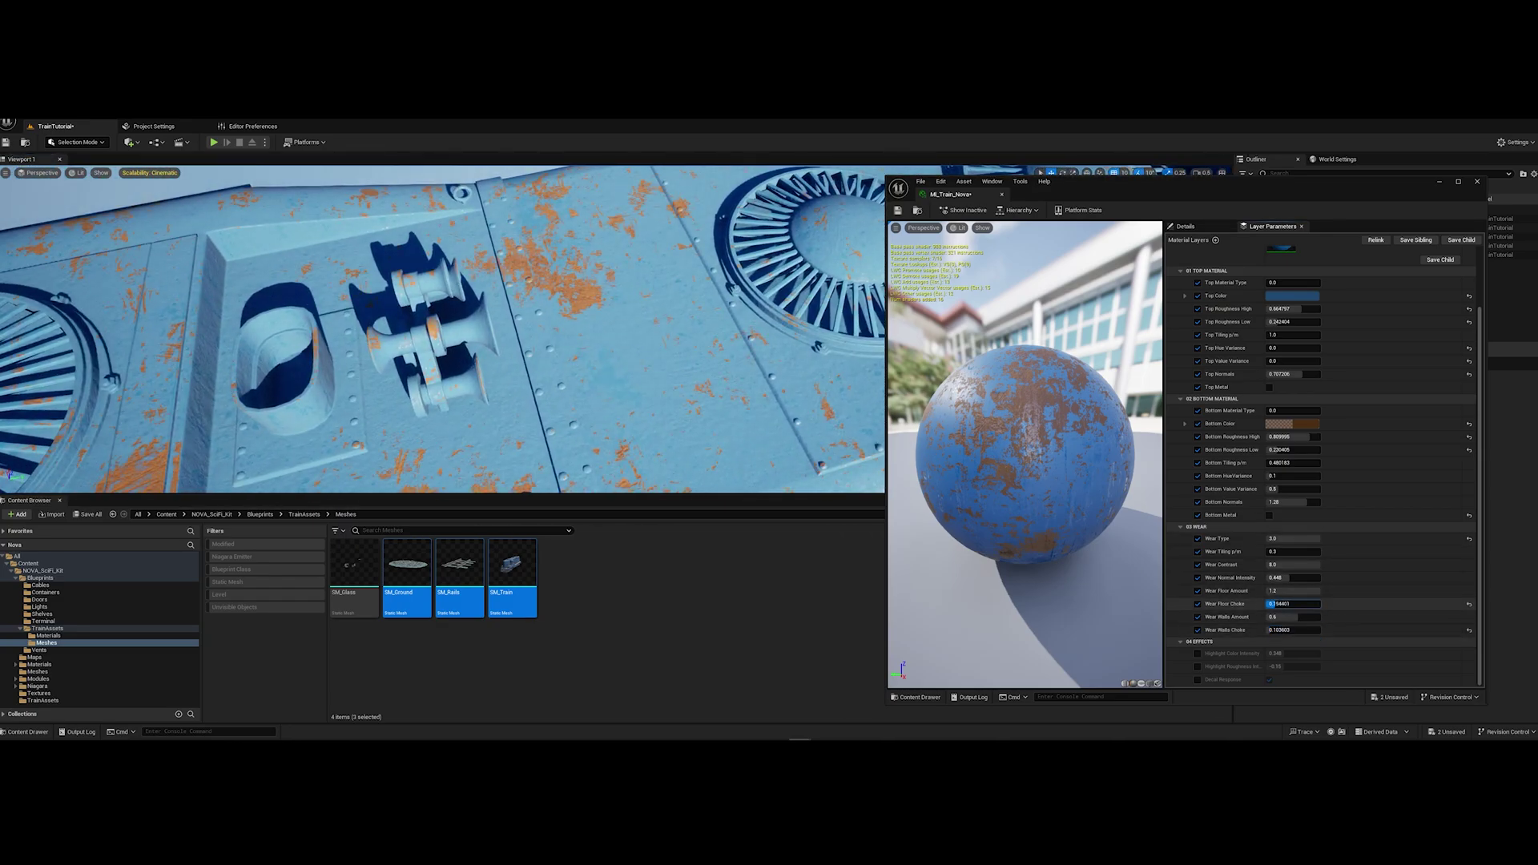
Set Wear Floor Choke to 0.0992 and bring up Layer 2's metal settings
type("0.0992")
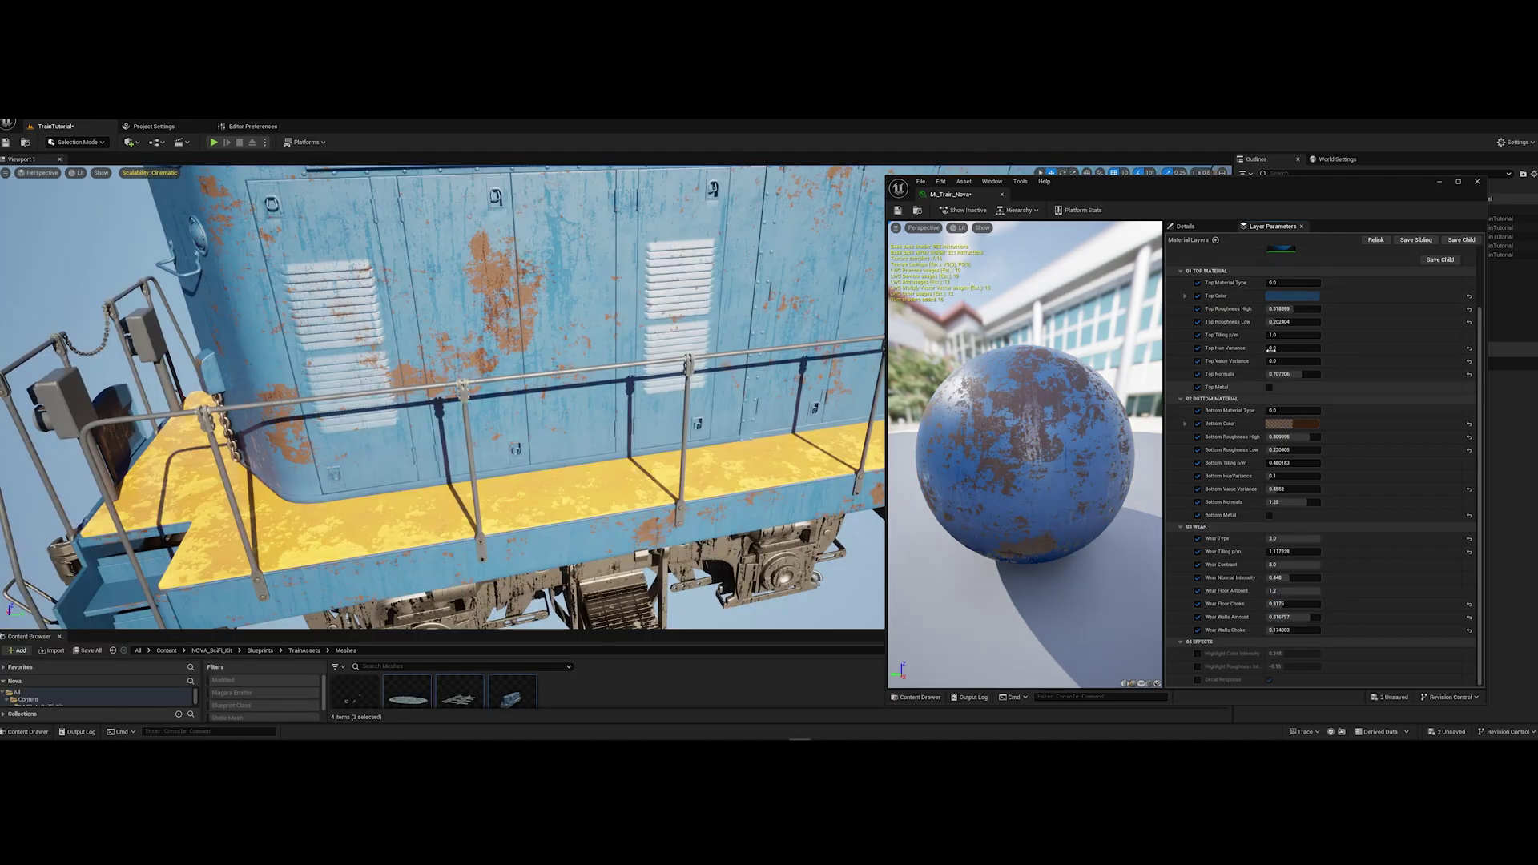
scroll(1171, 320, "up", 3)
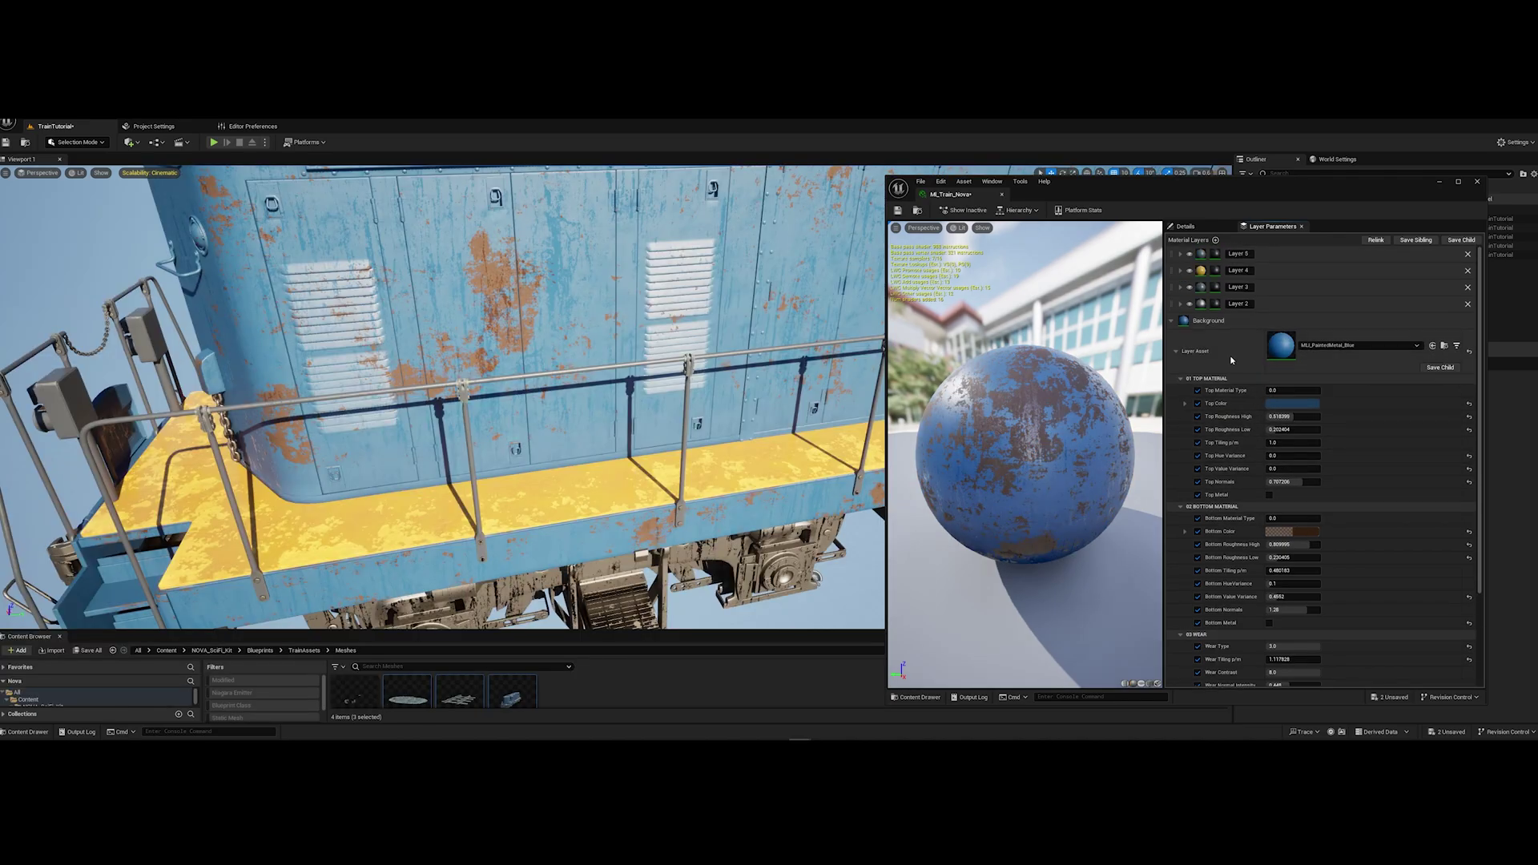
left_click(1171, 321)
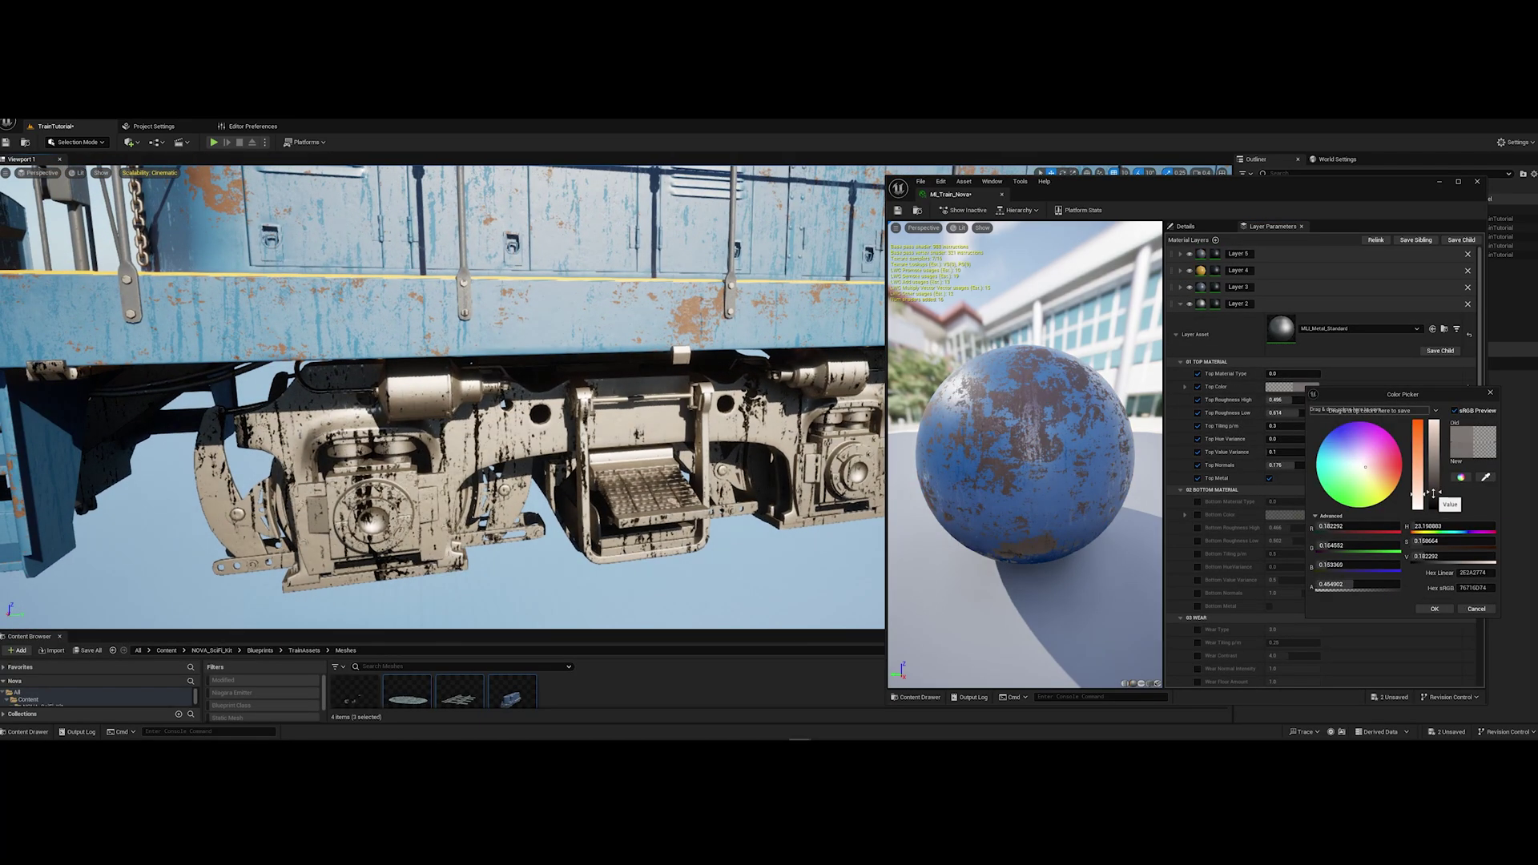
scroll(1199, 591, "down", 1)
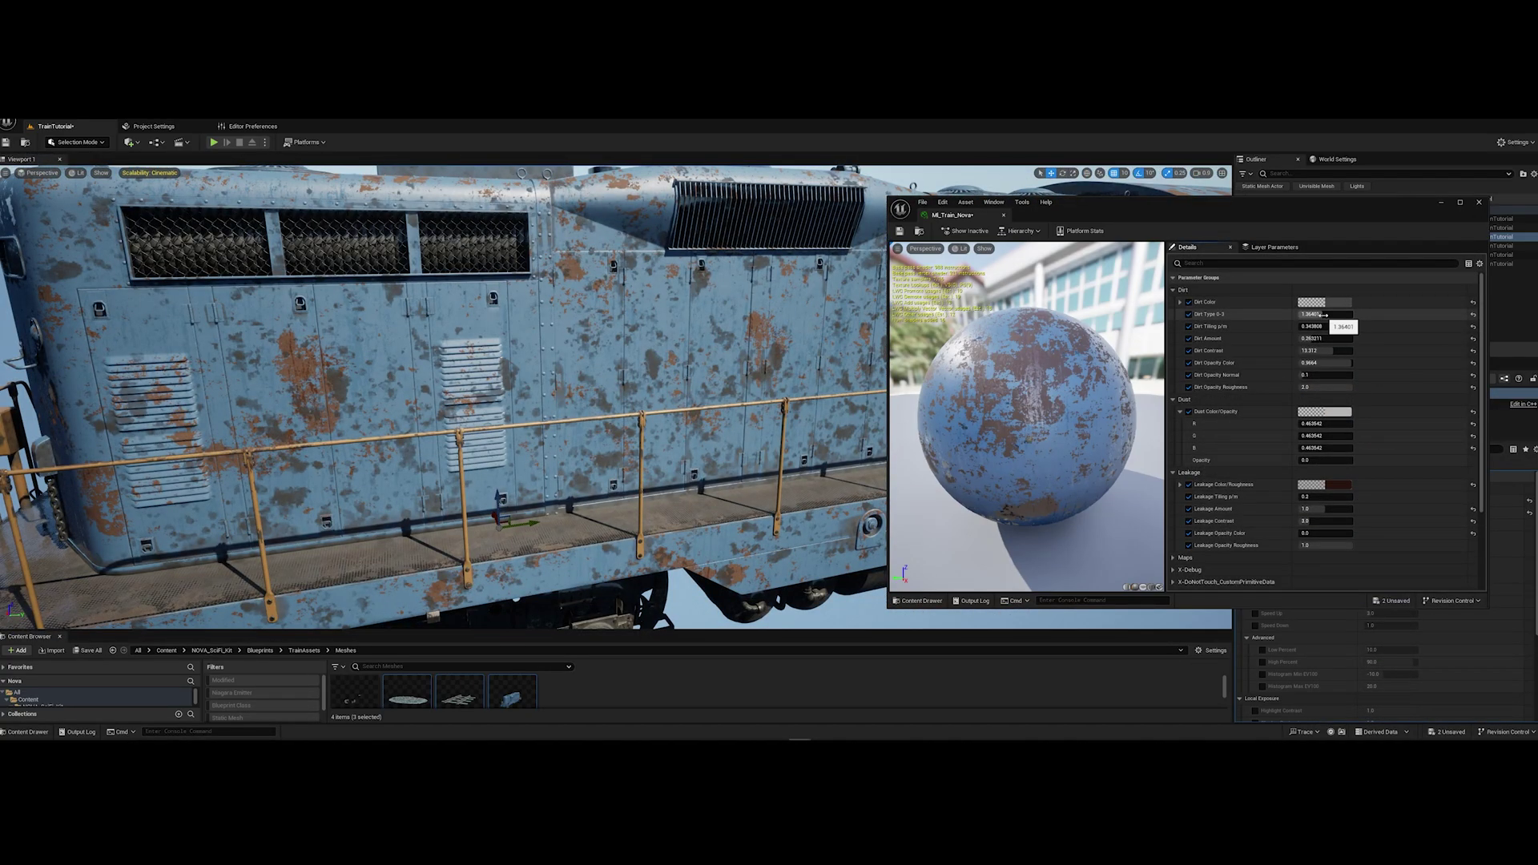
Retune the dirt: Dirt Type 8.144, new contrast, opacity roughness, amount, colour and tiling about 0.99
left_click(1323, 315)
type("8.144")
left_click(1324, 339)
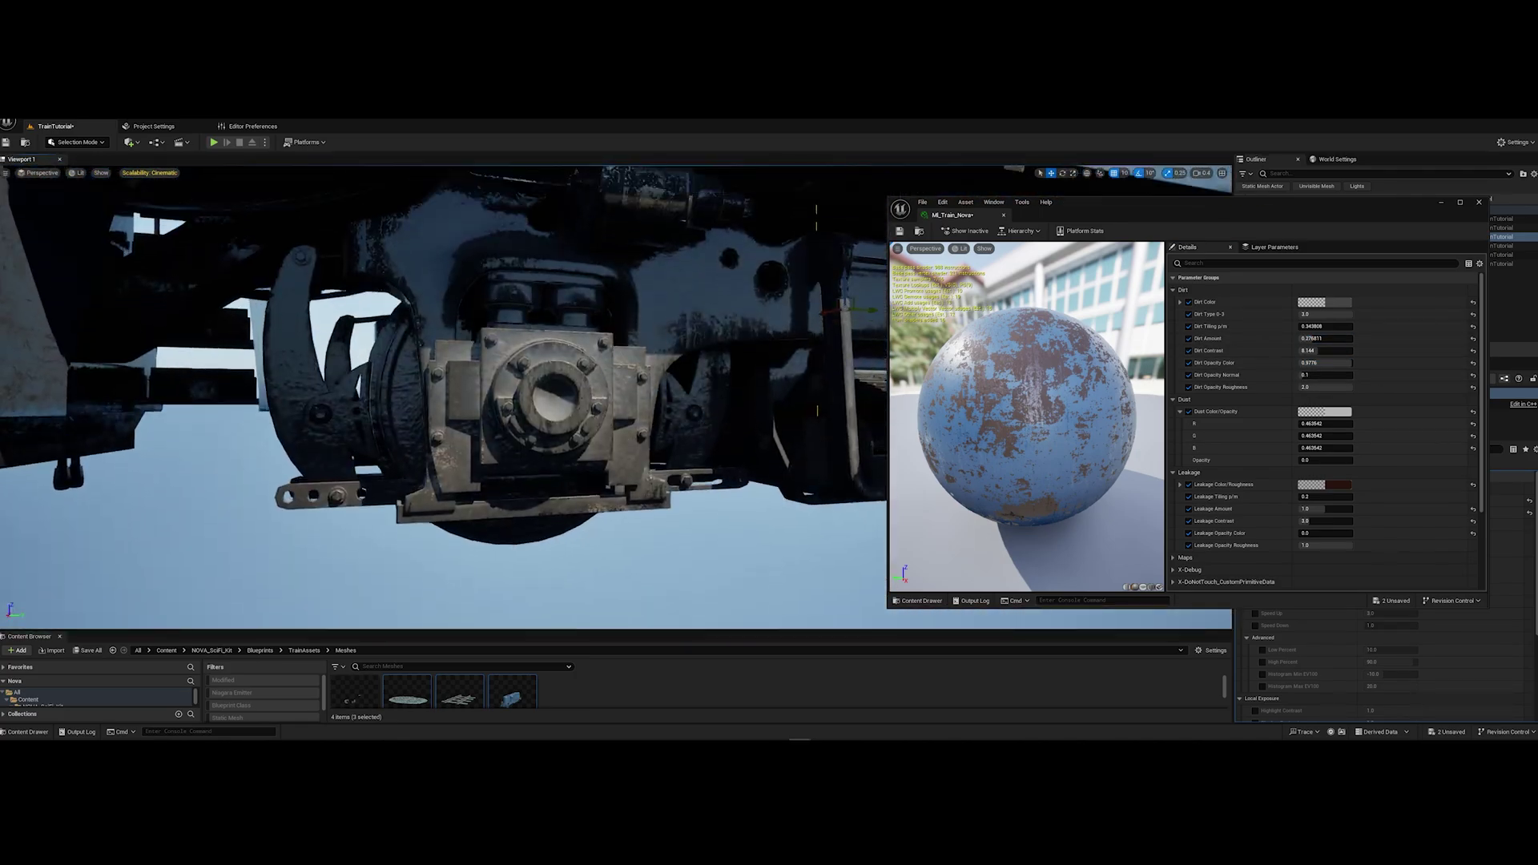
left_click(1326, 387)
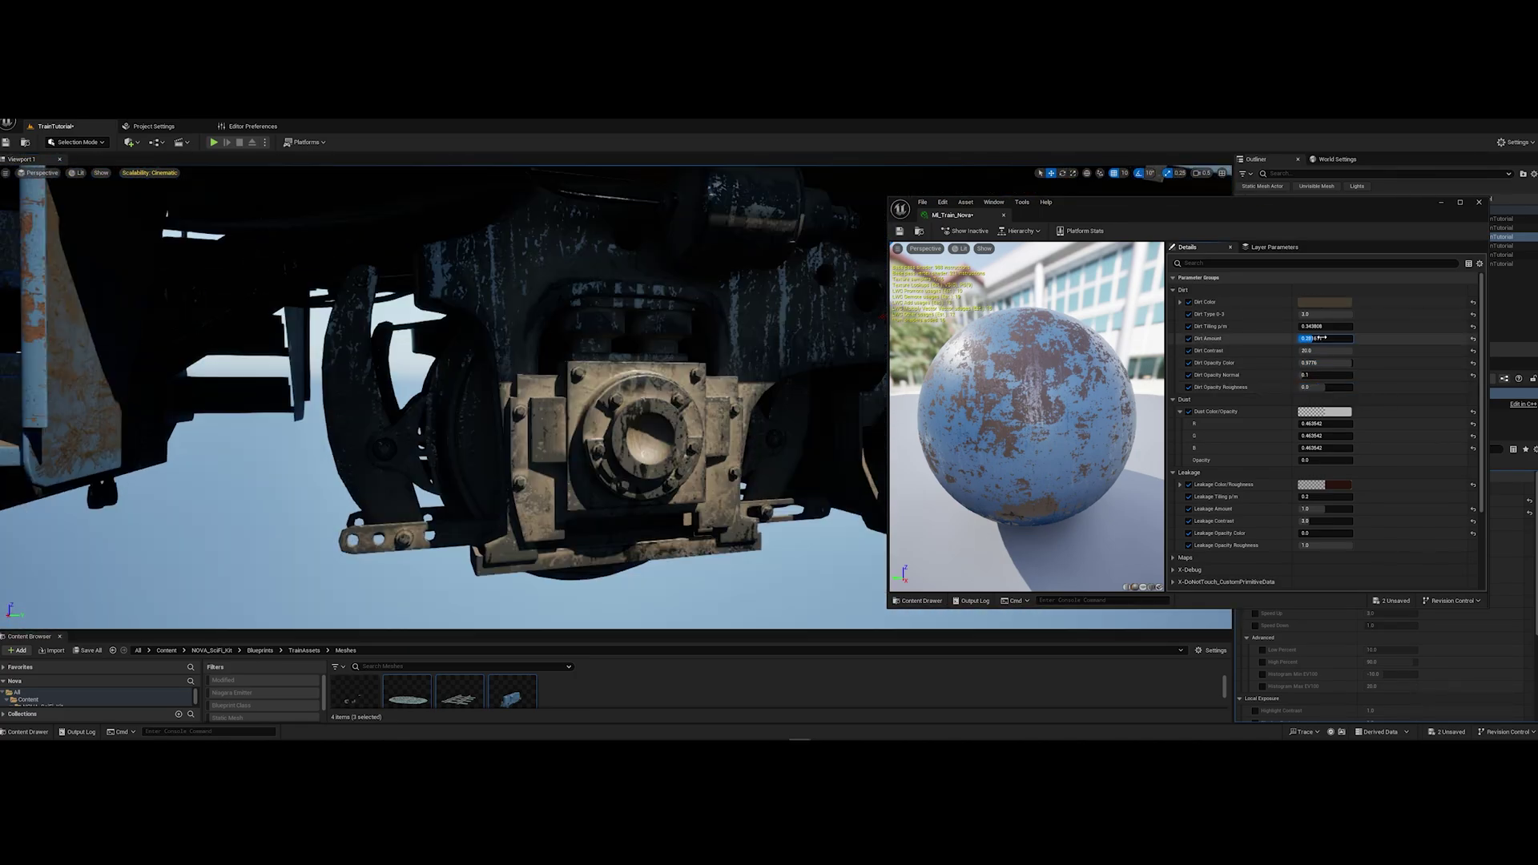
left_click(1312, 302)
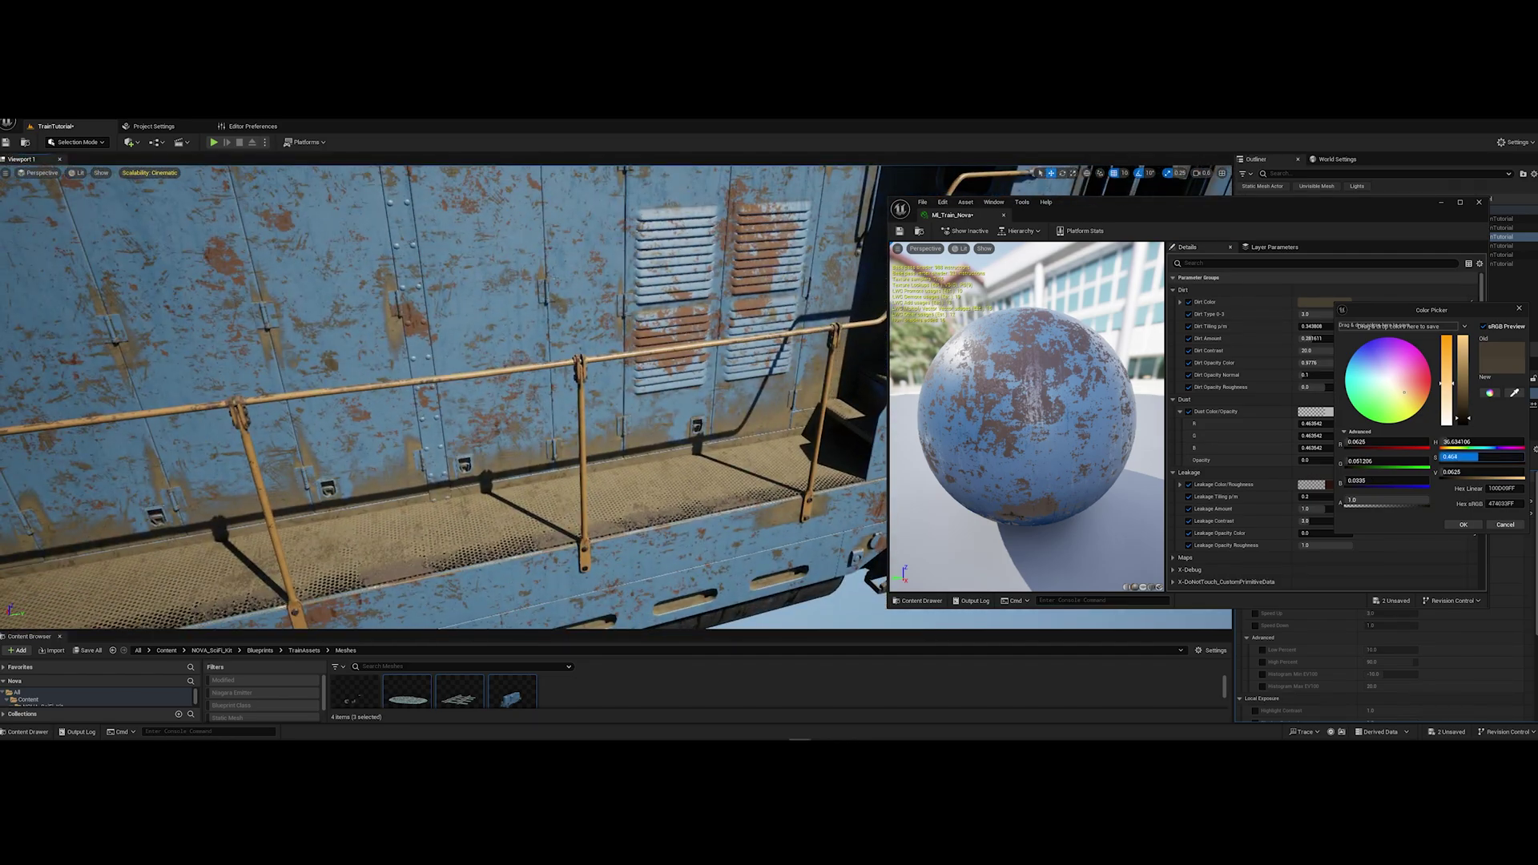
key("Return")
left_click_drag(1345, 323, 1410, 323)
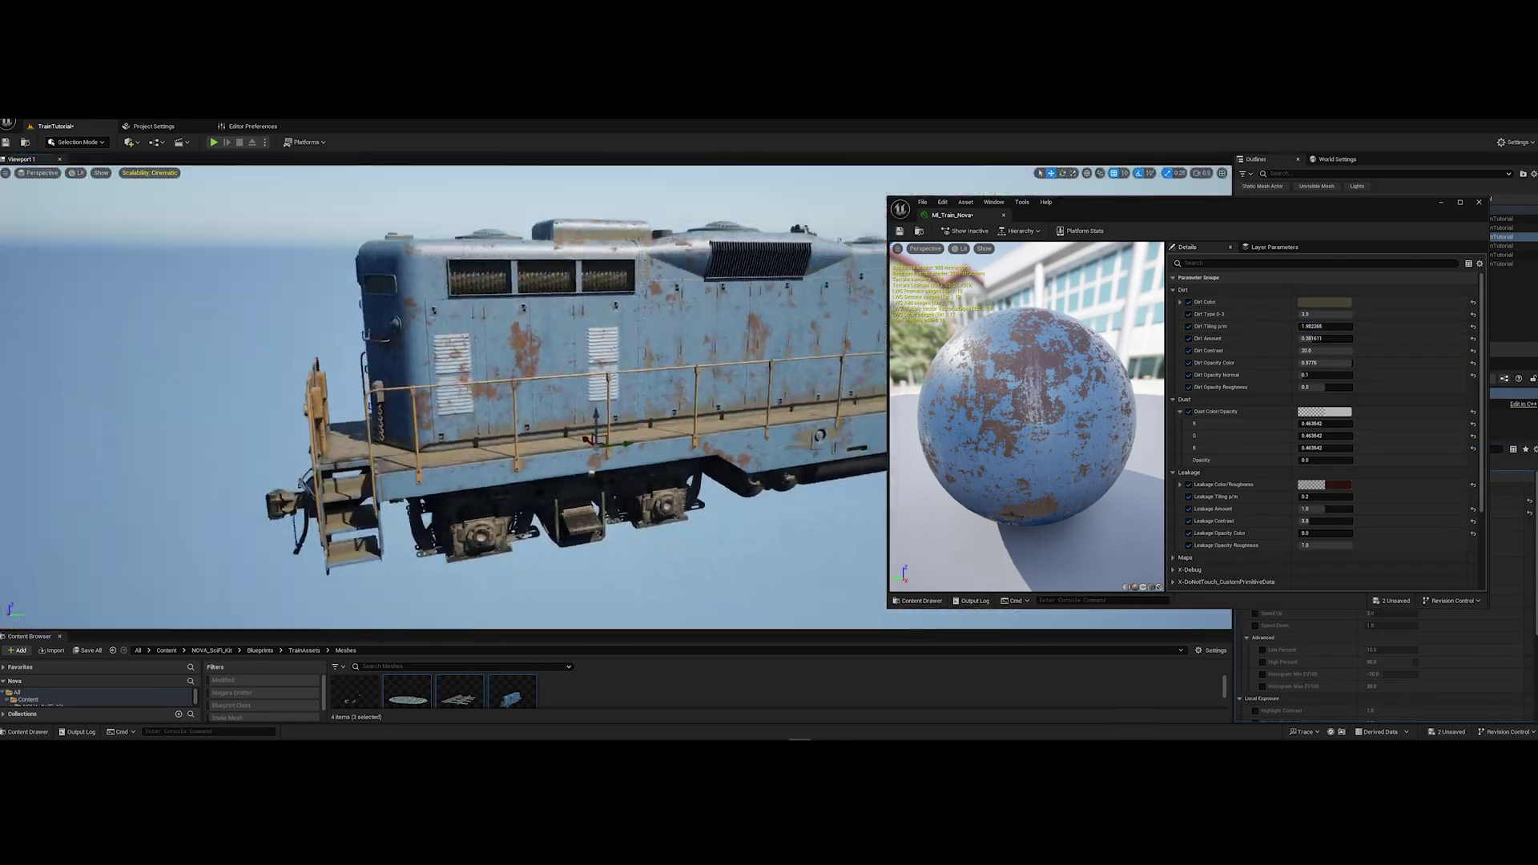
left_click(1324, 302)
left_click(1326, 338)
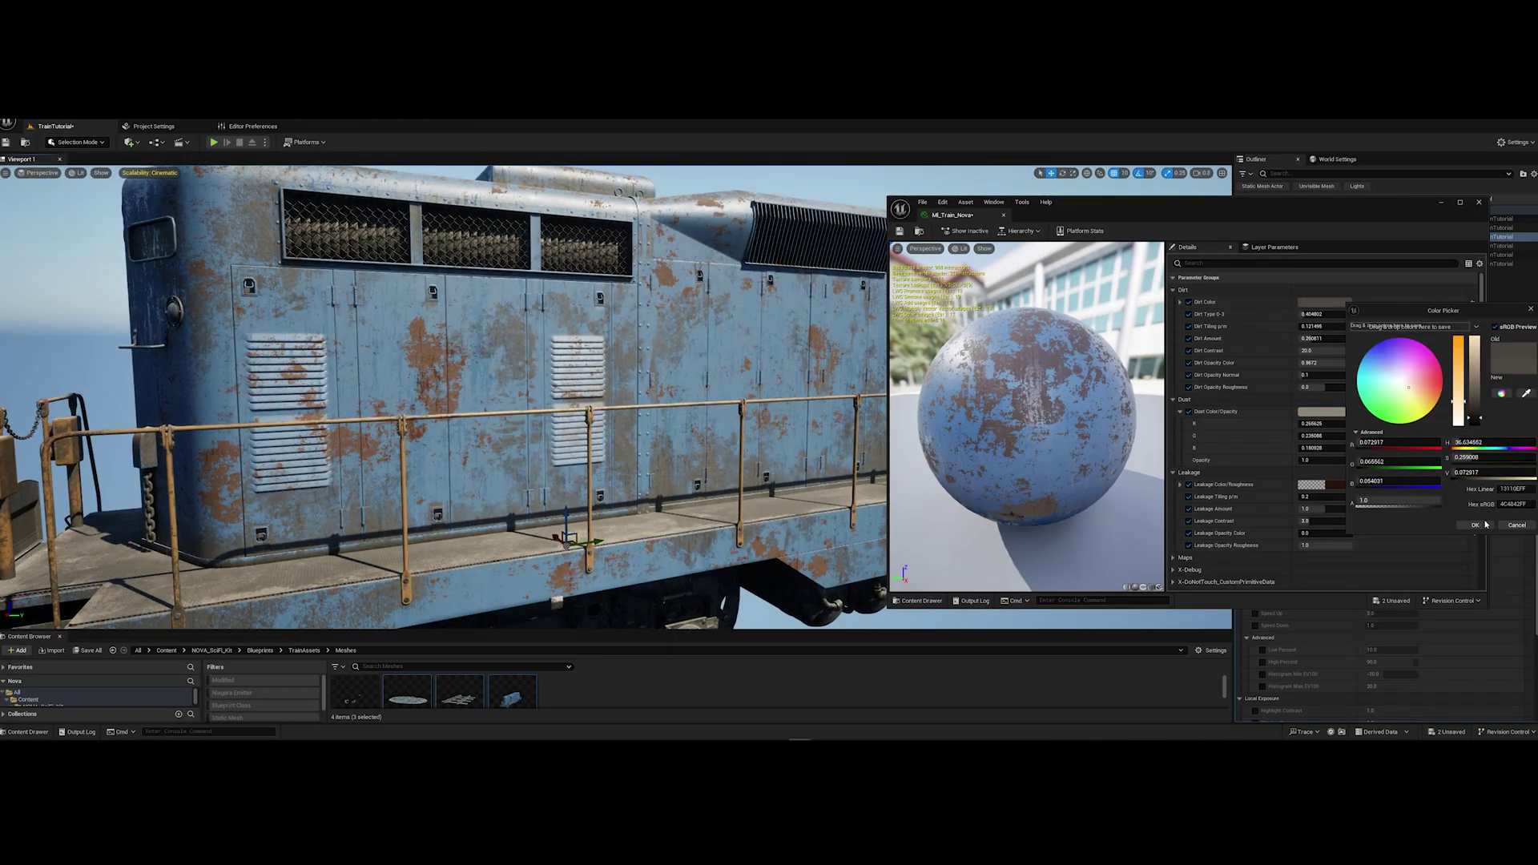
left_click(1475, 525)
Change the leakage colour and lower the leakage amount and tiling
scroll(1346, 438, "down", 2)
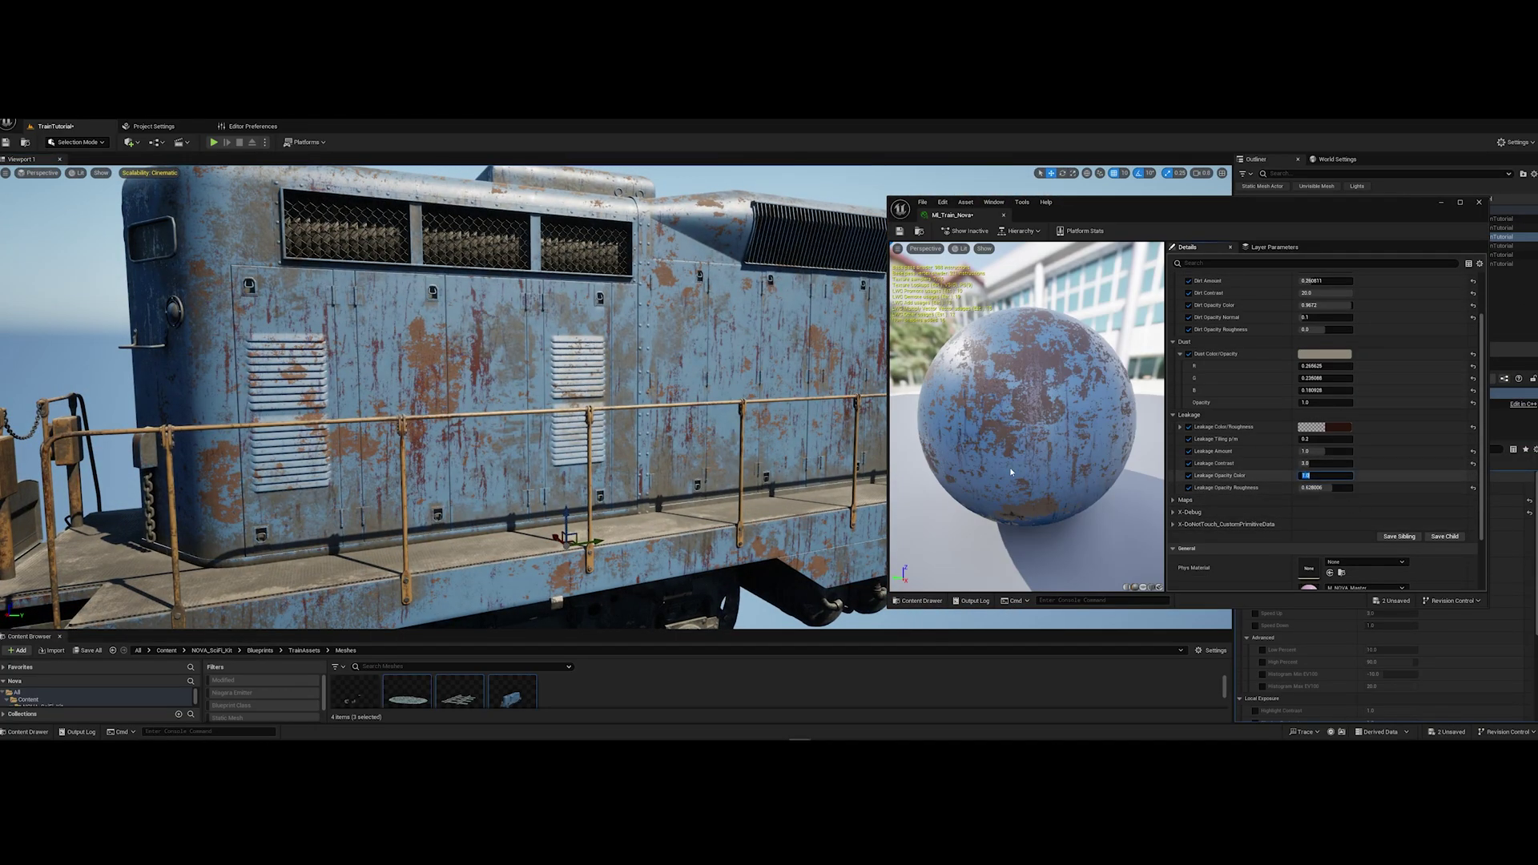
left_click(1311, 427)
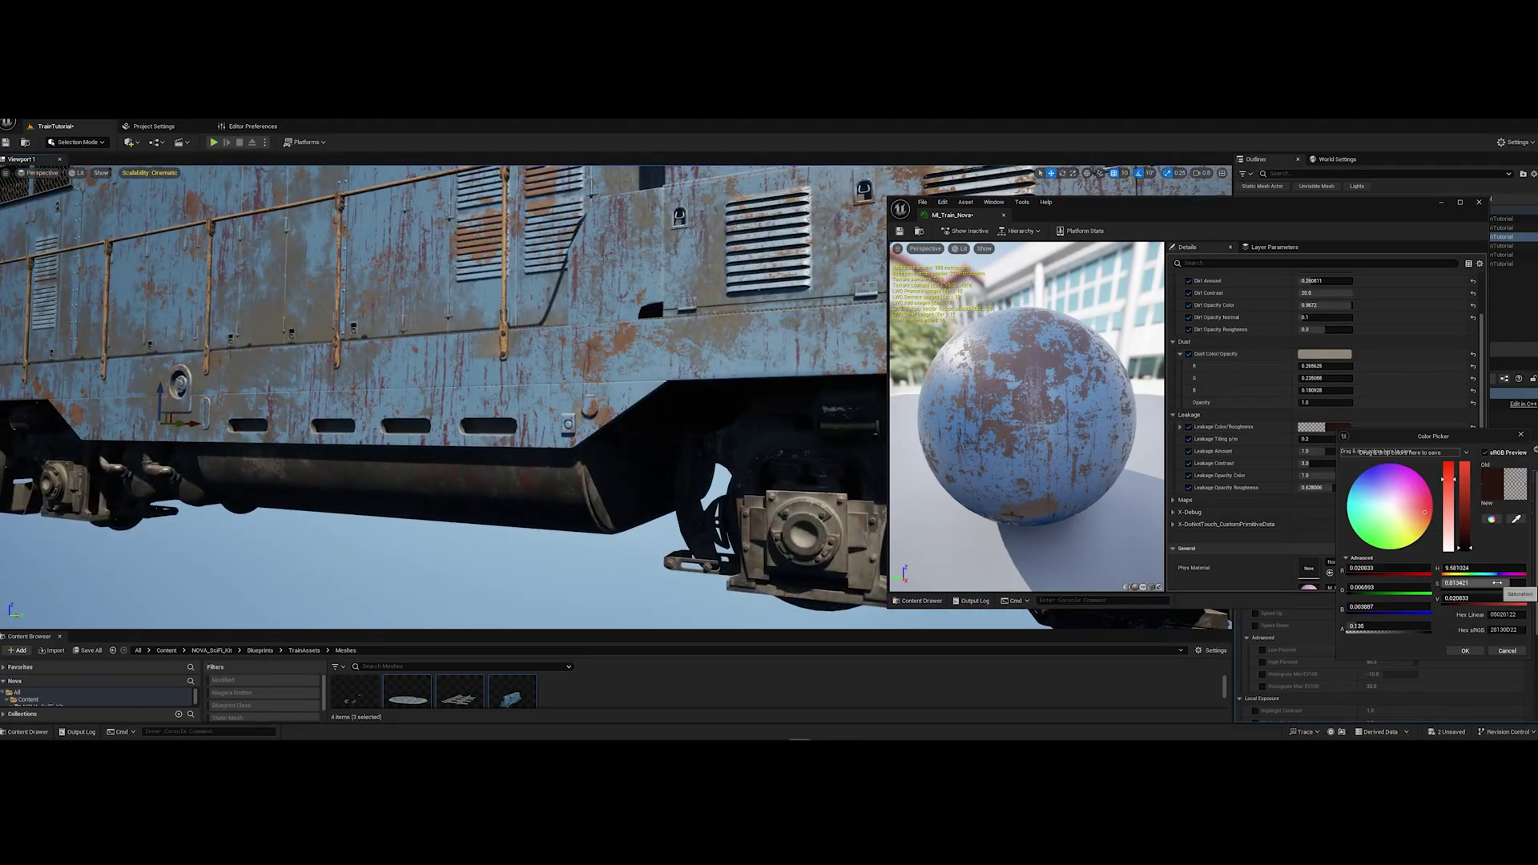
left_click(1465, 651)
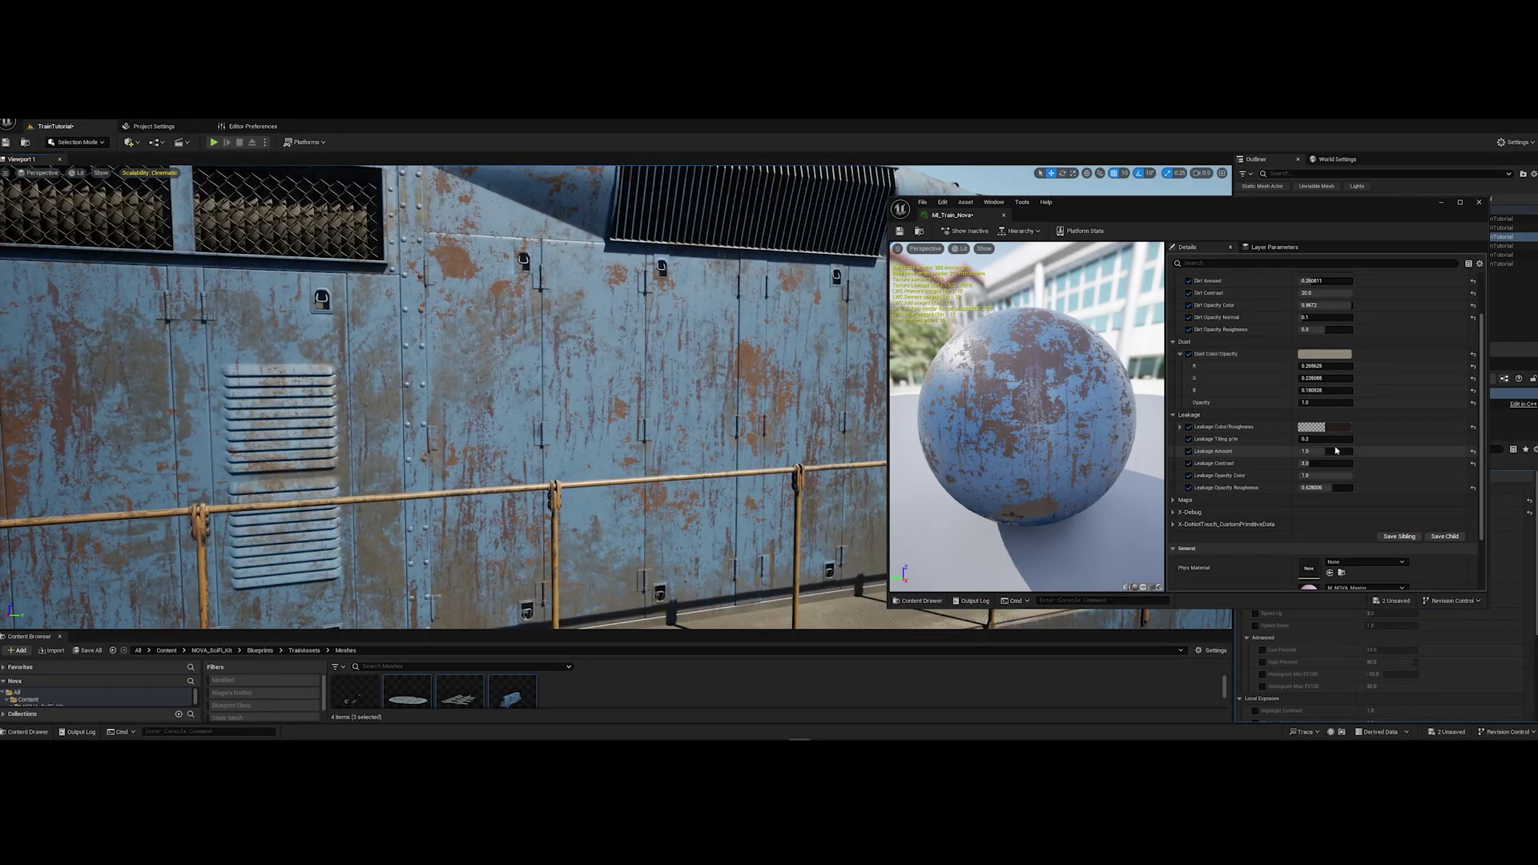
left_click_drag(1325, 451, 1313, 439)
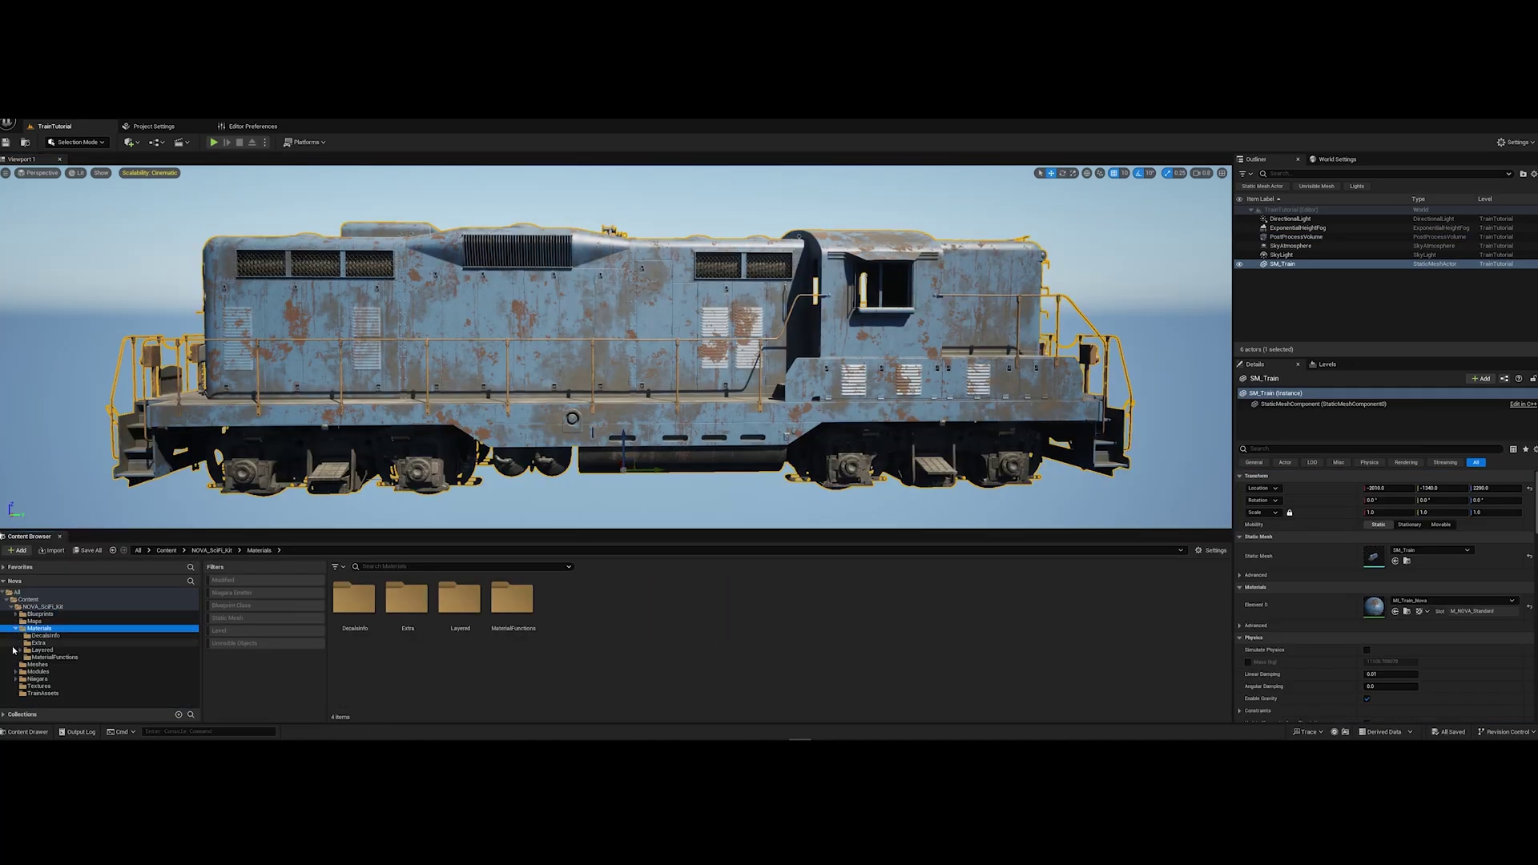
Browse the decal materials in the DecalsInfo folder and move the view closer to the train
left_click(47, 636)
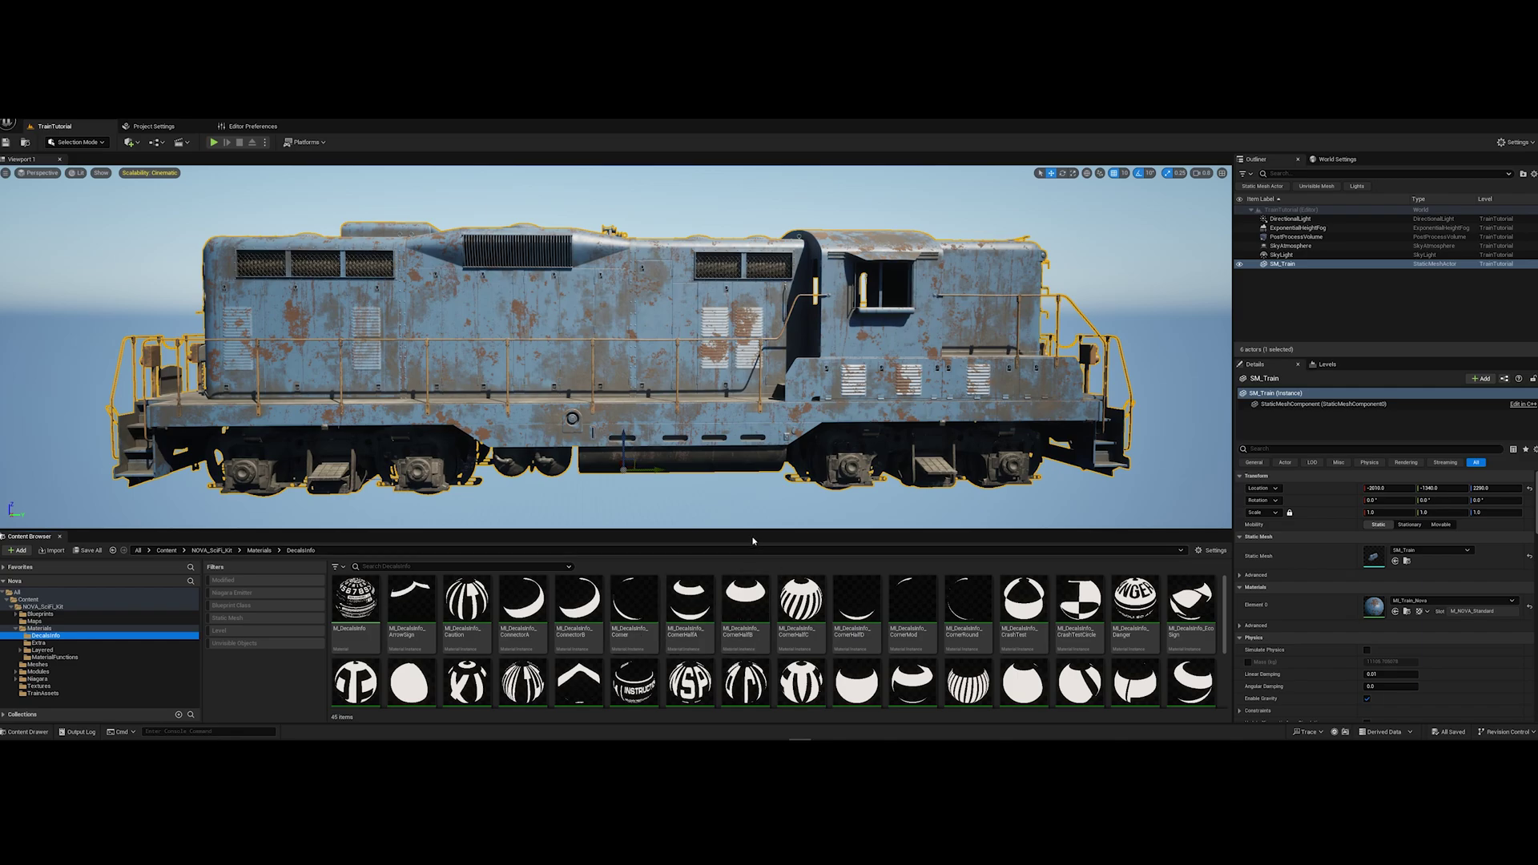
left_click_drag(753, 531, 753, 477)
scroll(1101, 678, "down", 2)
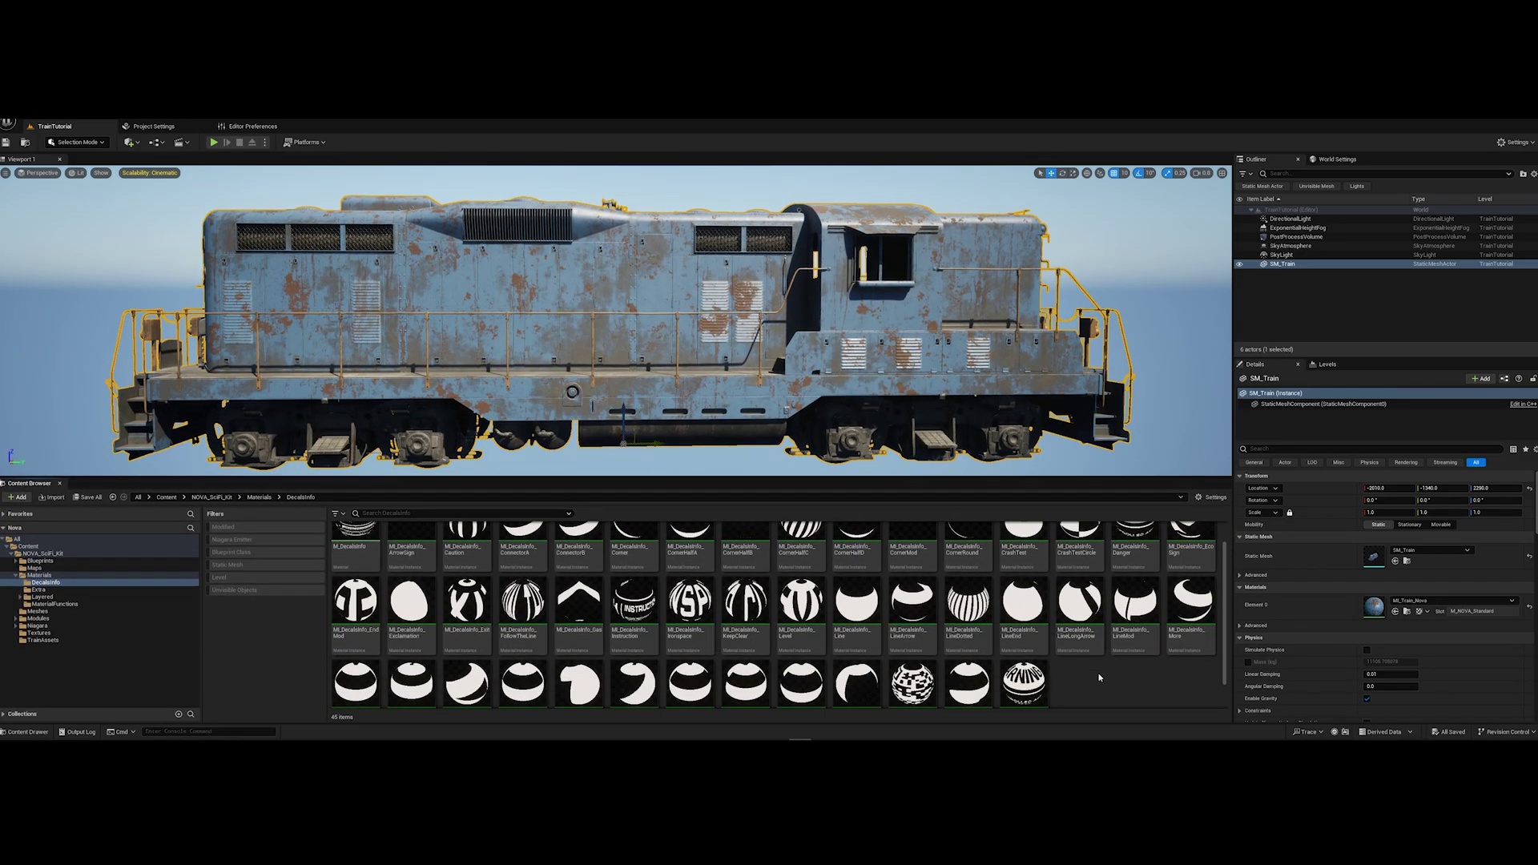
scroll(1101, 678, "up", 2)
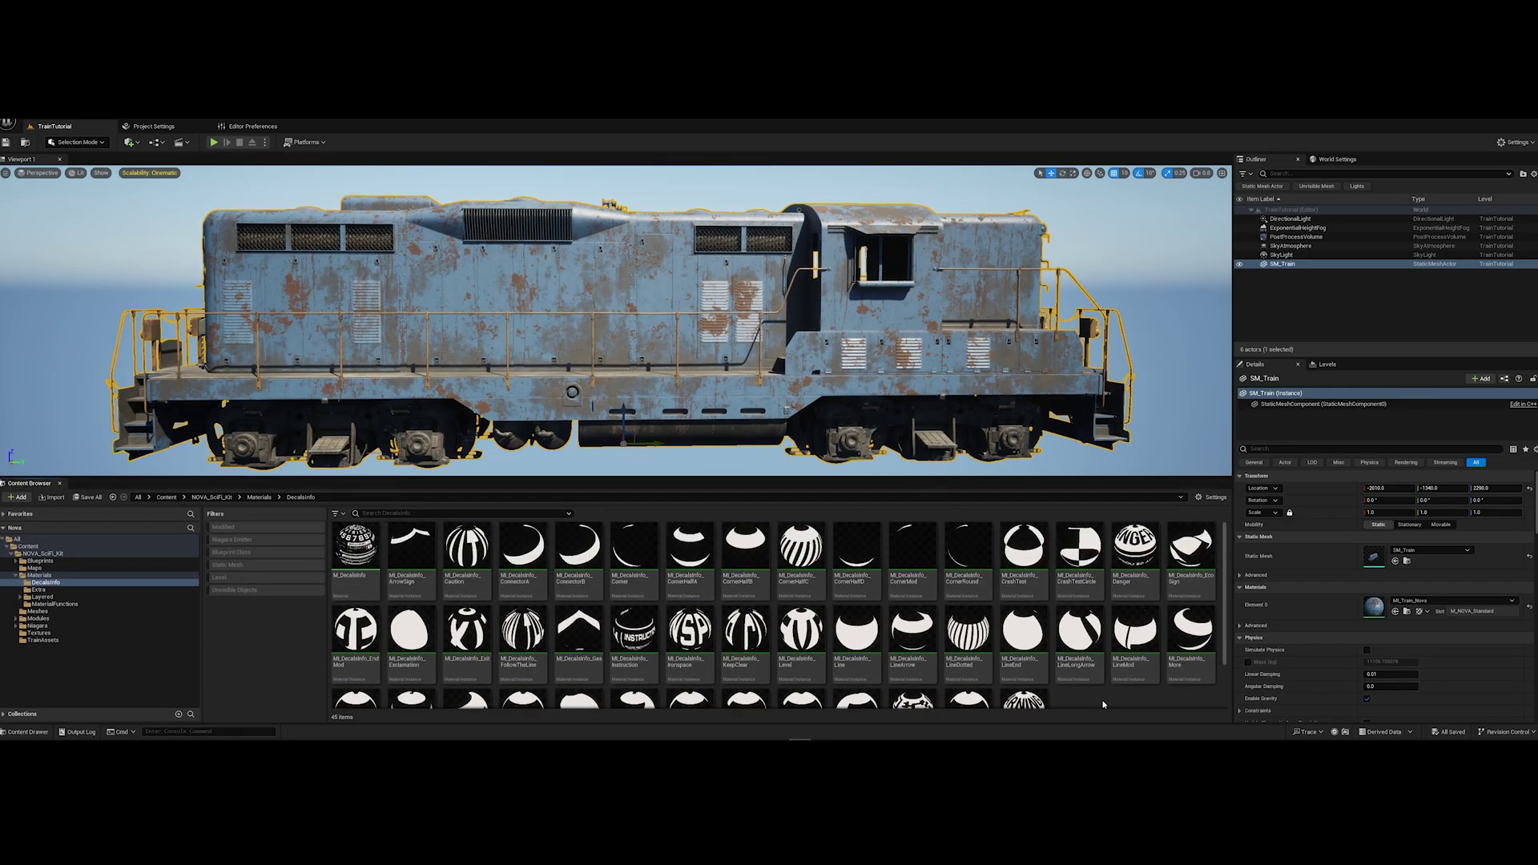
right_click_drag(617, 321, 545, 312)
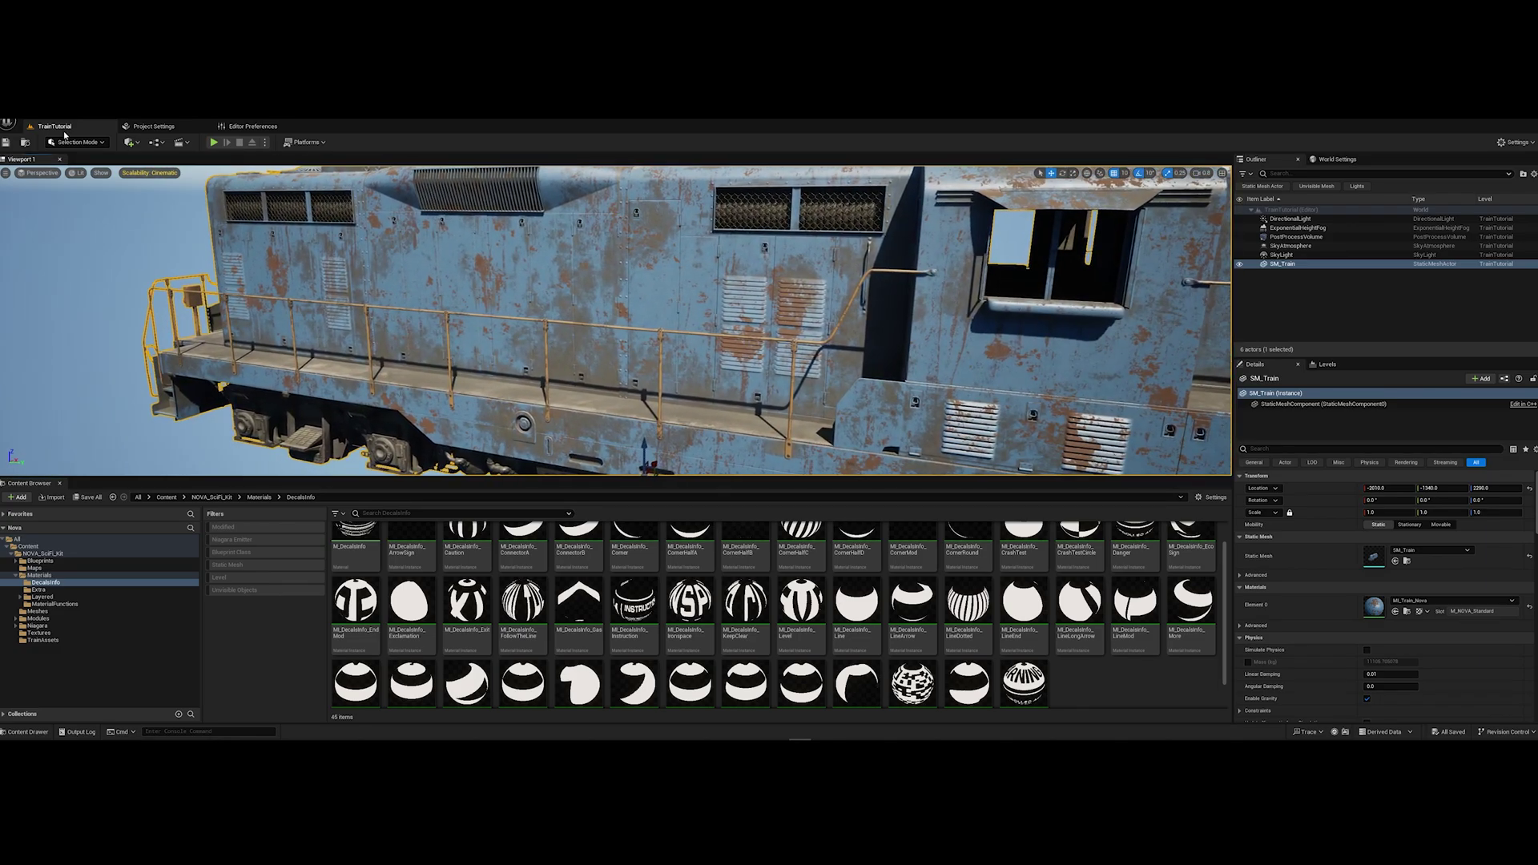
Place a Decal Actor with the Line decal via Quick Add and raise it up the train's side
left_click(131, 143)
type("deca")
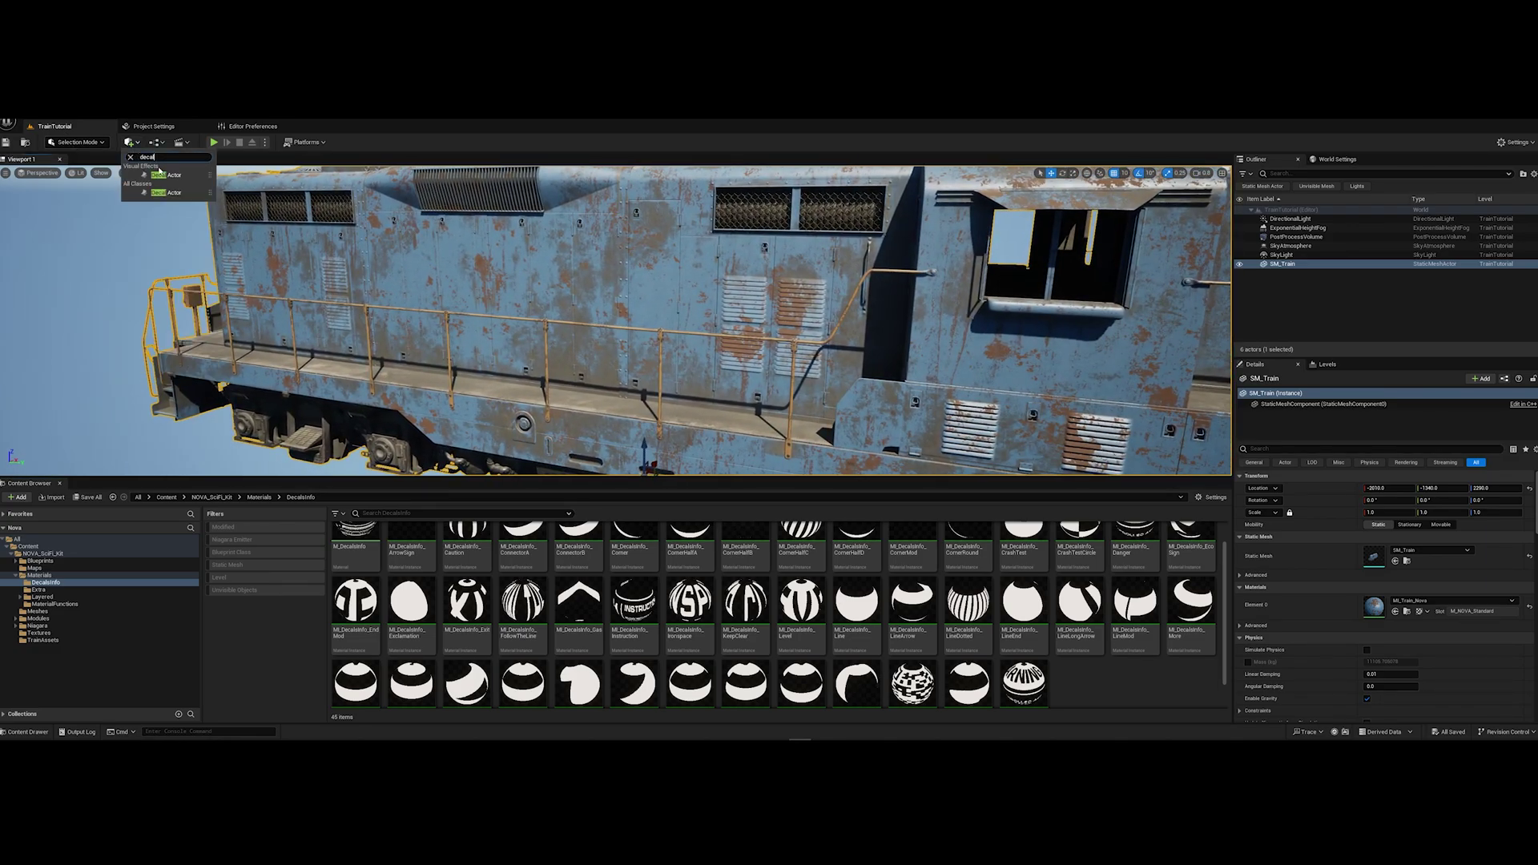
type("l")
left_click(166, 175)
scroll(962, 655, "up", 1)
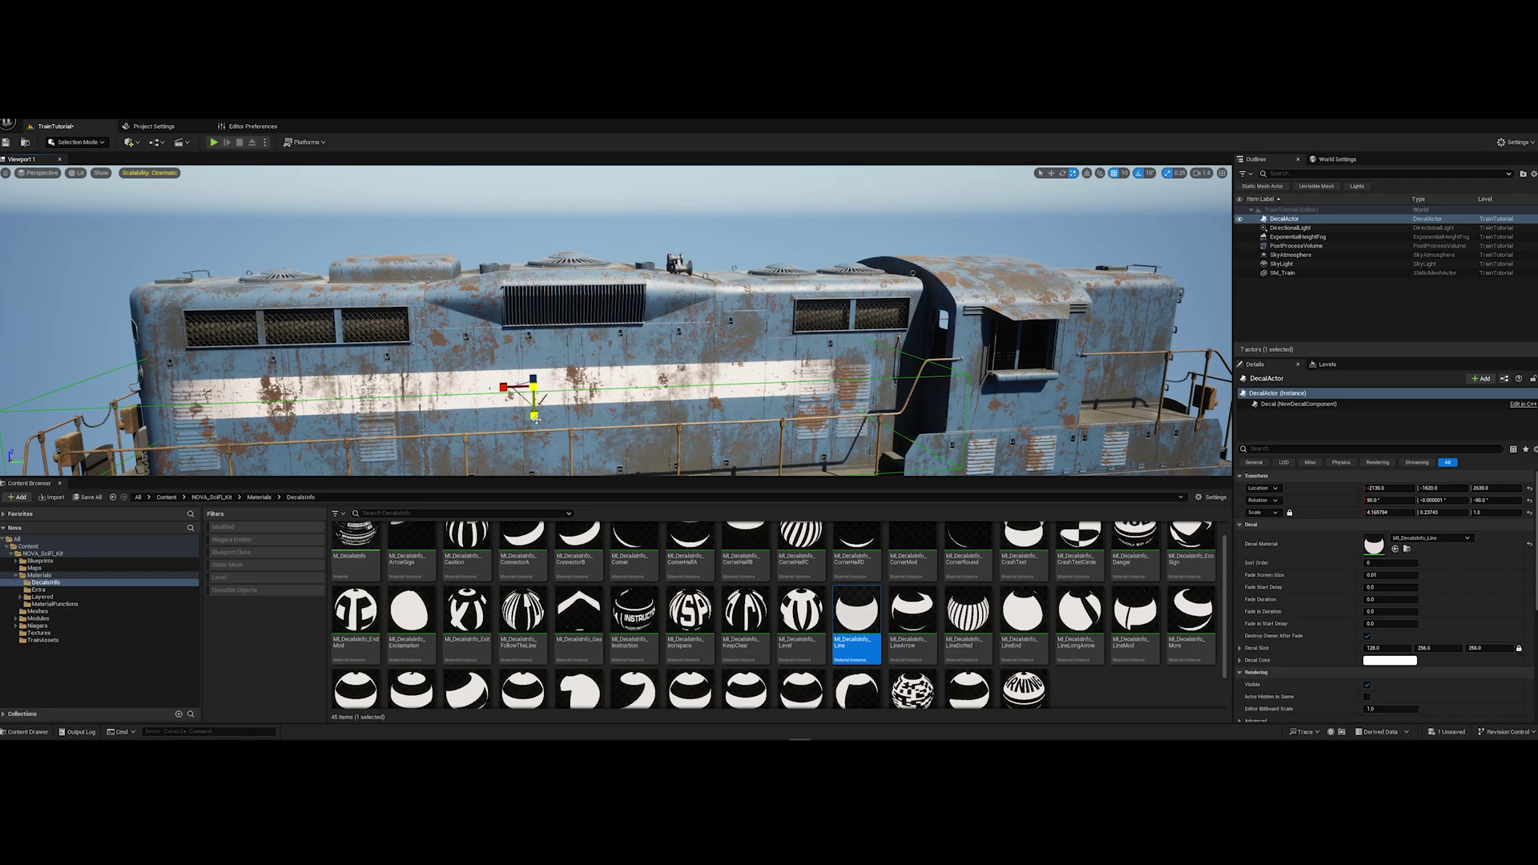
right_click_drag(657, 385, 692, 399)
key("w")
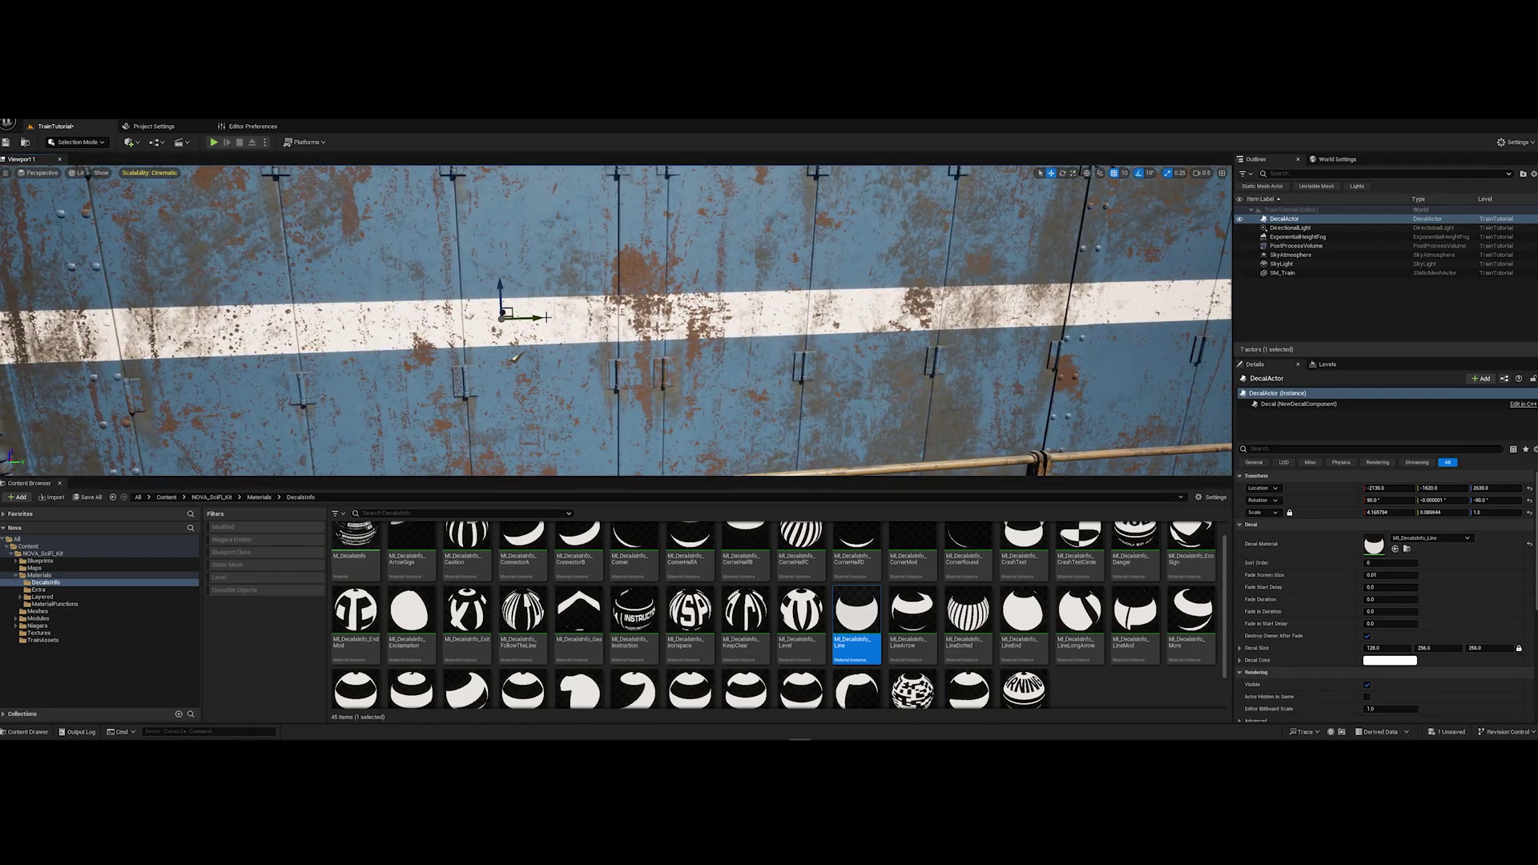
left_click_drag(561, 355, 559, 313)
scroll(558, 313, "down", 6)
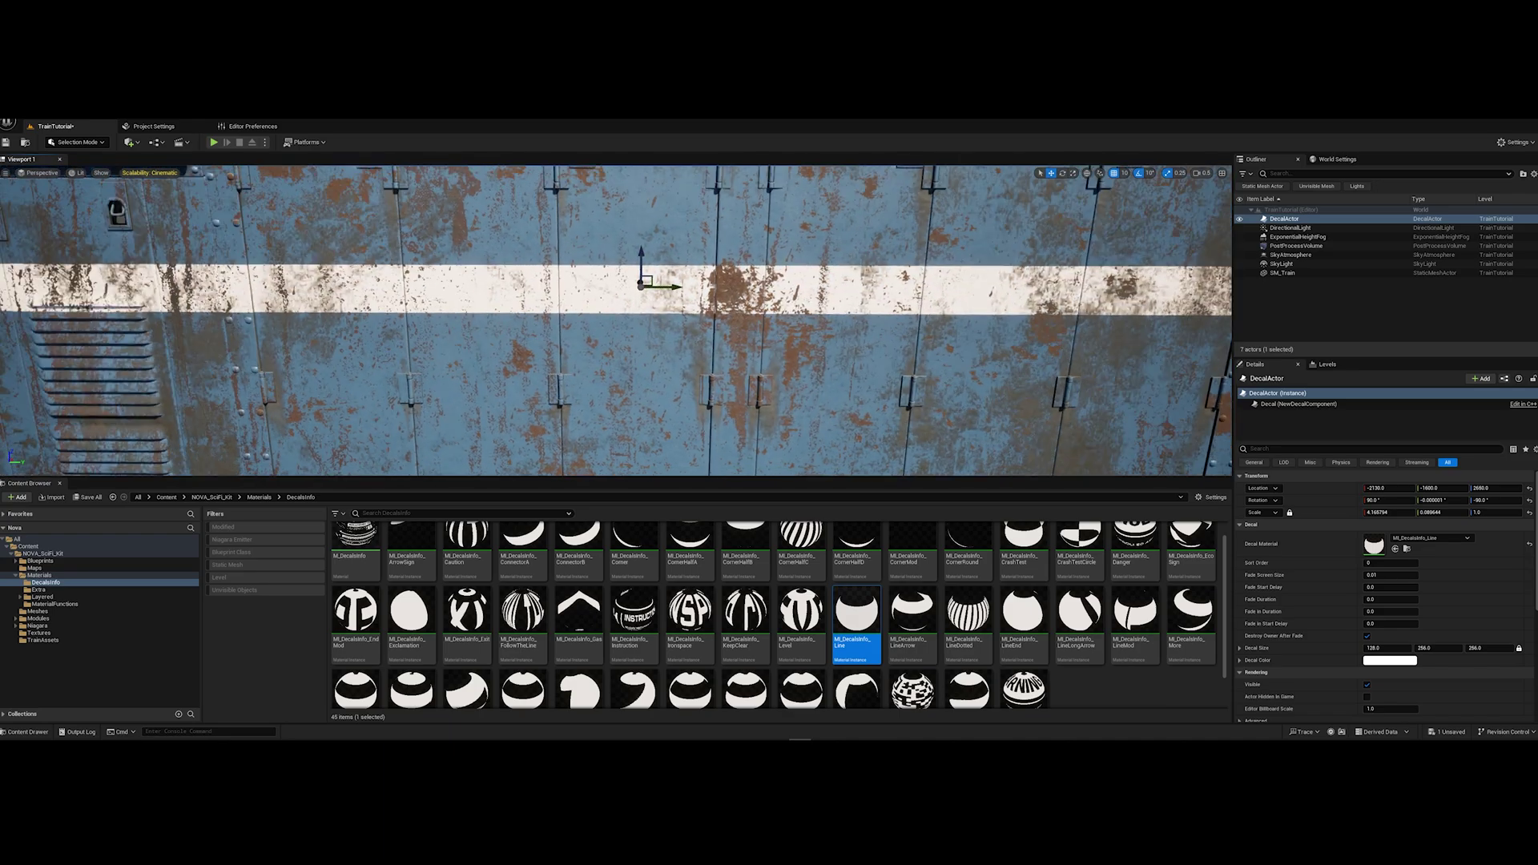
left_click_drag(738, 290, 747, 295)
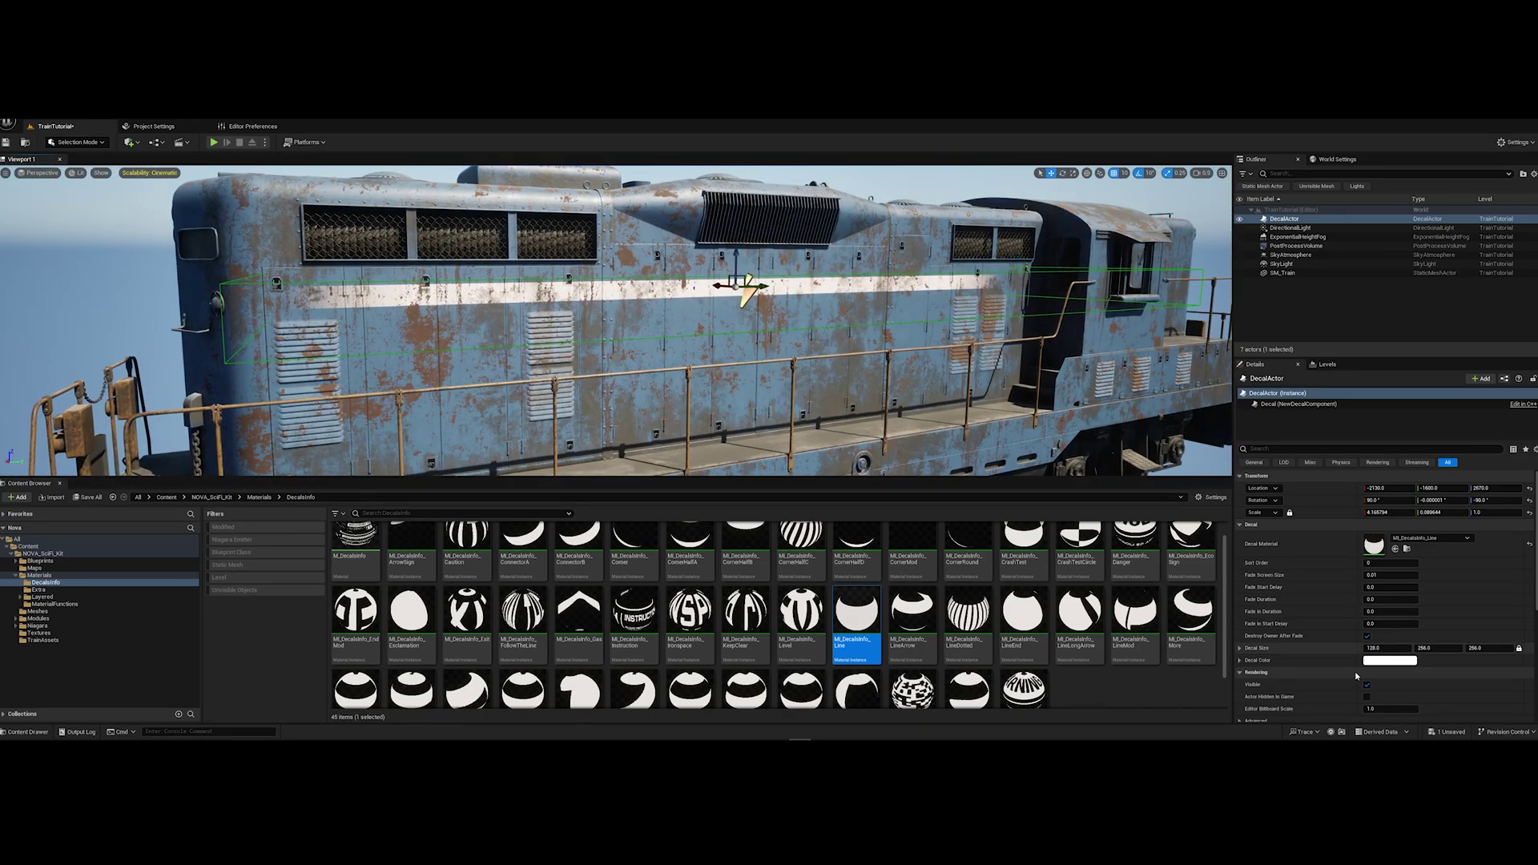
Set the stripe's Decal Color to yellow darkened to about 0.31 Value, and check its RGBA values
left_click(1388, 661)
left_click(1272, 602)
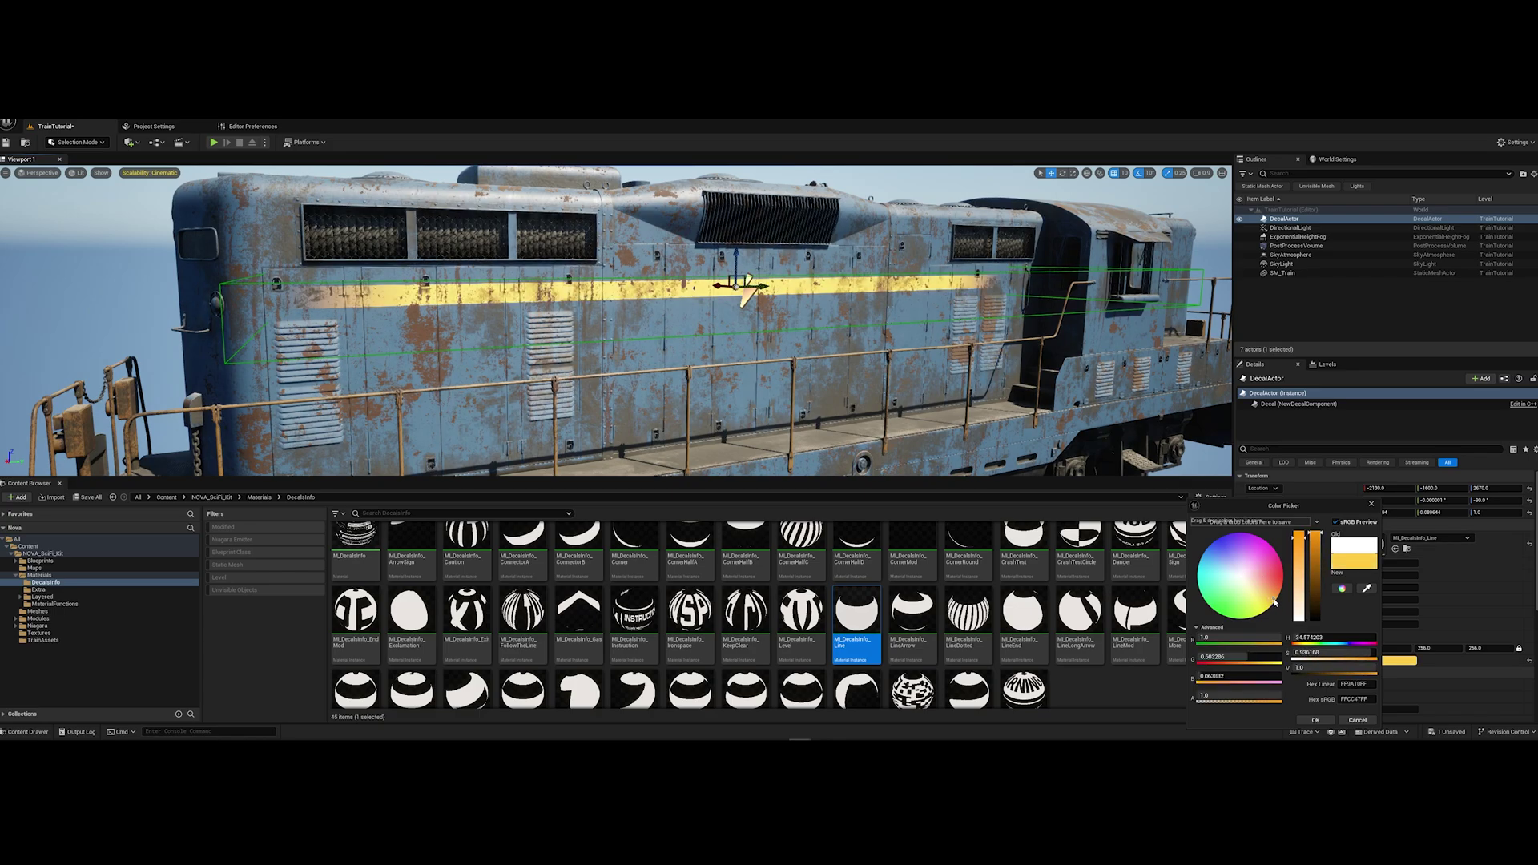
left_click(1318, 593)
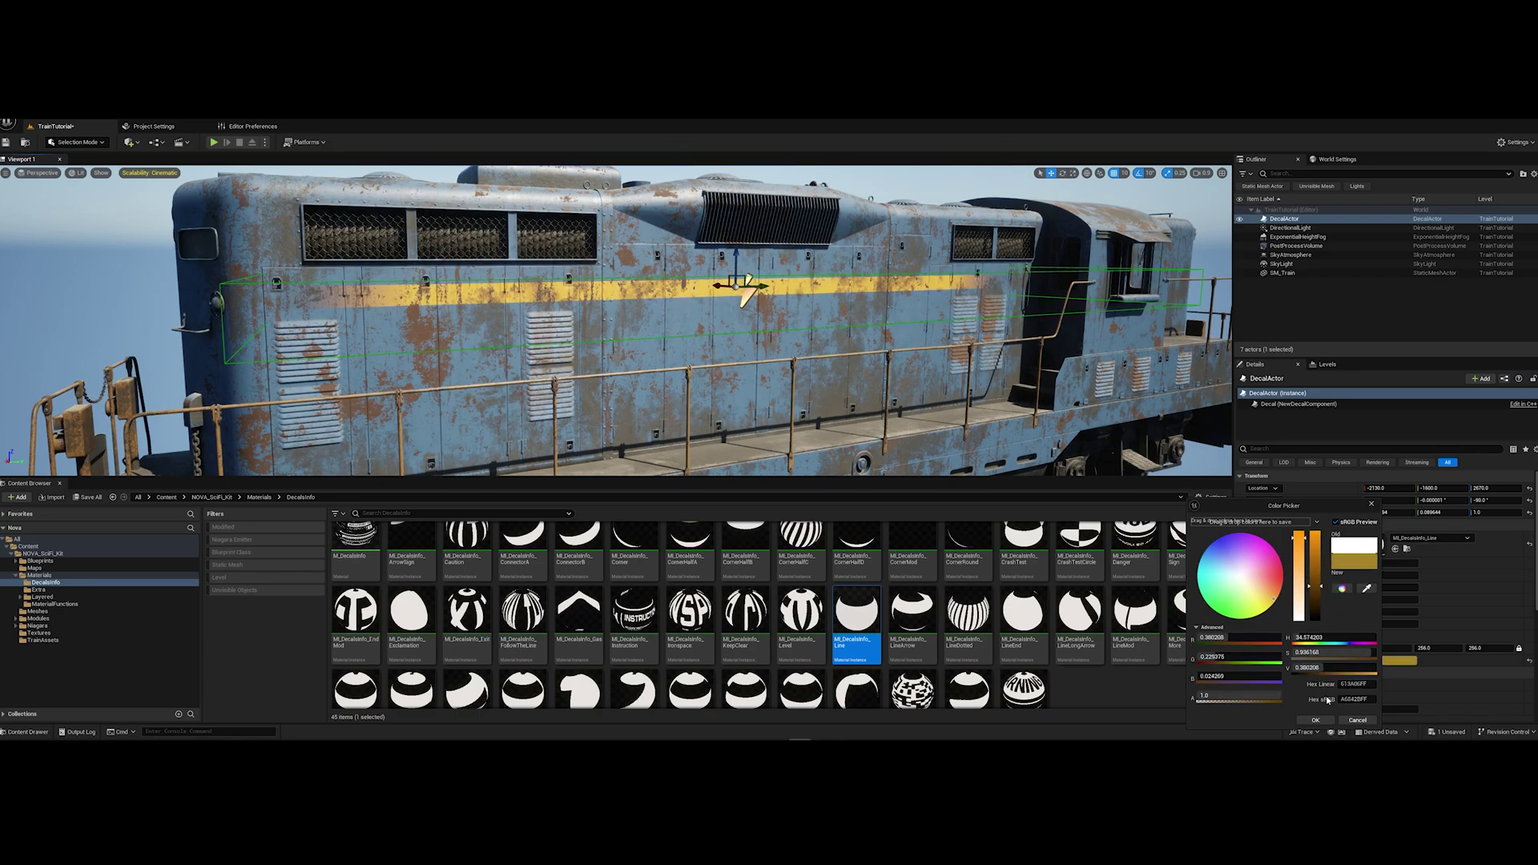
left_click(1315, 719)
scroll(881, 320, "up", 5)
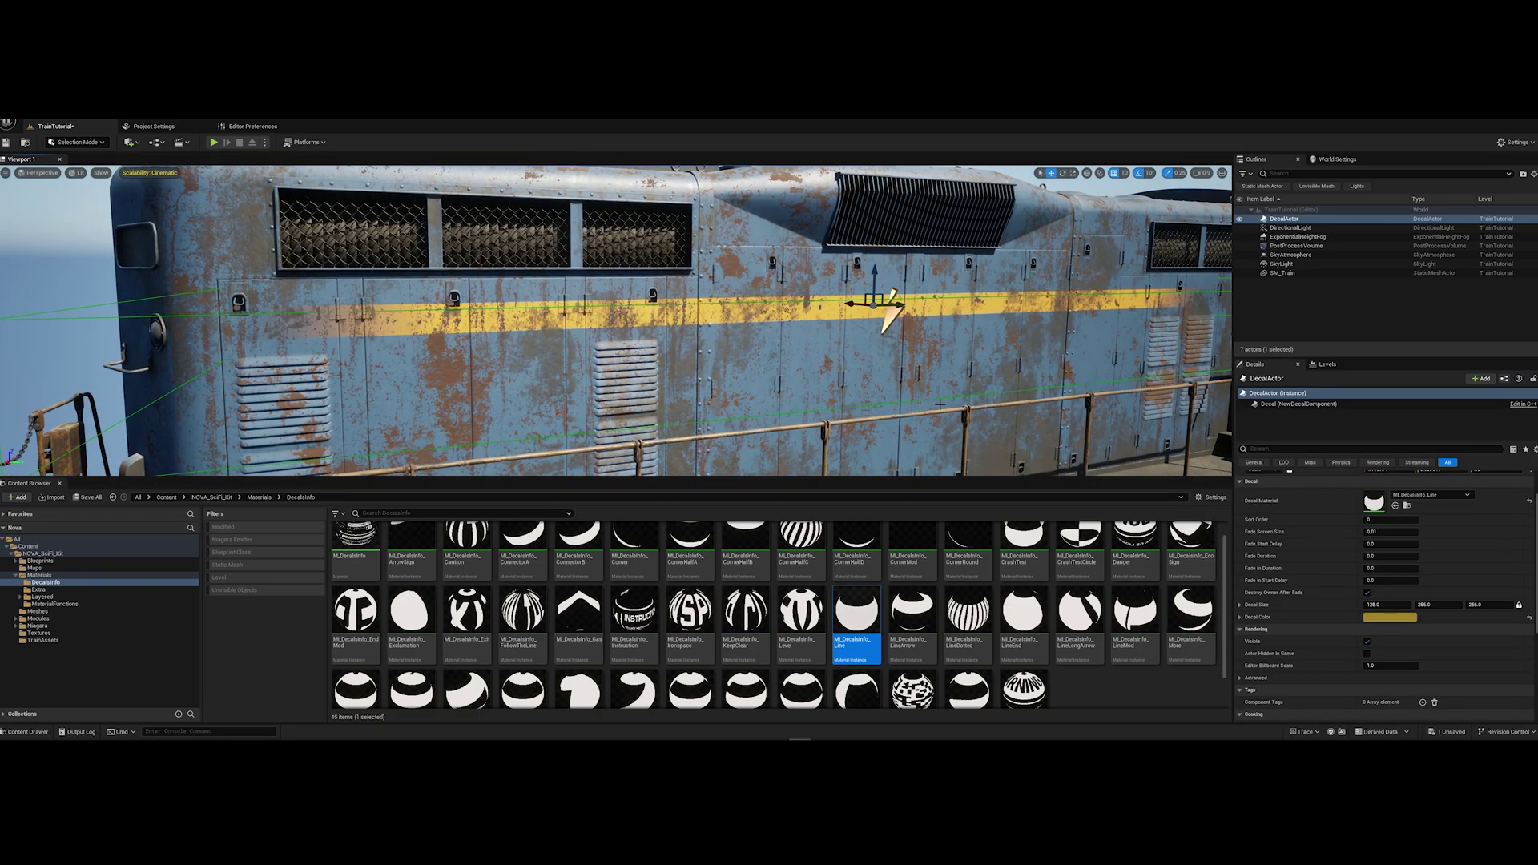
left_click(1240, 617)
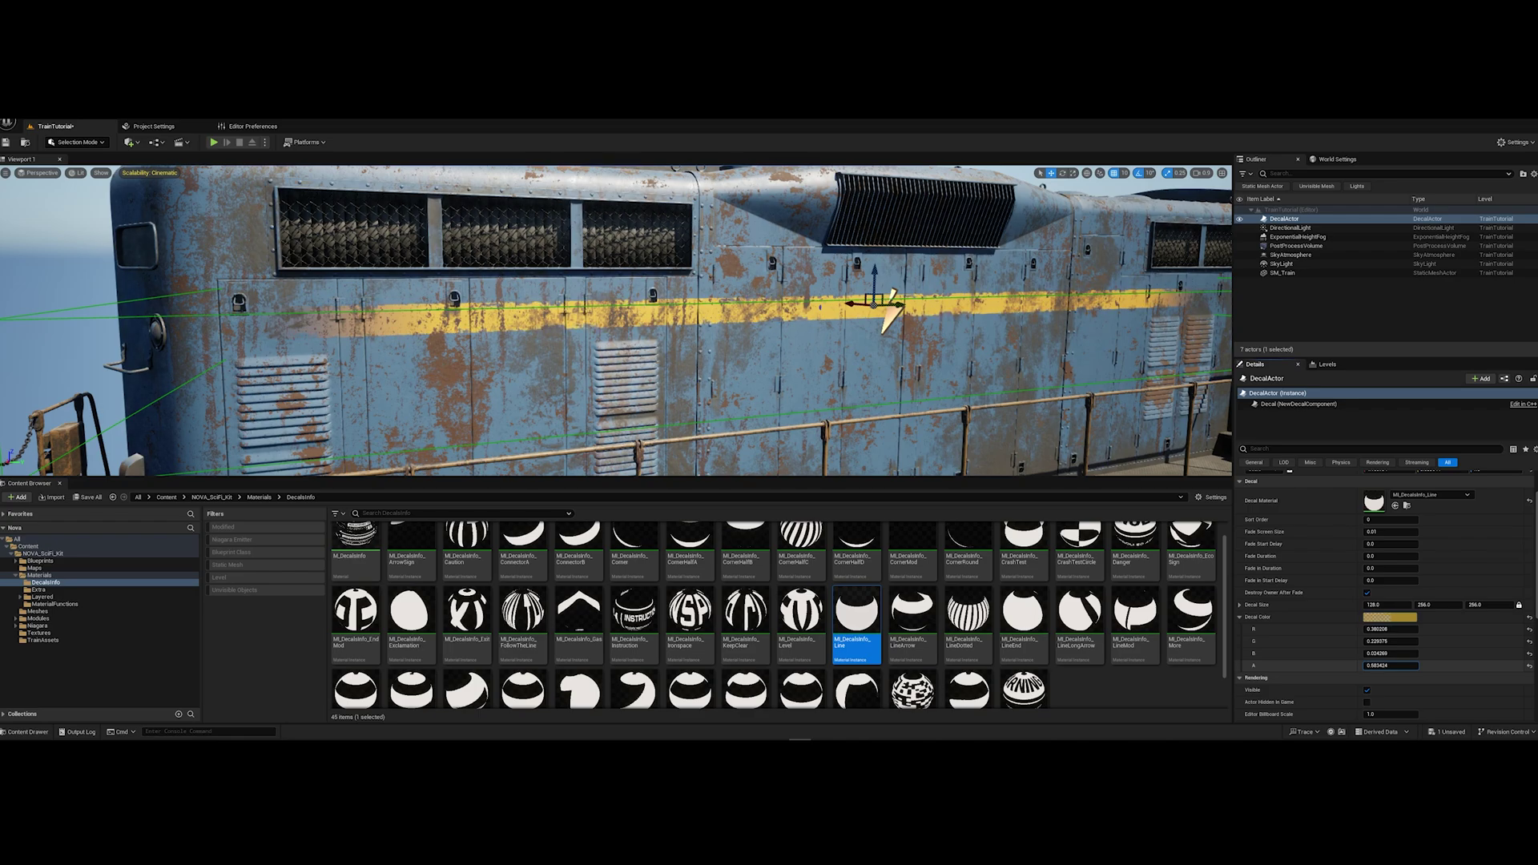
scroll(617, 320, "down", 10)
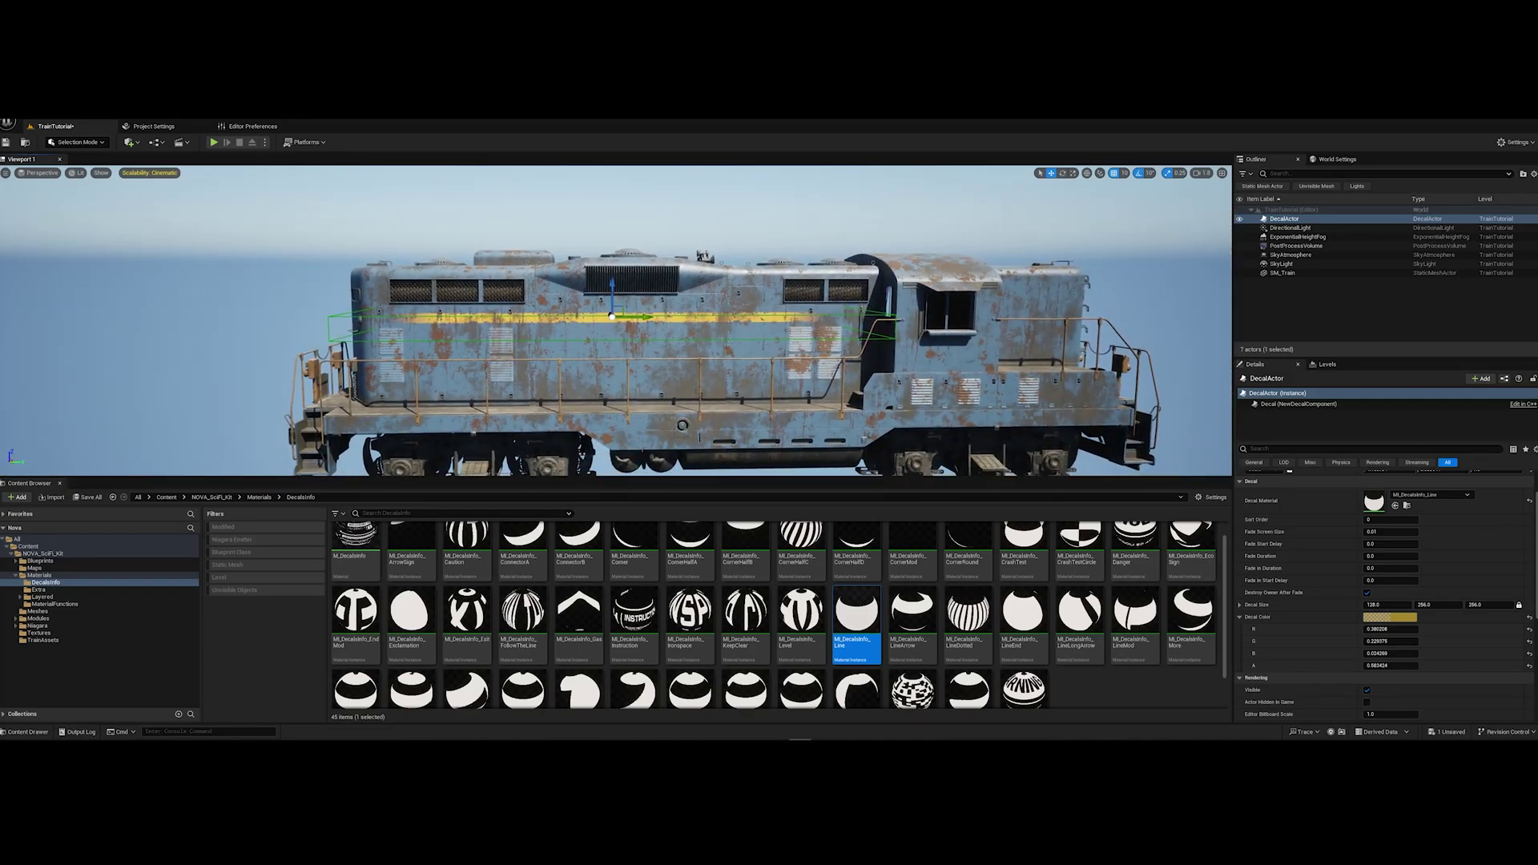
Give the Danger warning decal a tan Decal Color, then select another decal on the locomotive's front
right_click_drag(617, 320, 649, 320)
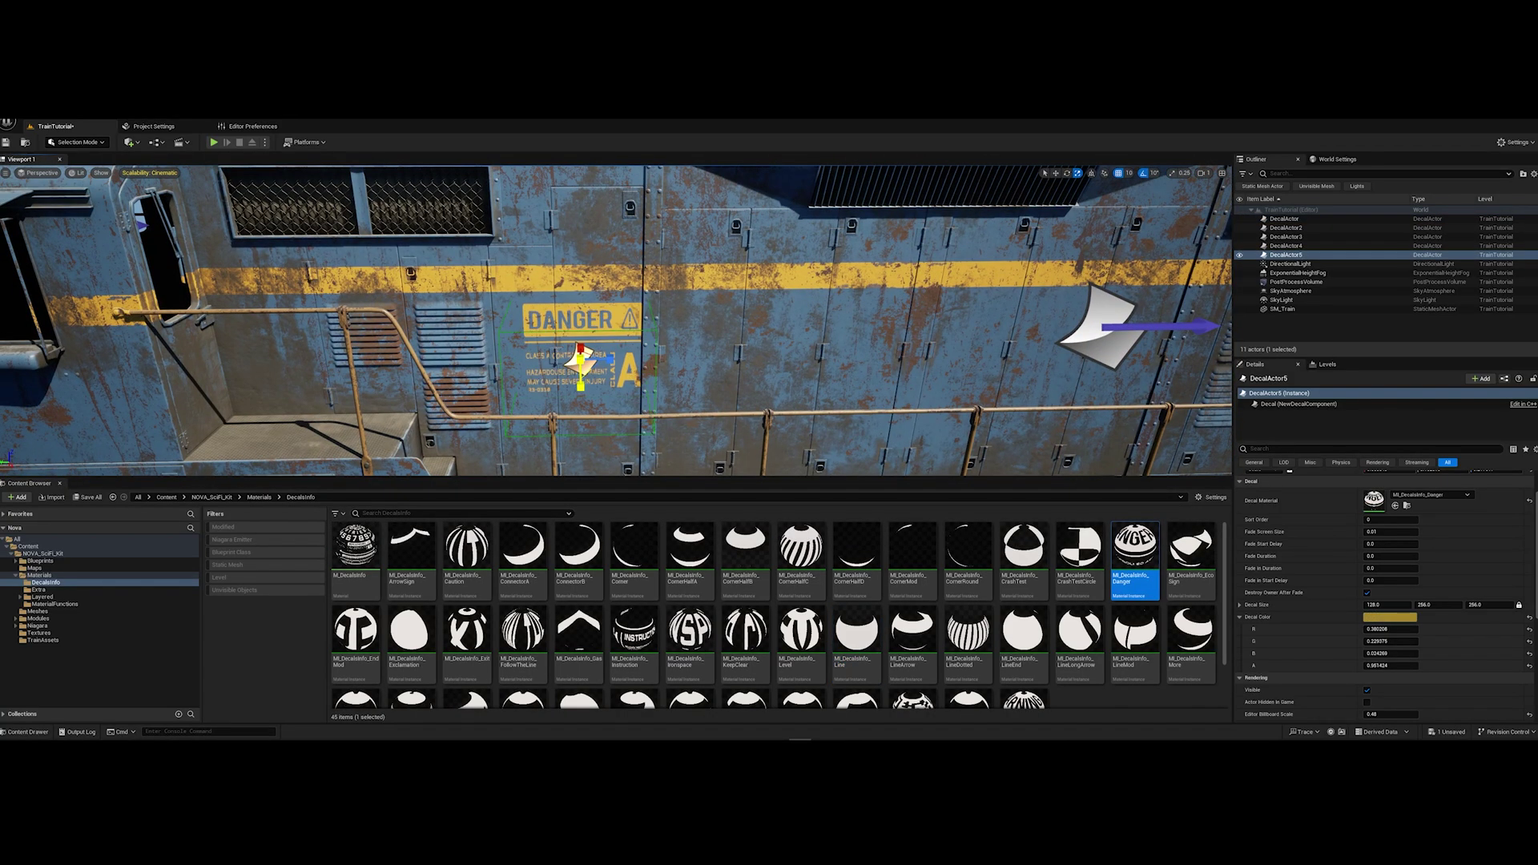
left_click(1390, 617)
left_click(1282, 575)
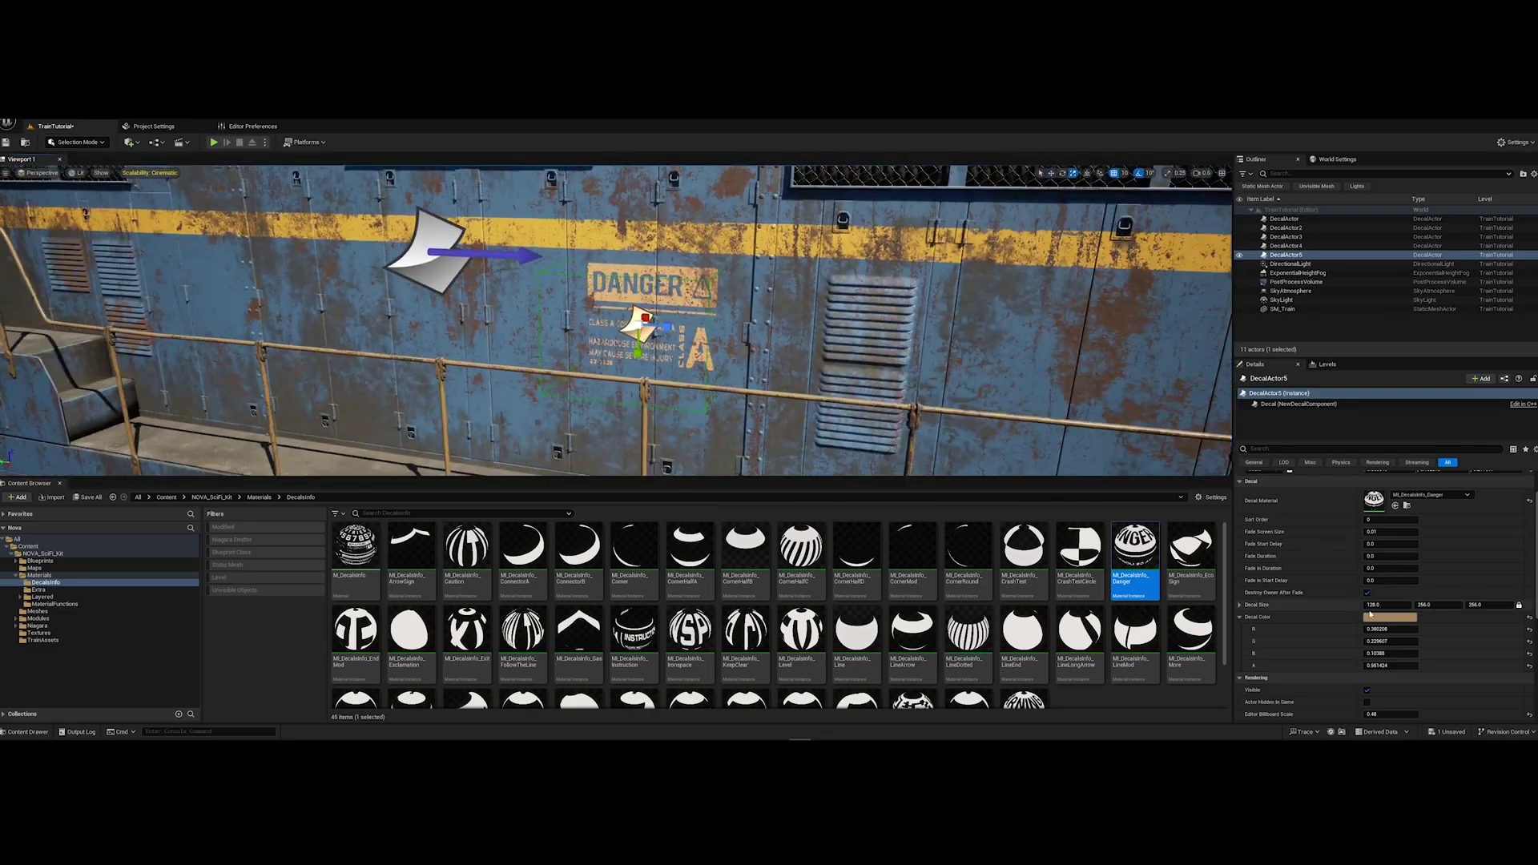
left_click(1397, 616)
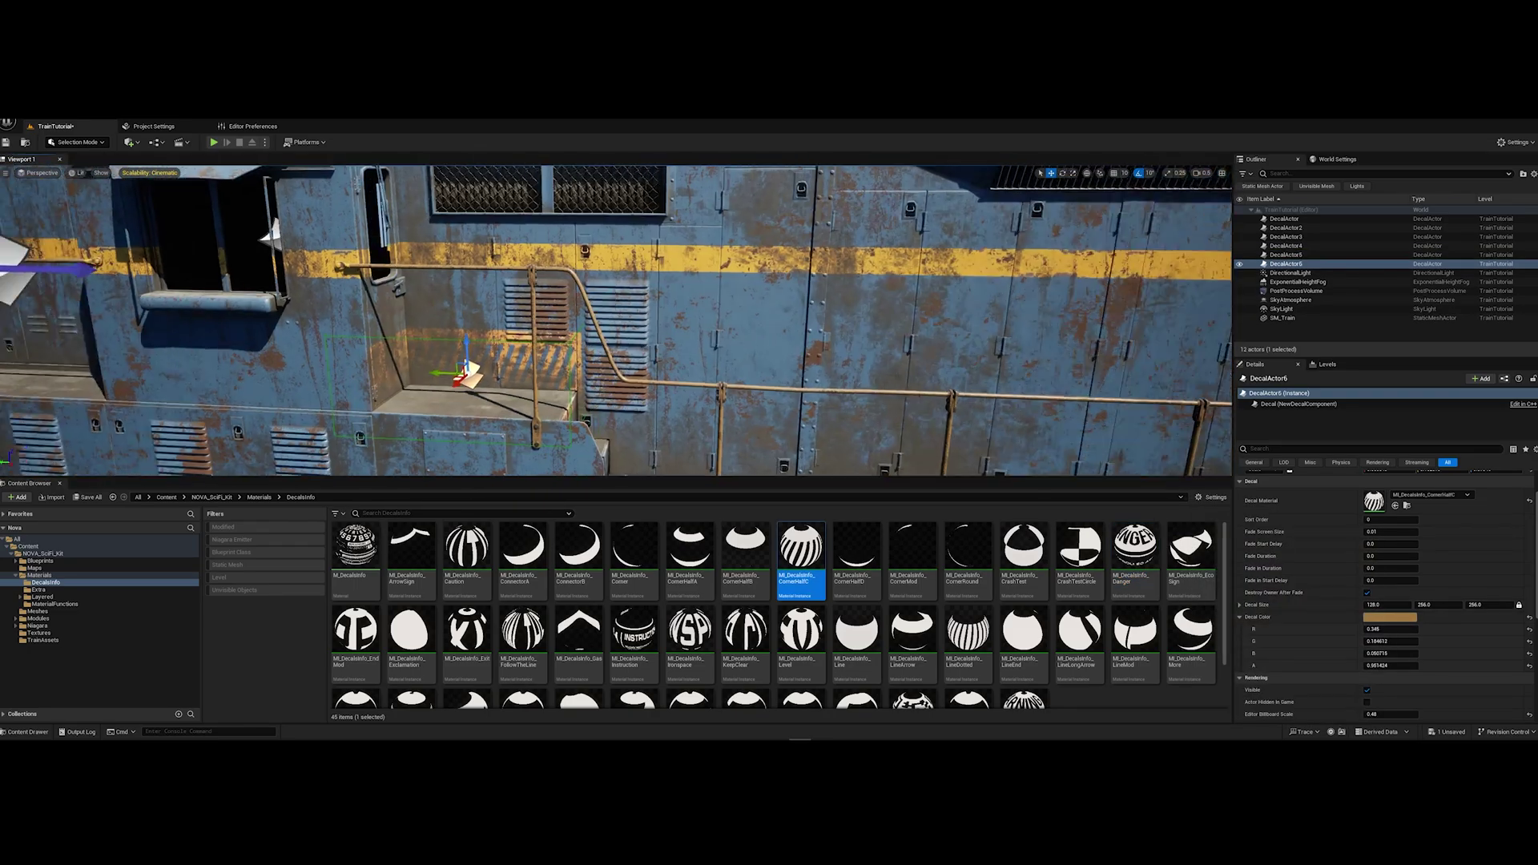
right_click_drag(589, 264, 588, 255)
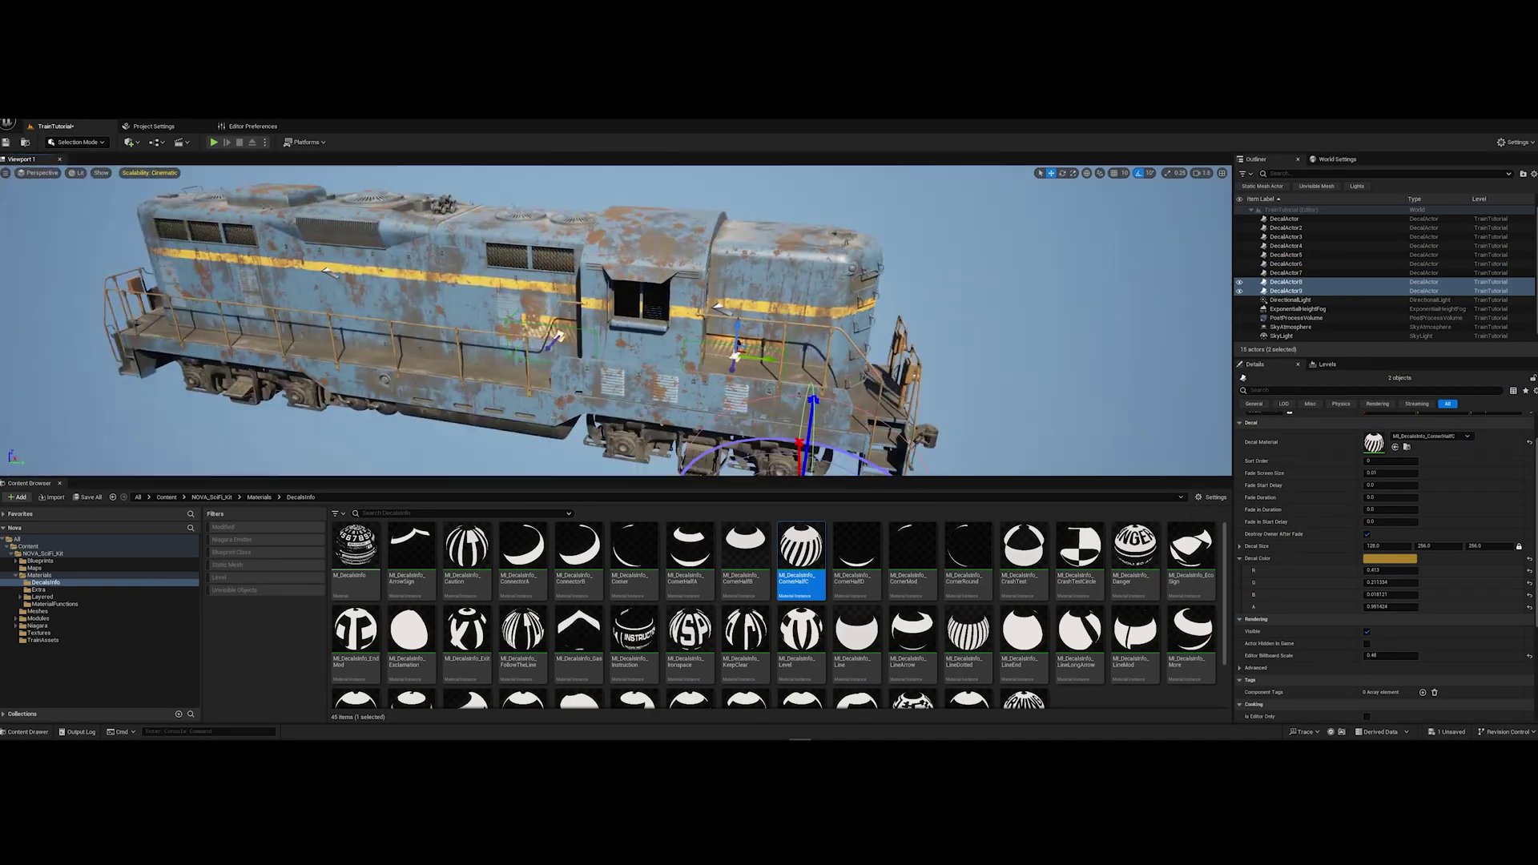
left_click(1286, 282)
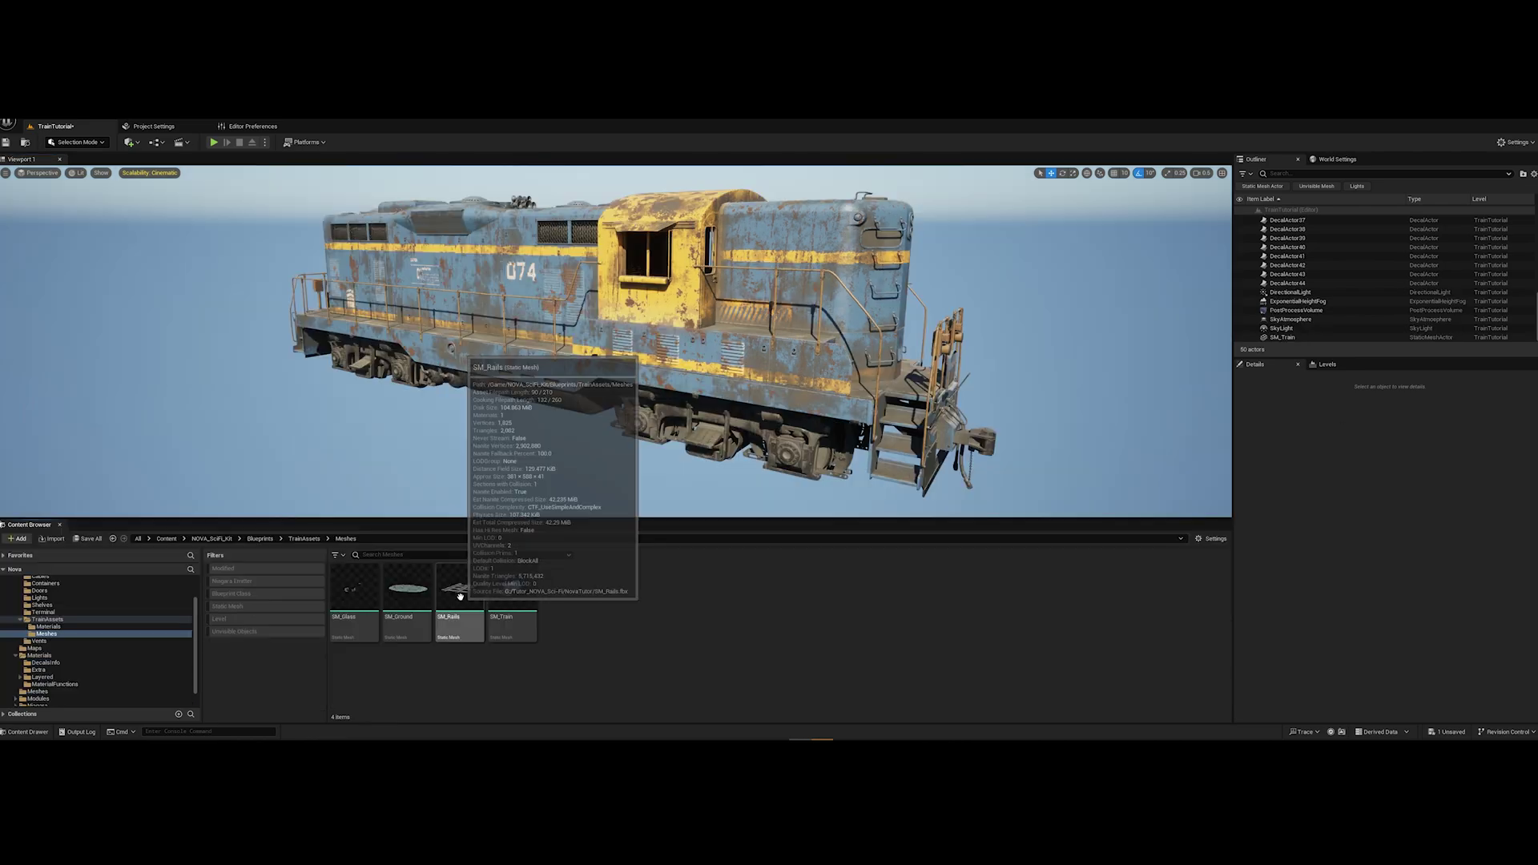
Place SM_Rails under the train, review MI_Rails_Nova's Background layer, and darken its leakage colour to brown
left_click_drag(460, 588, 729, 419)
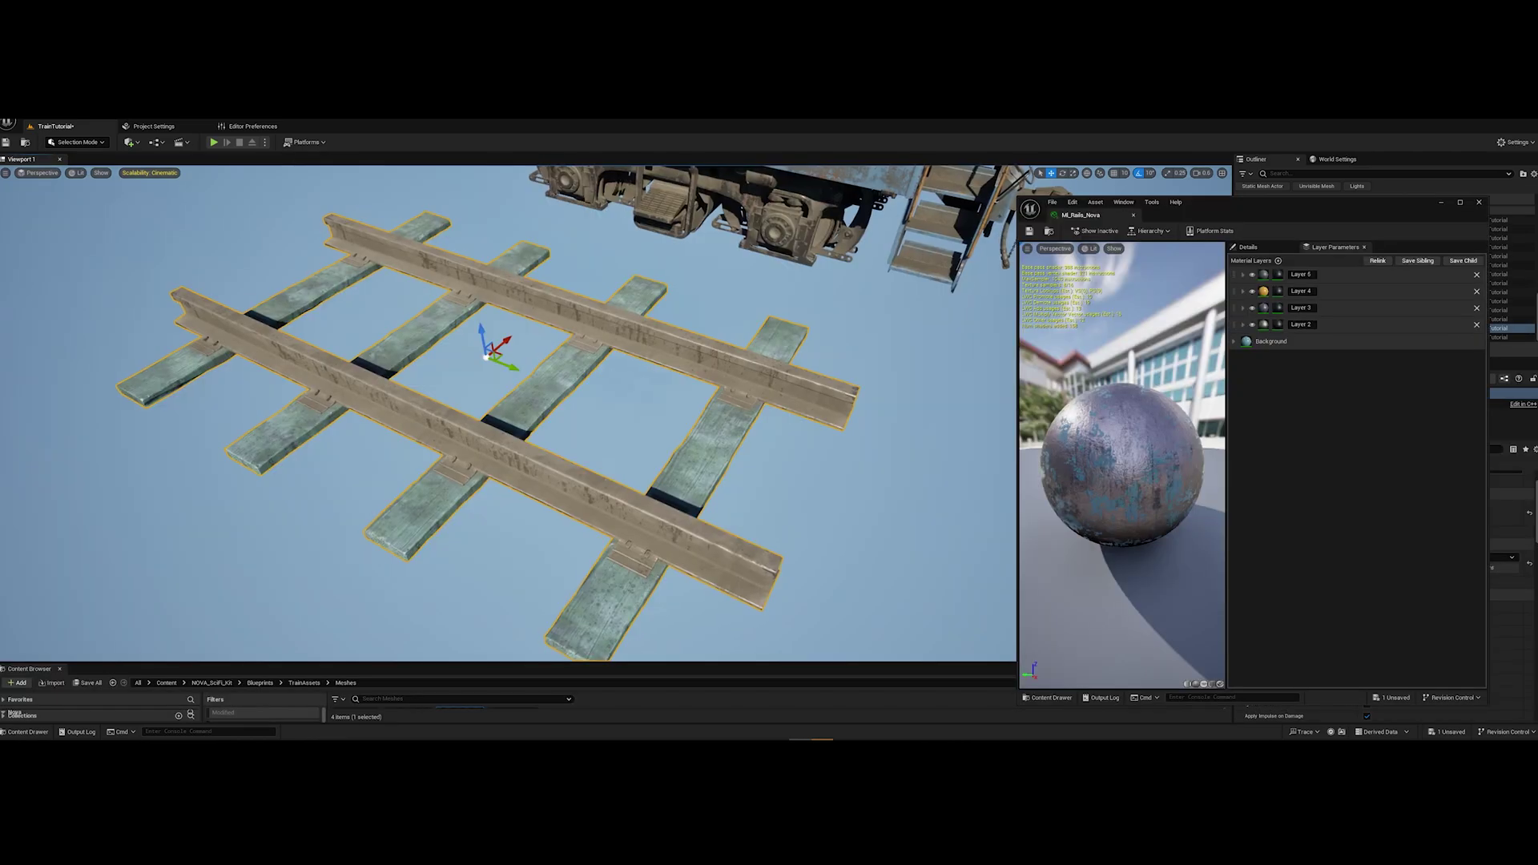
right_click_drag(736, 371, 767, 356)
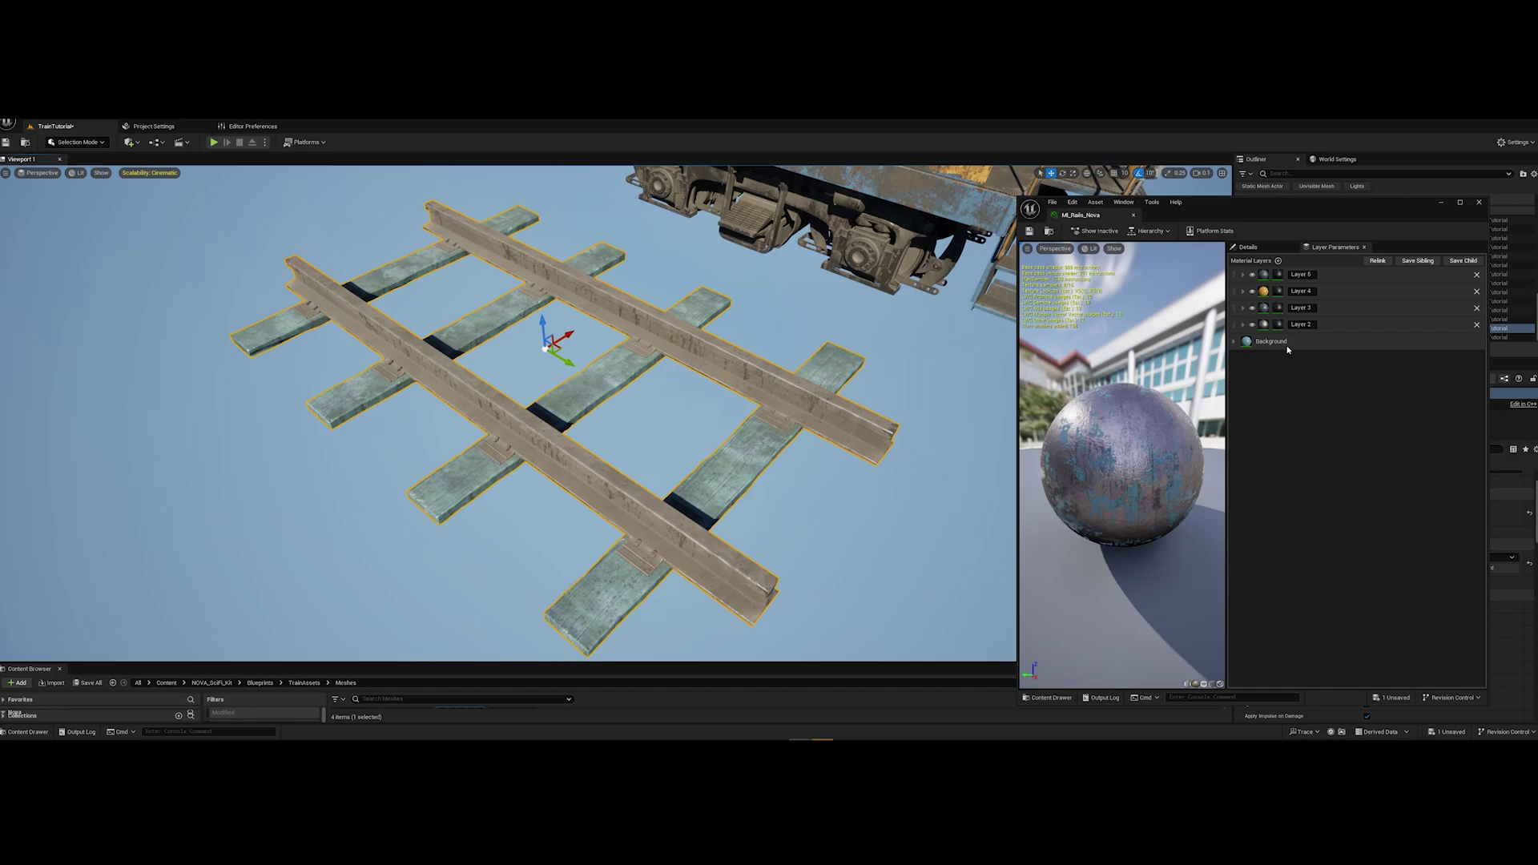
left_click(1233, 343)
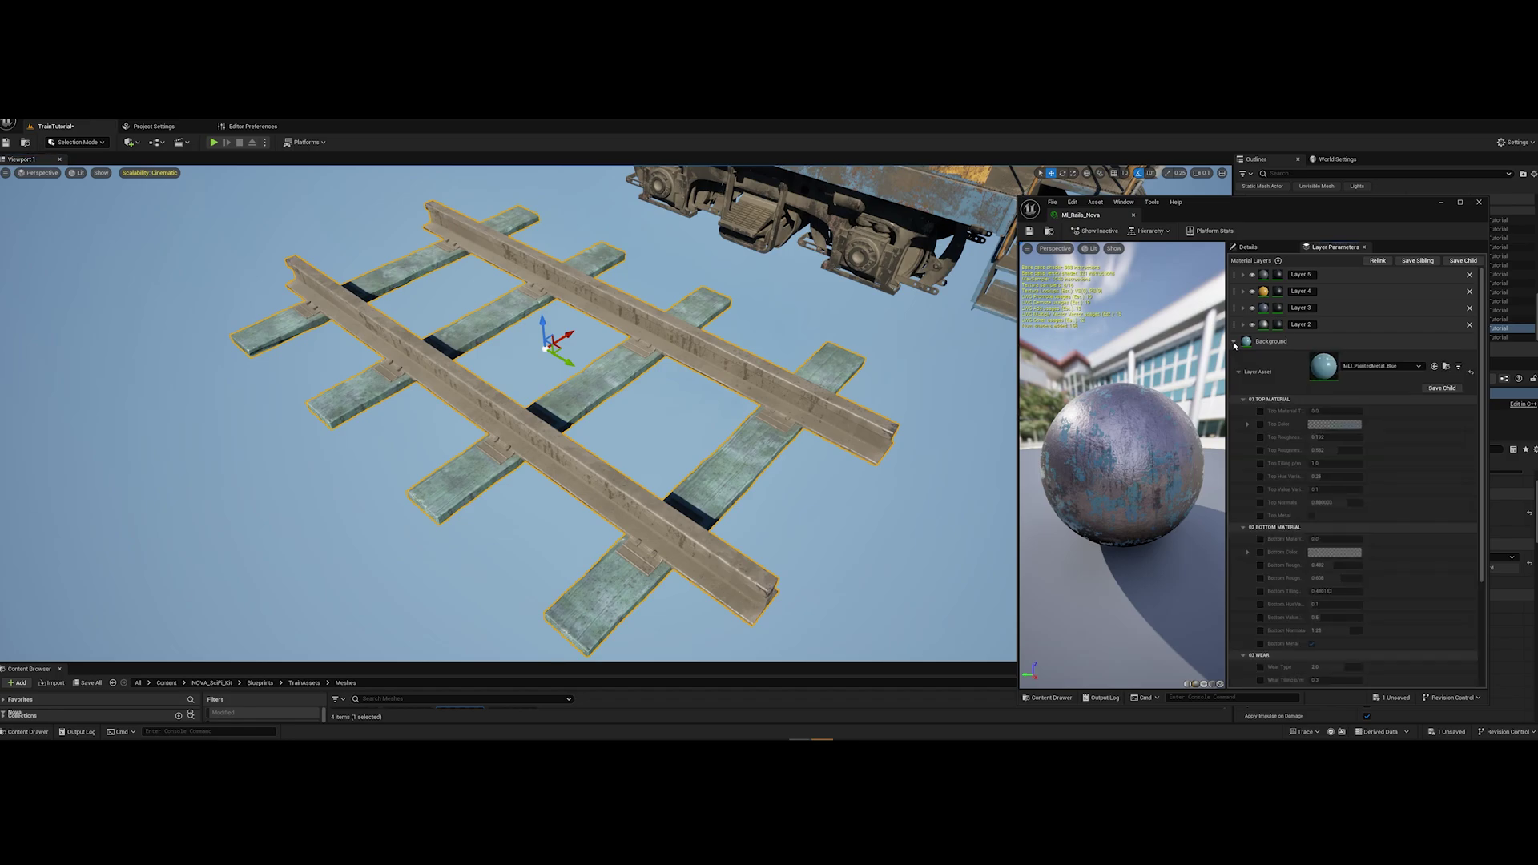
left_click(1234, 343)
left_click(1234, 343)
left_click(1234, 343)
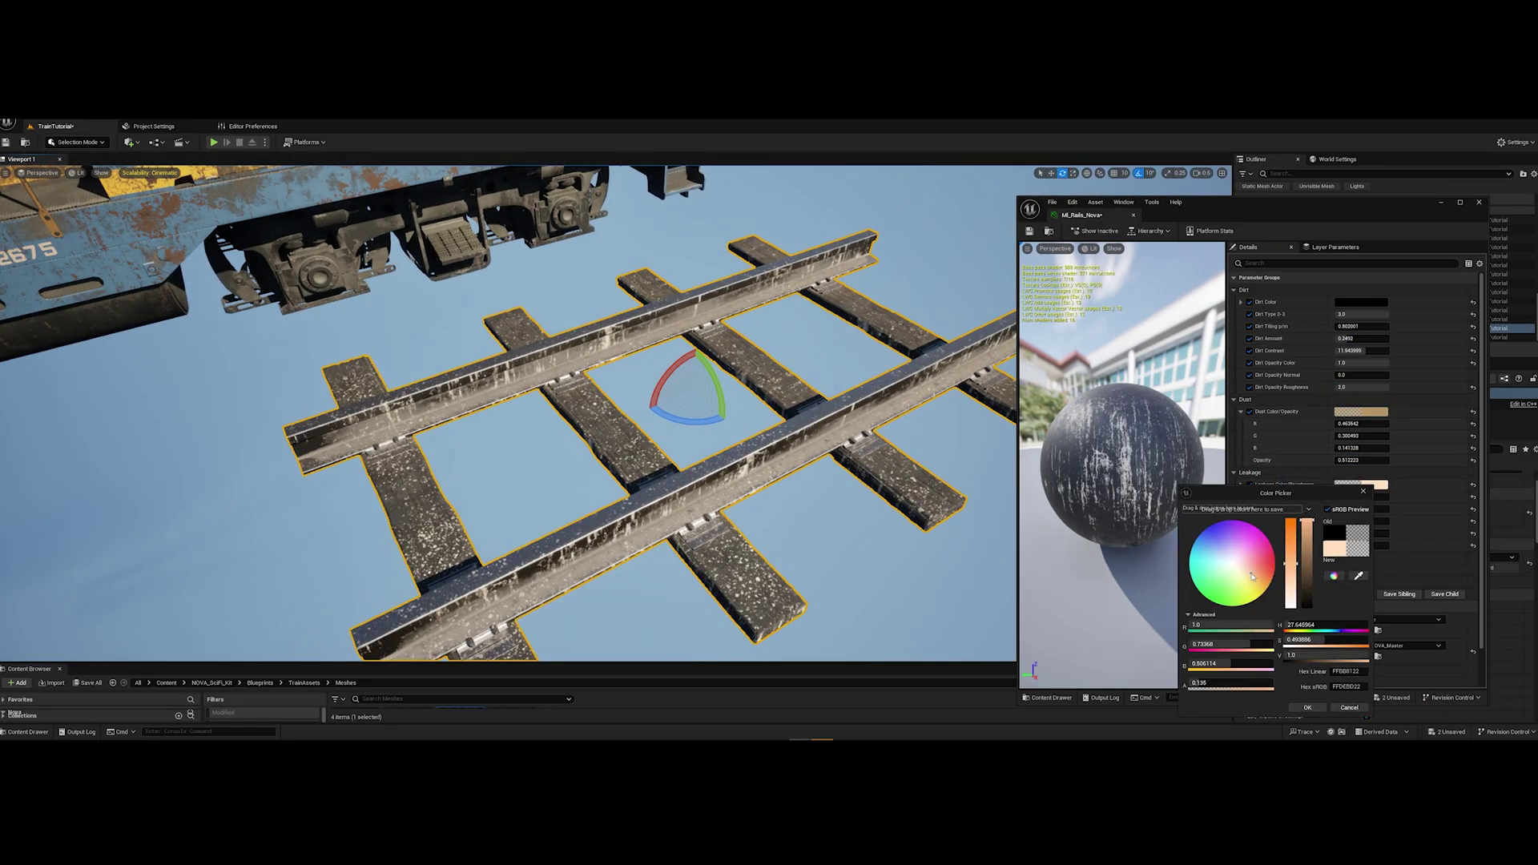
left_click_drag(1252, 576, 1290, 593)
left_click(1306, 707)
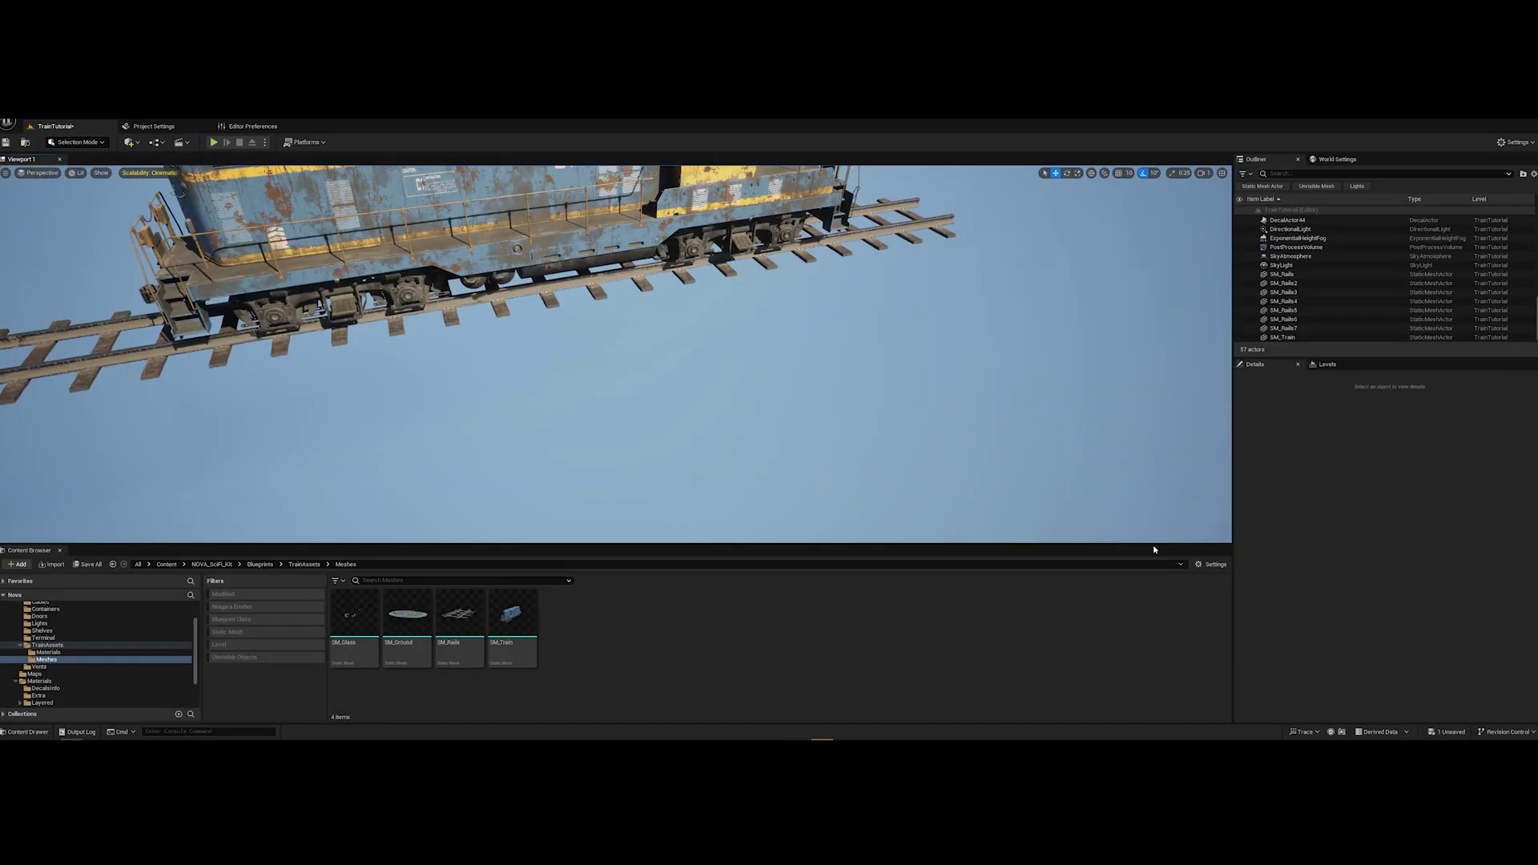
Place the SM_Ground rocky mesh under the track and view it with the train
left_click_drag(425, 629, 736, 417)
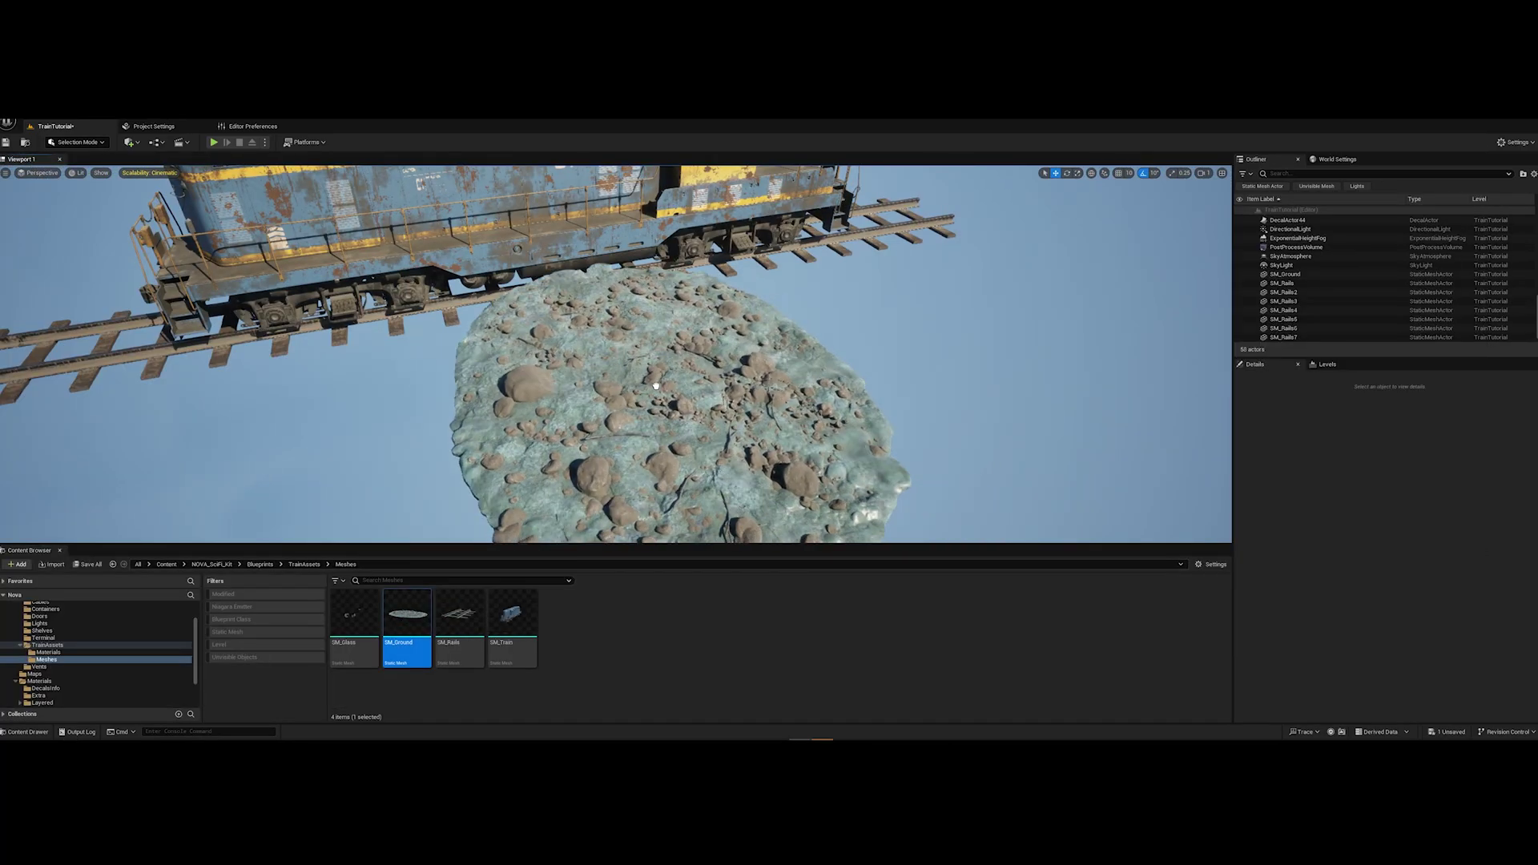
left_click_drag(655, 386, 820, 367, "alt")
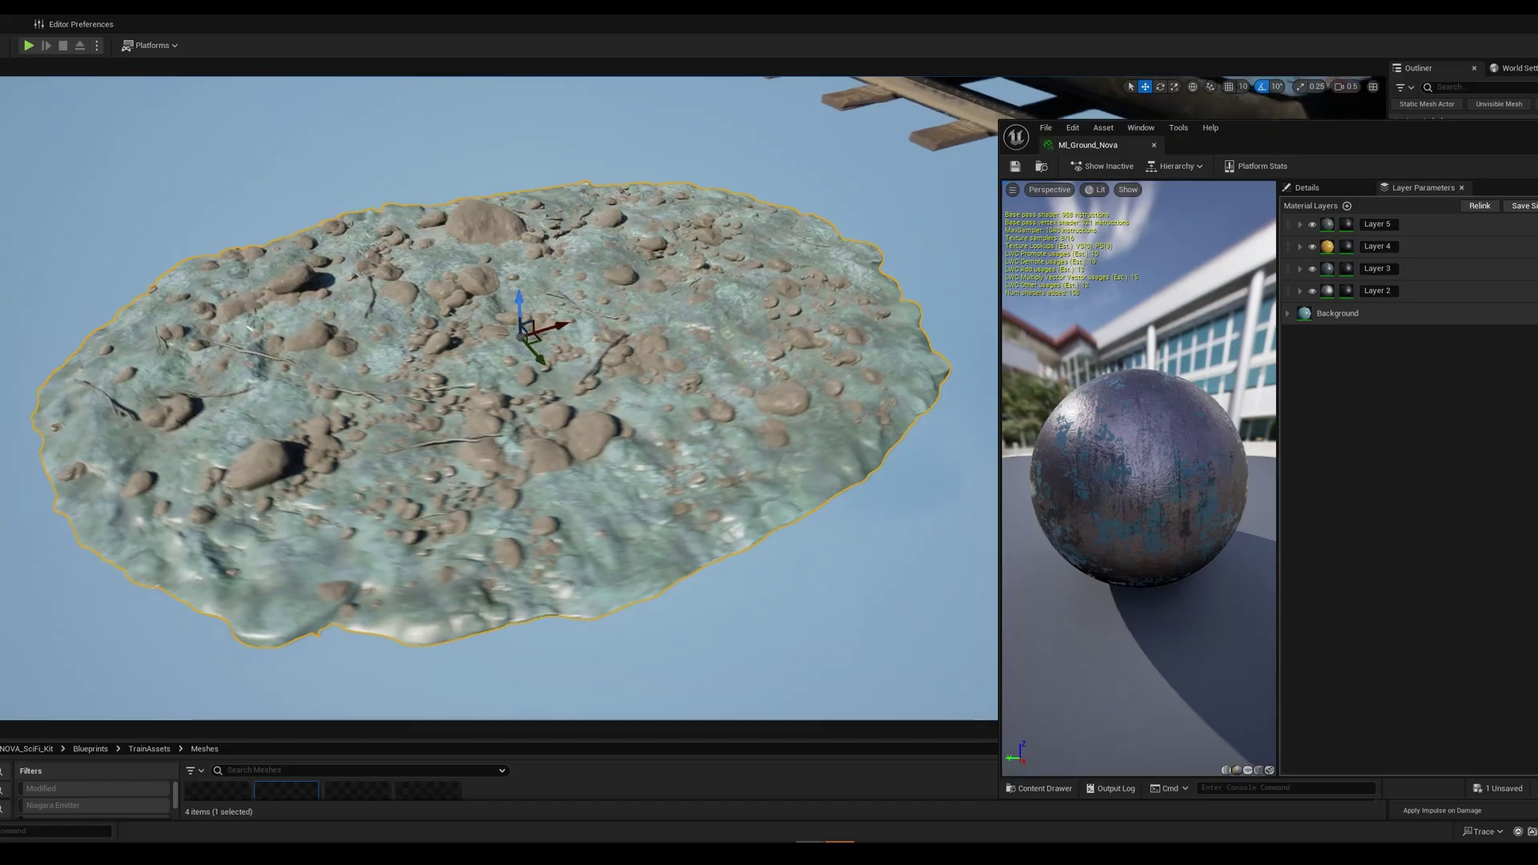
left_click_drag(892, 404, 892, 404, "alt")
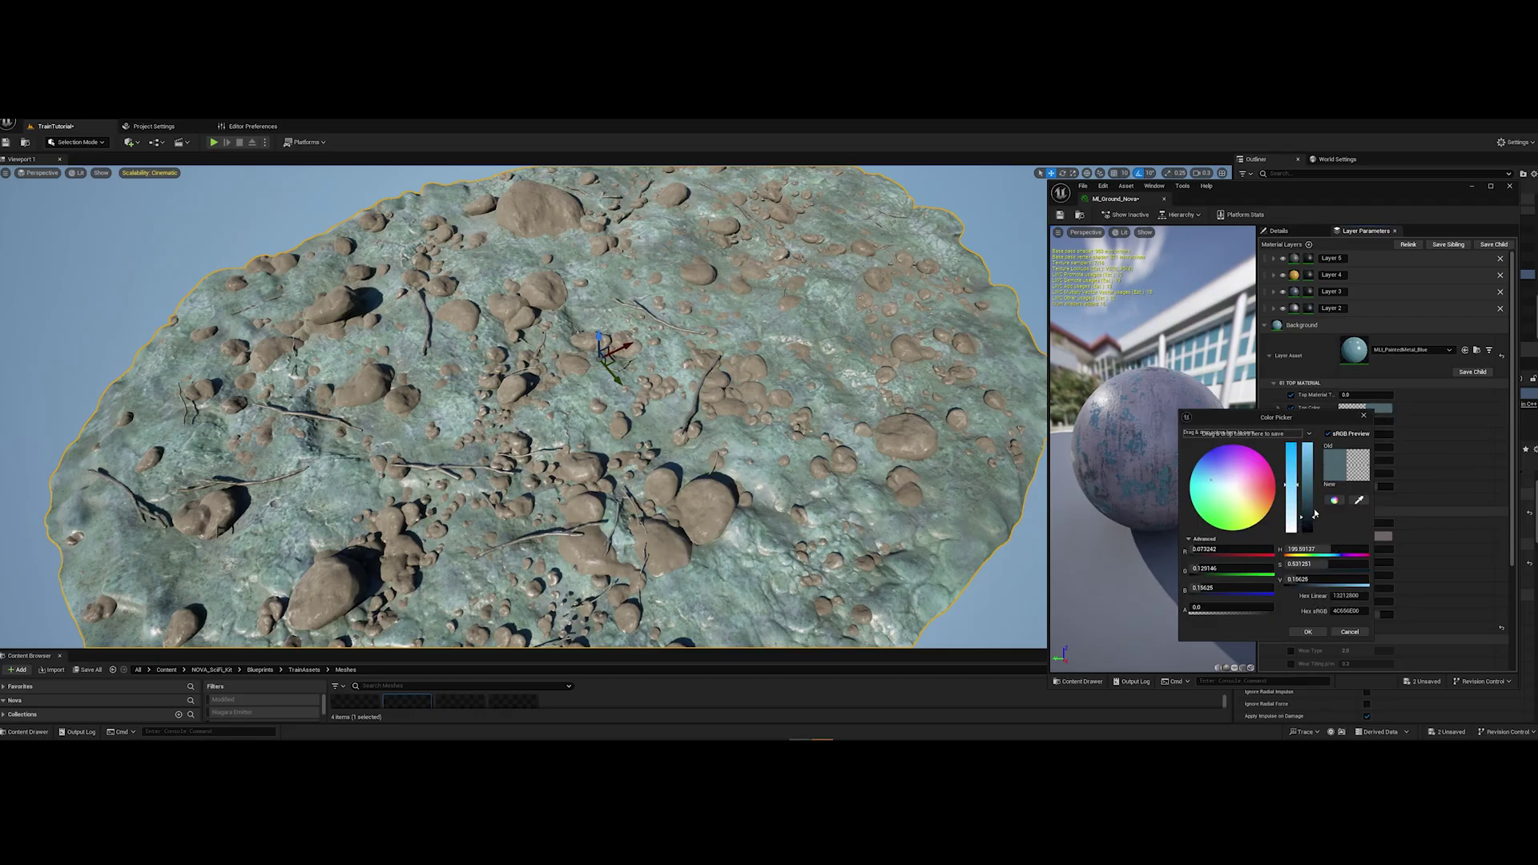
Tint MI_Ground_Nova brown, reduce its Dirt Amount, and set Dirt Opacity Roughness to 2.0
left_click(1314, 564)
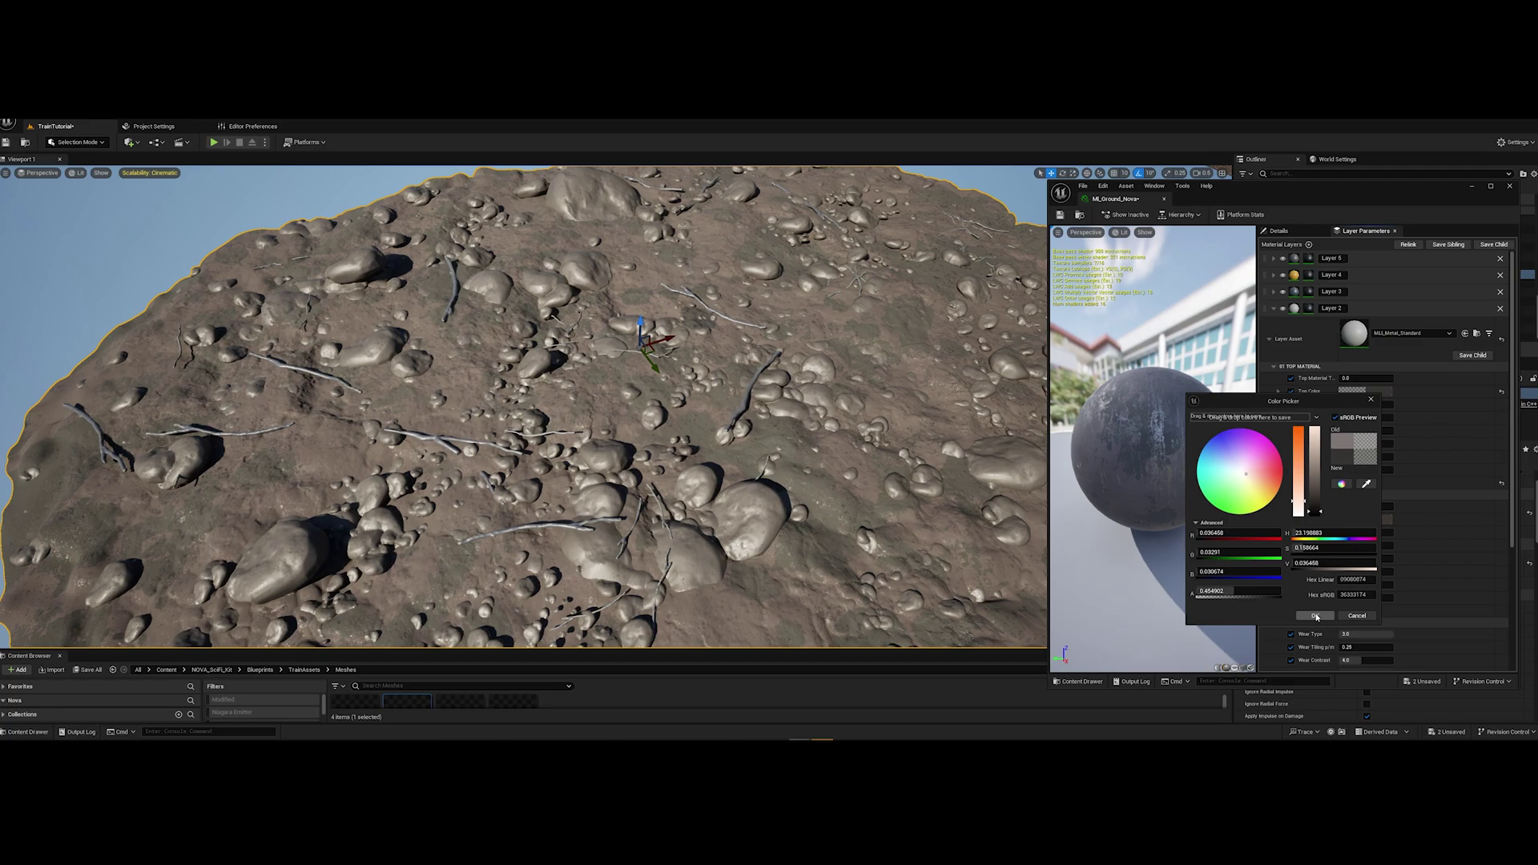
left_click(1316, 615)
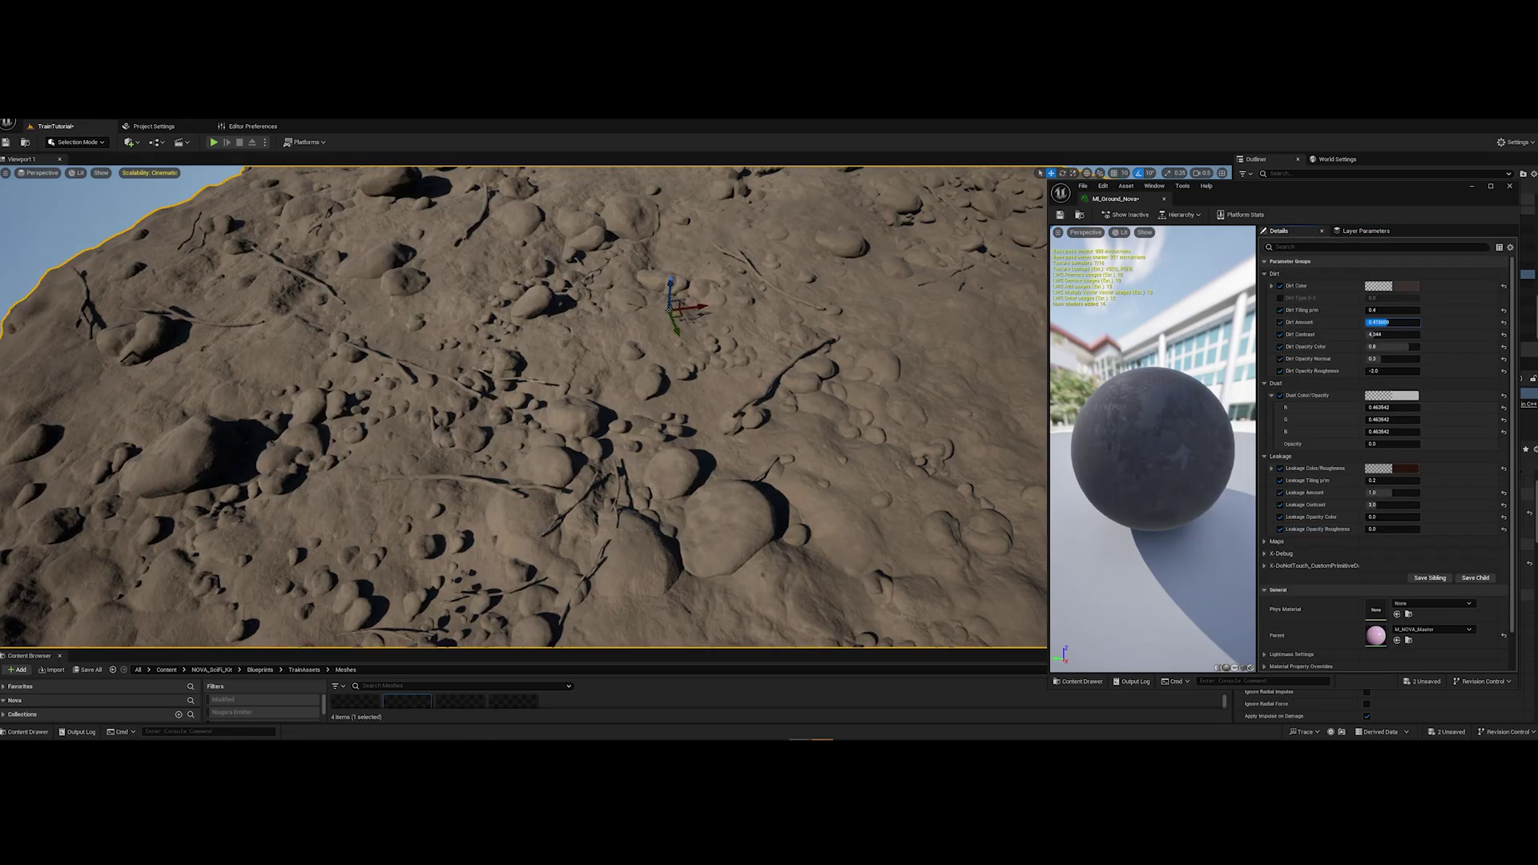
left_click_drag(1392, 322, 1379, 334)
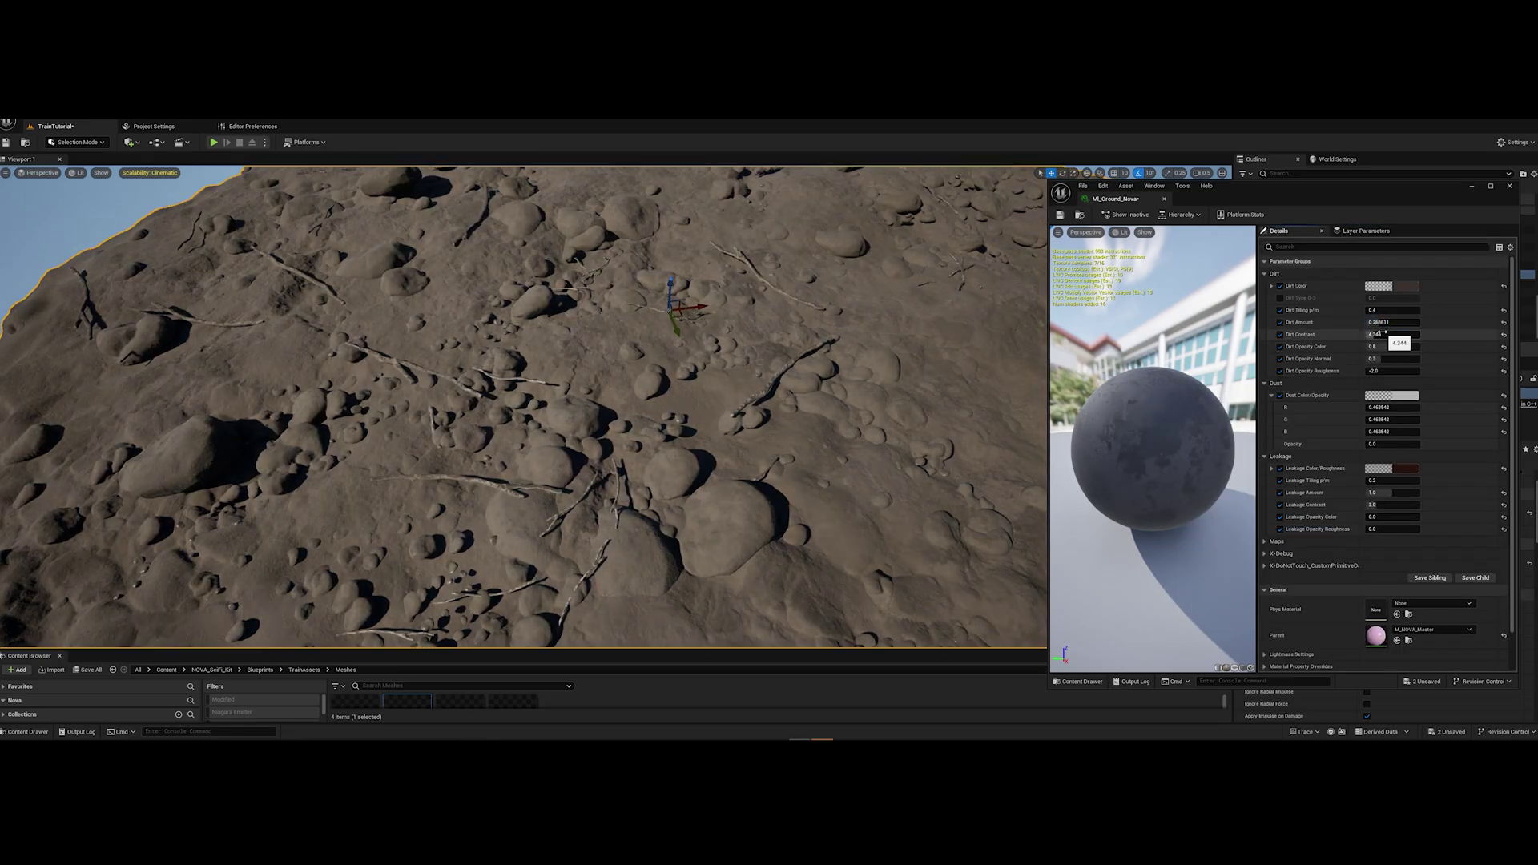
type("2")
key("Return")
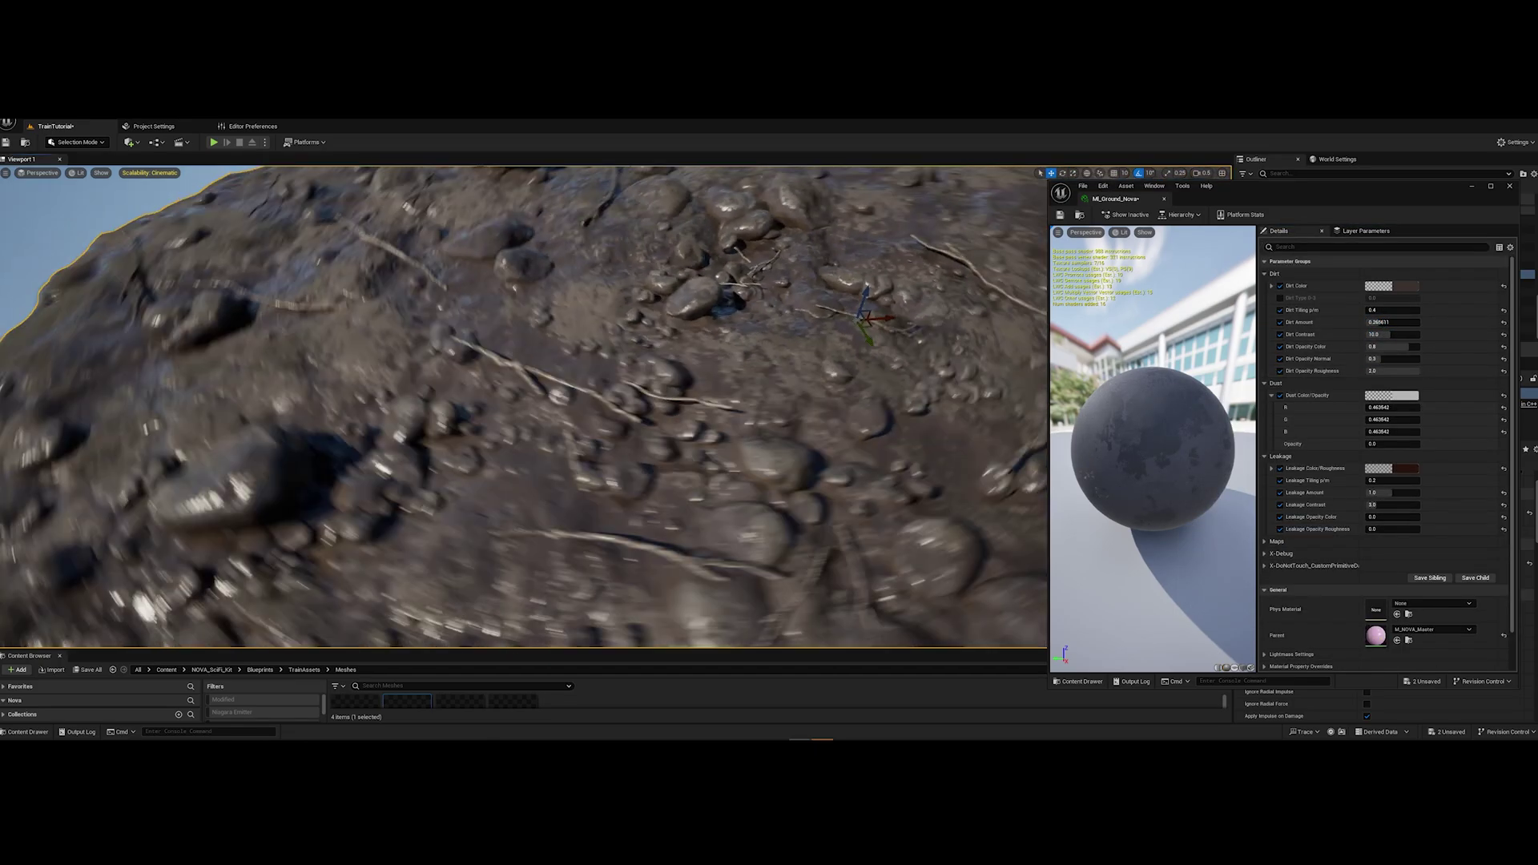